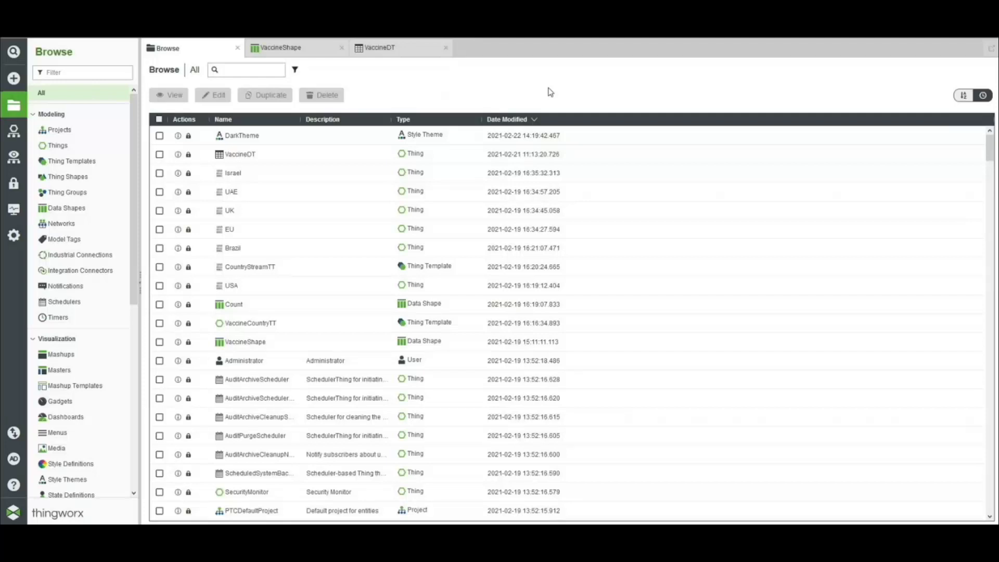
# - Create a new blank Responsive mashup and name it baseMashup
pyautogui.click(13, 78)
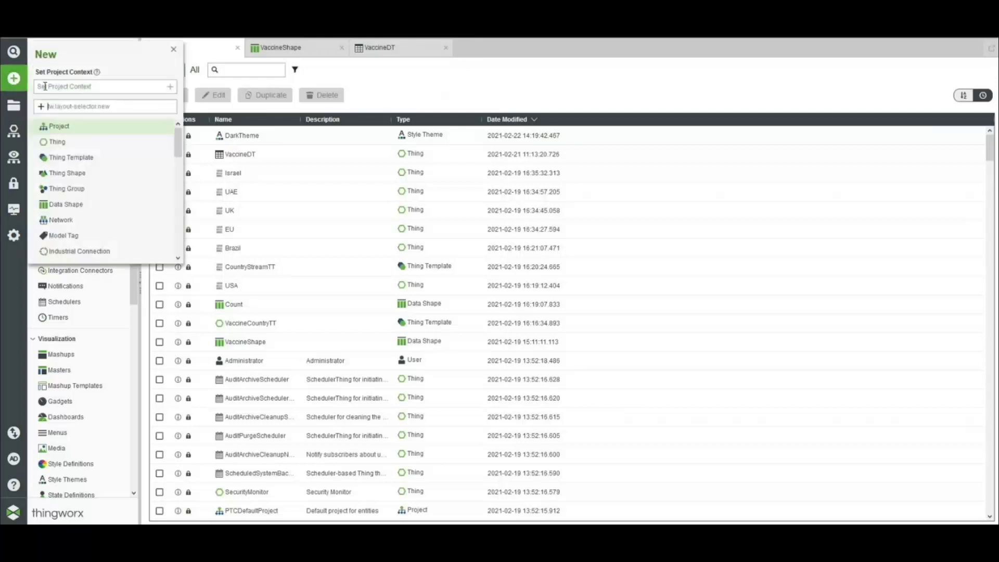
pyautogui.write('mashup')
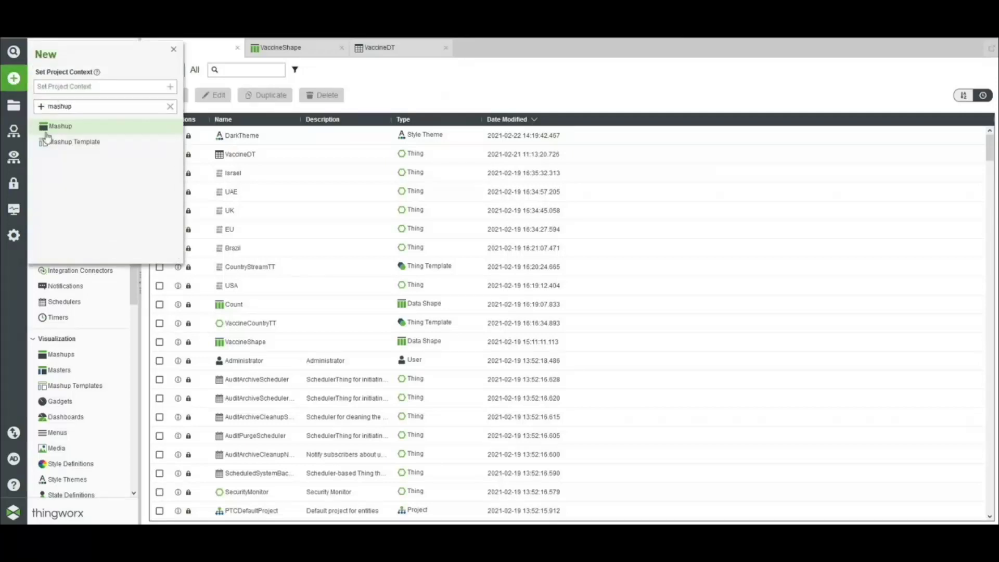
pyautogui.click(57, 127)
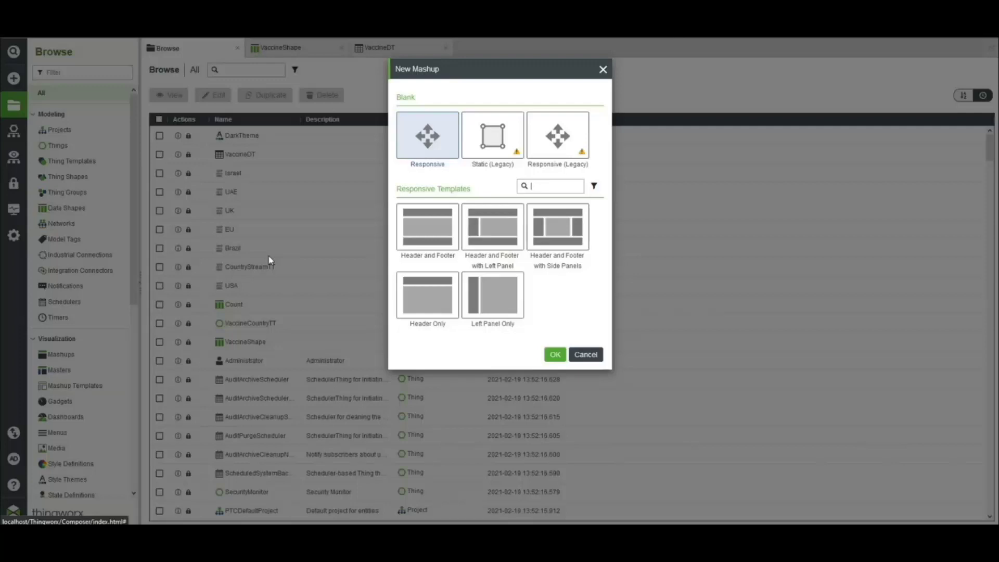
pyautogui.click(555, 356)
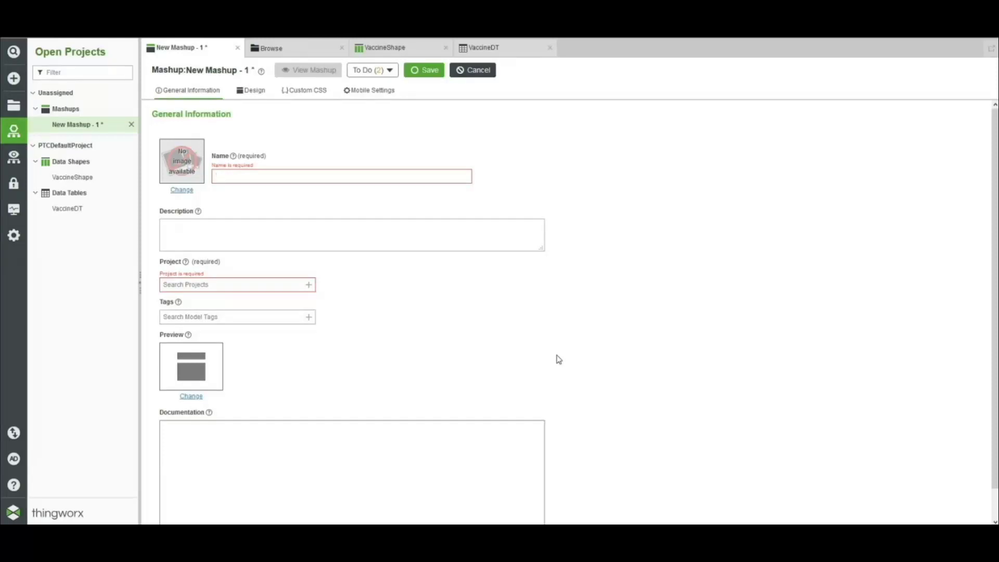
pyautogui.write('baseMashup')
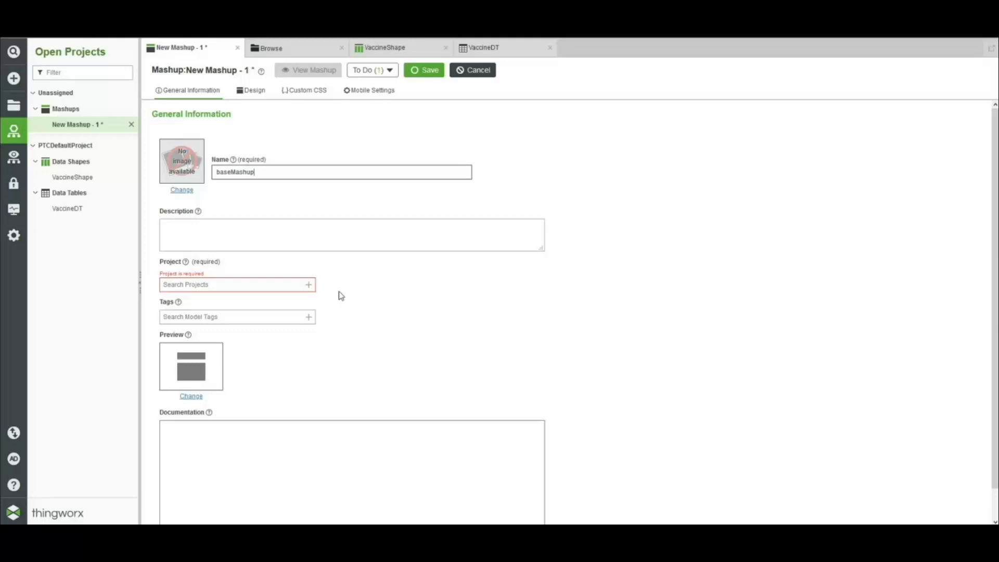
# - Create and save a new project named demoProject for the mashup, and return to the mashup
pyautogui.click(309, 285)
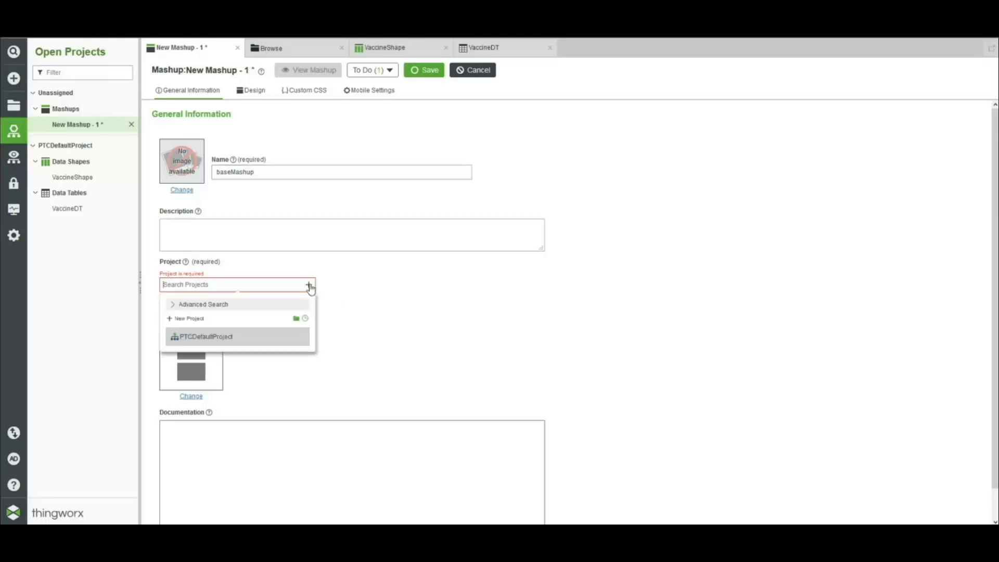
pyautogui.click(192, 321)
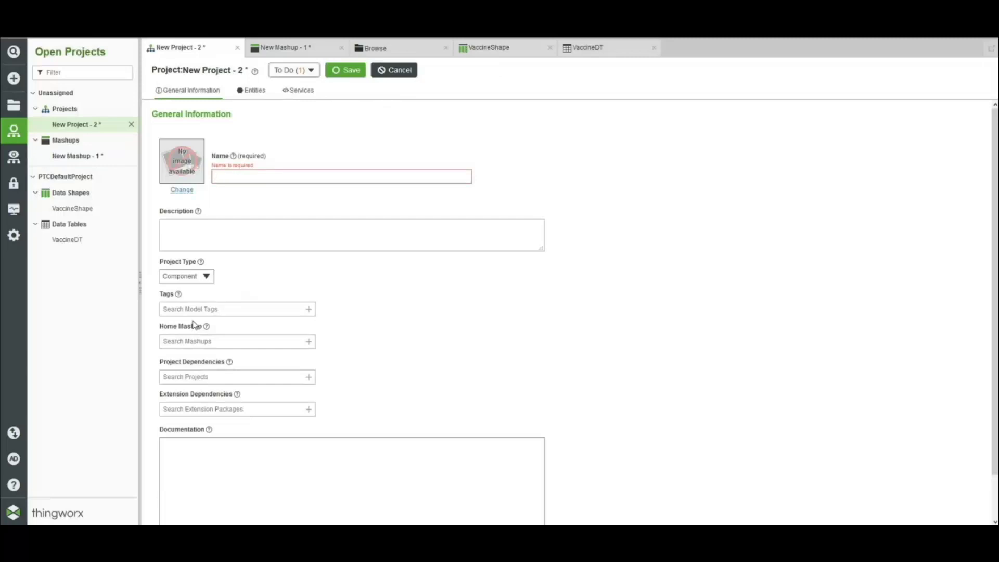
pyautogui.write('demoProject')
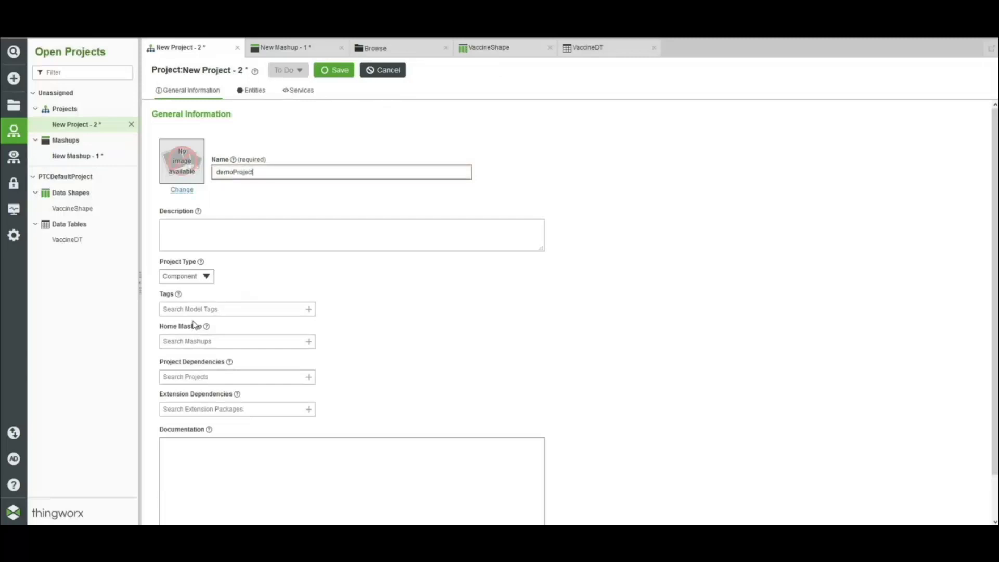
pyautogui.click(335, 73)
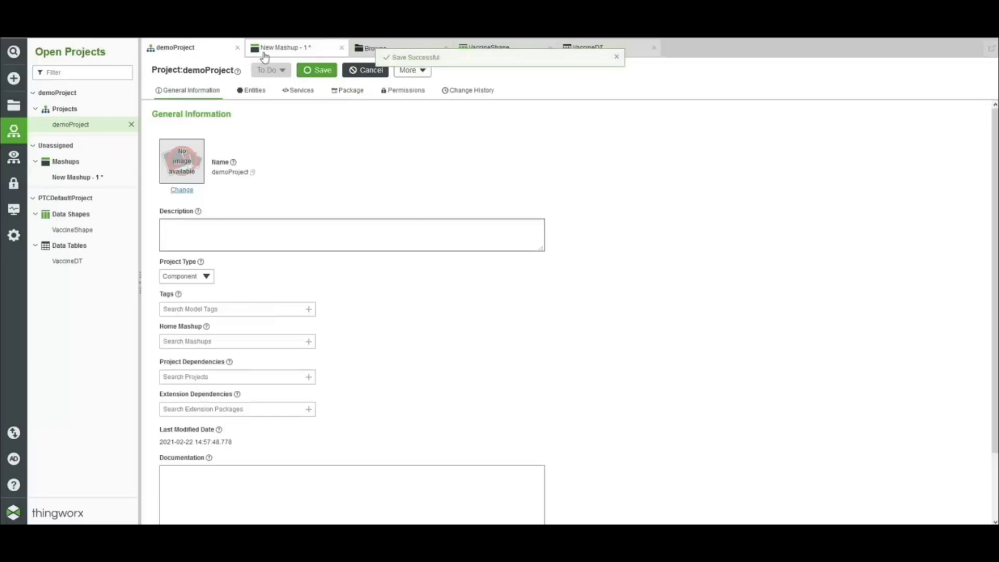
pyautogui.click(264, 55)
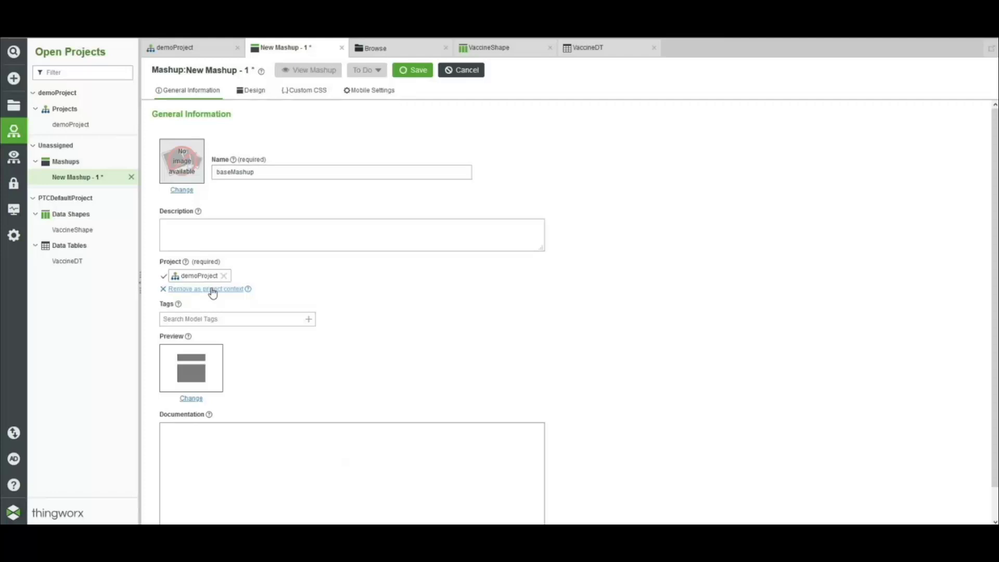
# - Set demoProject as the project context and check it in the new-entity settings
pyautogui.click(213, 291)
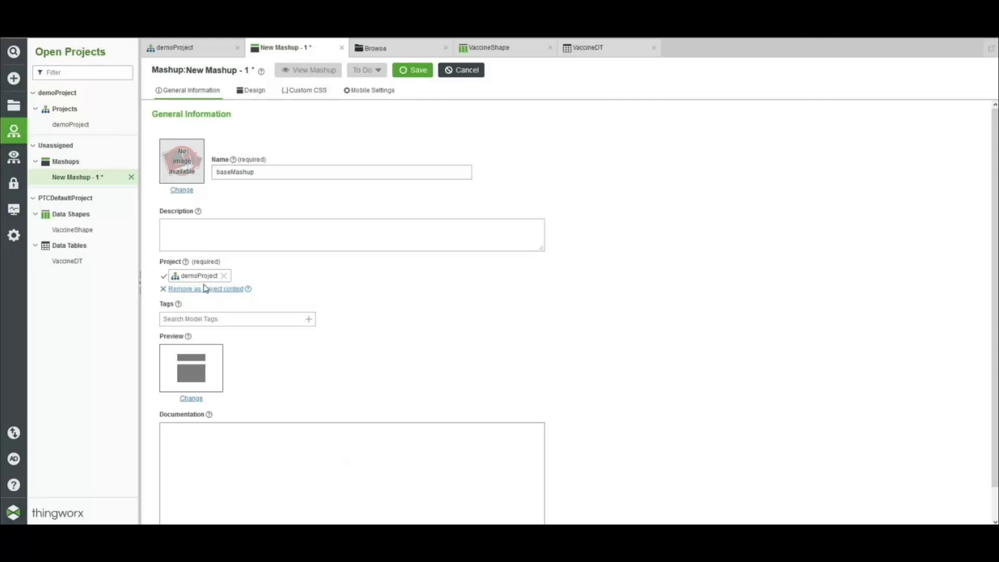
pyautogui.click(13, 78)
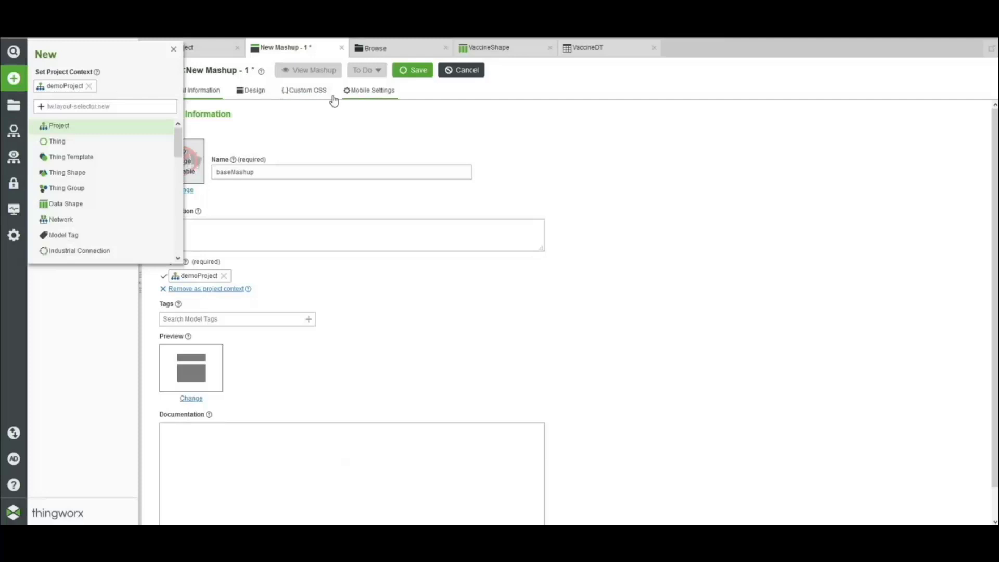
pyautogui.click(344, 131)
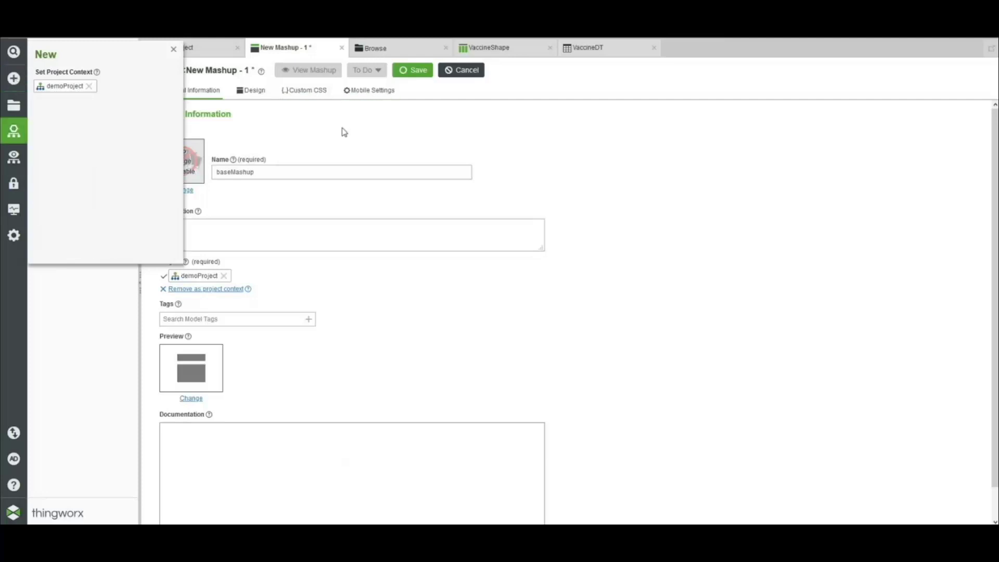
# - Save baseMashup and open its design view
pyautogui.click(409, 75)
pyautogui.click(253, 94)
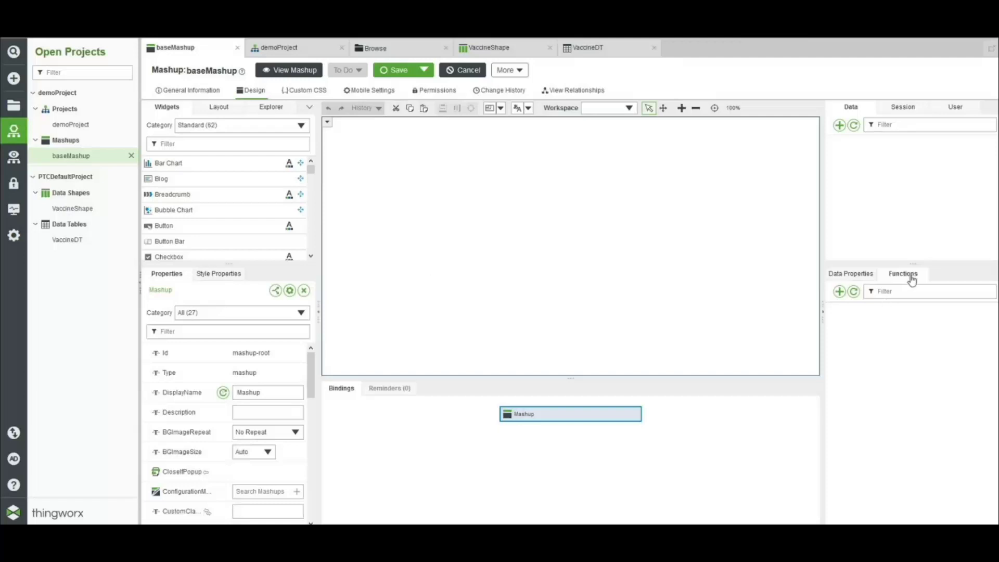
# - Group Functions and Data Properties with the Data panel, dock Style Properties beneath them, and collapse the docks on both sides of the canvas
pyautogui.moveTo(911, 275); pyautogui.dragTo(929, 110)
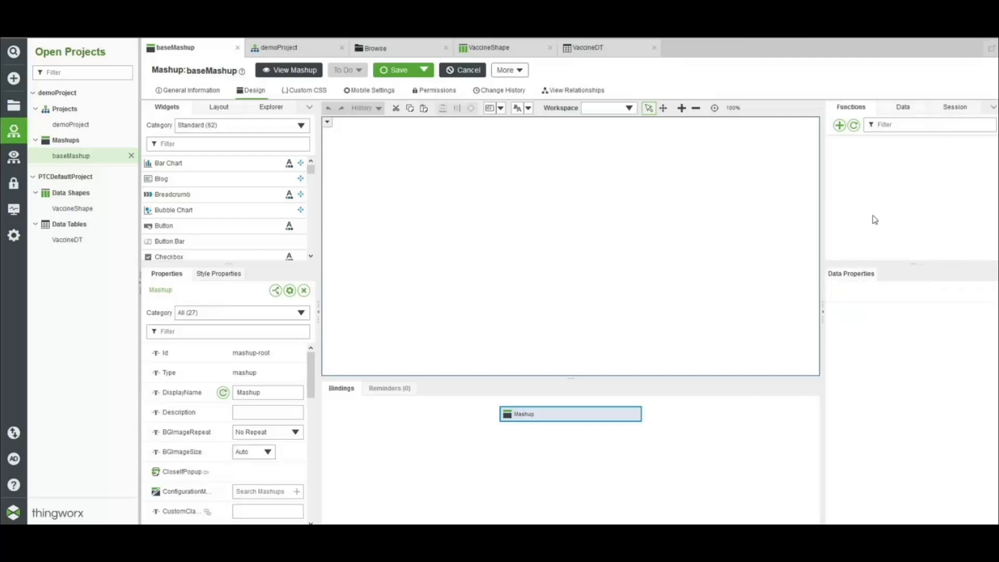
pyautogui.moveTo(851, 276); pyautogui.dragTo(915, 115)
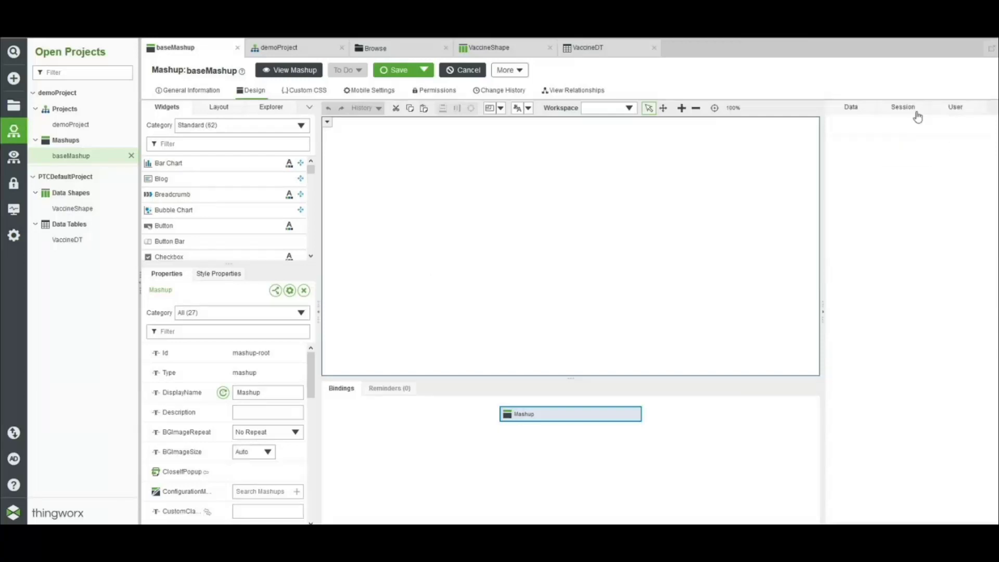
pyautogui.moveTo(501, 262); pyautogui.dragTo(875, 315)
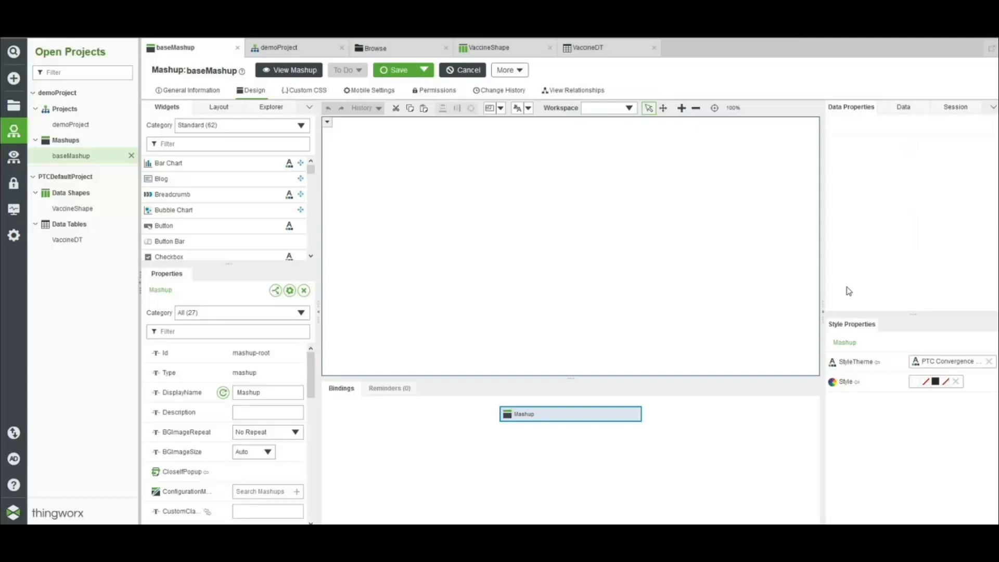
pyautogui.click(827, 316)
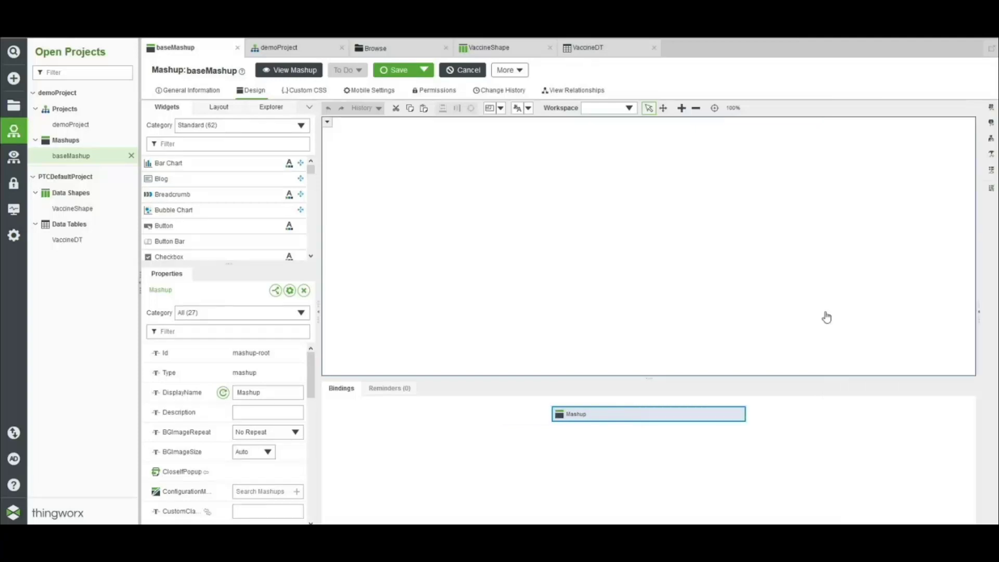
pyautogui.click(318, 312)
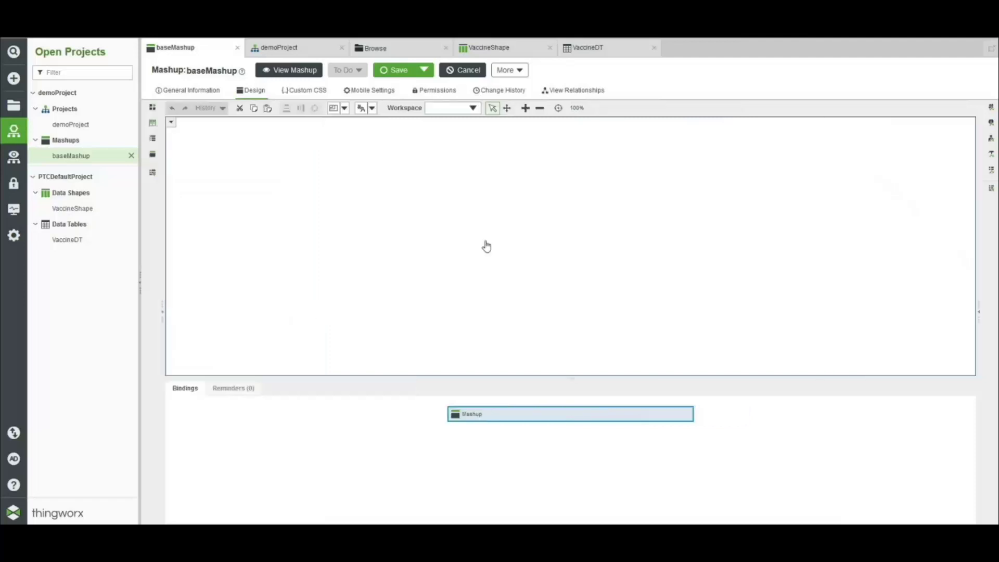
# - Store the current panel arrangement as a new workspace named ws1
pyautogui.click(443, 108)
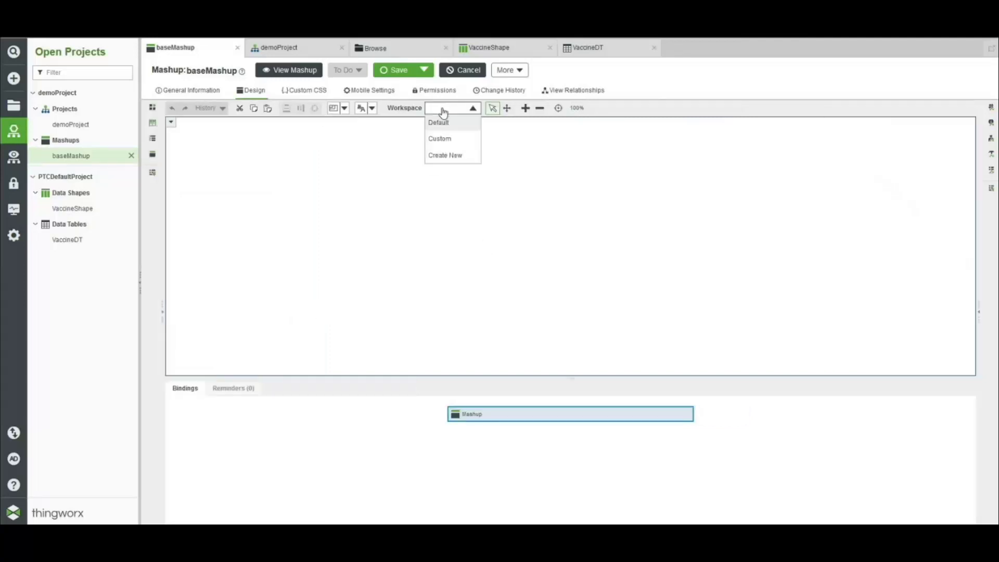
pyautogui.click(444, 154)
pyautogui.write('ws1')
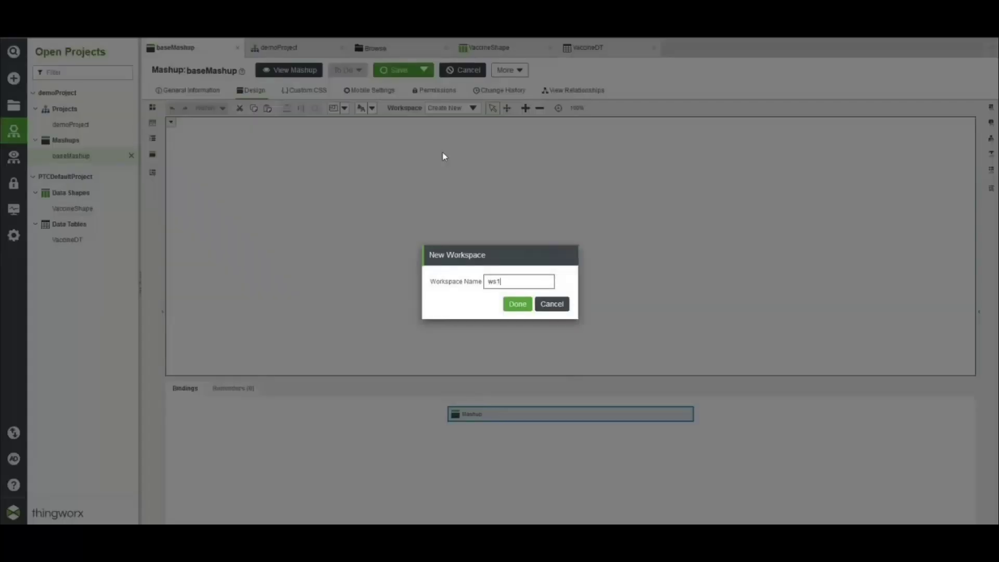
pyautogui.click(517, 304)
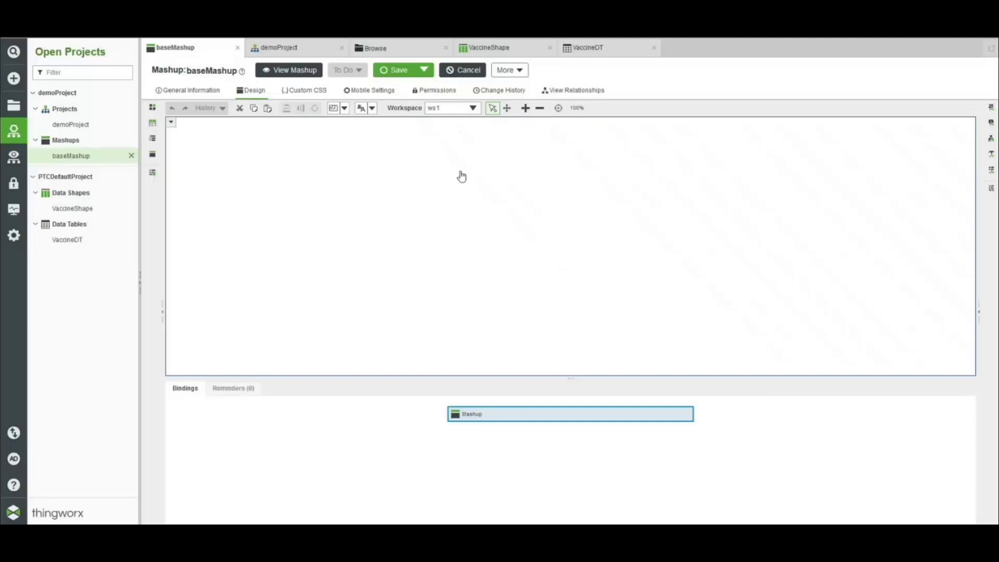
# - Switch the workspace to Default, back to ws1, and return to Default
pyautogui.click(458, 109)
pyautogui.click(458, 122)
pyautogui.click(604, 109)
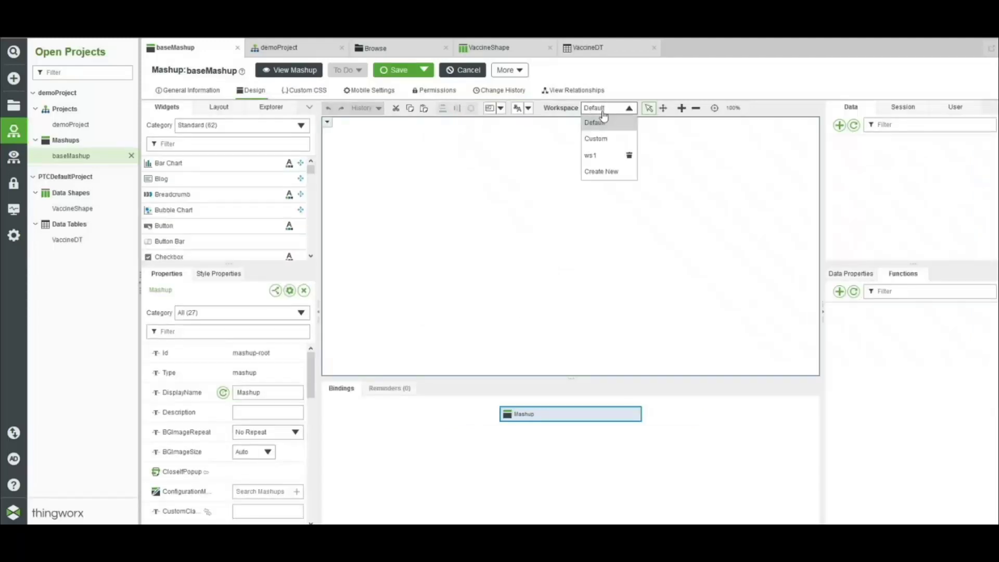
pyautogui.click(591, 154)
pyautogui.click(471, 115)
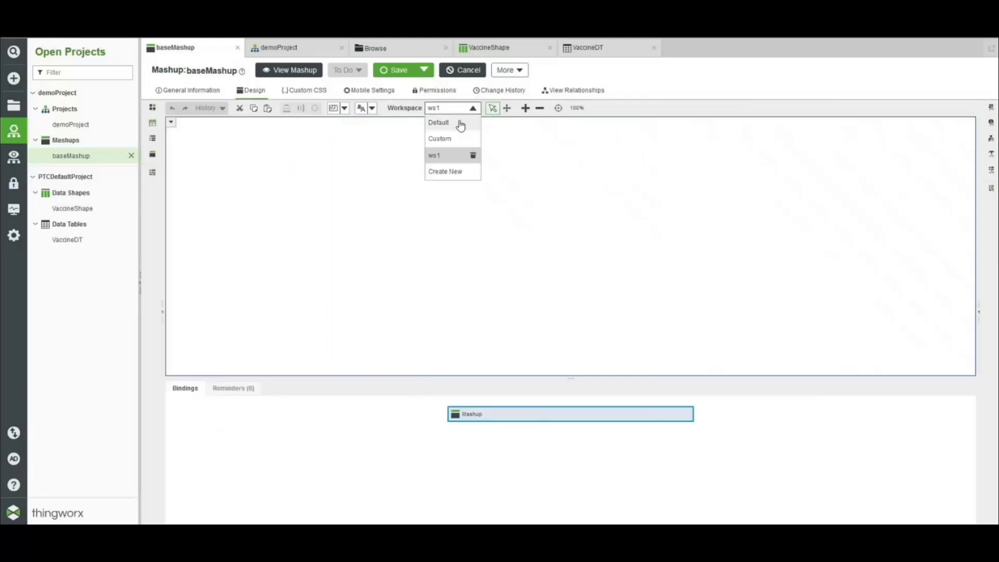
pyautogui.click(455, 124)
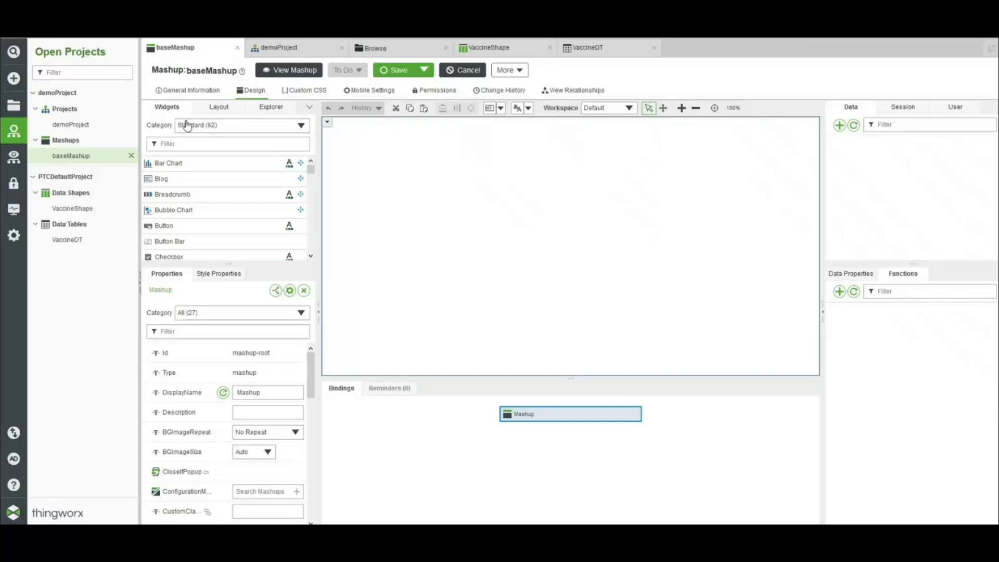
# - Split the mashup into two side-by-side containers by adding a container on the right
pyautogui.click(220, 110)
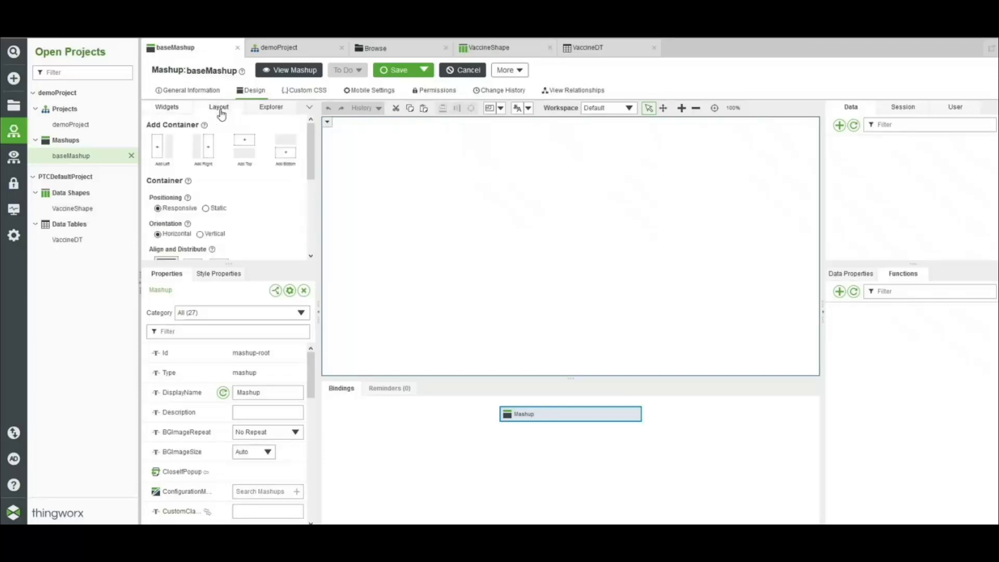
pyautogui.click(201, 156)
# - Try adding a bottom container inside the mashup's right-hand container, and undo it
pyautogui.click(613, 198)
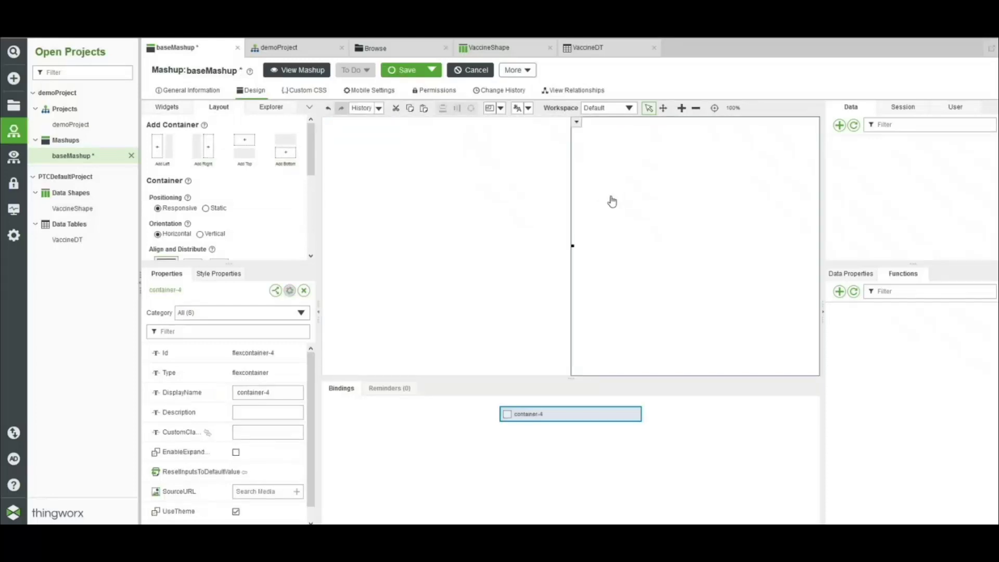
pyautogui.click(286, 155)
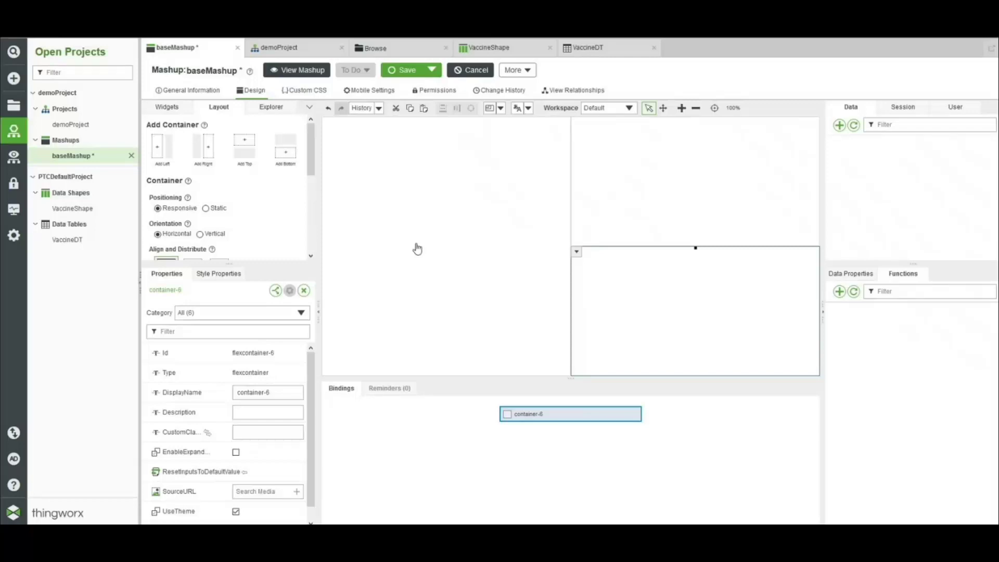
pyautogui.click(327, 109)
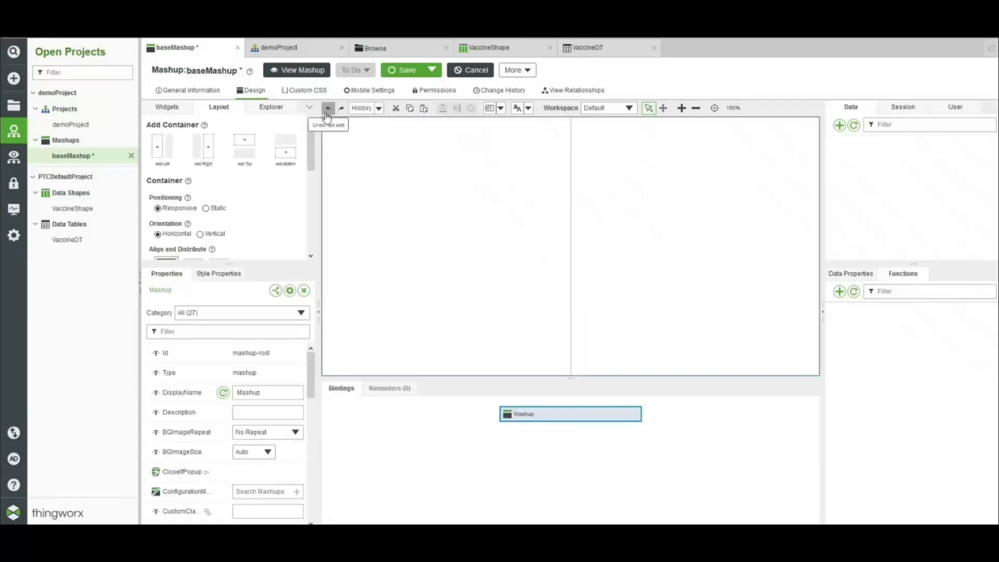
# - Select the parent container-2 and add a full-width container below its two side-by-side containers
pyautogui.click(273, 108)
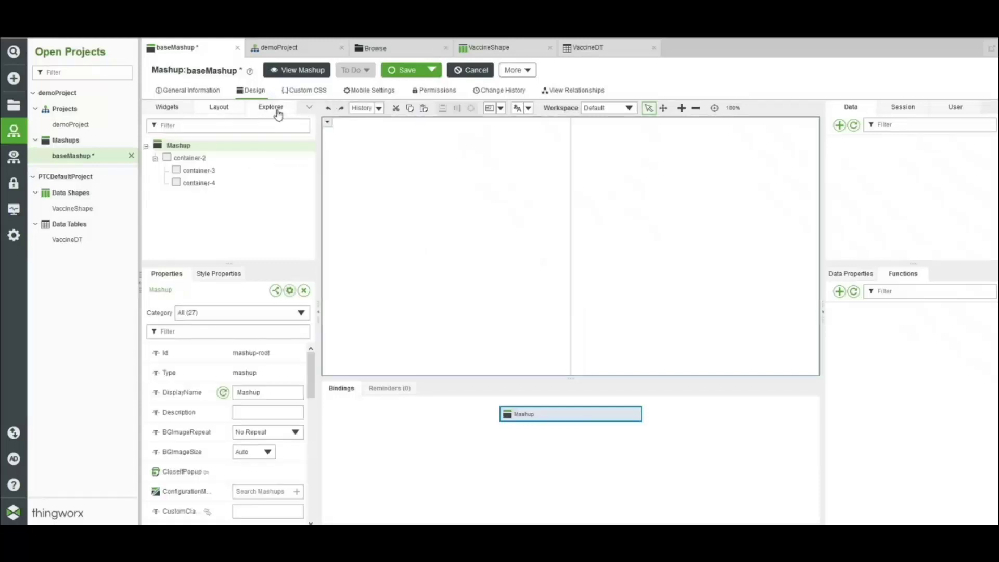
pyautogui.click(197, 161)
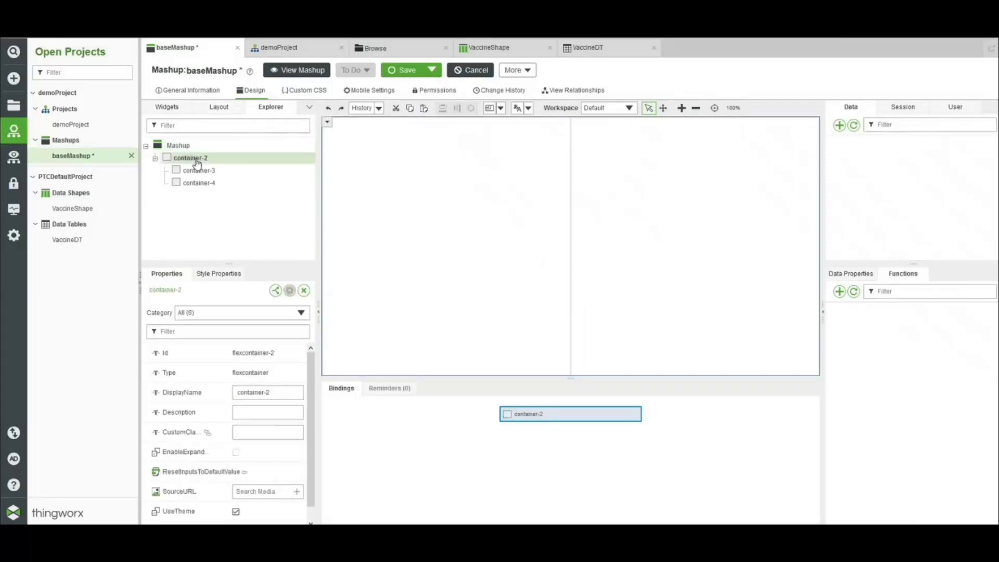
pyautogui.click(214, 109)
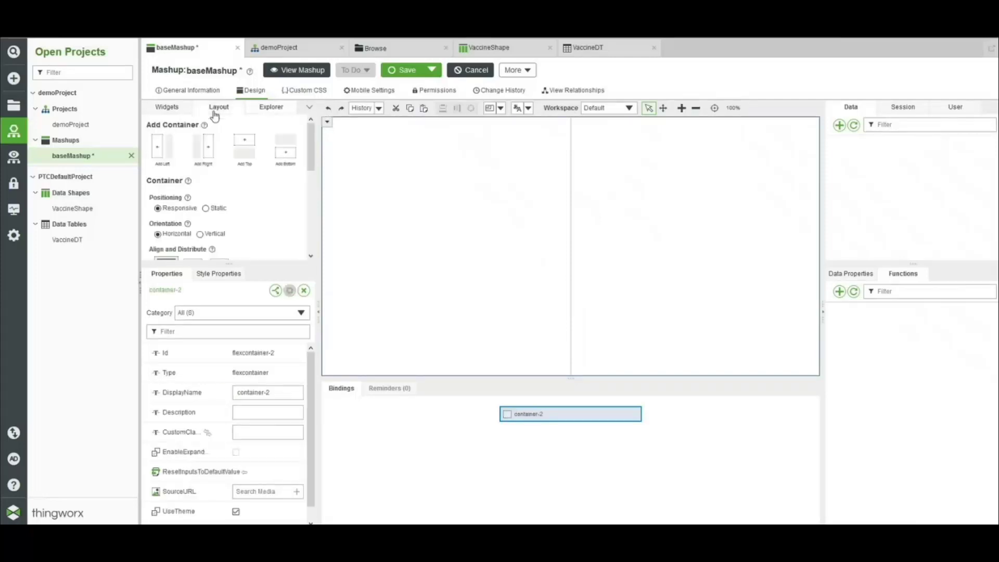
pyautogui.click(298, 160)
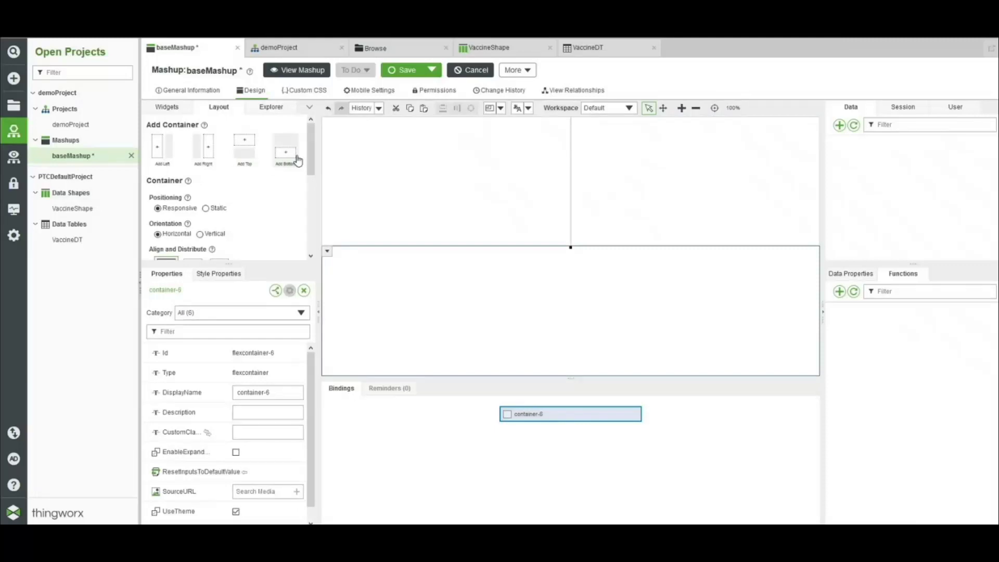
# - Select the parent container-2 and add a full-width container above its existing containers
pyautogui.click(271, 108)
pyautogui.click(194, 158)
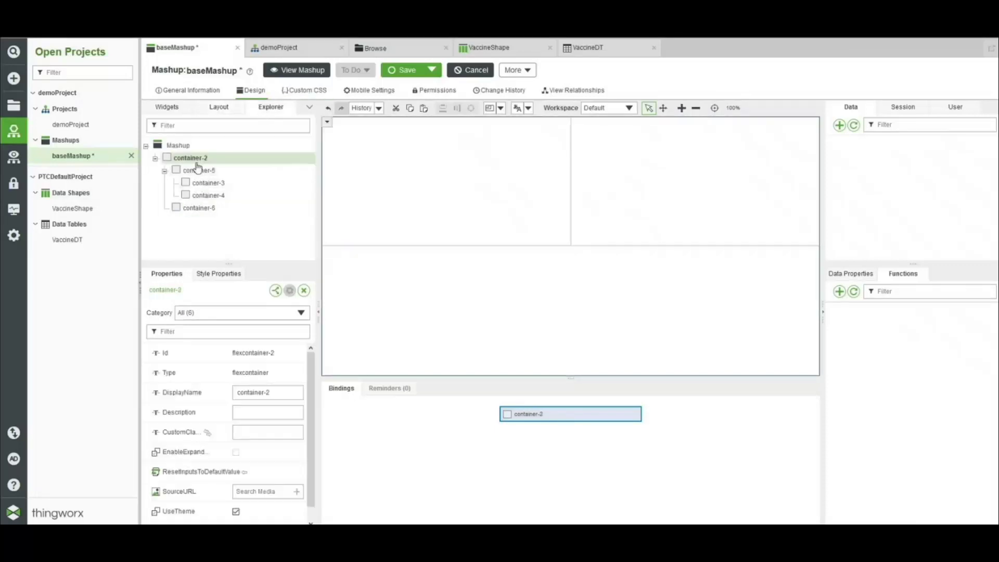
pyautogui.click(218, 108)
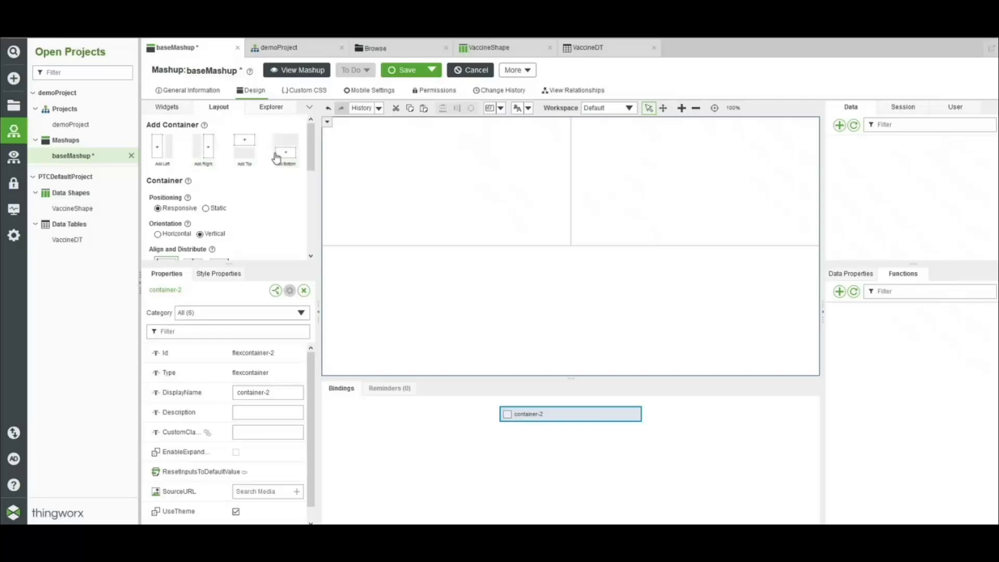
pyautogui.click(245, 156)
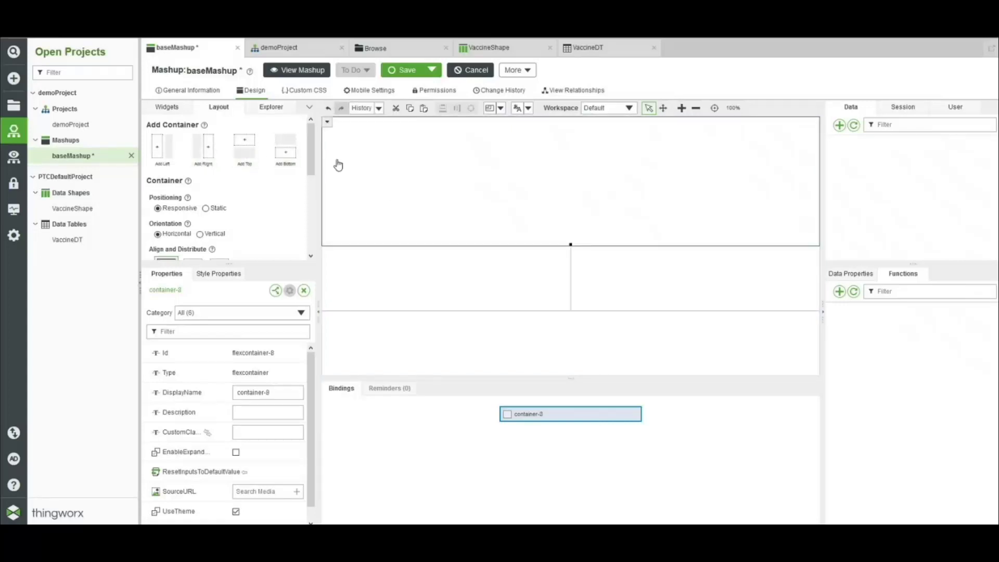
# - Give the new top container a fixed size with a height of 65 px
pyautogui.scroll(-3, 251, 186)
pyautogui.scroll(-1, 234, 193)
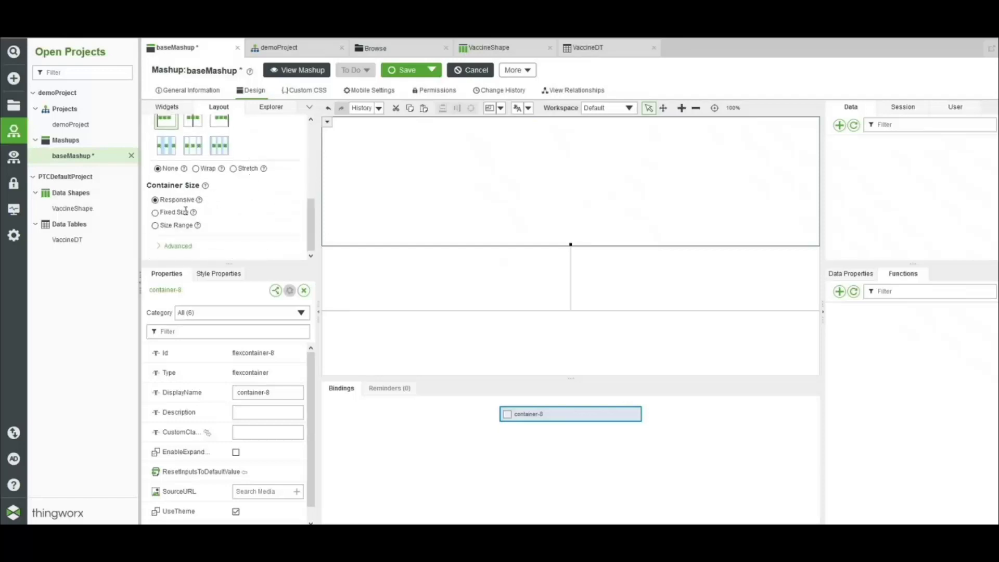
pyautogui.click(155, 212)
pyautogui.scroll(-1, 155, 218)
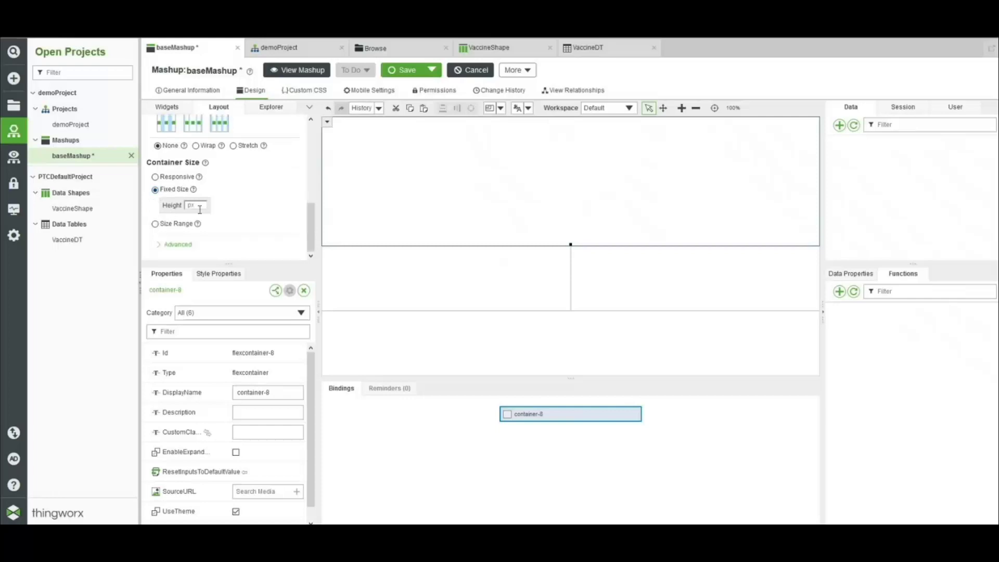
pyautogui.click(198, 205)
pyautogui.write('65')
pyautogui.click(254, 208)
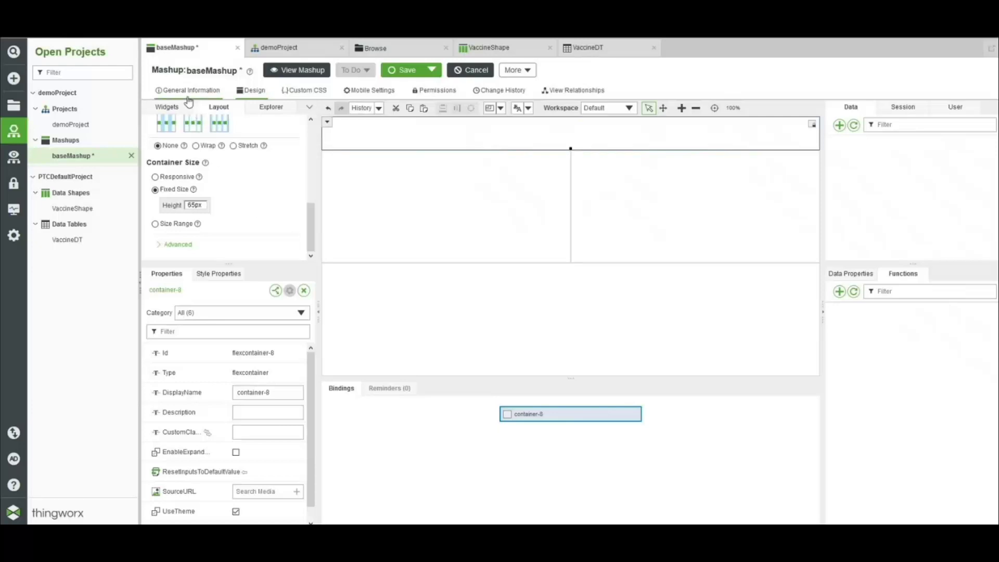
# - Find the List widget and place it in the left-hand container of the middle row
pyautogui.click(167, 106)
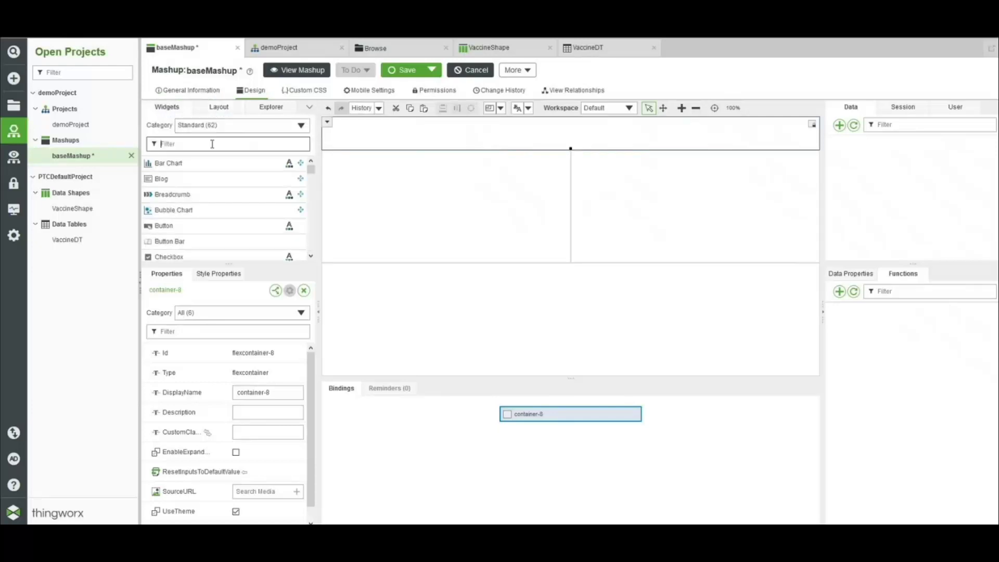
pyautogui.write('list')
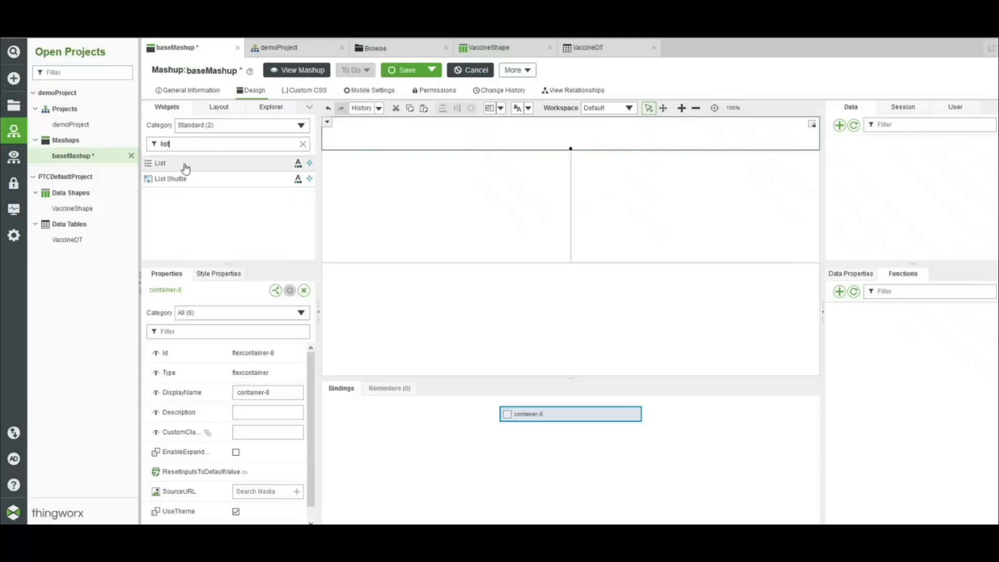
pyautogui.moveTo(186, 169); pyautogui.dragTo(413, 222)
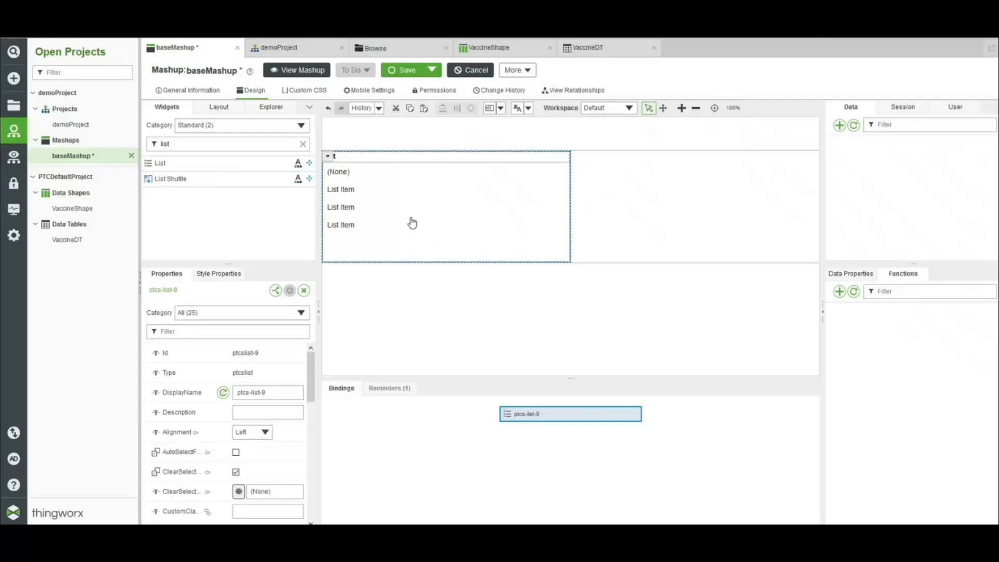
# - Filter the widgets for "grid" and place a Grid Advanced widget in the container beside the list
pyautogui.click(191, 143)
pyautogui.hotkey('ctrl', 'a')
pyautogui.write('g')
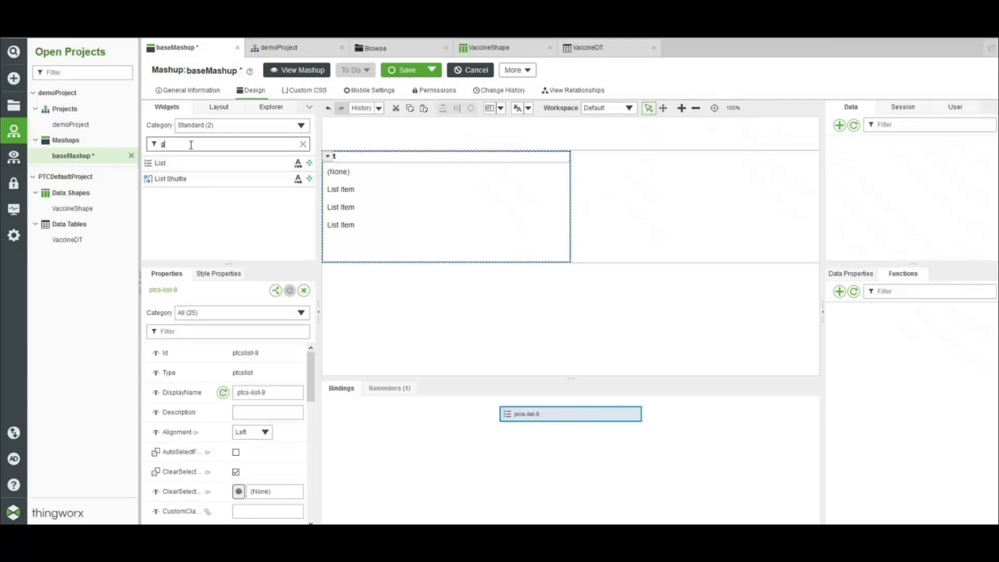
pyautogui.write('rid')
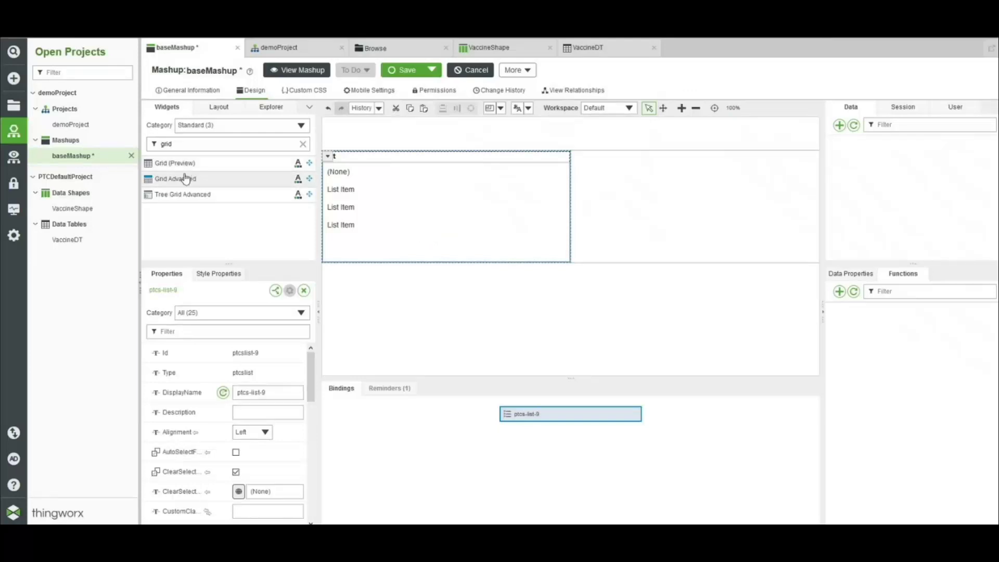
pyautogui.moveTo(186, 179); pyautogui.dragTo(707, 210)
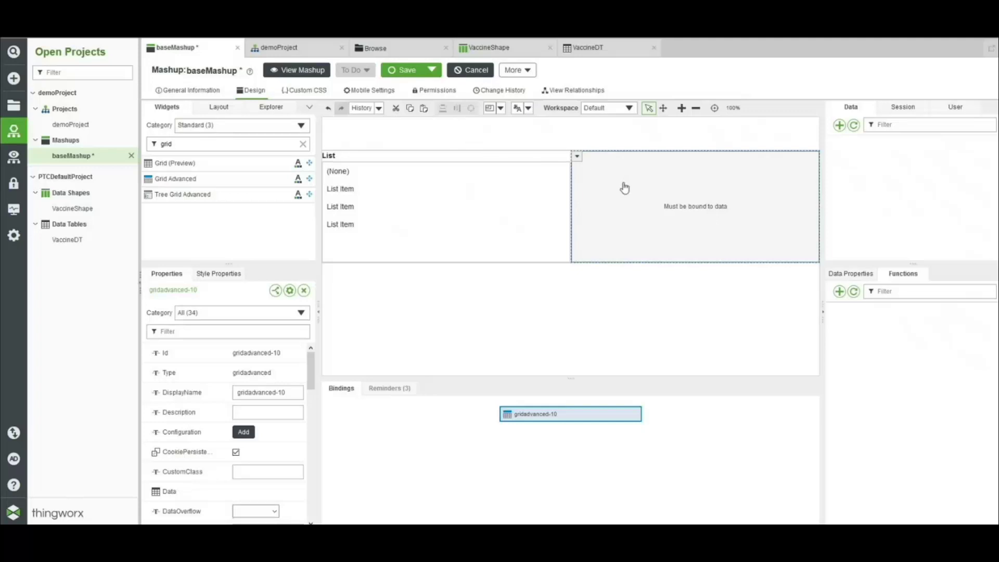
# - Try cutting the grid and pasting it into the bottom container, and undo both edits
pyautogui.click(396, 110)
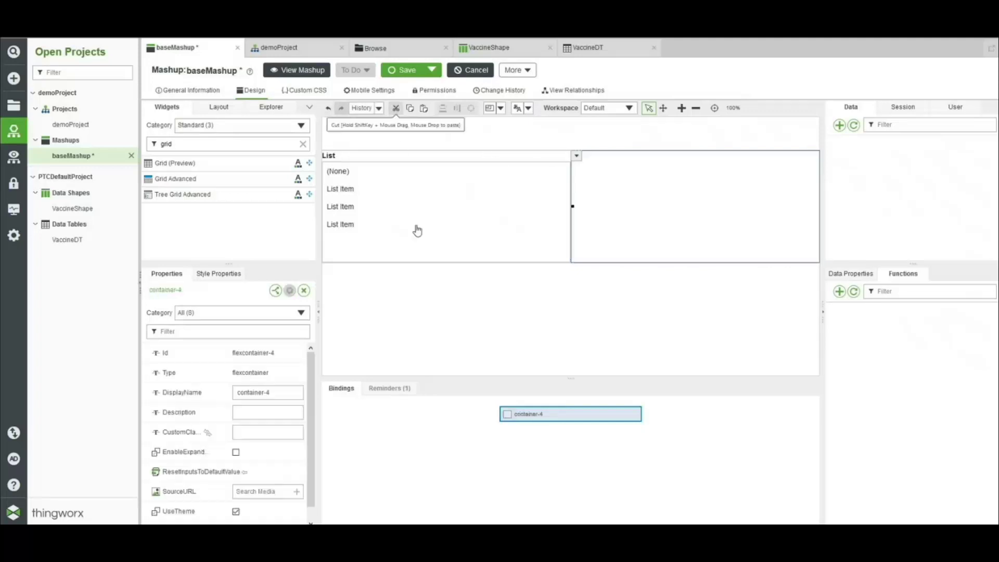
pyautogui.click(443, 325)
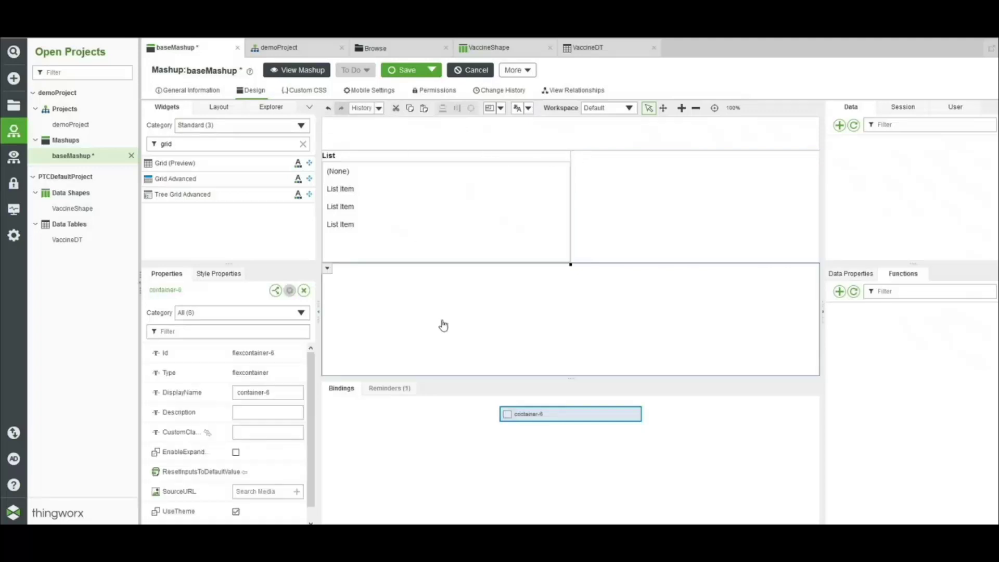
pyautogui.click(423, 107)
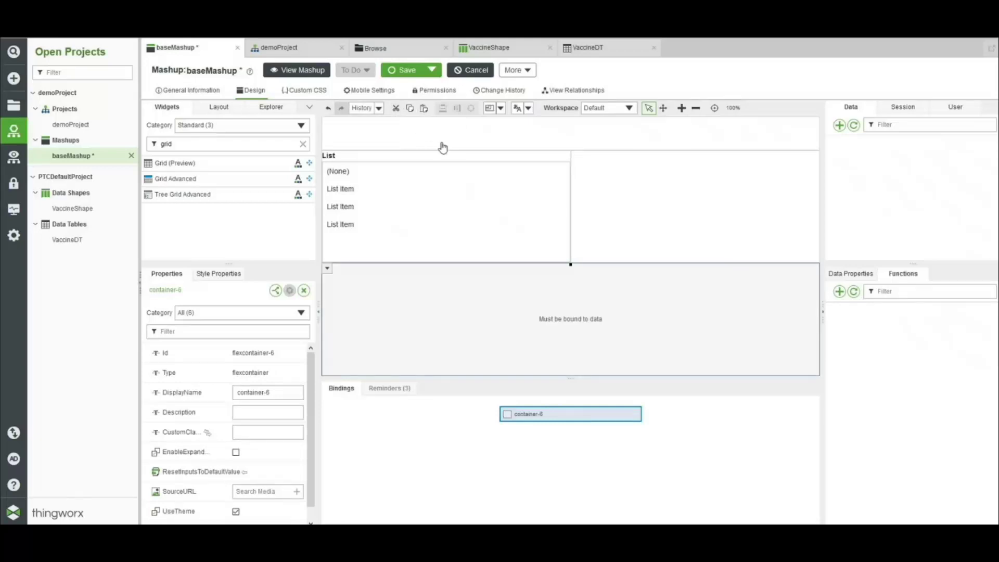
pyautogui.click(329, 108)
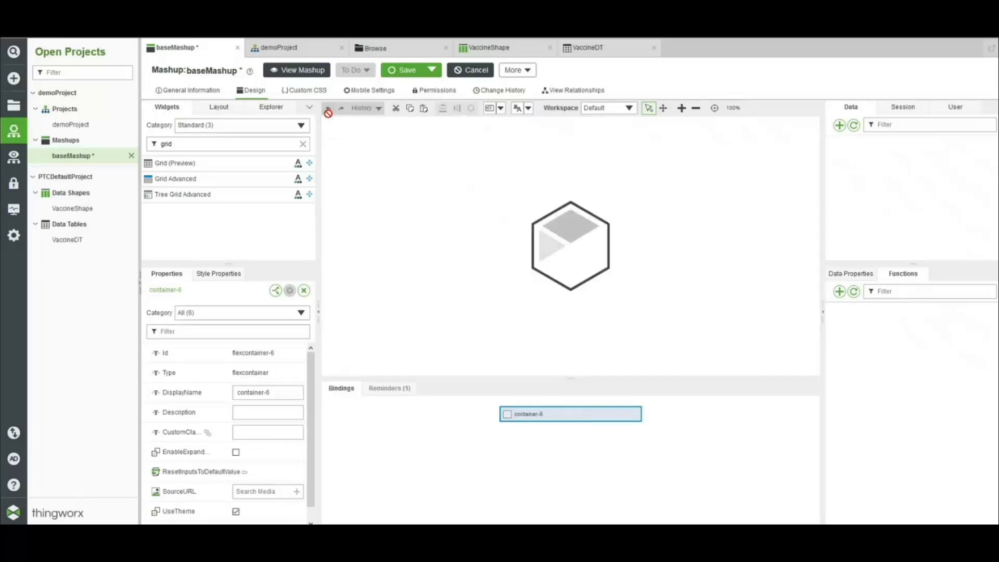
pyautogui.click(330, 115)
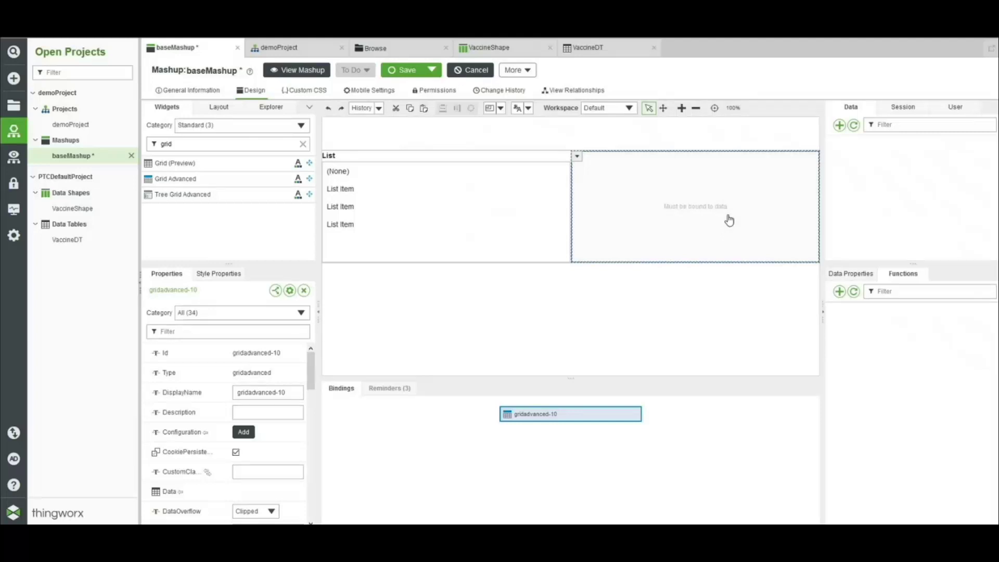
# - Try moving the grid directly on the canvas to the bottom container, and revert the history to "Added Widget: gridadvanced-10"
pyautogui.moveTo(730, 221); pyautogui.dragTo(649, 312)
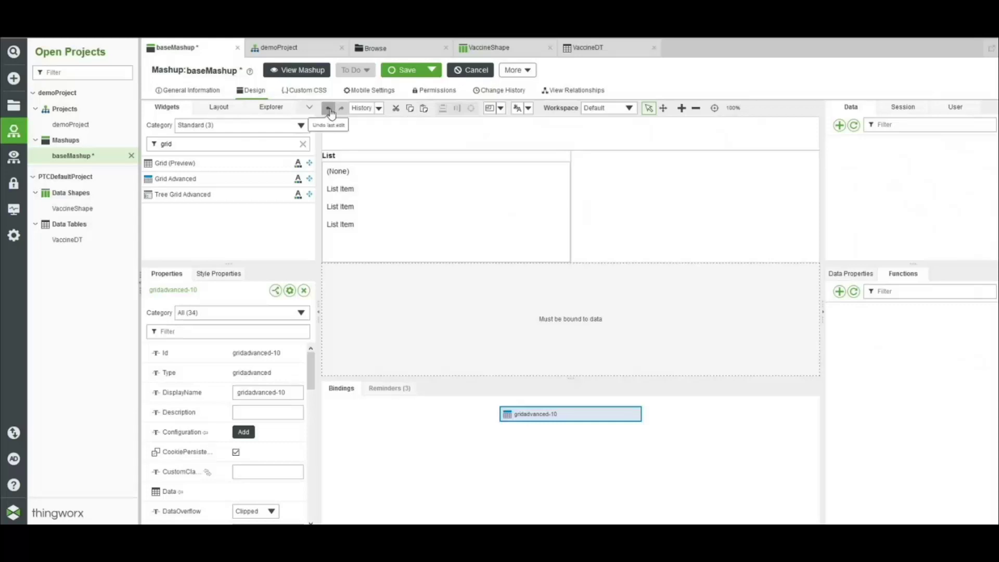
pyautogui.click(379, 108)
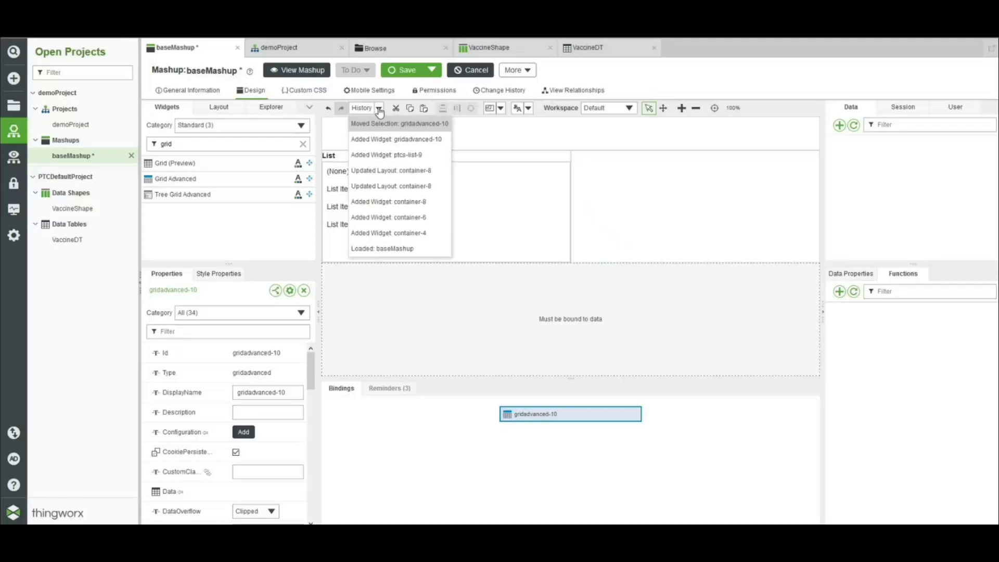
pyautogui.click(380, 139)
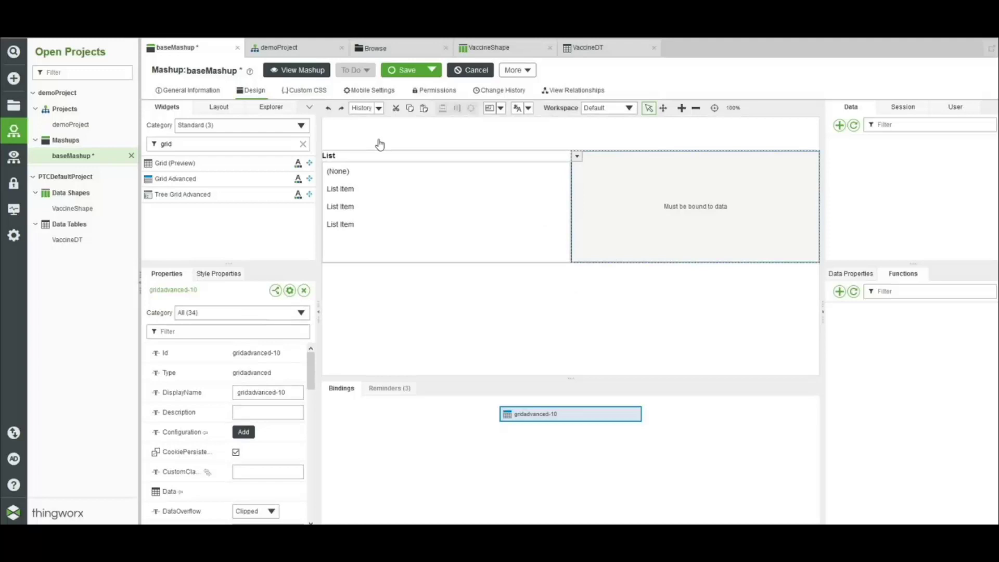
# - Move gridadvanced-10 from container-4 into container-6 within the mashup's widget hierarchy
pyautogui.click(270, 107)
pyautogui.scroll(-1, 229, 198)
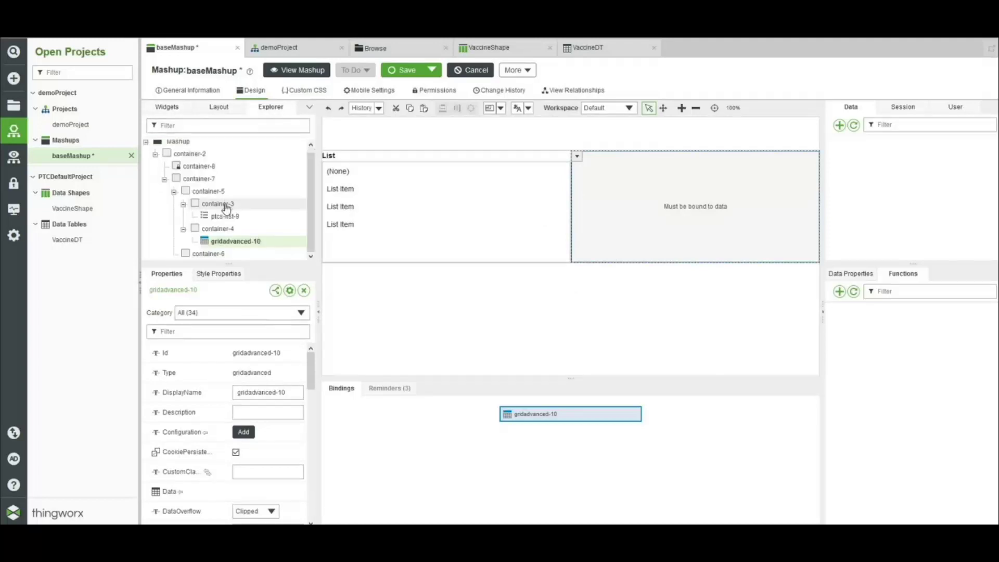
pyautogui.click(214, 255)
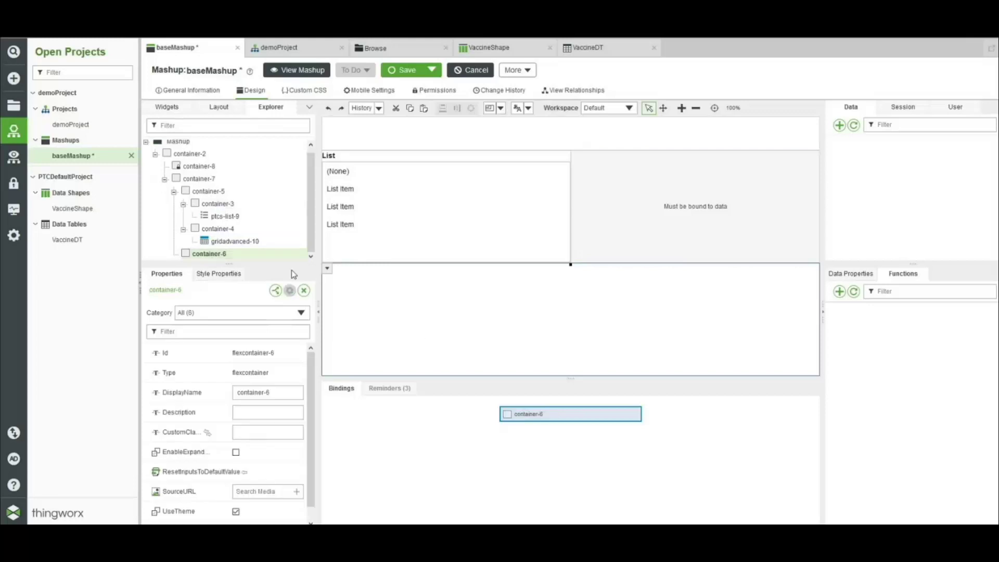
pyautogui.moveTo(243, 243); pyautogui.dragTo(204, 261)
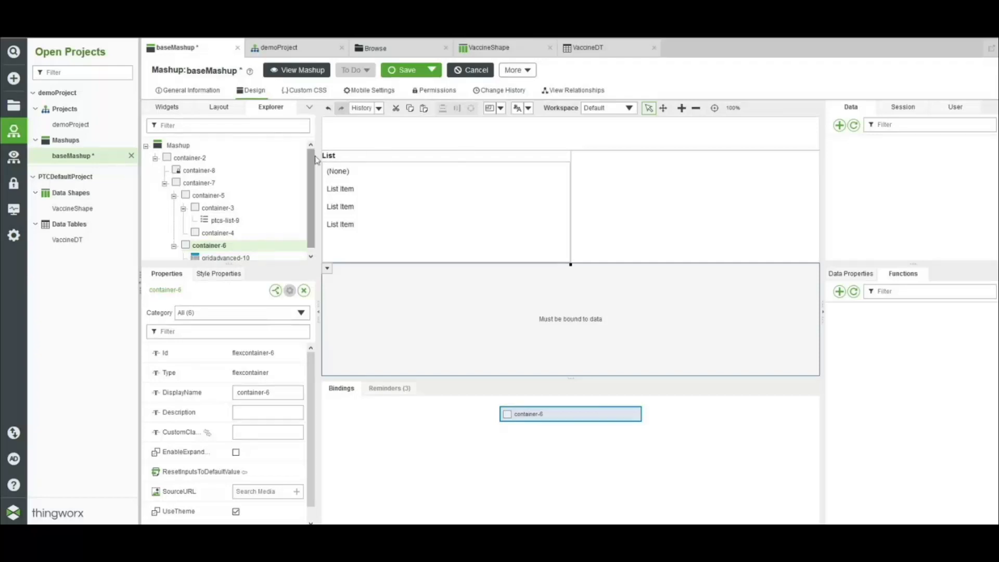
# - Narrow container-3, which holds the list, and set its fixed width to 150 px
pyautogui.click(219, 209)
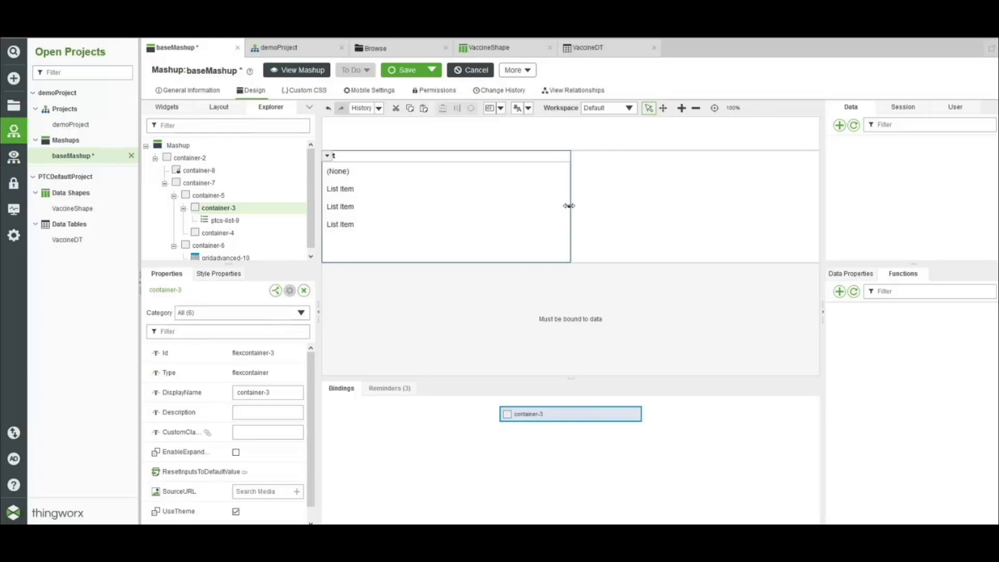
pyautogui.moveTo(568, 207); pyautogui.dragTo(452, 207)
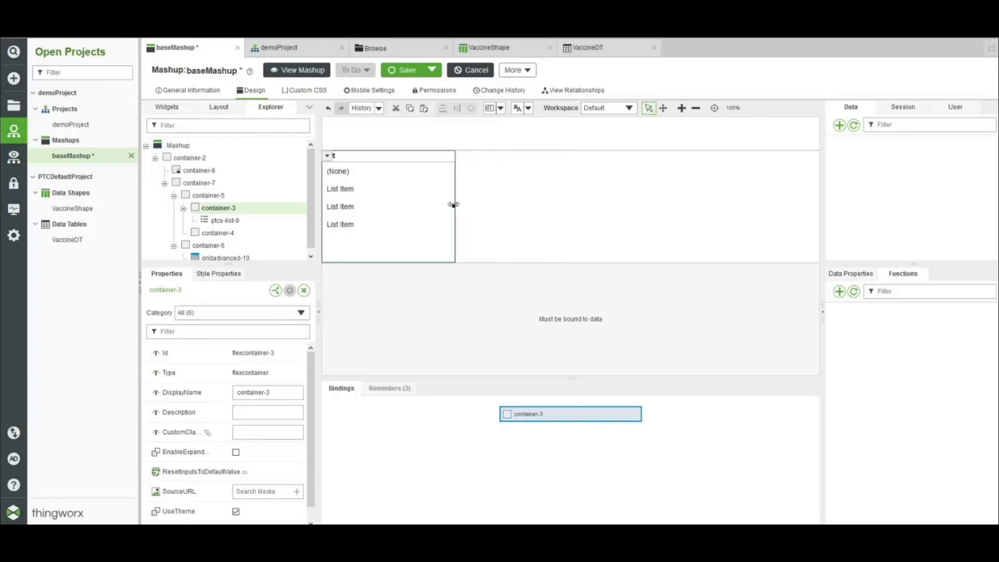
pyautogui.click(225, 109)
pyautogui.scroll(-3, 241, 190)
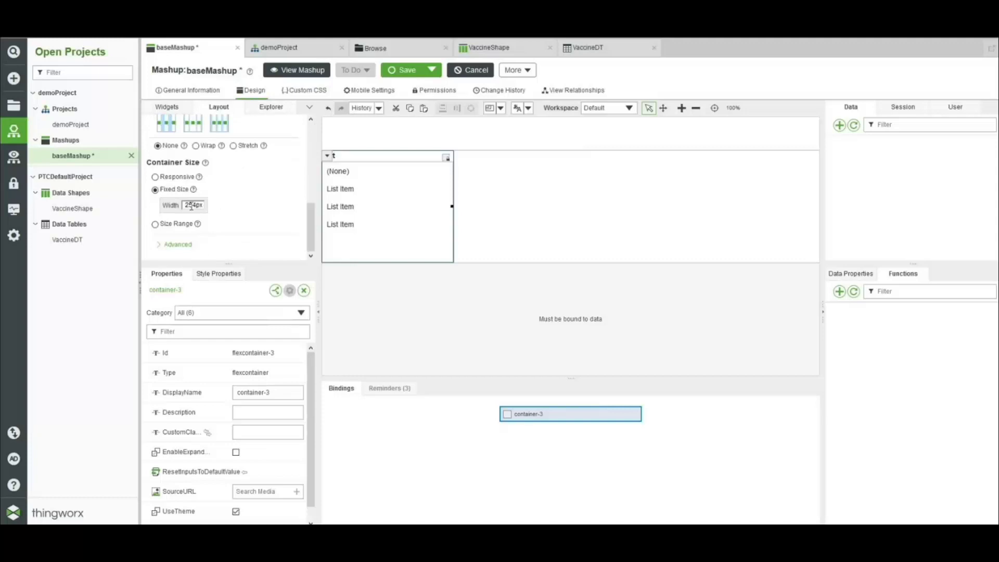
pyautogui.doubleClick(193, 206)
pyautogui.write('150')
pyautogui.click(256, 201)
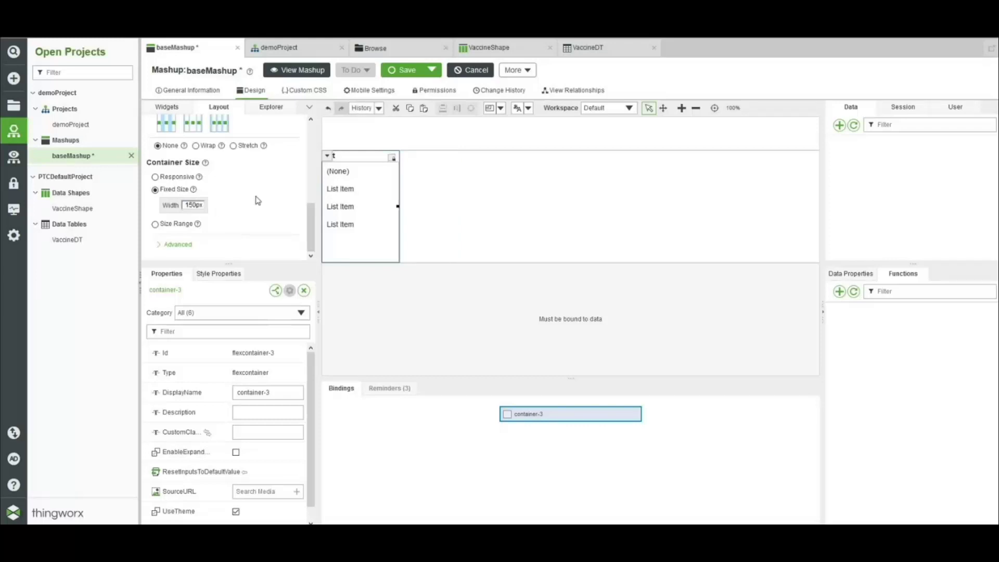
# - Split the empty container-4 beside the list by adding a container on its right
pyautogui.click(604, 216)
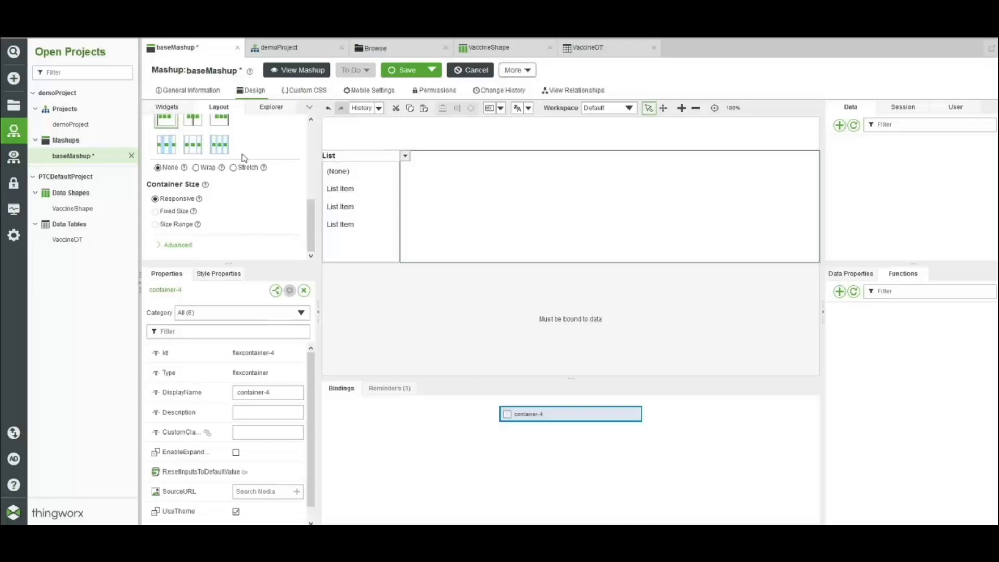
pyautogui.scroll(3, 243, 157)
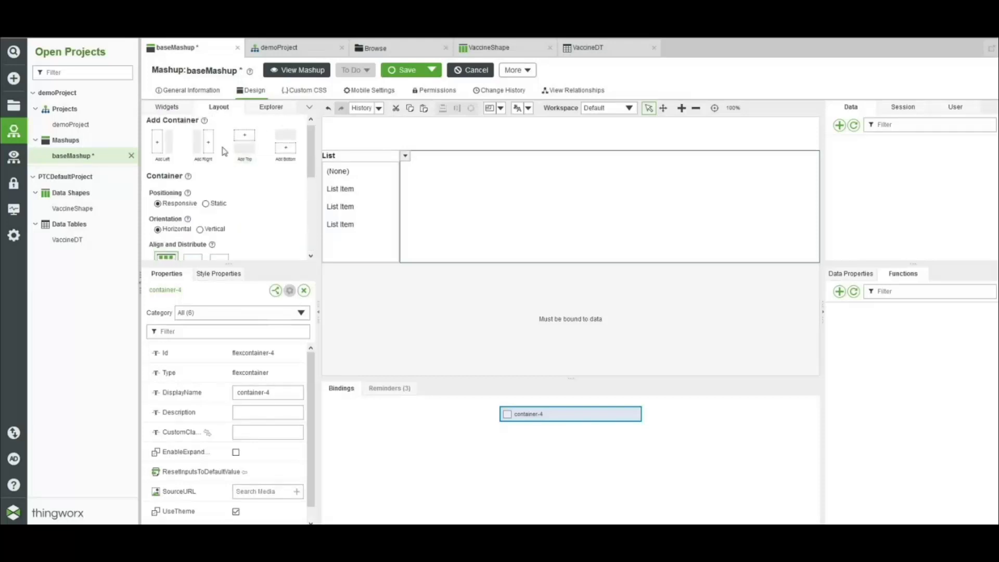
pyautogui.click(202, 152)
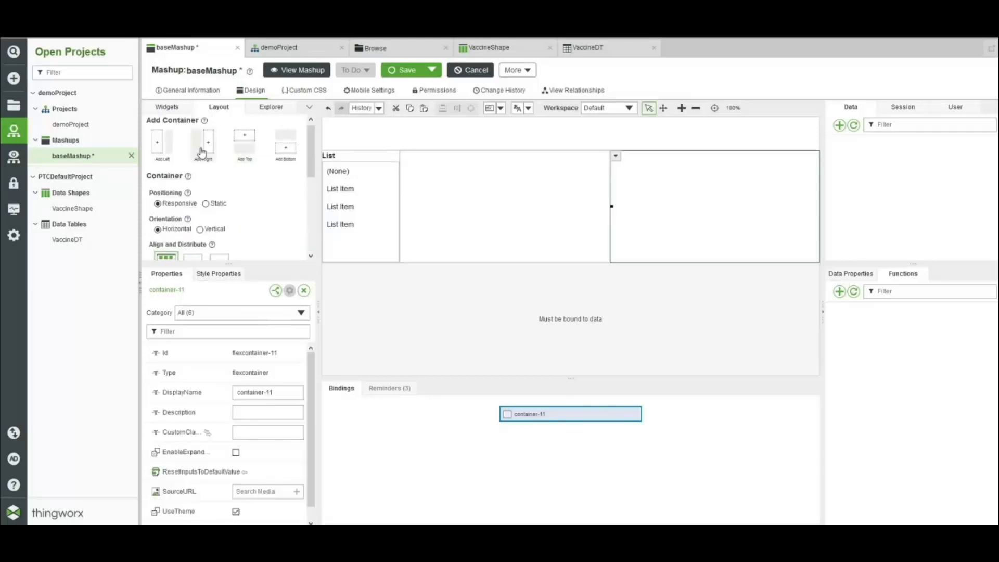
# - Filter the widgets for "chart" and place a Line Chart in the middle container and a Bar Chart in the right-hand one
pyautogui.click(167, 107)
pyautogui.doubleClick(197, 140)
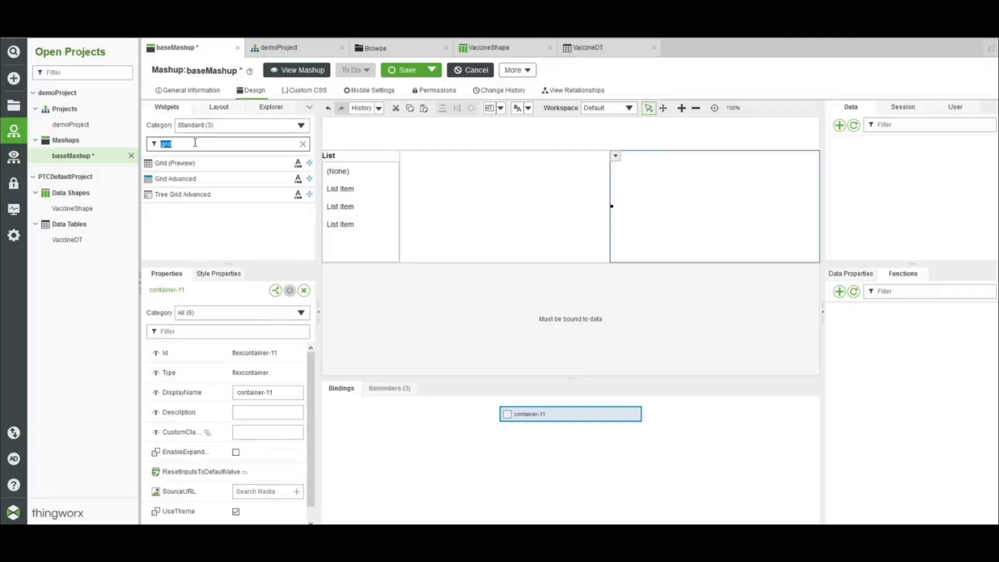
pyautogui.write('chart')
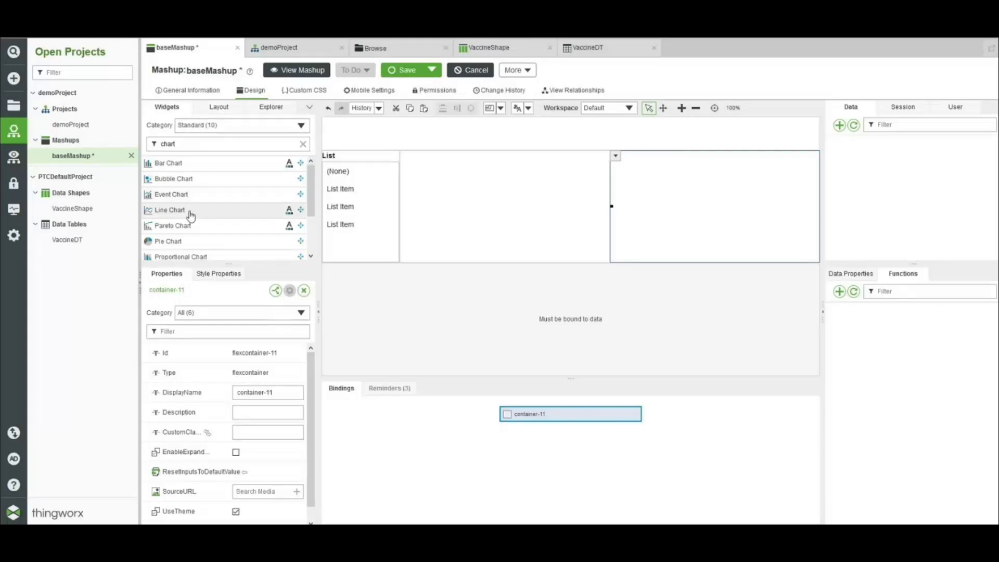
pyautogui.moveTo(190, 210); pyautogui.dragTo(494, 214)
pyautogui.moveTo(211, 163); pyautogui.dragTo(670, 211)
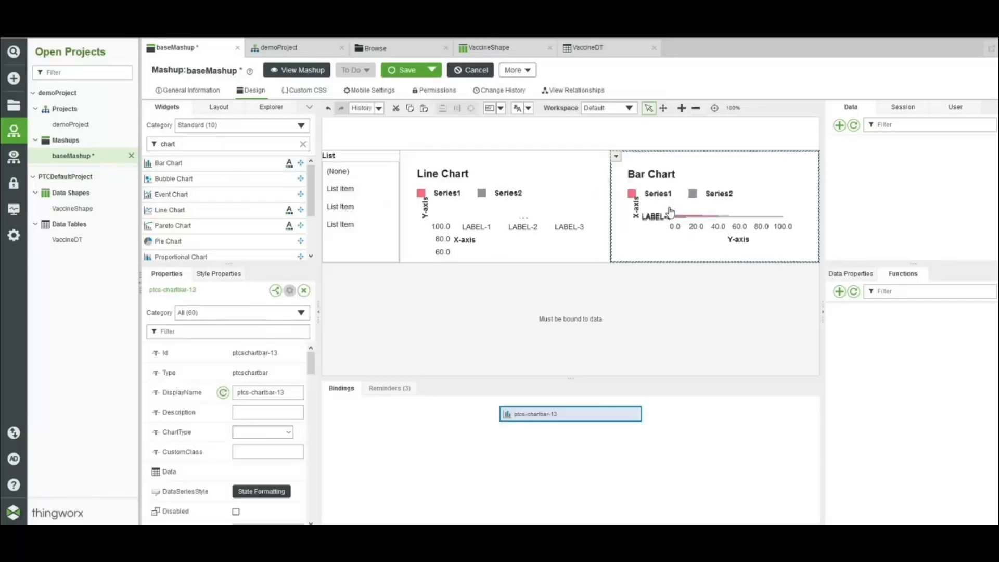
# - Filter the widgets for "lab" and place a Label in the empty container above the list and charts
pyautogui.doubleClick(209, 146)
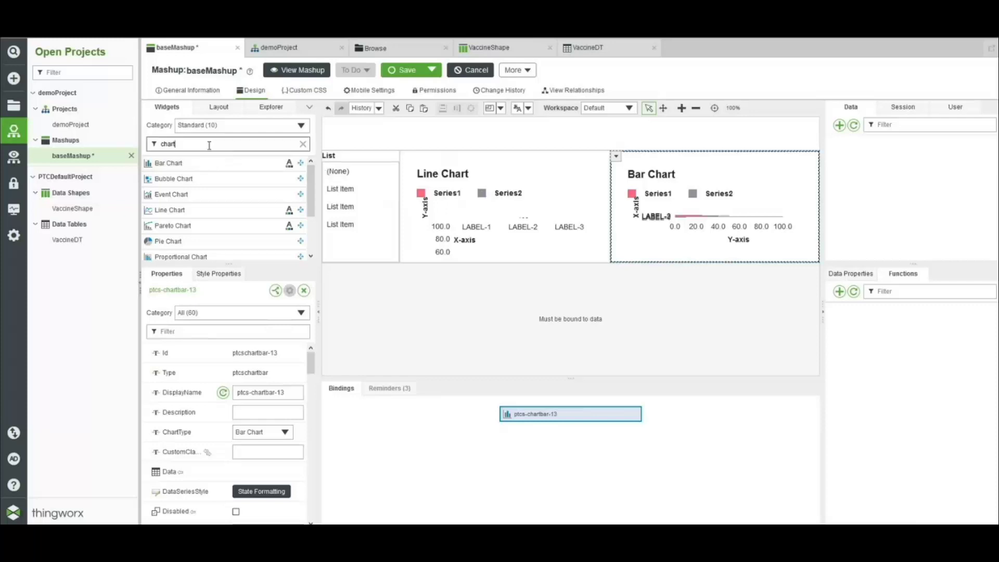
pyautogui.write('lab')
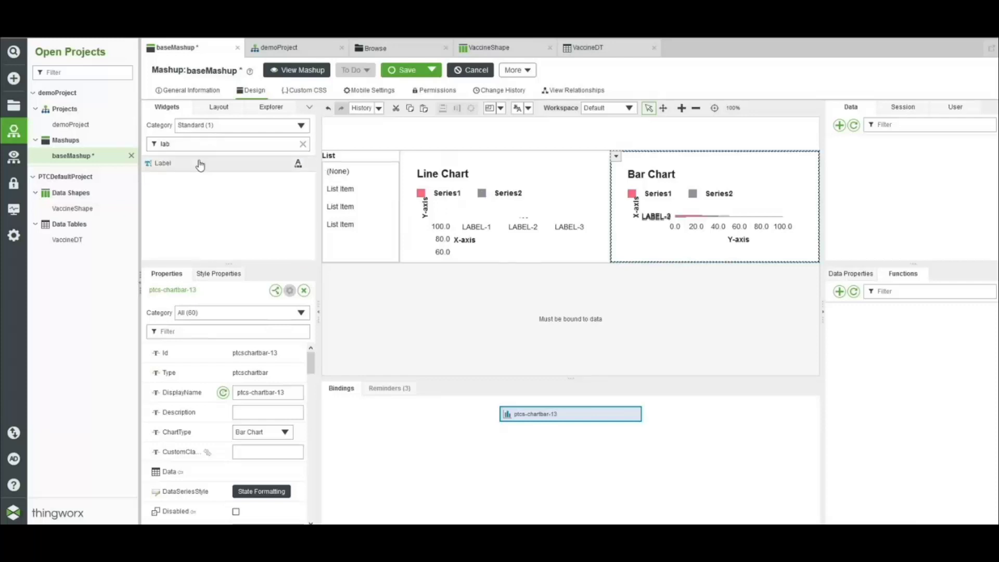
pyautogui.moveTo(163, 163); pyautogui.dragTo(403, 132)
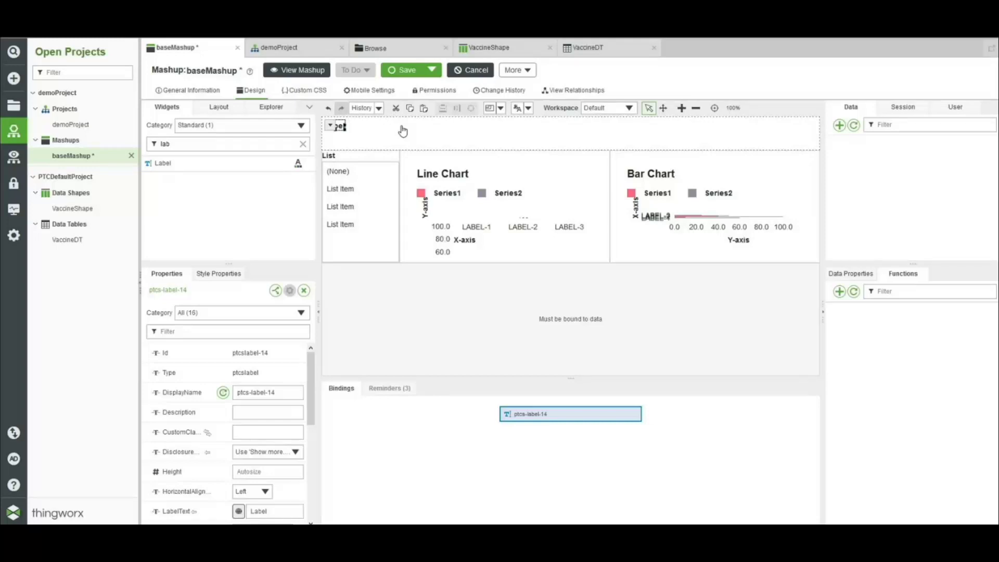
# - Add the GetDataTableEntries service of VaccineDT to the mashup's data and set it to execute on load
pyautogui.click(840, 126)
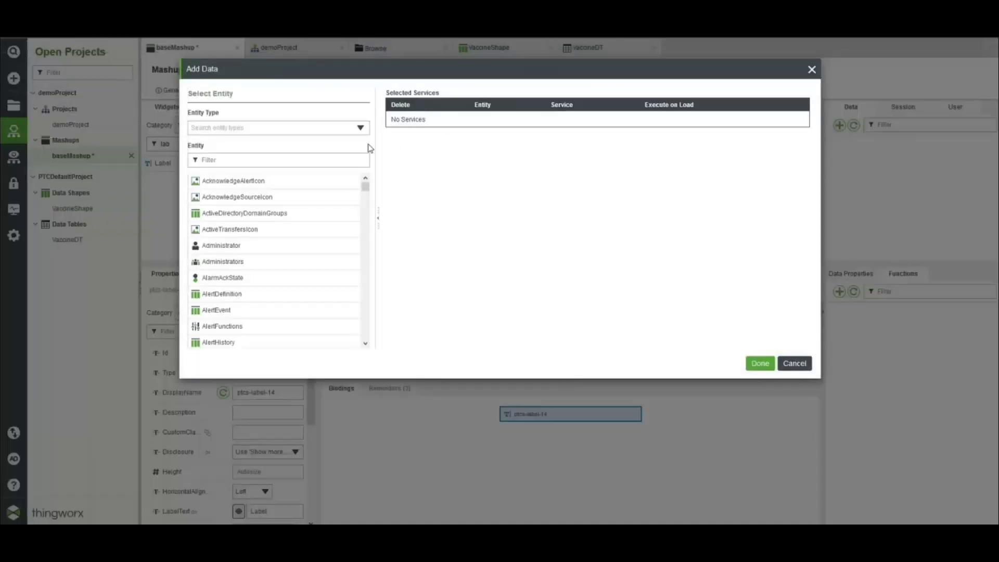
pyautogui.write('vacci')
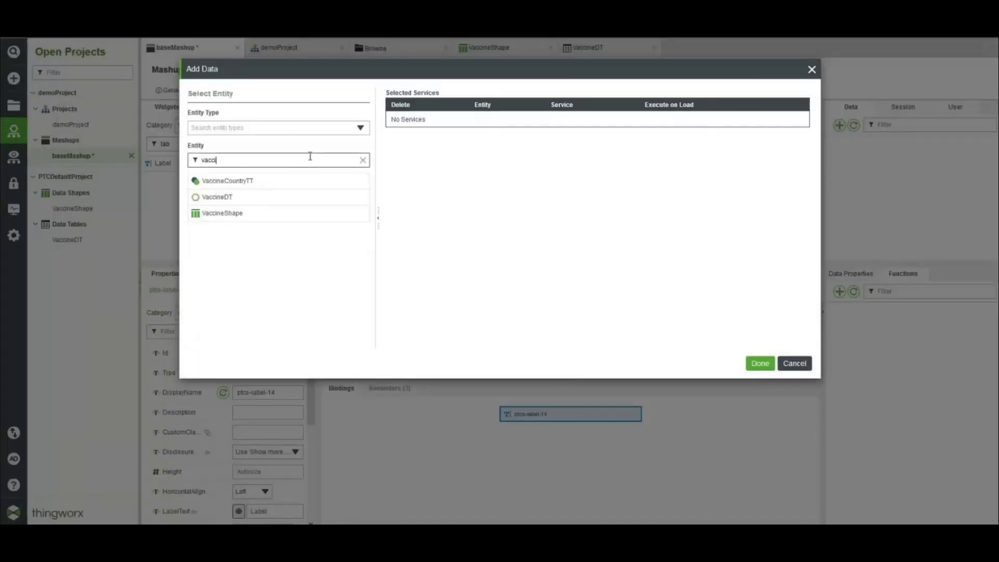
pyautogui.click(235, 203)
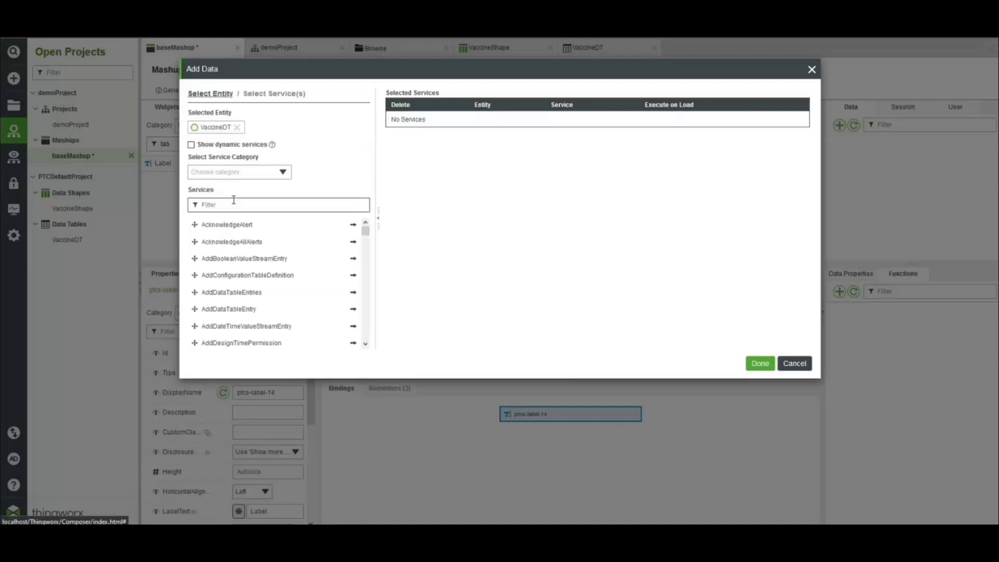
pyautogui.write('getdat')
pyautogui.click(362, 243)
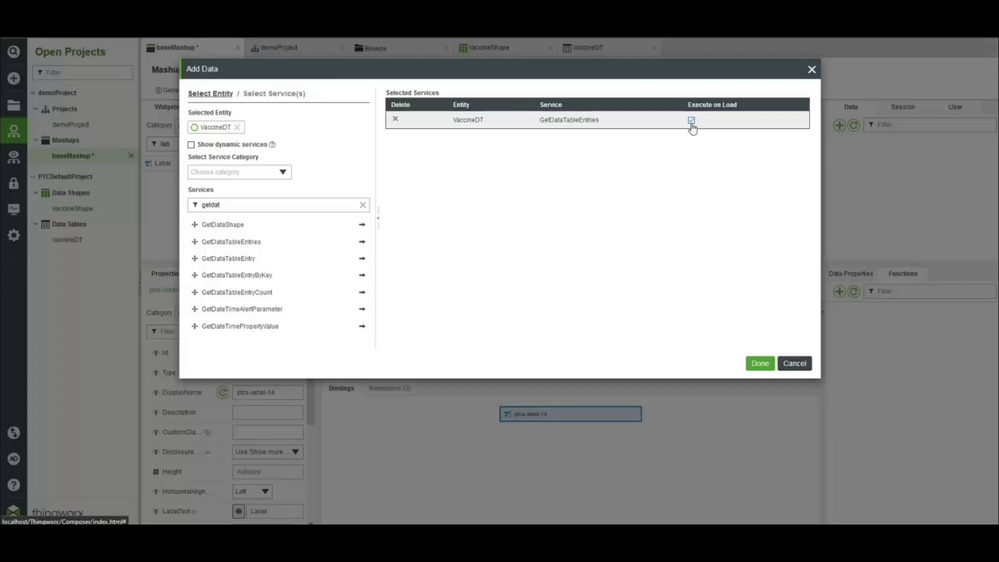
pyautogui.click(760, 362)
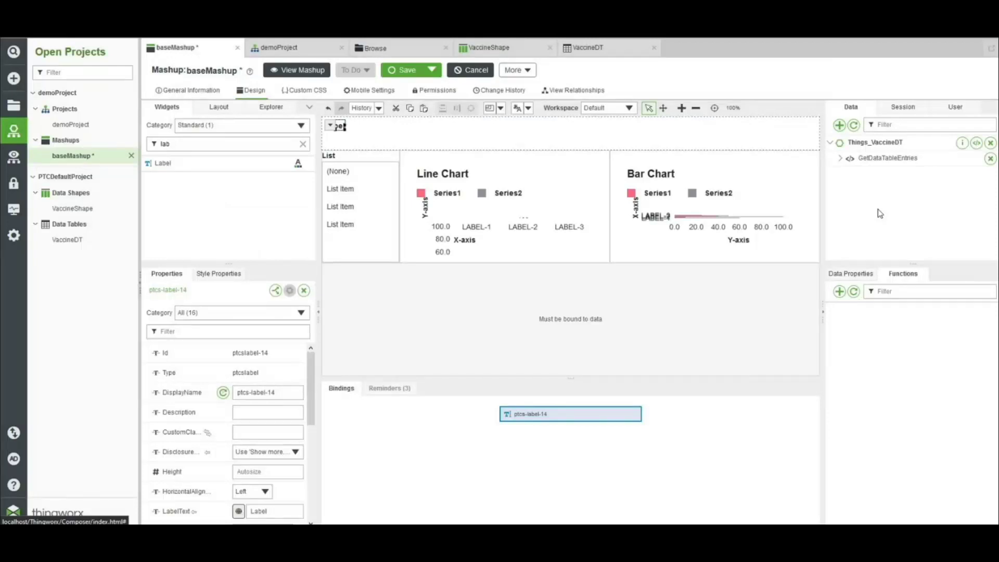
# - Add the GetImplementingThings service of the CountryStreamTT thing template to the mashup's data, without executing it on load
pyautogui.click(840, 125)
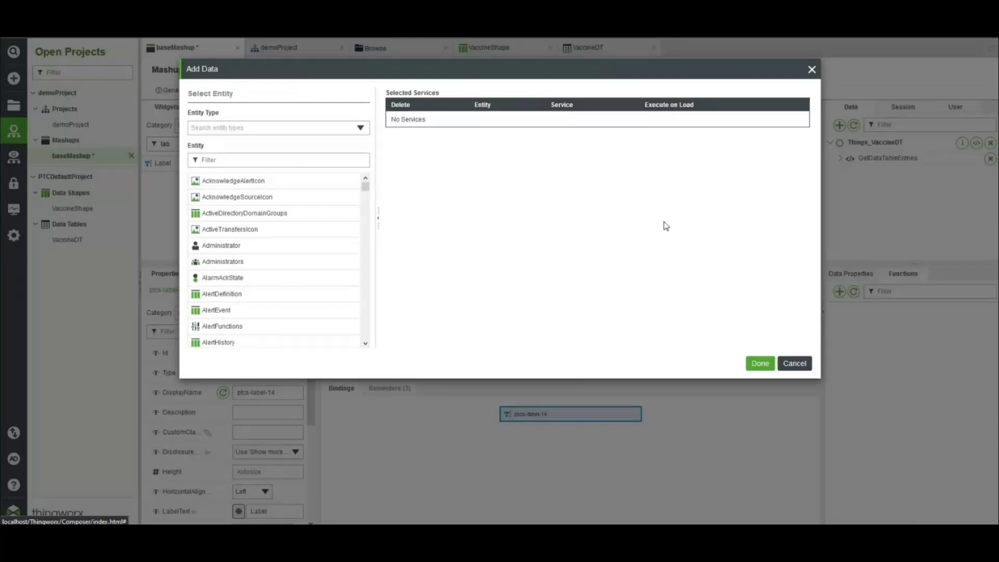
pyautogui.click(295, 159)
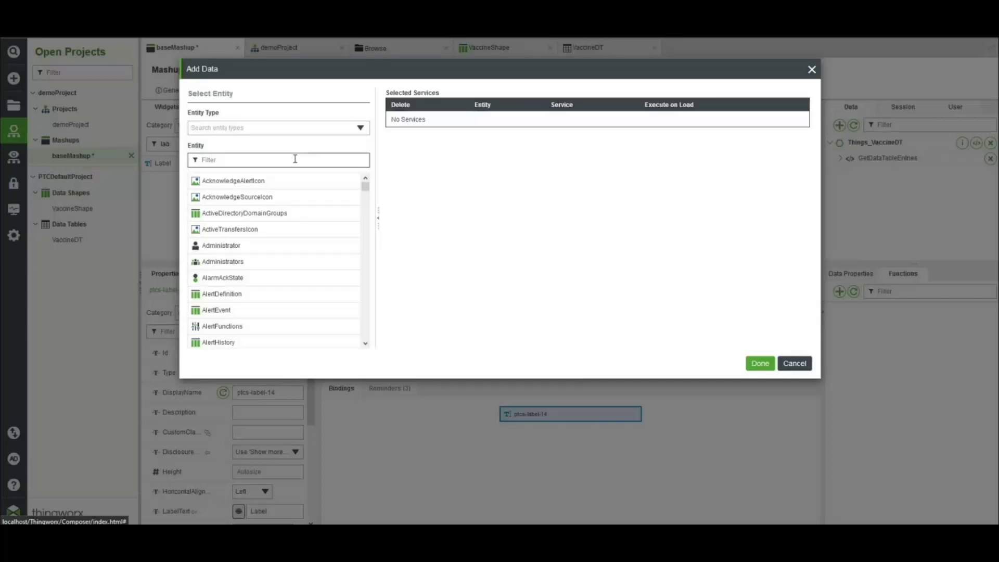
pyautogui.click(274, 130)
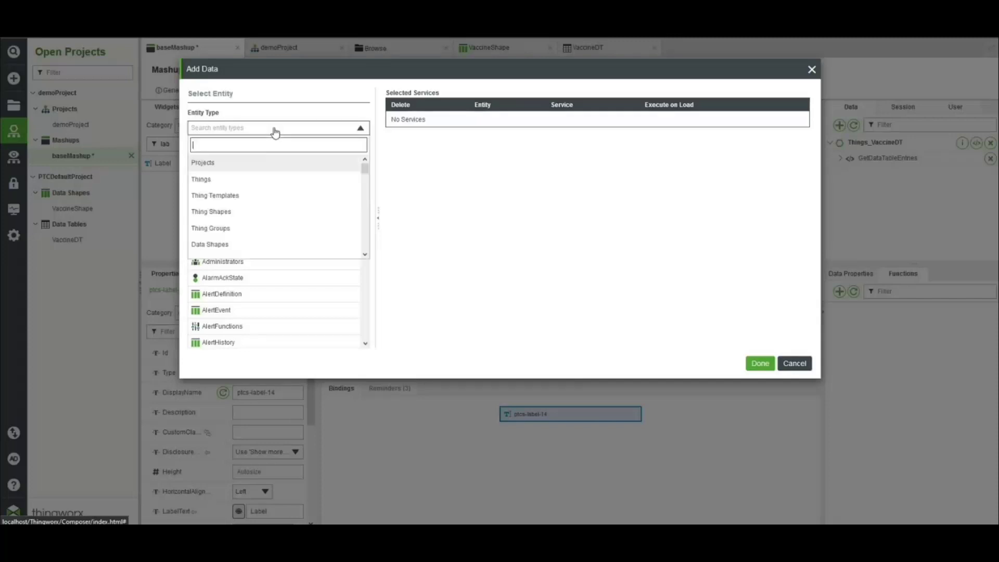
pyautogui.click(232, 195)
pyautogui.scroll(-2, 290, 250)
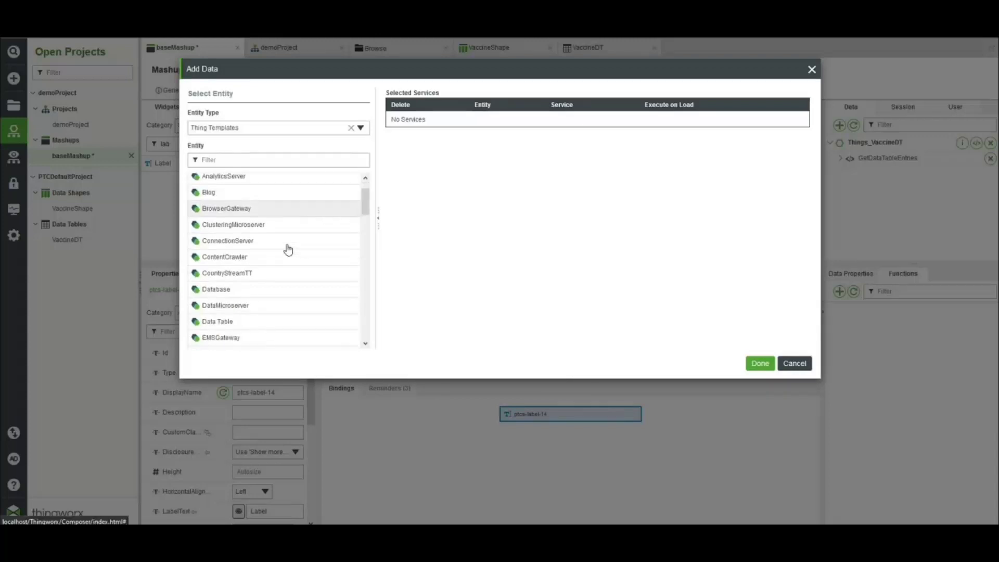
pyautogui.click(263, 274)
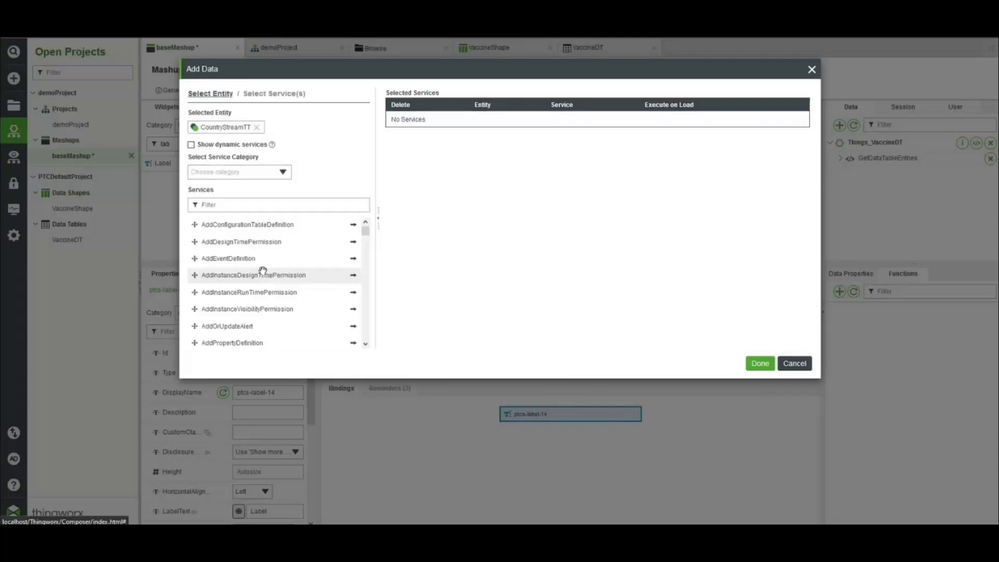
pyautogui.click(243, 205)
pyautogui.write('getim')
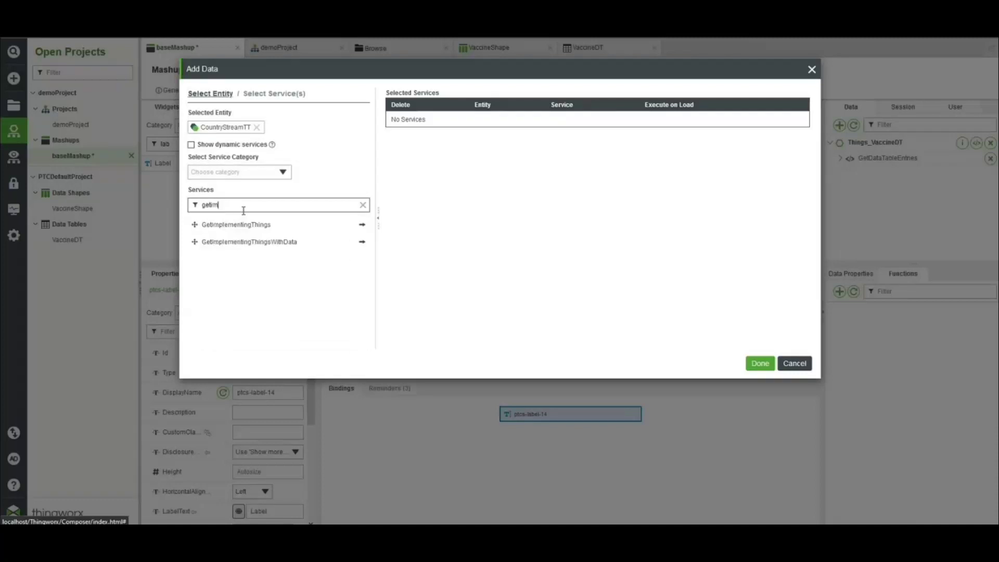
pyautogui.click(362, 224)
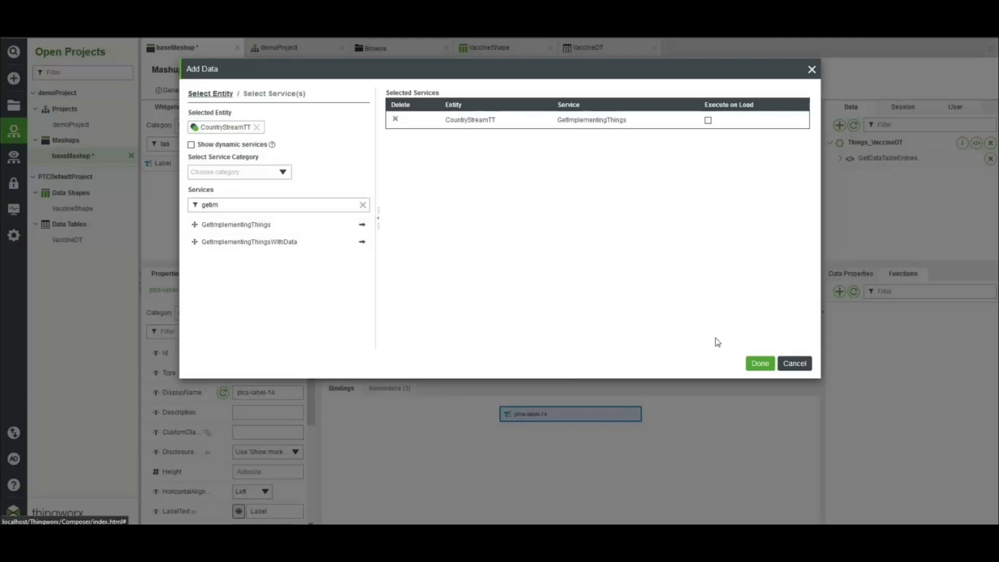
pyautogui.click(754, 366)
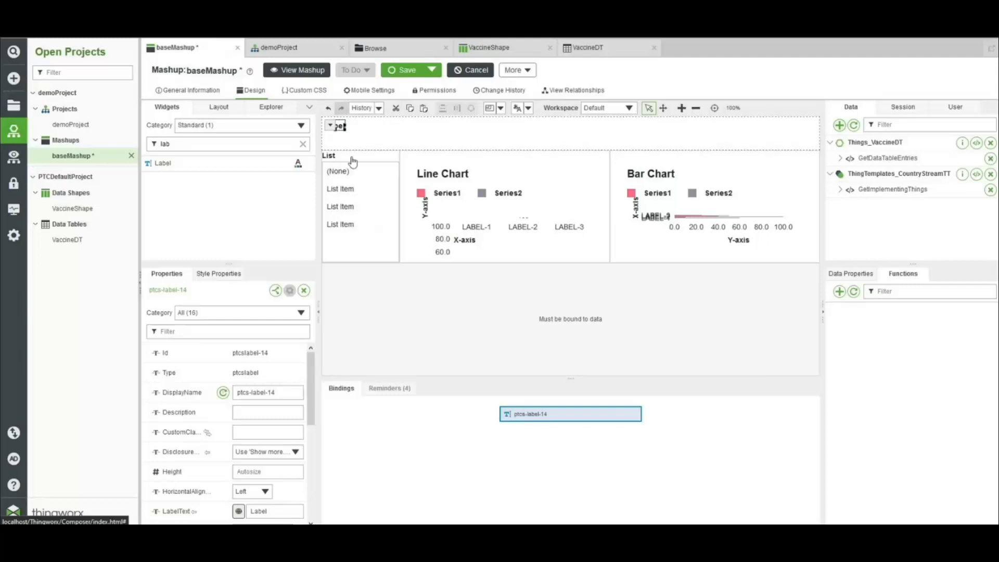
# - Bind the root Mashup's Loaded event to the GetImplementingThings service of CountryStreamTT
pyautogui.click(271, 107)
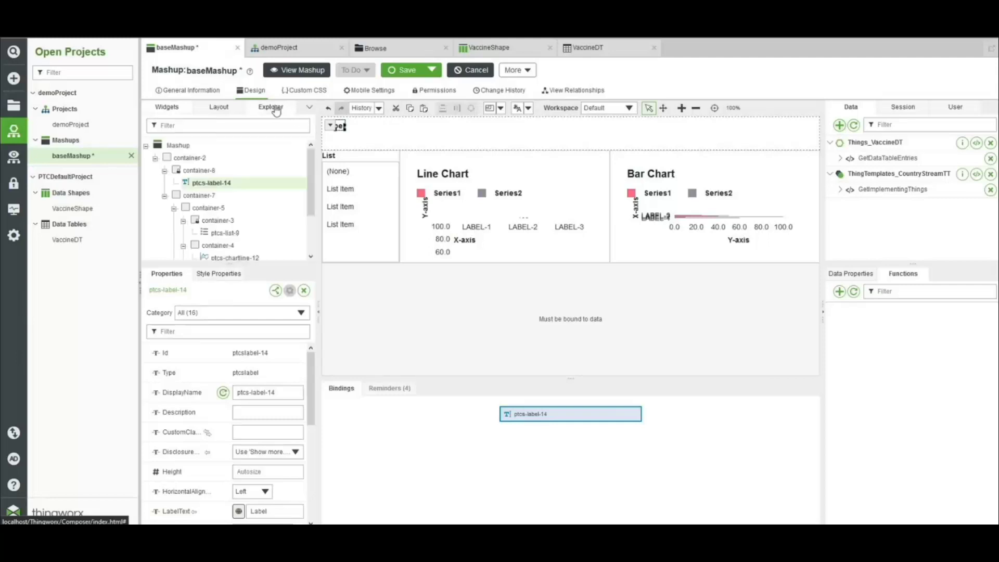
pyautogui.click(176, 148)
pyautogui.scroll(-3, 222, 458)
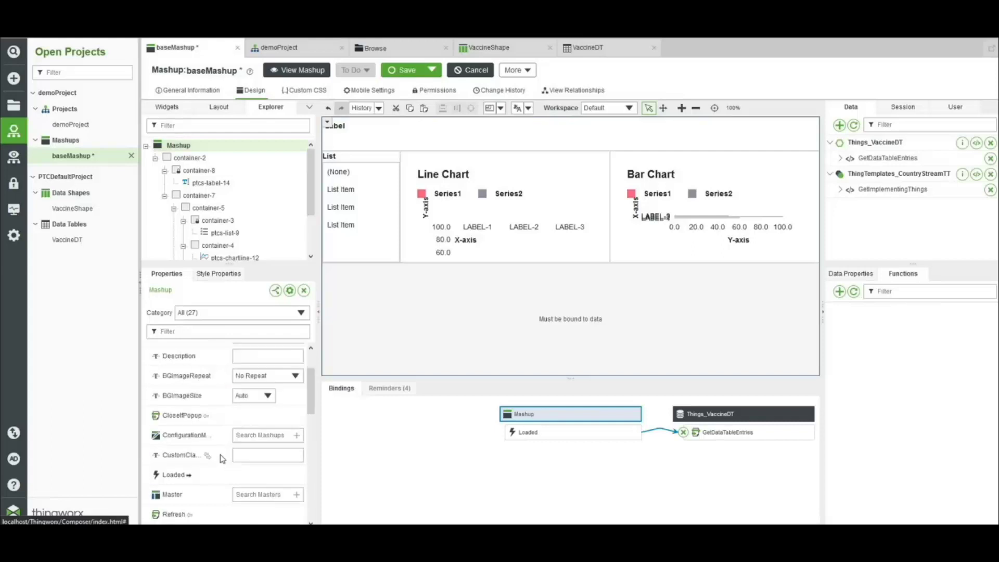
pyautogui.moveTo(181, 419); pyautogui.dragTo(876, 199)
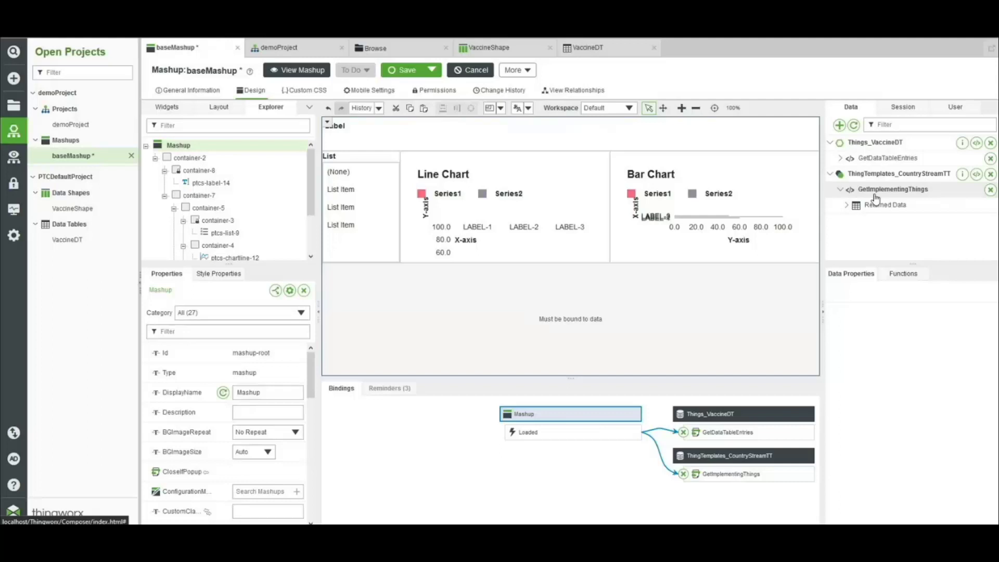
# - Add the GetStreamData service of the USA thing to the mashup's data as a dynamic service
pyautogui.click(838, 126)
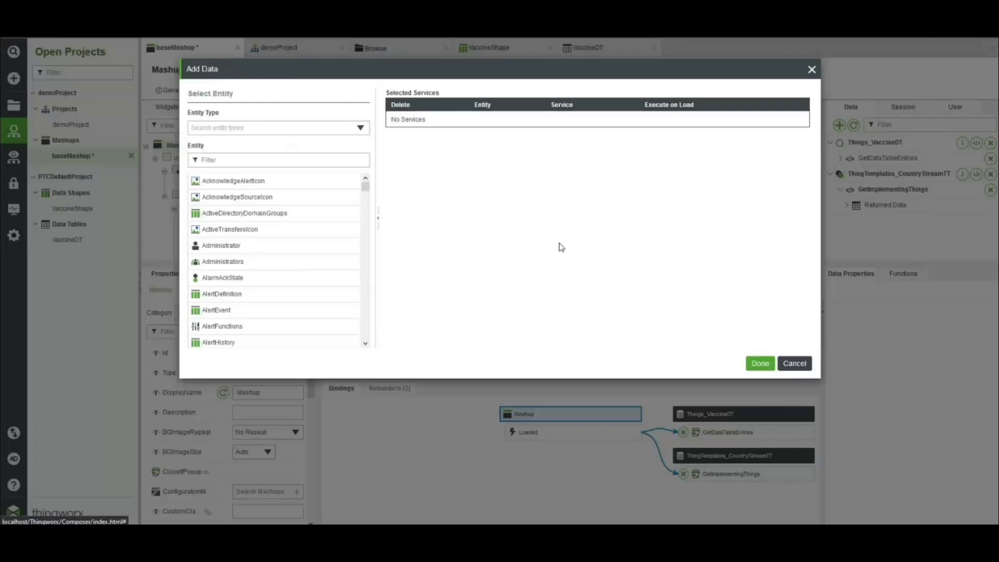
pyautogui.click(256, 163)
pyautogui.write('usa')
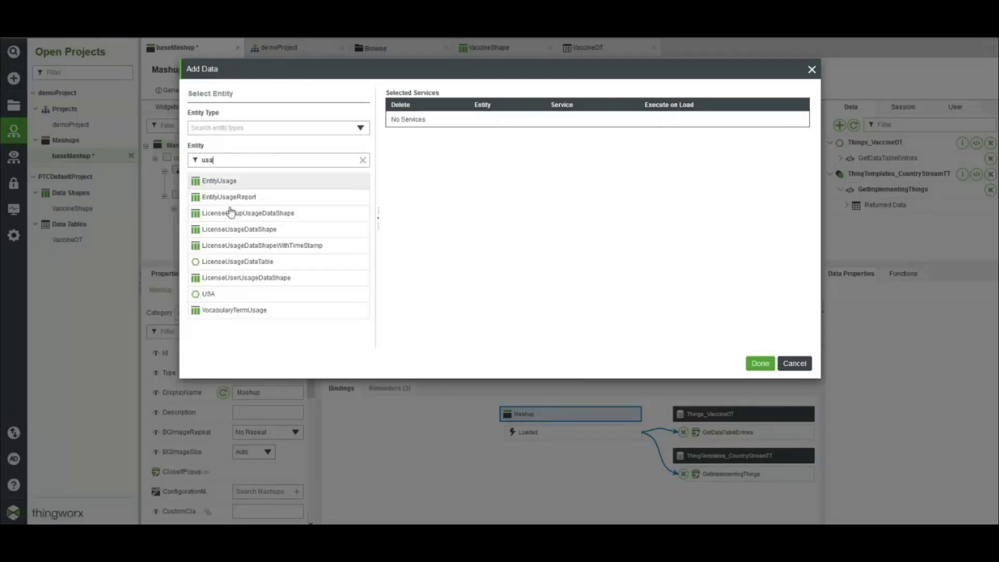
pyautogui.click(215, 294)
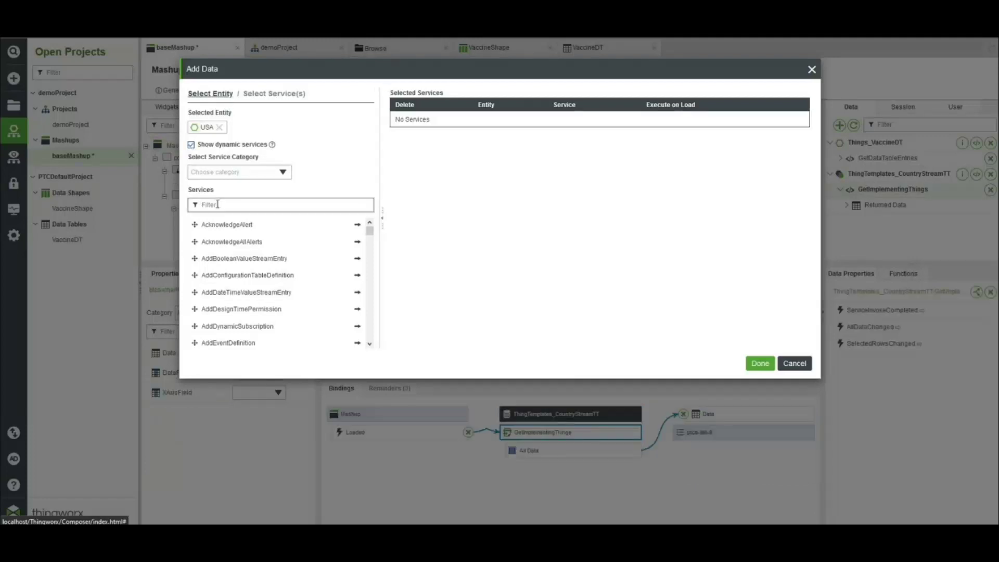
pyautogui.write('getstr')
pyautogui.click(367, 227)
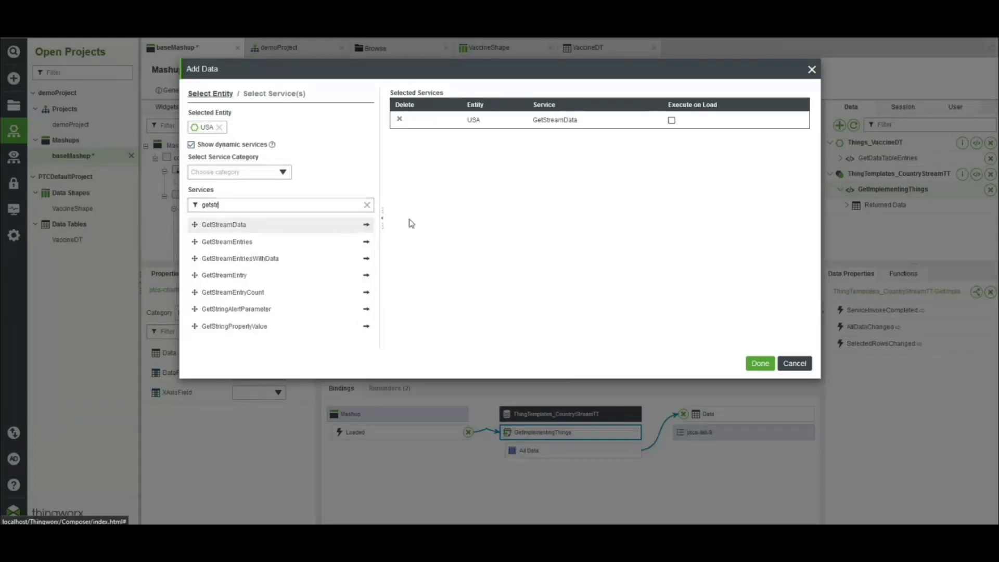
pyautogui.click(761, 363)
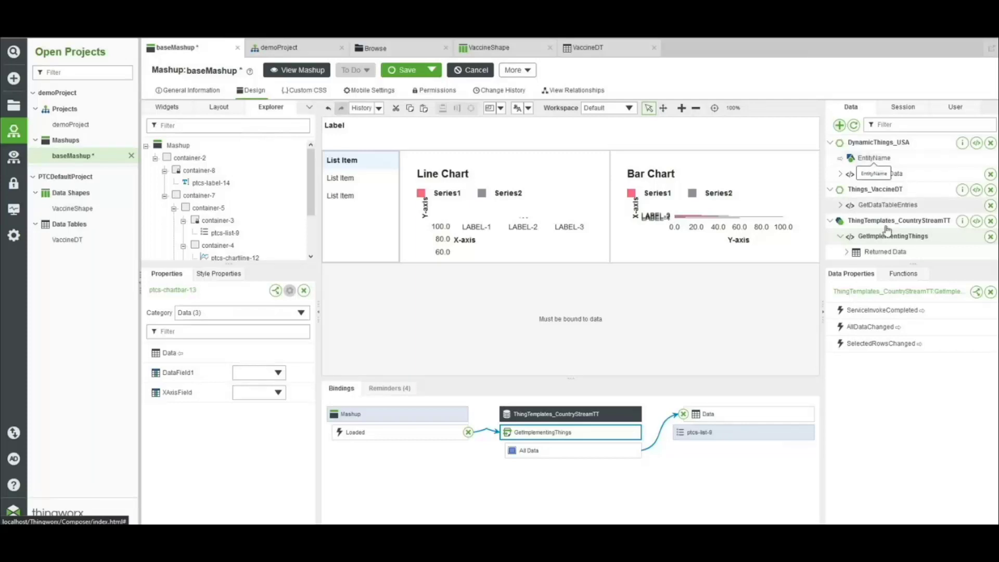
# - Expand the returned data of GetImplementingThings down to the fields of its Selected Row(s)
pyautogui.click(847, 254)
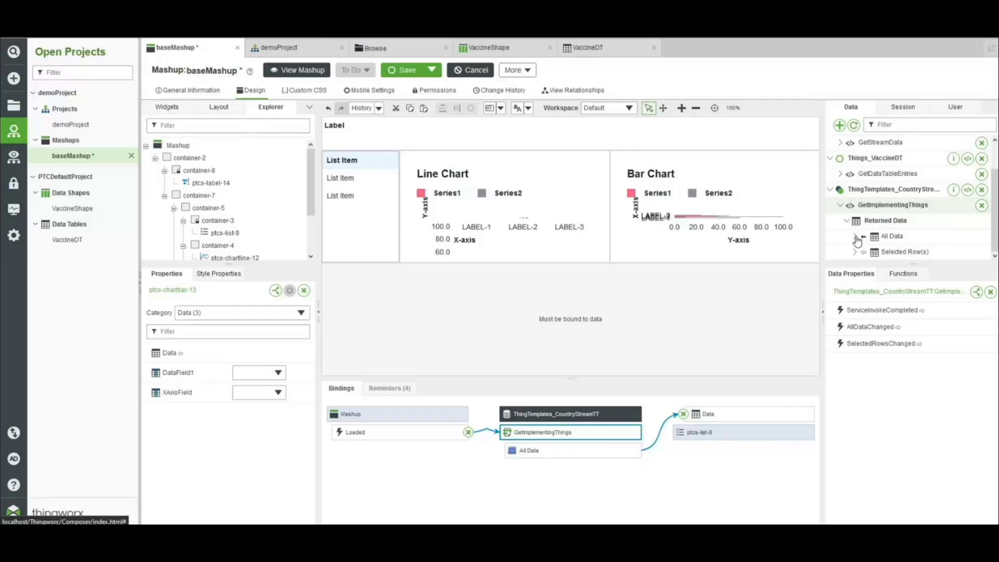
pyautogui.click(856, 253)
pyautogui.scroll(-3, 884, 242)
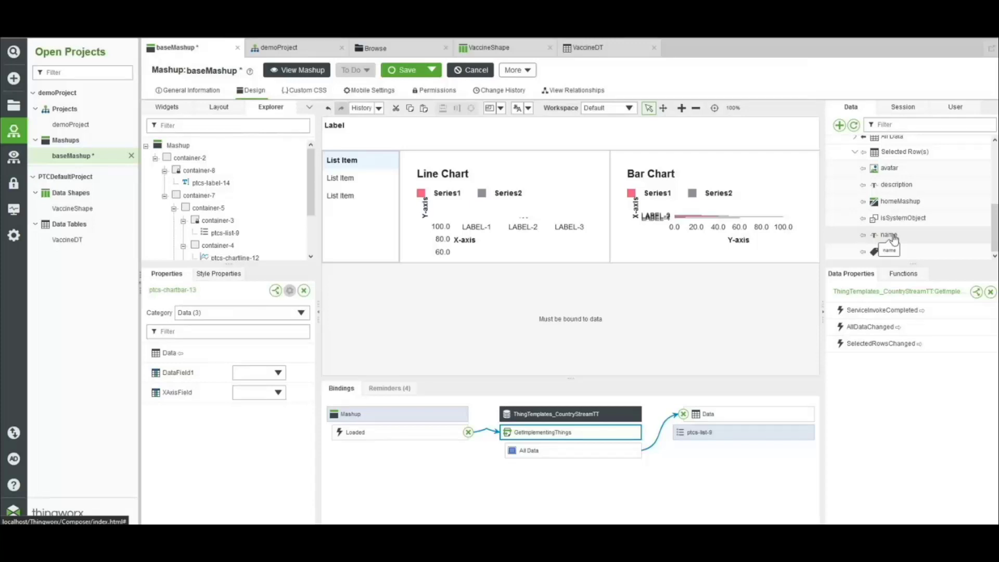
pyautogui.moveTo(894, 239); pyautogui.dragTo(864, 254)
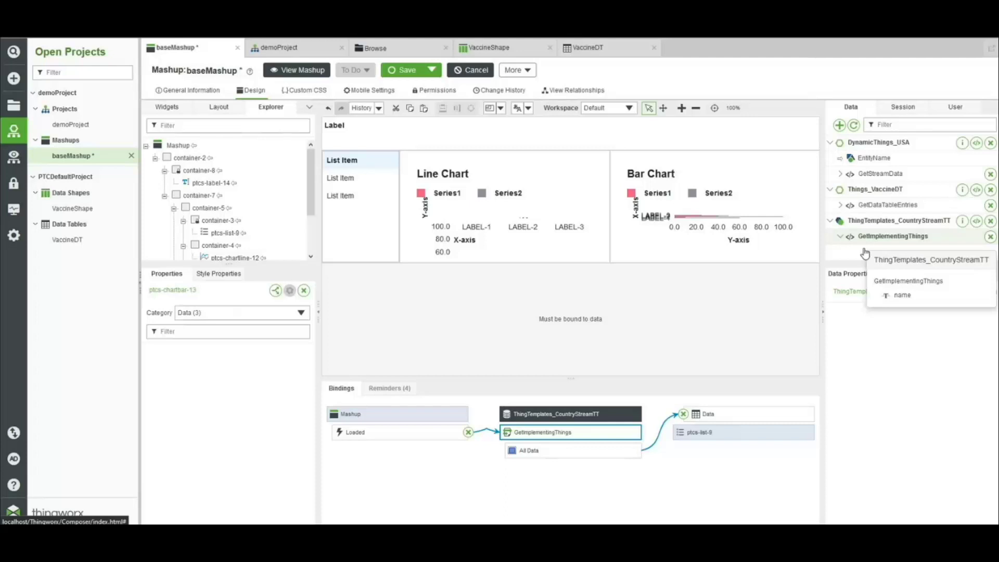
pyautogui.moveTo(865, 254); pyautogui.dragTo(872, 183)
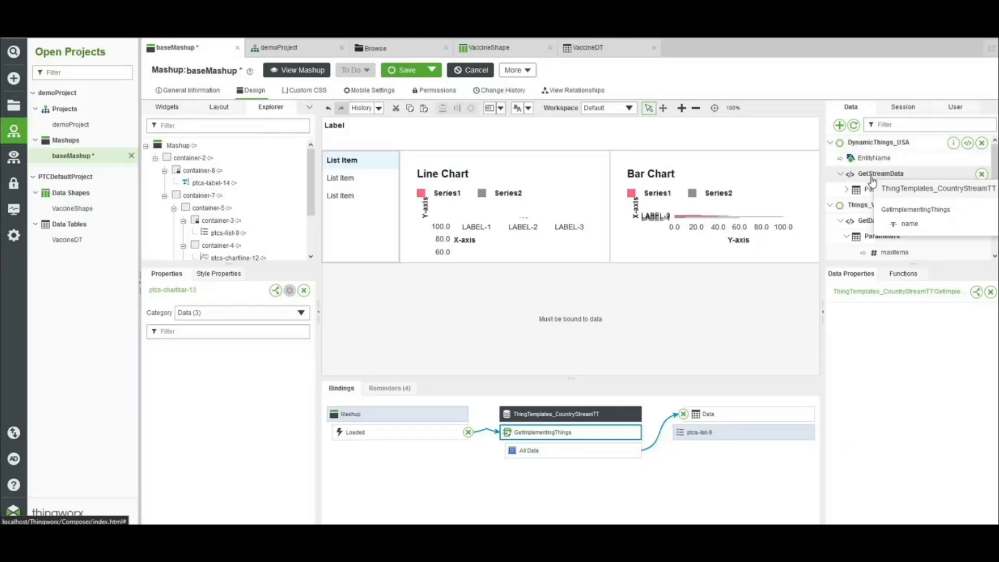
pyautogui.moveTo(872, 180); pyautogui.dragTo(900, 361)
# - Bind the name field of GetImplementingThings' Selected Row(s) to the EntityName of DynamicThings_USA
pyautogui.scroll(-1, 899, 203)
pyautogui.scroll(-5, 899, 204)
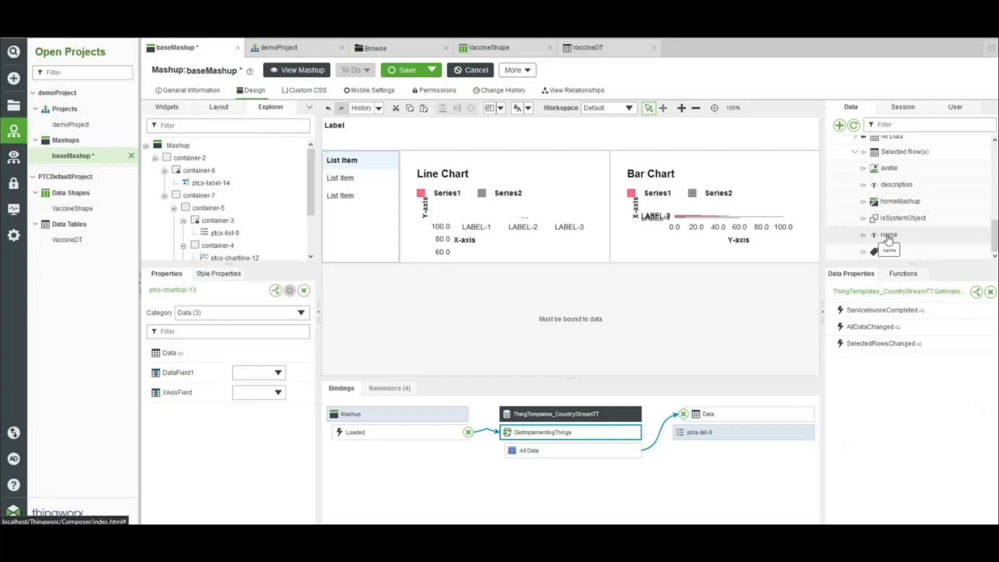
pyautogui.click(914, 242)
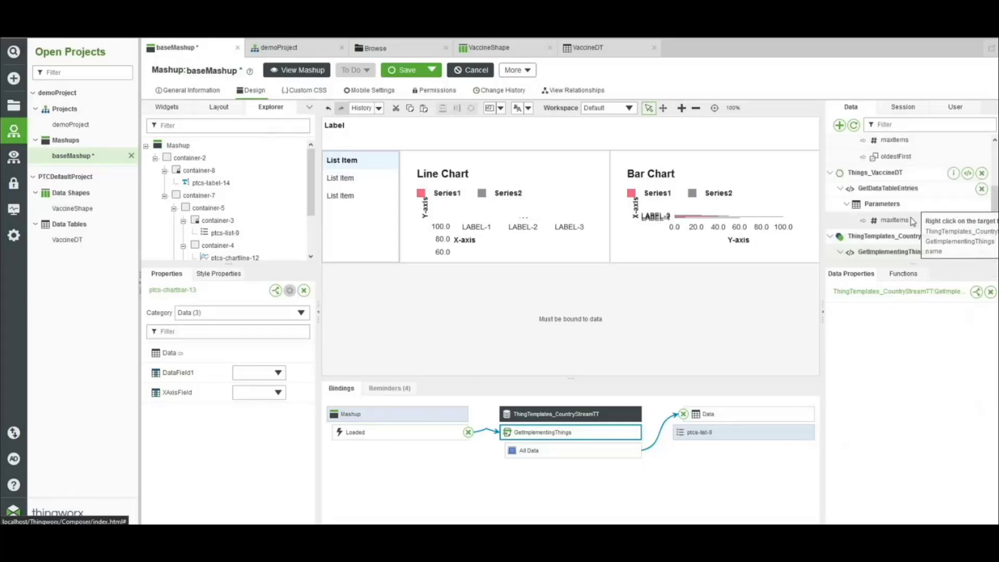
pyautogui.scroll(3, 912, 224)
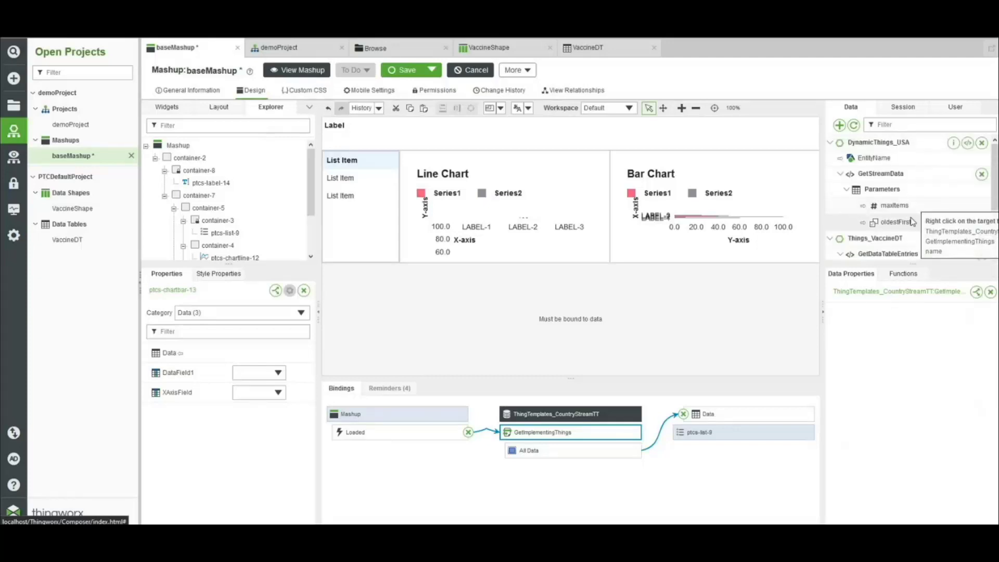
pyautogui.rightClick(890, 160)
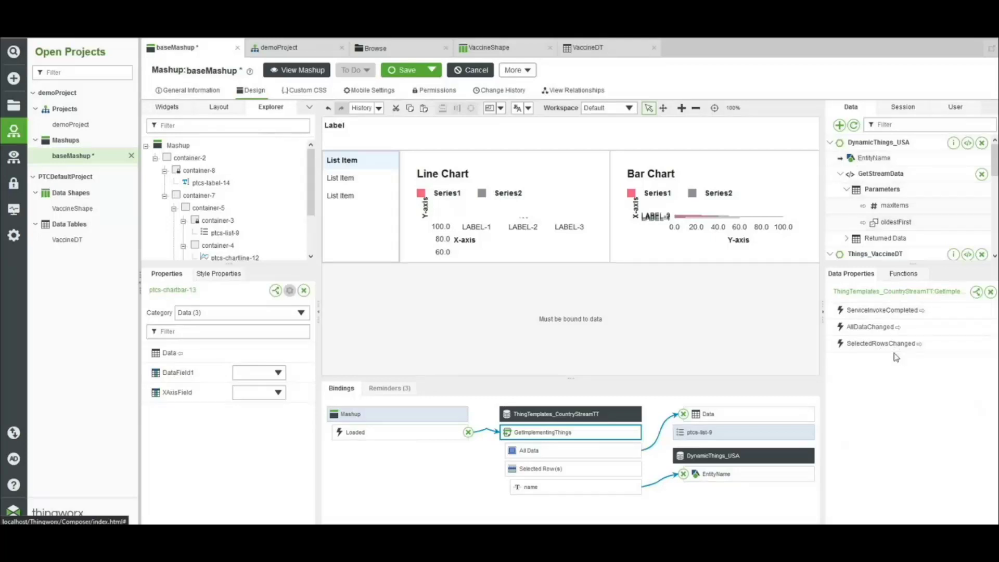
# - Bind the SelectedRowsChanged event of GetImplementingThings to the GetStreamData service of DynamicThings_USA
pyautogui.click(977, 293)
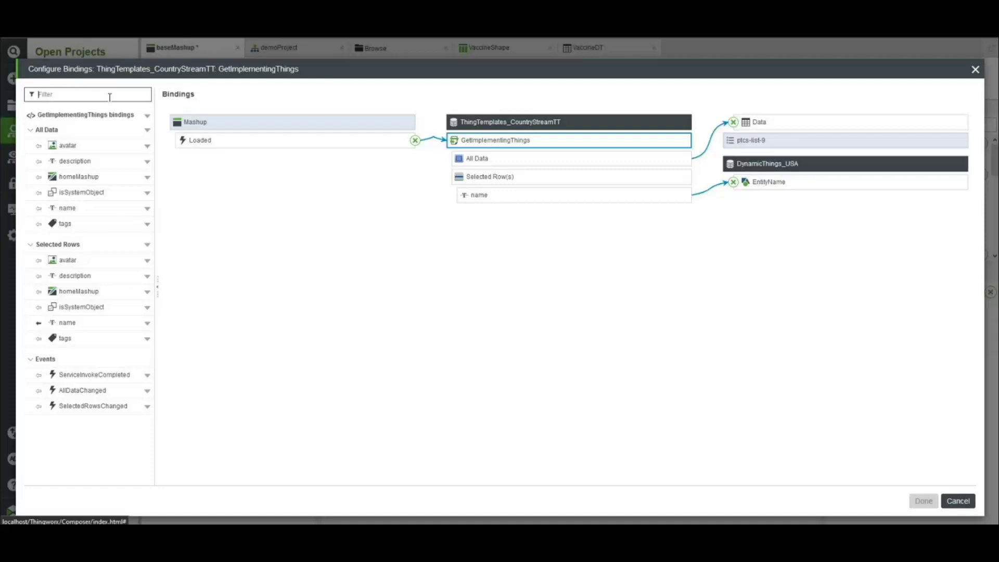
pyautogui.click(148, 410)
pyautogui.click(139, 426)
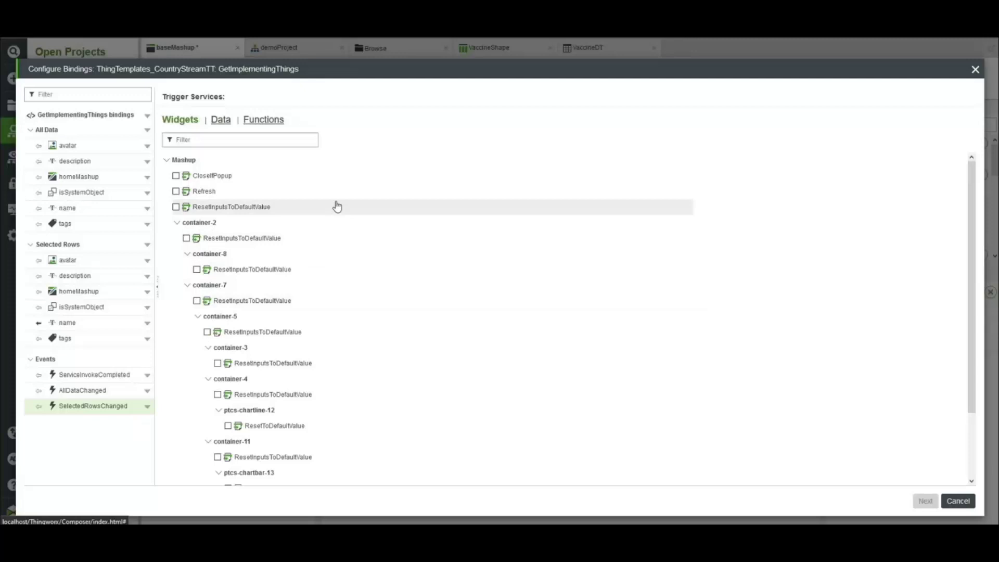
pyautogui.click(221, 120)
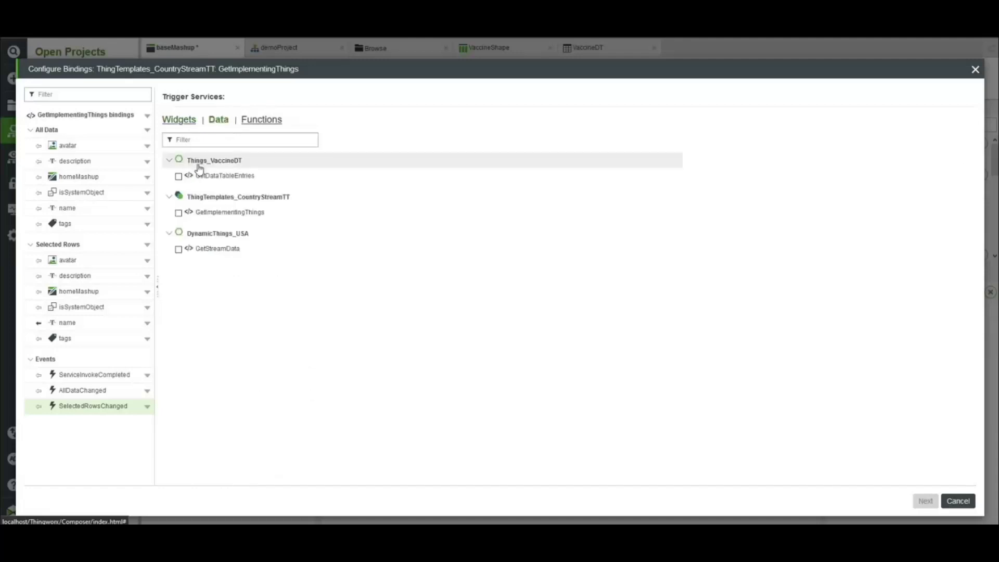
pyautogui.click(178, 249)
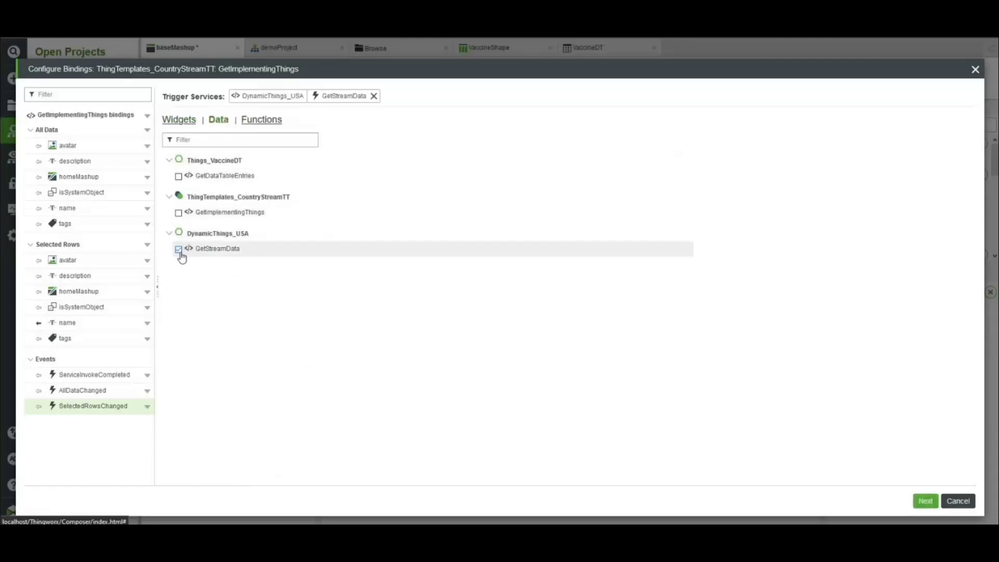
pyautogui.click(924, 502)
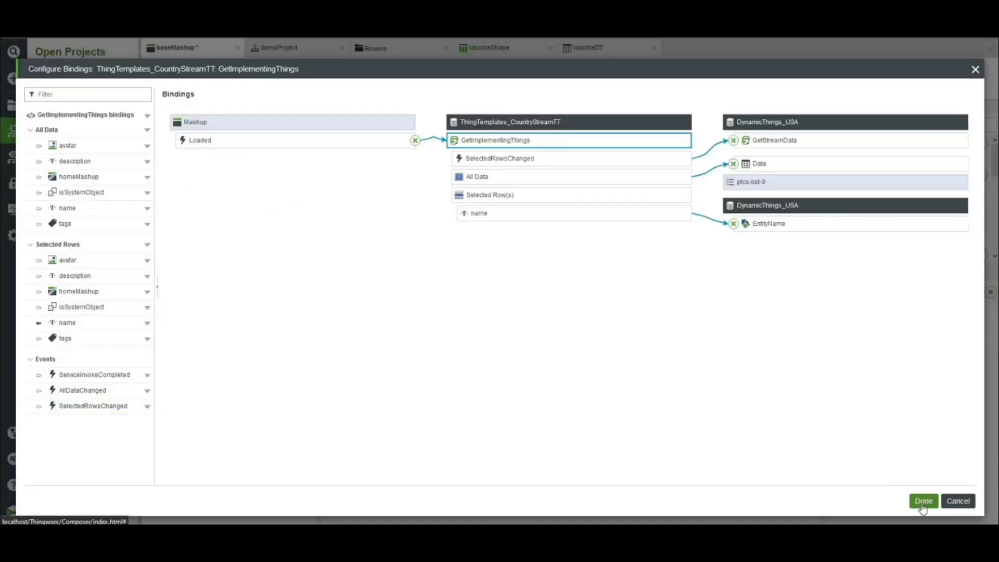
pyautogui.click(923, 503)
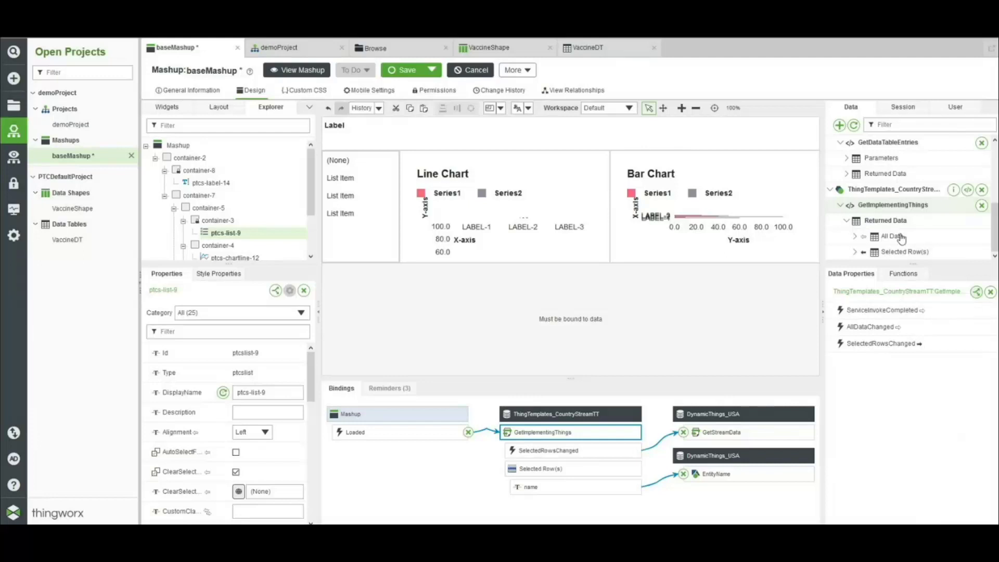
# - Bind All Data of GetImplementingThings to the Data property of the list widget ptcs-list-9
pyautogui.moveTo(892, 239); pyautogui.dragTo(363, 215)
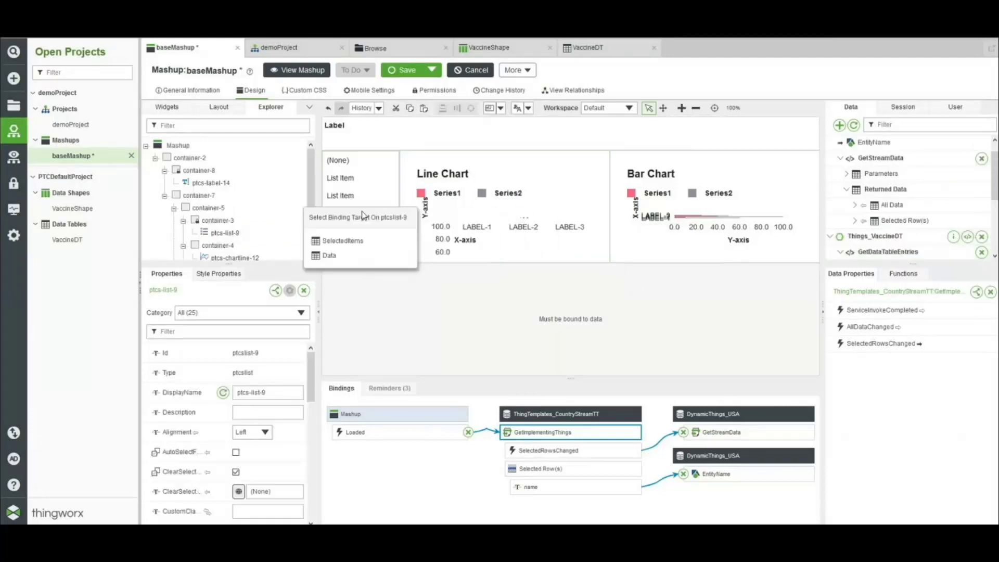
pyautogui.click(346, 256)
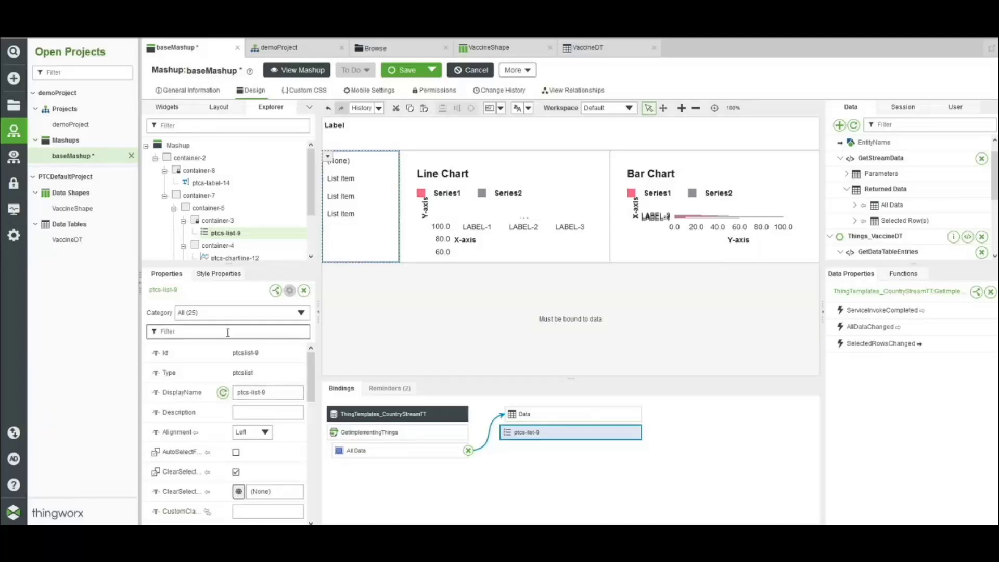
pyautogui.scroll(-1, 199, 394)
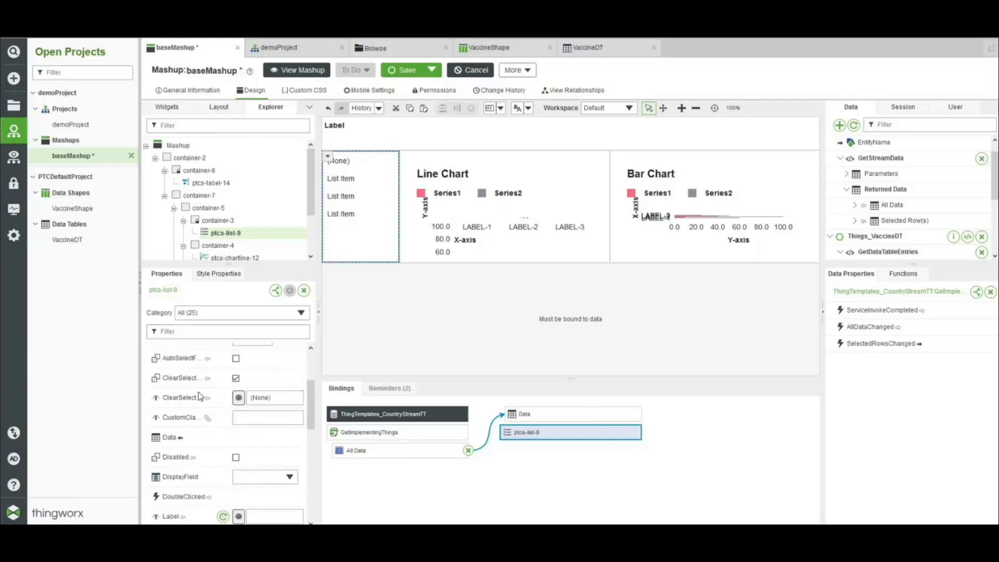
pyautogui.scroll(1, 198, 391)
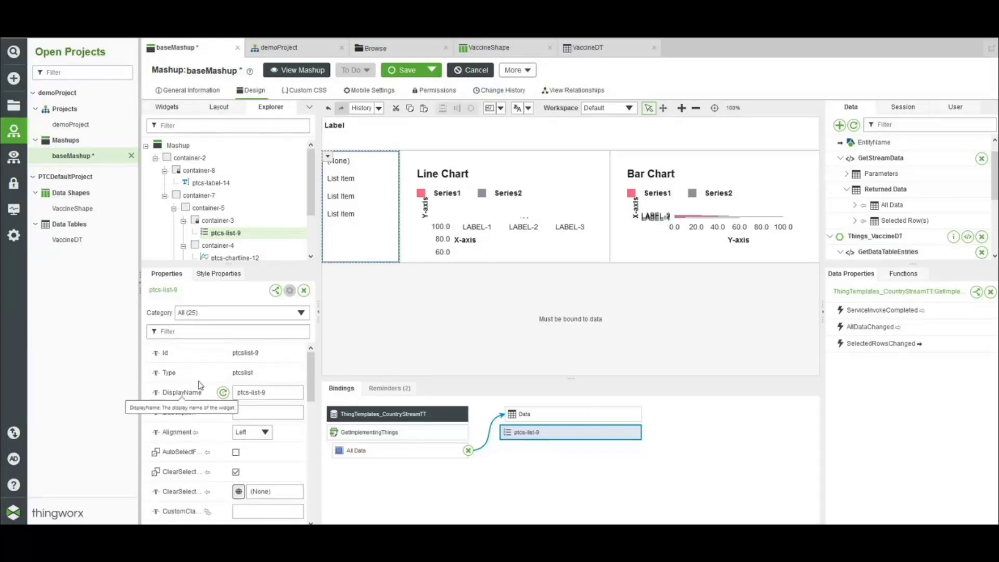
# - Set both the DisplayField and the ValueField of the list widget to name
pyautogui.click(206, 314)
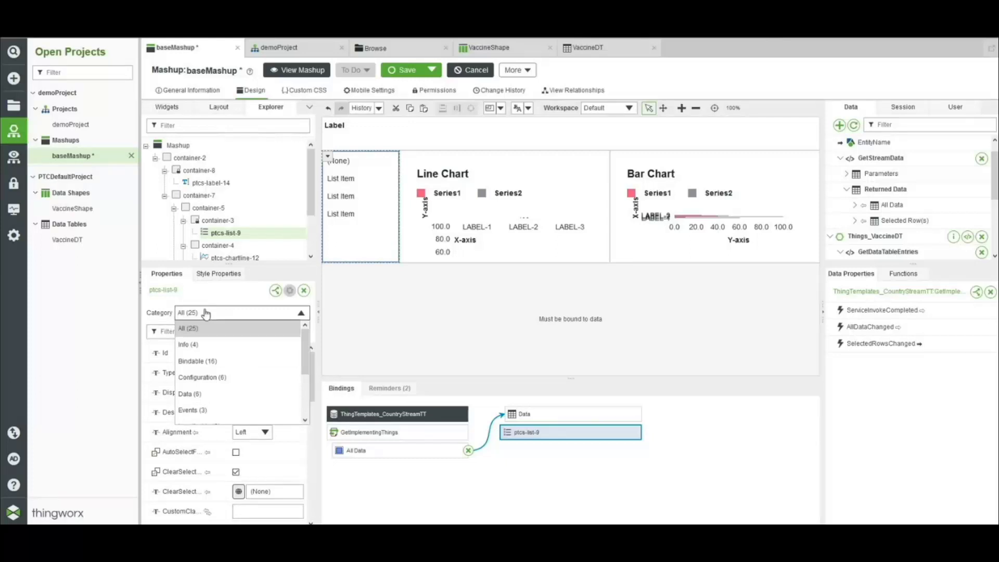
pyautogui.click(199, 345)
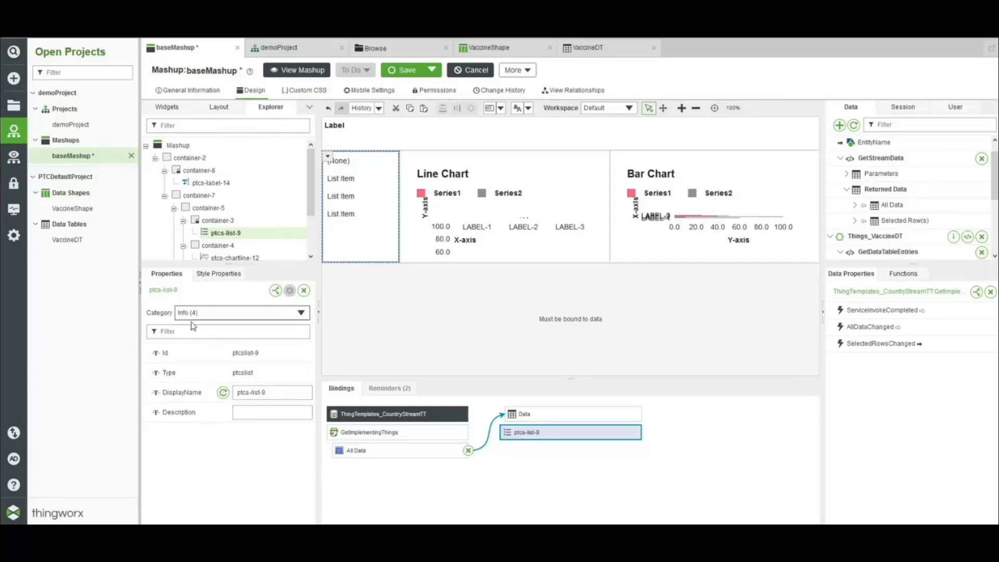
pyautogui.click(193, 313)
pyautogui.click(193, 361)
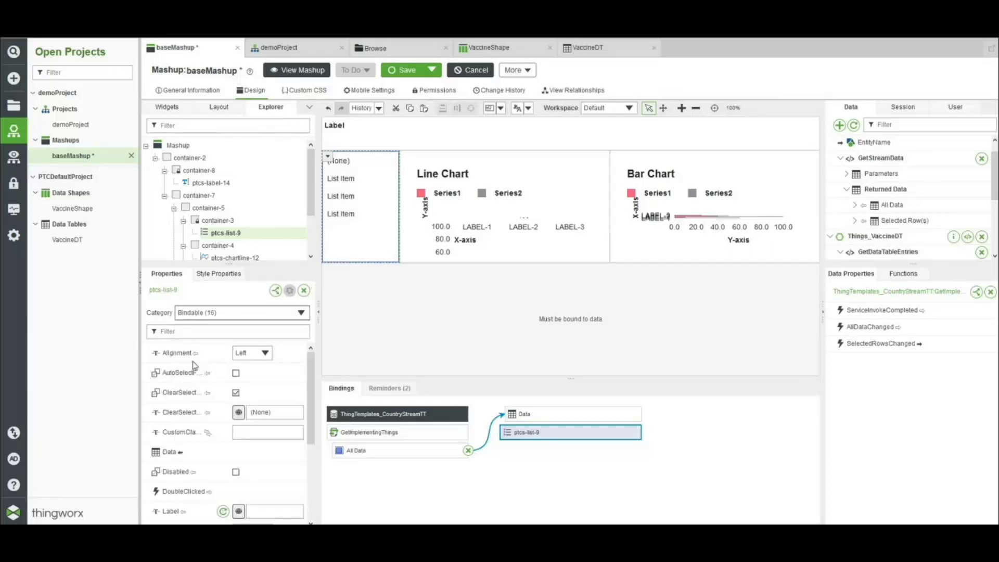
pyautogui.click(191, 314)
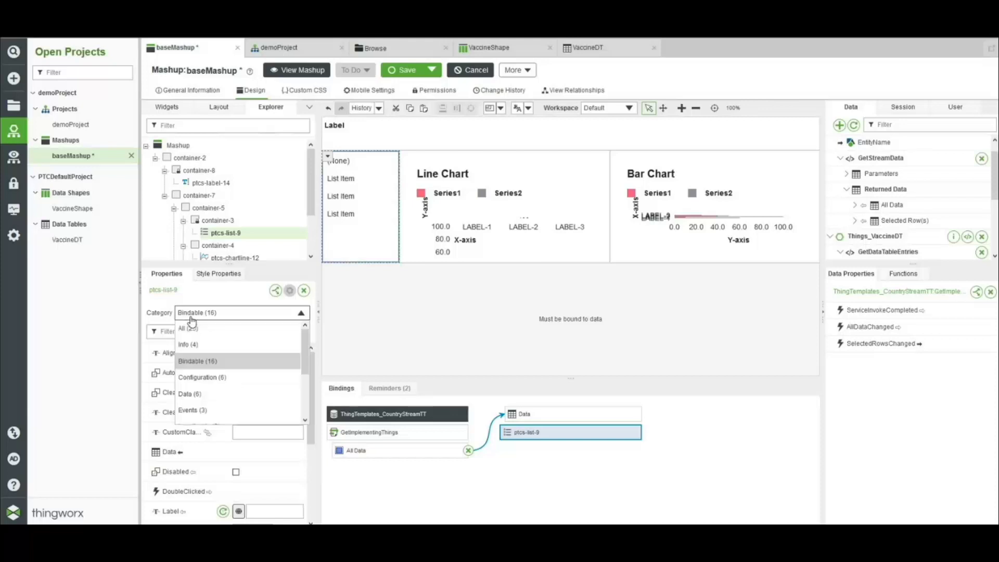
pyautogui.click(202, 395)
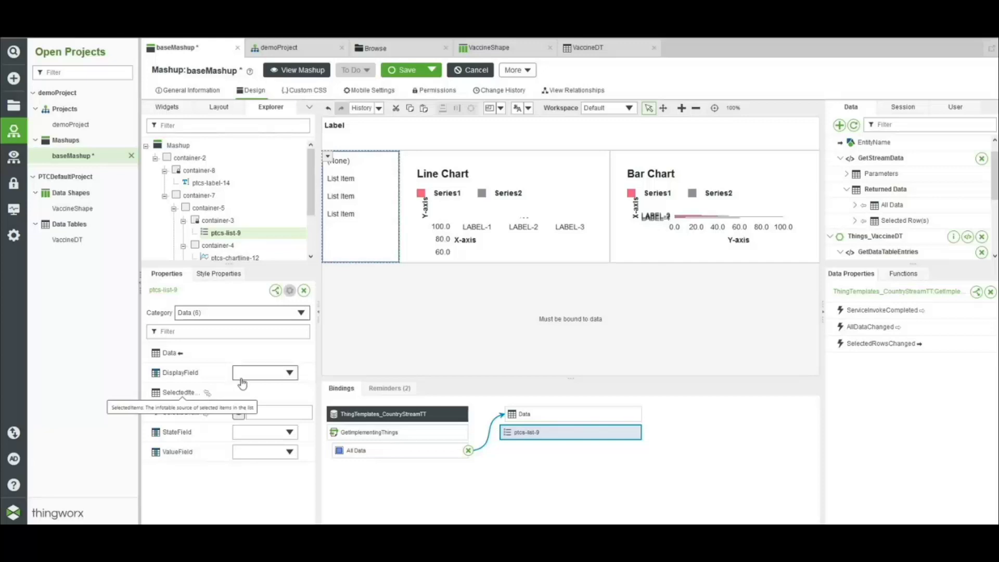
pyautogui.click(260, 376)
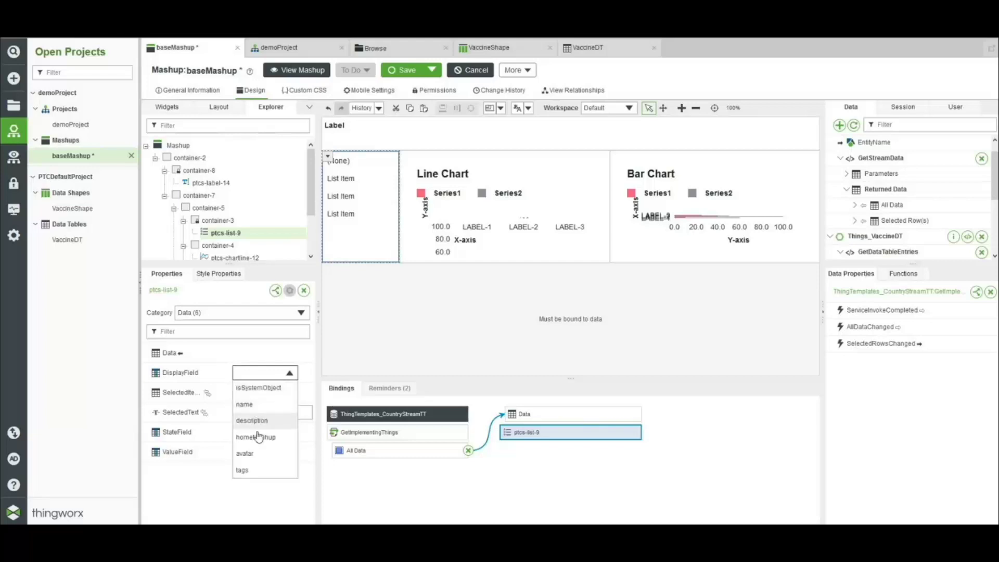
pyautogui.click(255, 406)
pyautogui.click(254, 454)
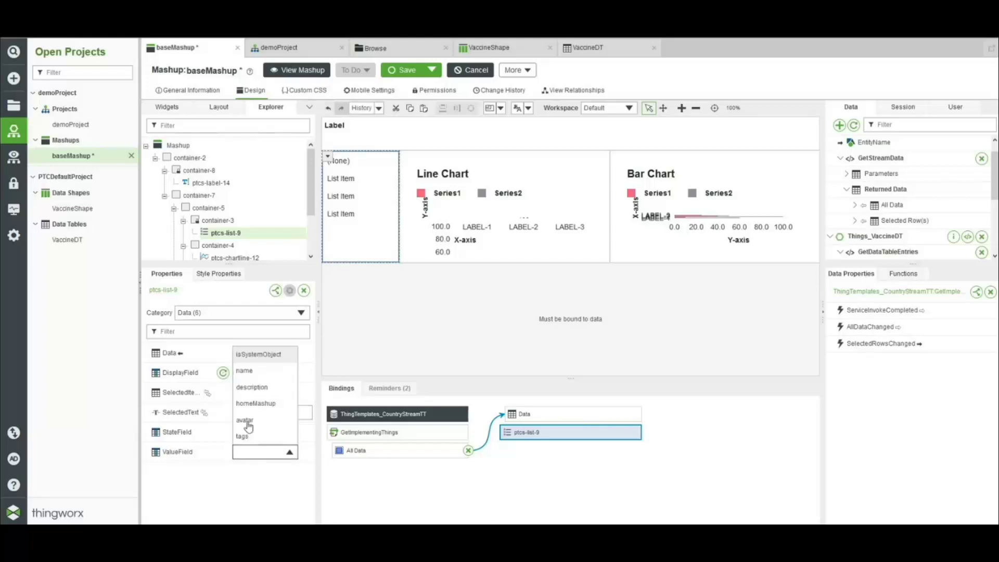
pyautogui.click(247, 374)
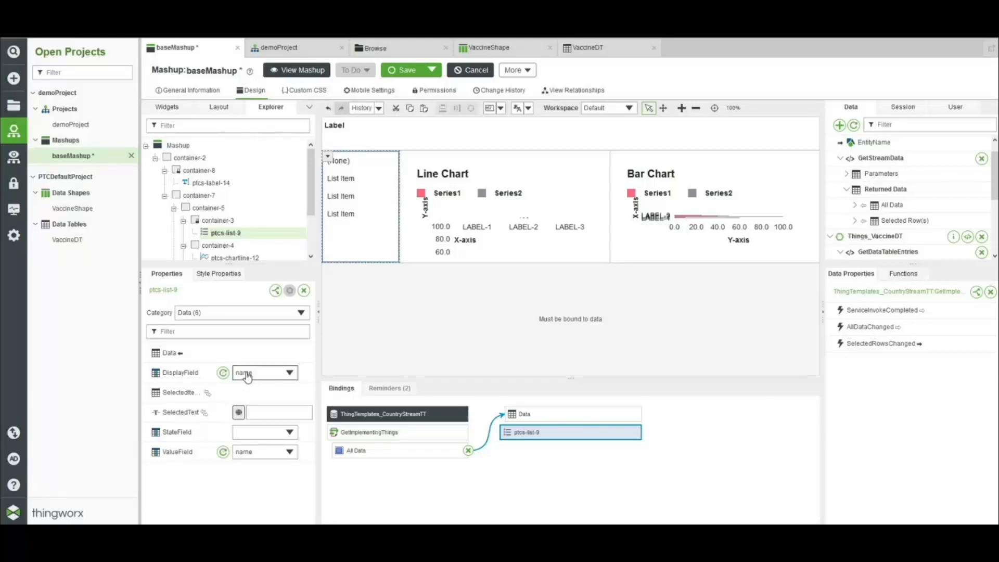
# - Disable the list widget's clear selection option and enable automatic selection of its first row
pyautogui.click(229, 314)
pyautogui.click(216, 333)
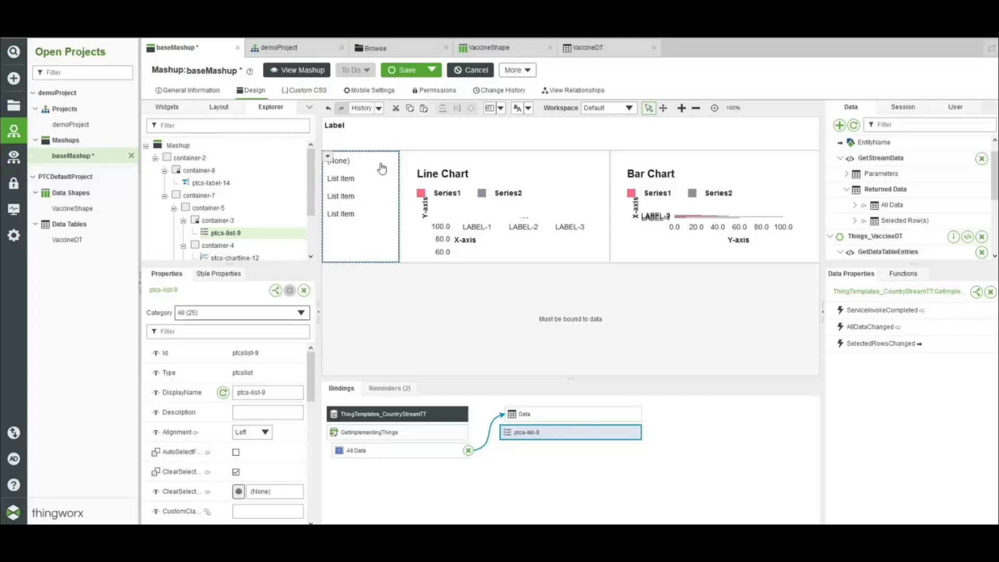
pyautogui.click(236, 472)
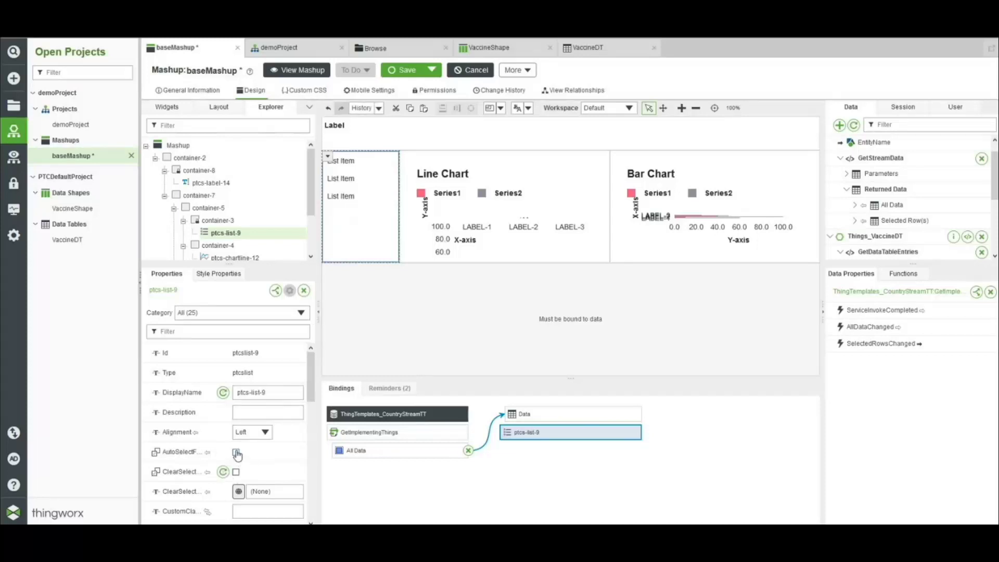
pyautogui.click(236, 452)
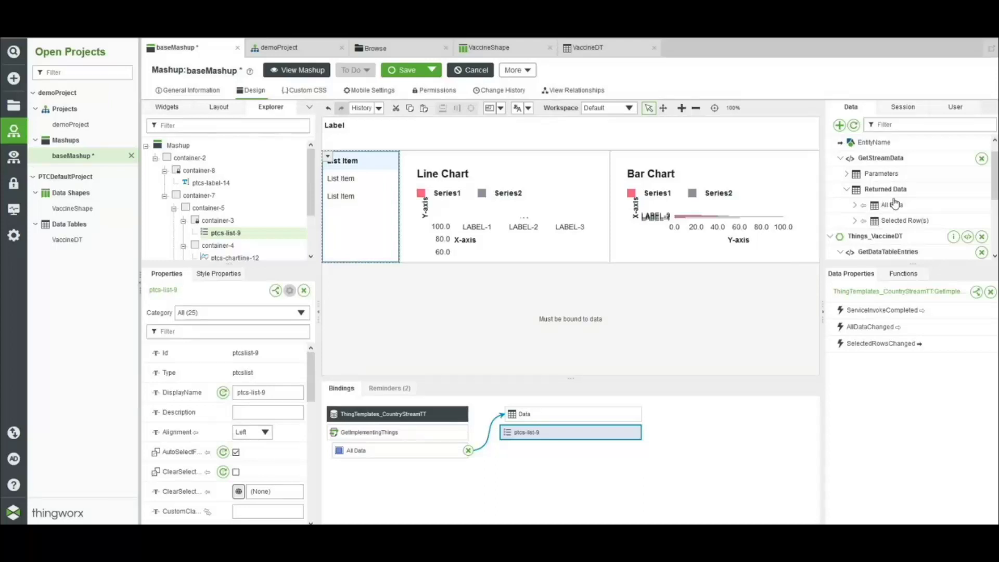
# - Bind All Data of GetStreamData to the Data property of the bar chart and set its NumberOfSeries to 1
pyautogui.moveTo(894, 203); pyautogui.dragTo(738, 202)
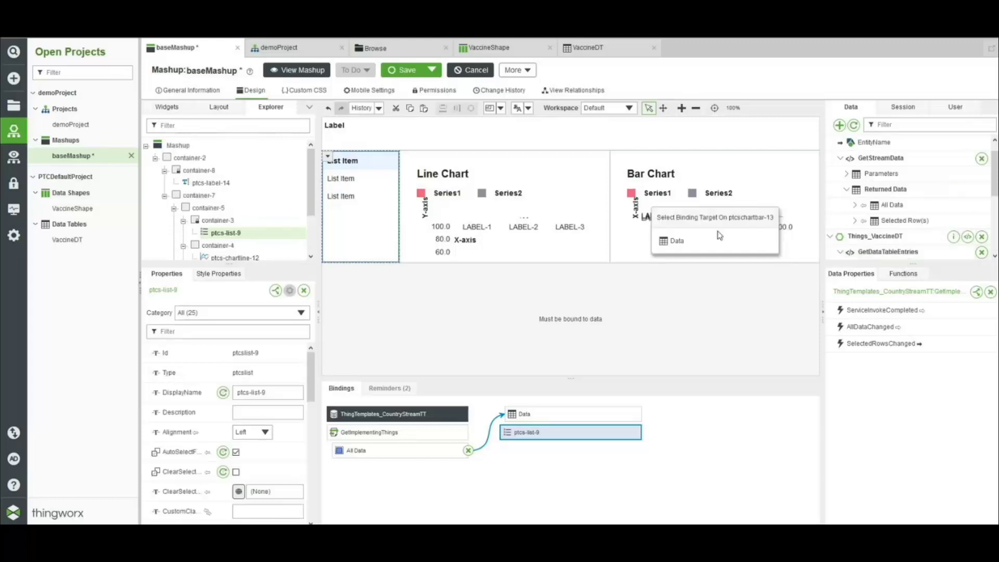
pyautogui.click(705, 242)
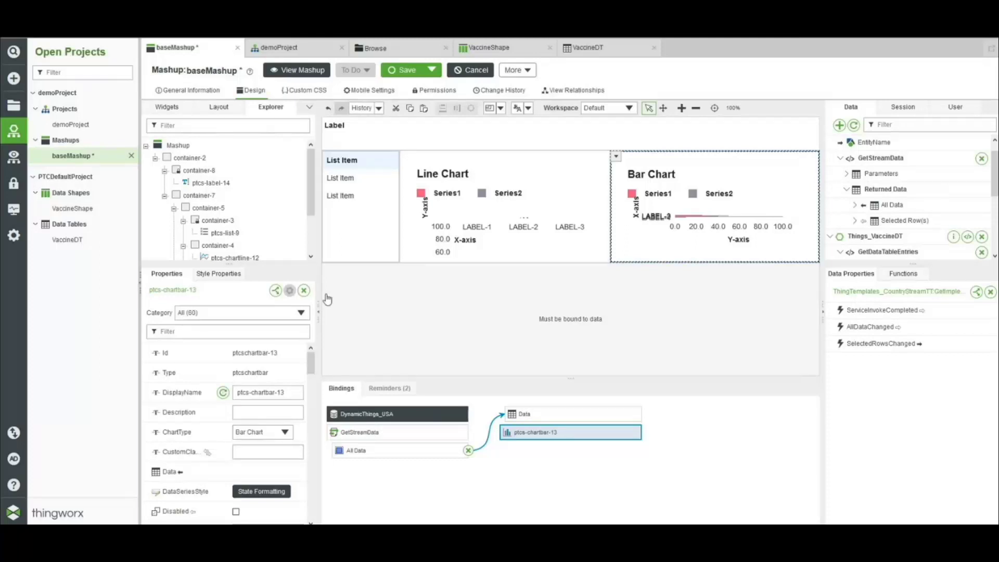
pyautogui.click(218, 332)
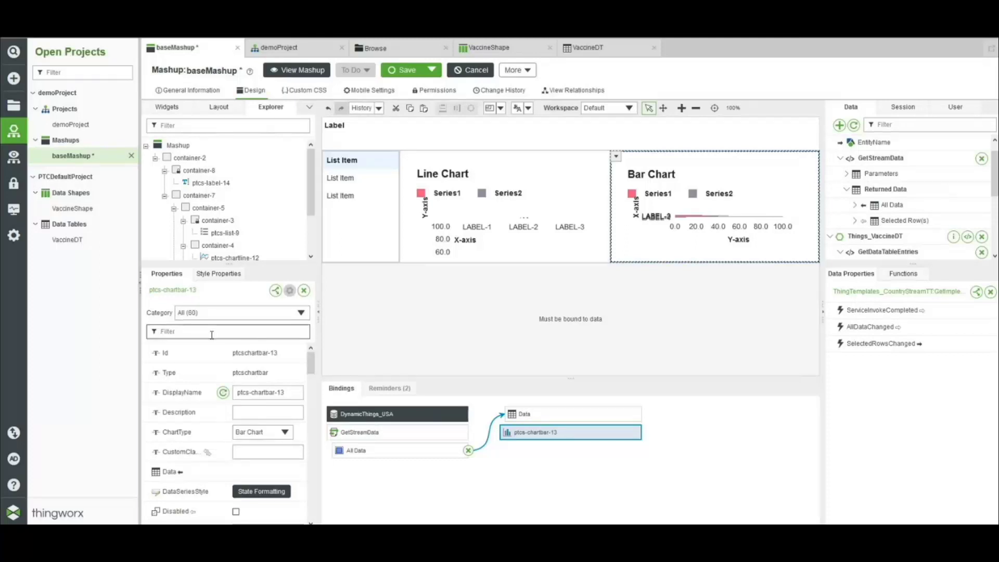
pyautogui.write('number')
pyautogui.click(256, 371)
pyautogui.write('1')
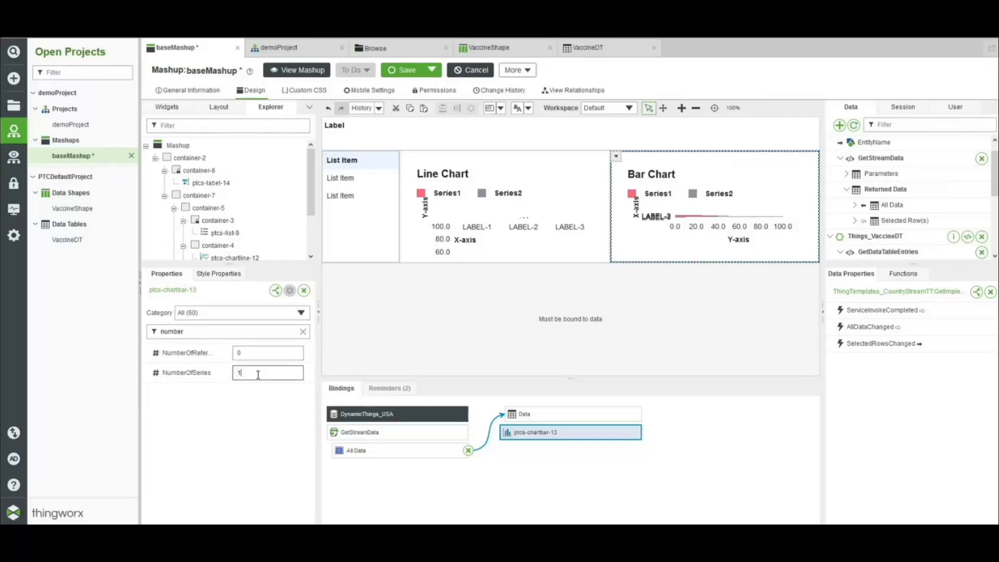
pyautogui.click(242, 331)
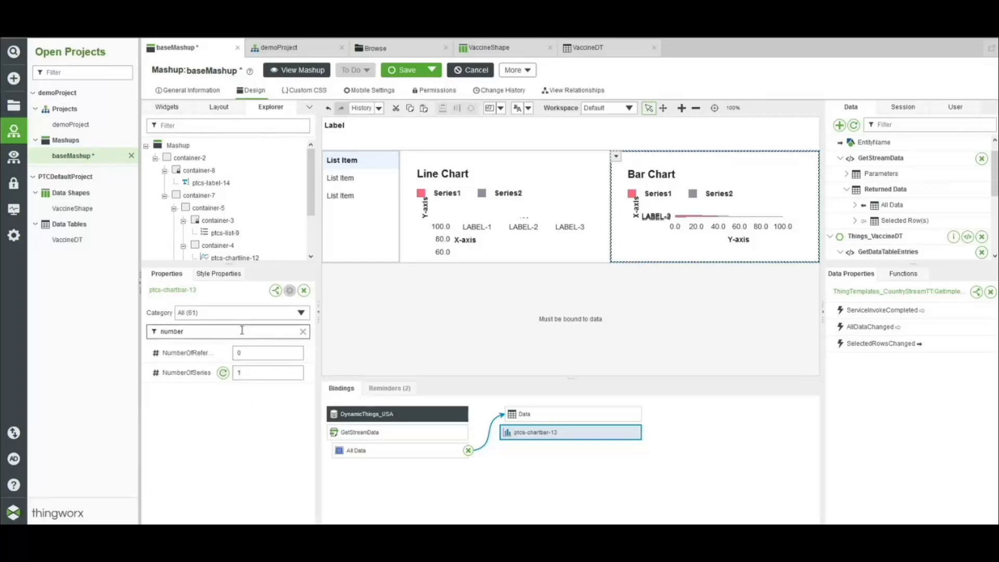
pyautogui.click(303, 332)
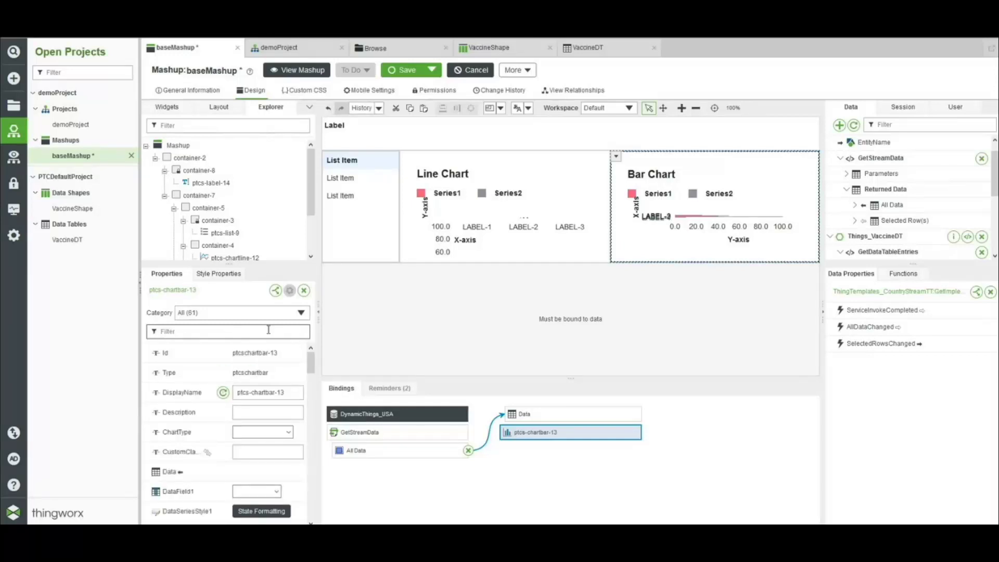
# - Set the bar chart's DataField1 to Count and its XAxisField to DateTime
pyautogui.click(244, 317)
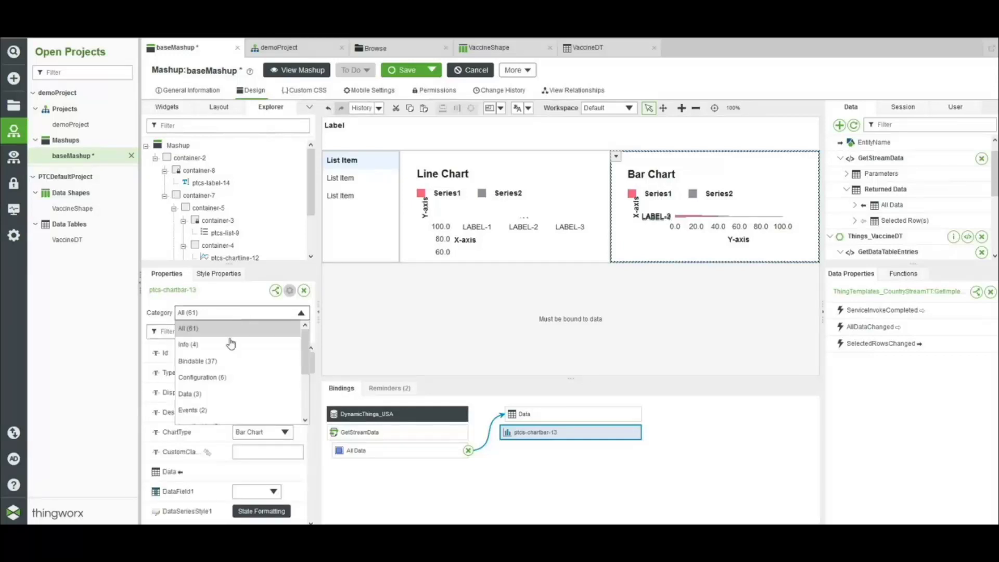
pyautogui.click(201, 395)
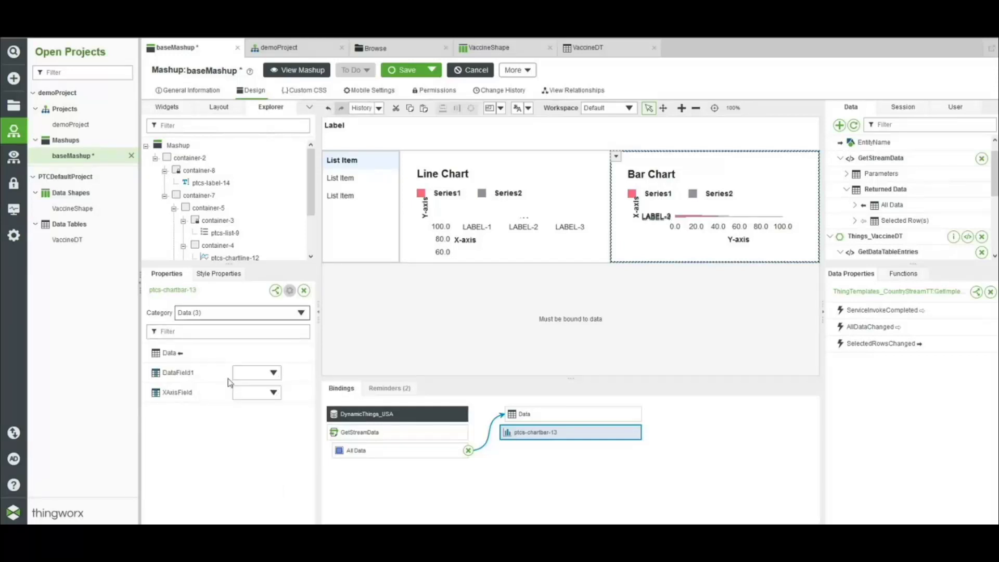
pyautogui.click(258, 373)
pyautogui.click(244, 391)
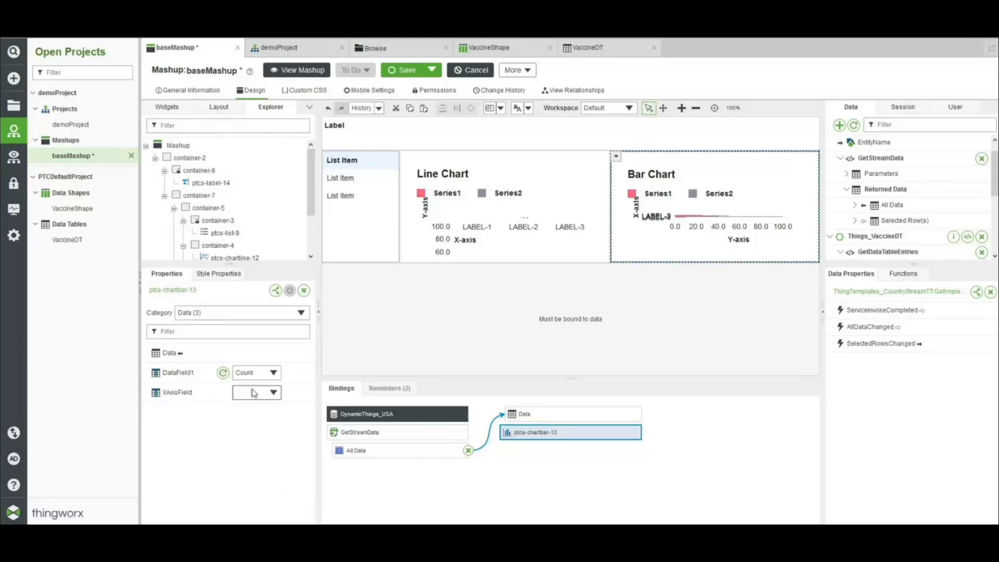
pyautogui.click(254, 392)
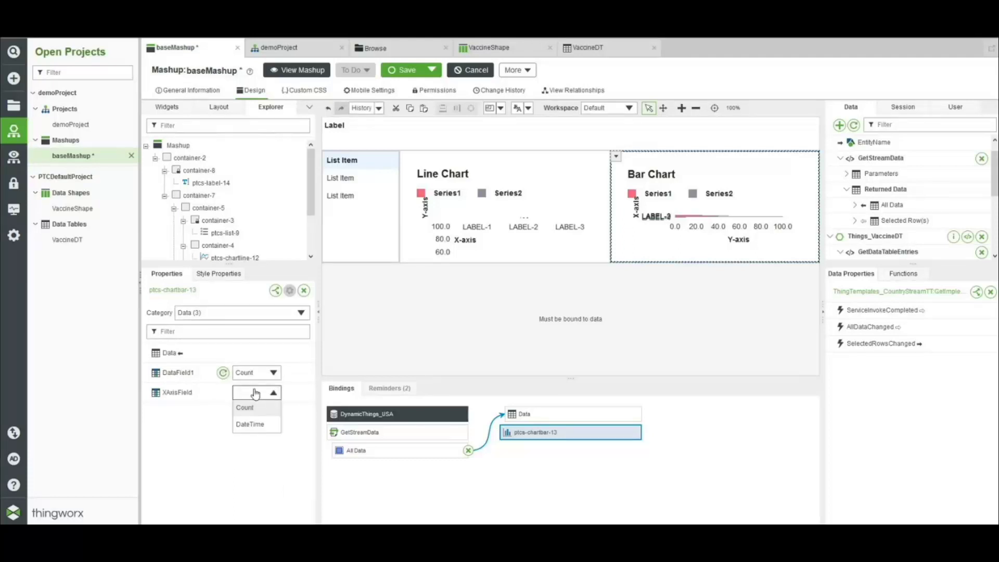
pyautogui.click(254, 425)
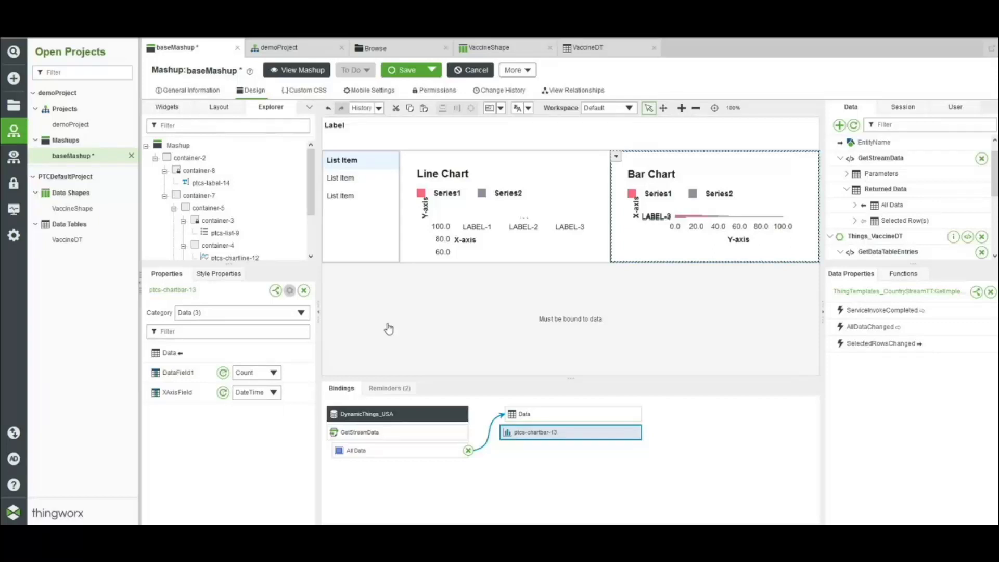
# - Change the ChartType of ptcs-chartbar-13 to Column Chart
pyautogui.click(214, 314)
pyautogui.click(213, 329)
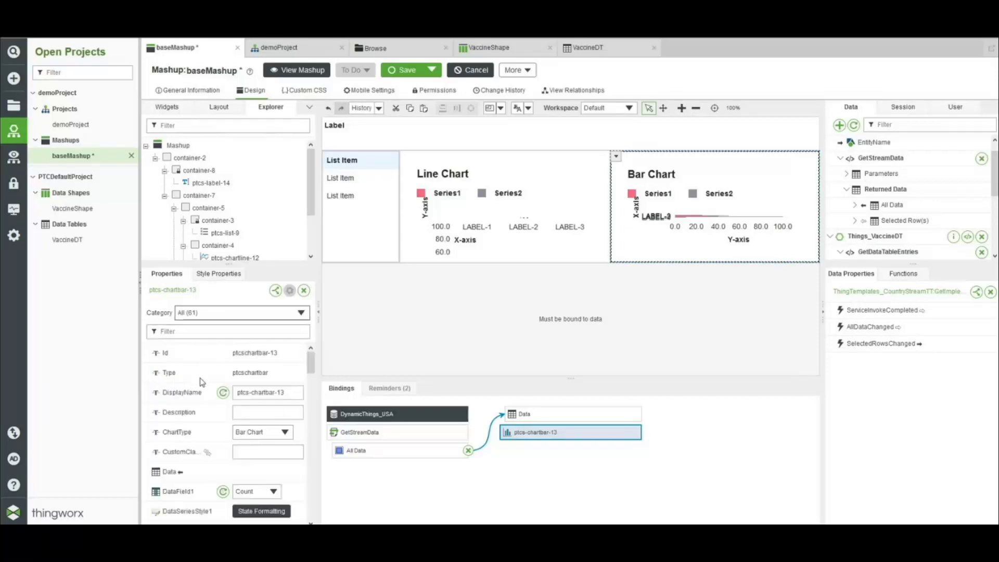
pyautogui.click(251, 436)
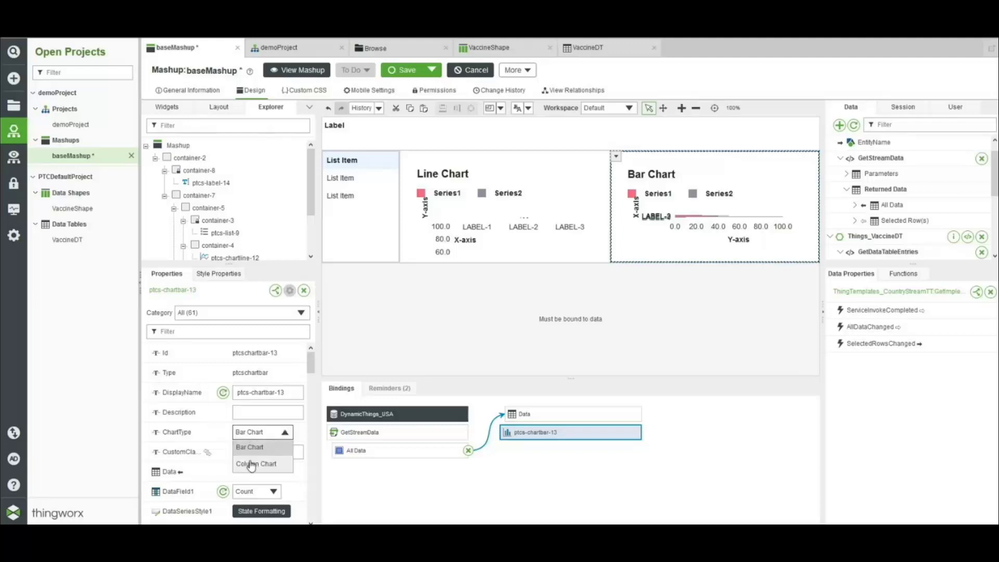
pyautogui.click(252, 464)
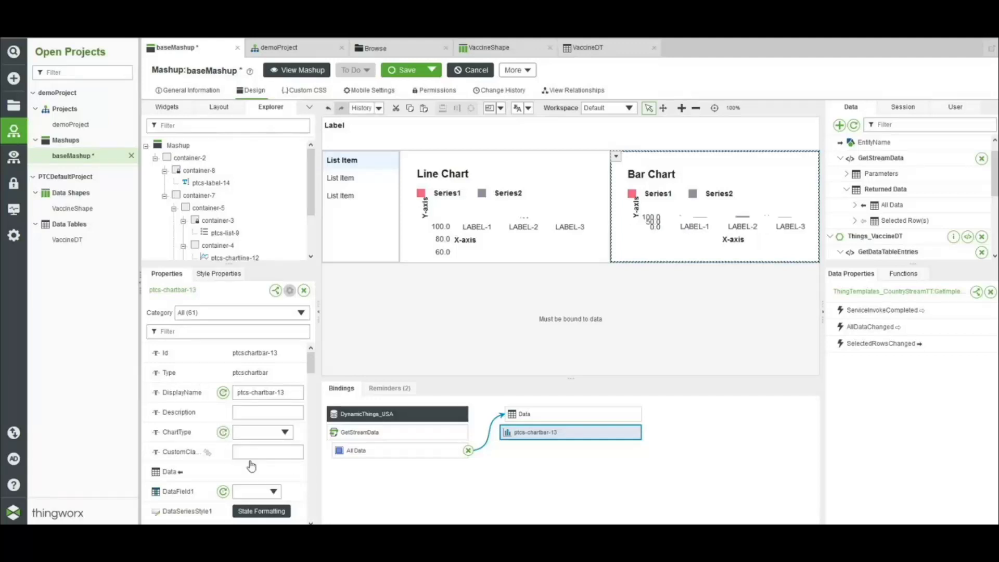
# - Hide the legend of the bar chart
pyautogui.scroll(-3, 252, 465)
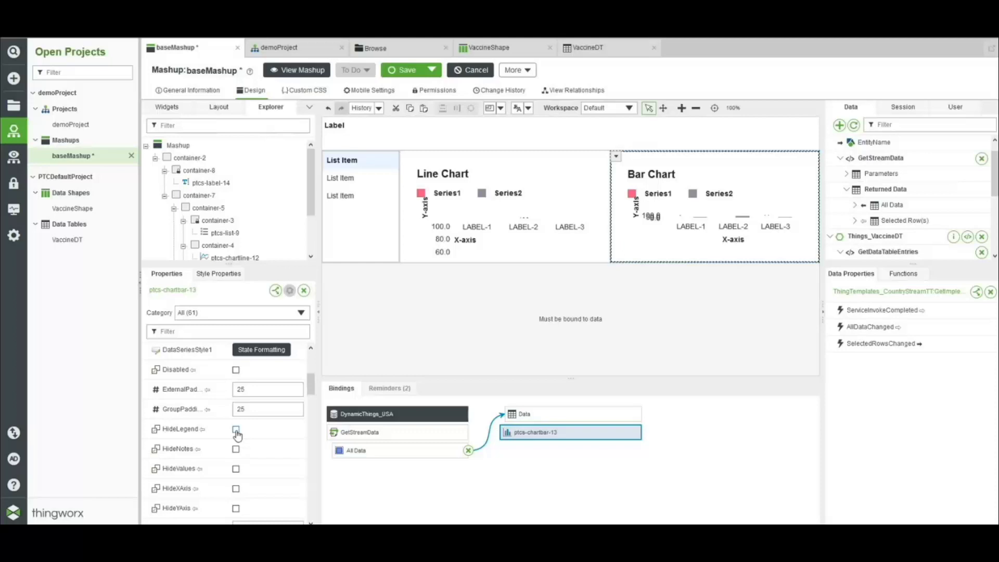
pyautogui.click(236, 430)
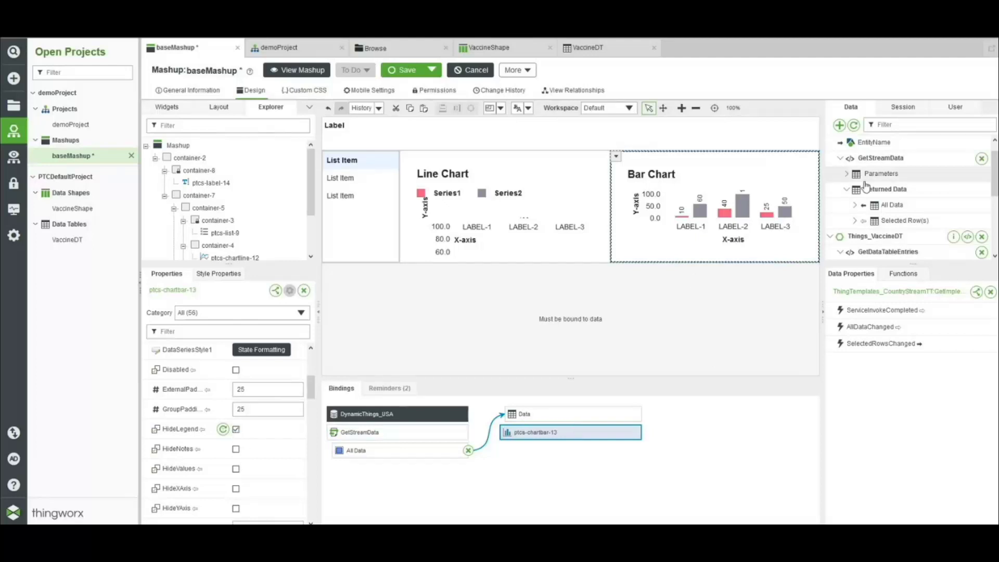
# - Bind All Data of the VaccineDT GetDataTableEntries service to the Data property of both the line chart and the grid
pyautogui.scroll(-2, 866, 186)
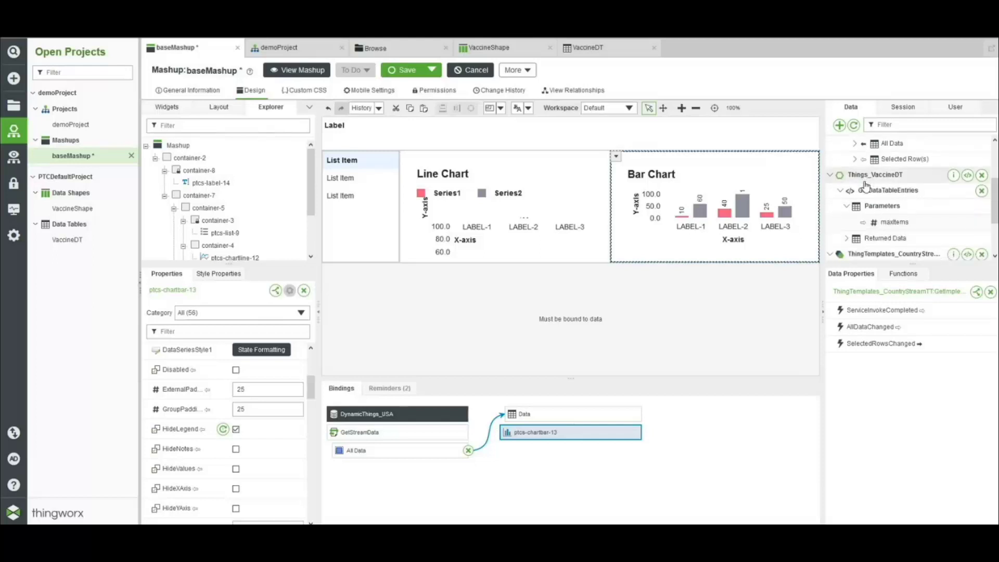
pyautogui.click(865, 187)
pyautogui.click(848, 206)
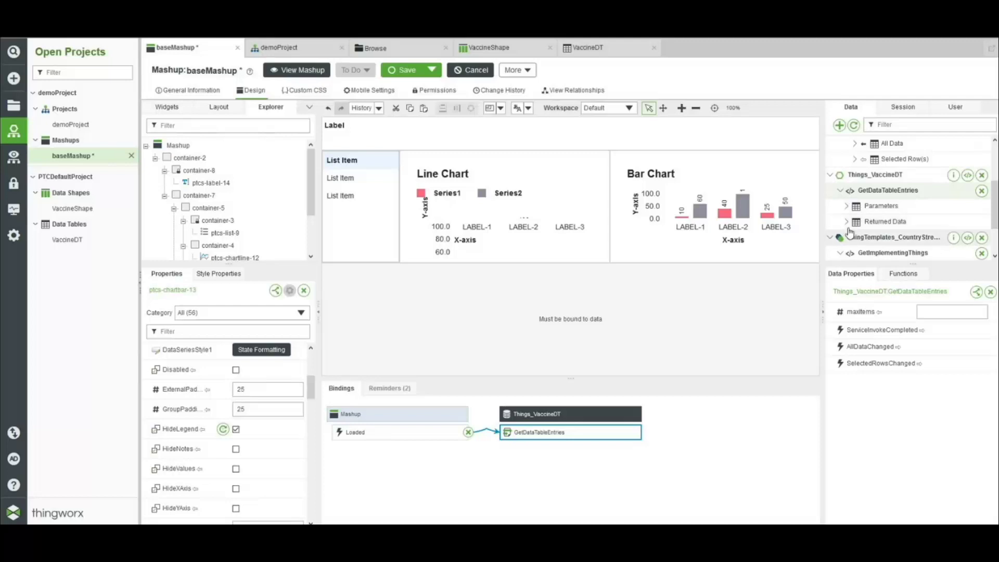
pyautogui.click(846, 222)
pyautogui.scroll(-1, 873, 220)
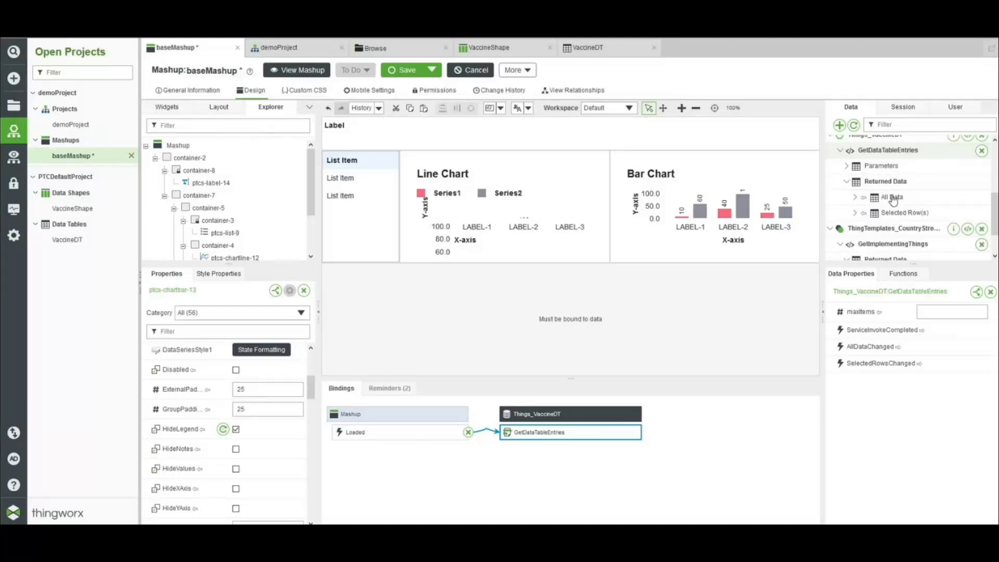
pyautogui.moveTo(893, 199); pyautogui.dragTo(489, 240)
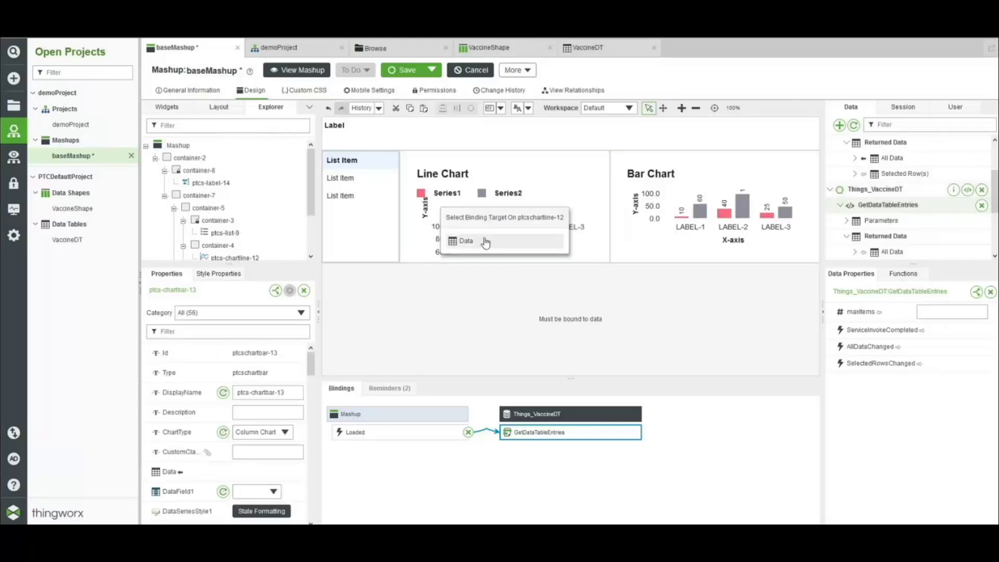
pyautogui.click(489, 240)
pyautogui.moveTo(893, 253); pyautogui.dragTo(542, 340)
pyautogui.click(531, 354)
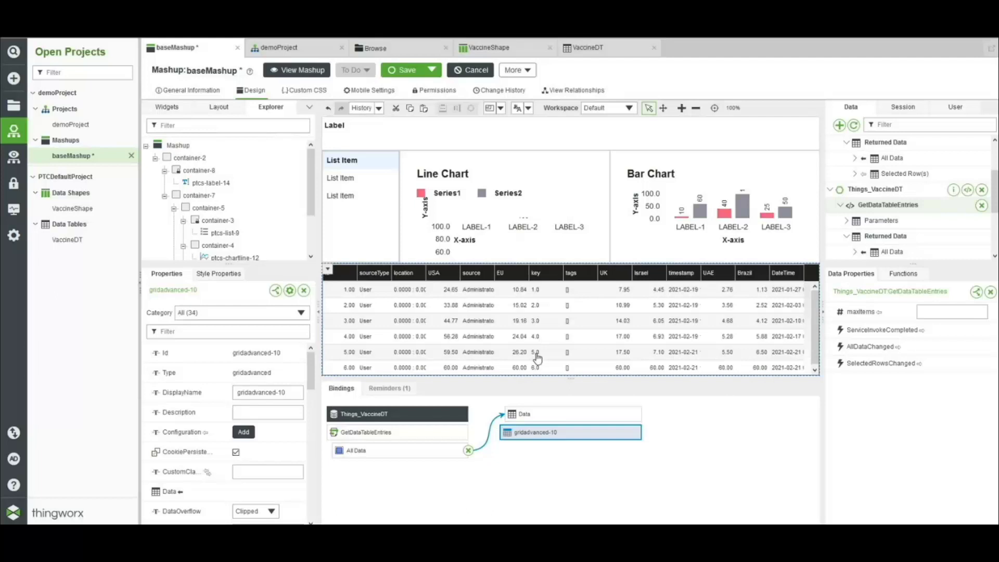
# - Set the line chart's NumberOfSeries to 6
pyautogui.click(474, 225)
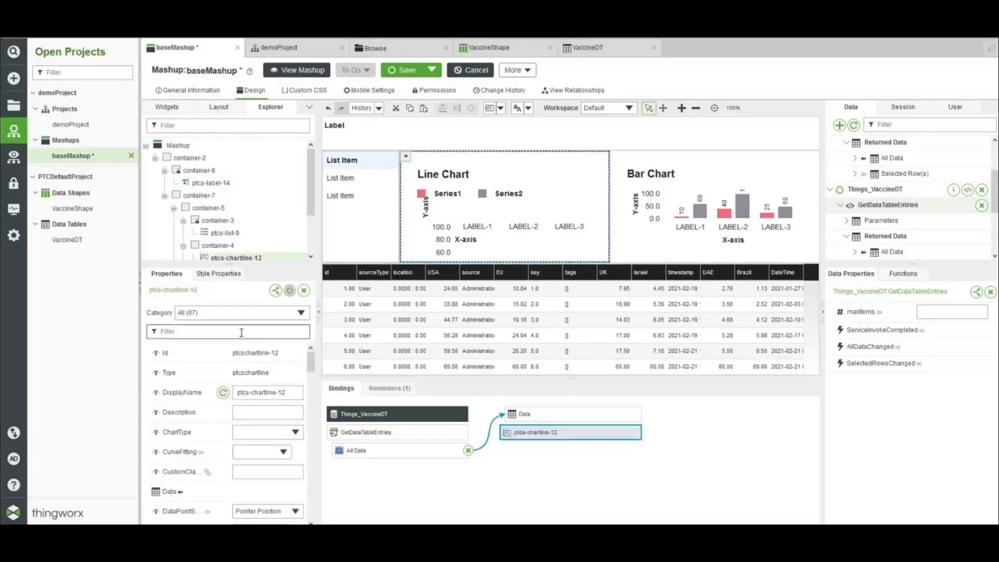
pyautogui.write('numb')
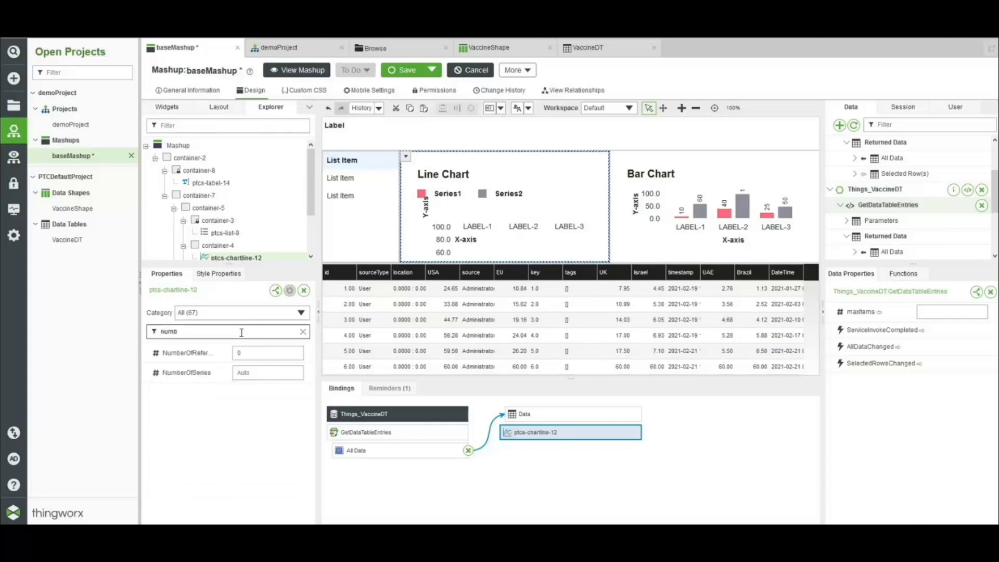
pyautogui.click(249, 373)
pyautogui.write('6')
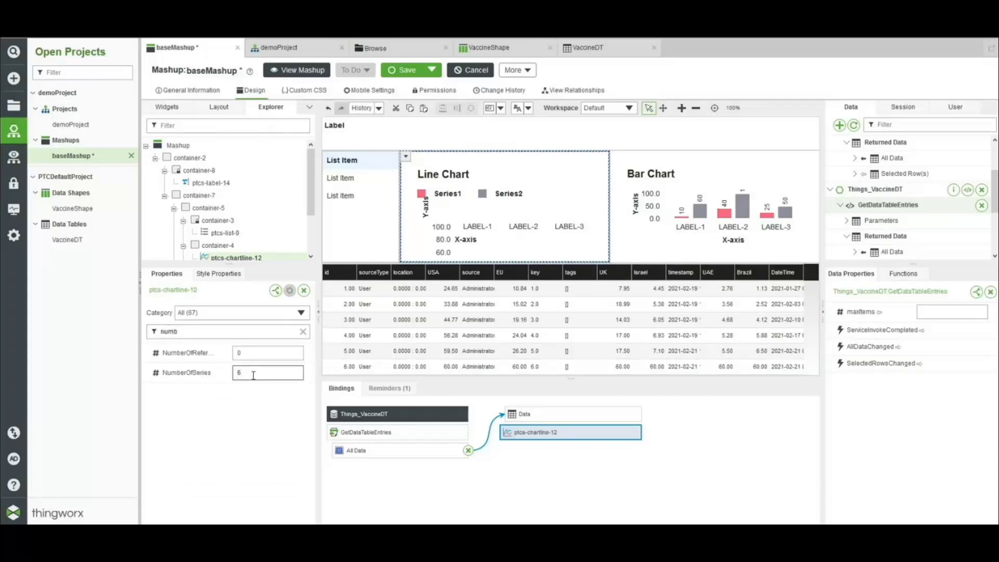
pyautogui.click(250, 455)
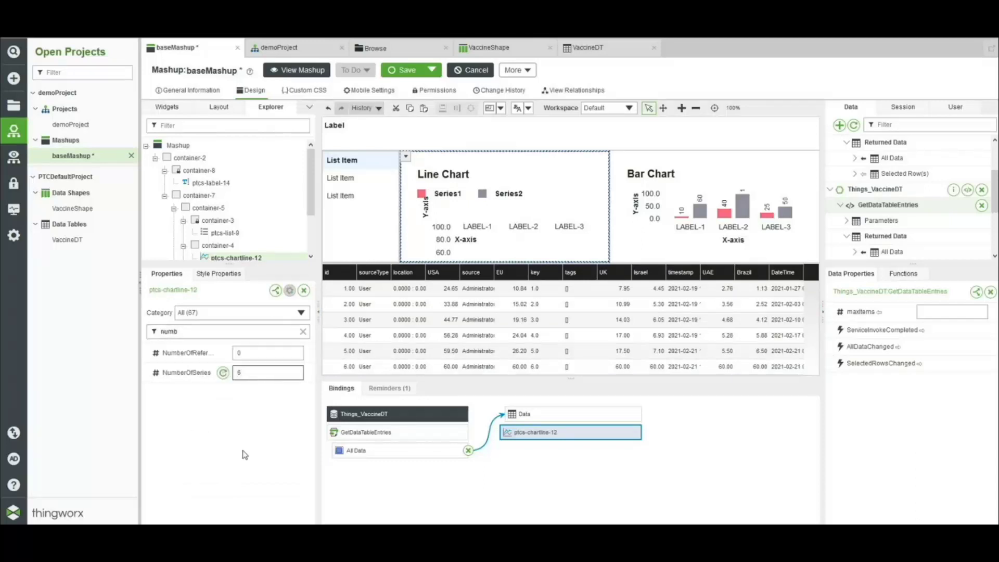
pyautogui.click(302, 332)
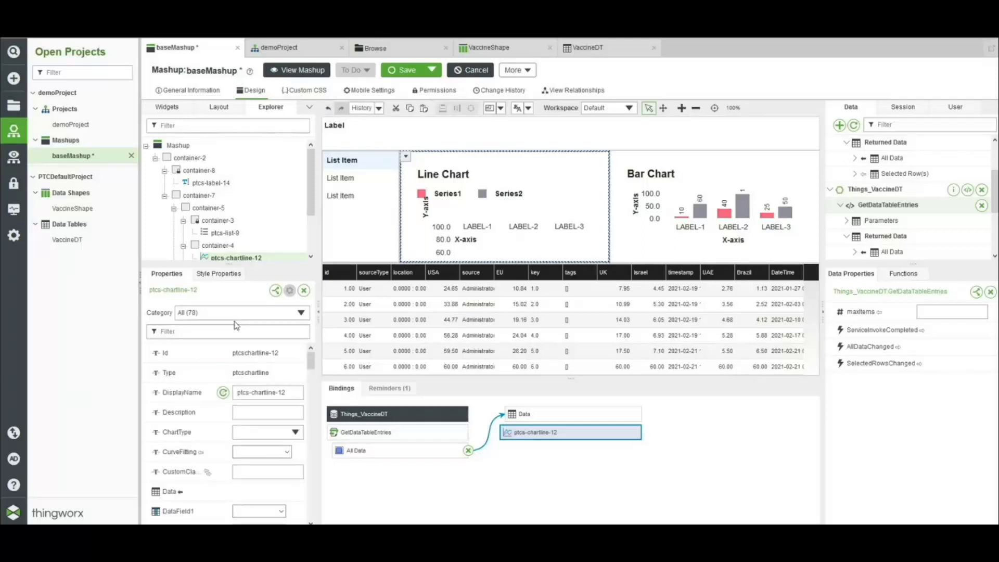
# - Set the line chart's DataField1 to USA, DataField2 to EU and DataField3 to UK
pyautogui.click(221, 318)
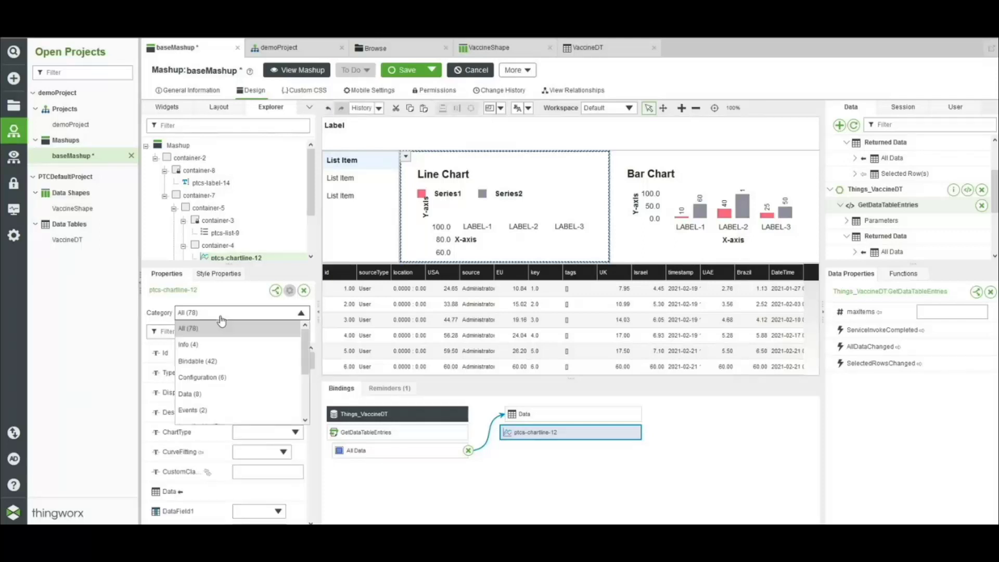
pyautogui.click(196, 395)
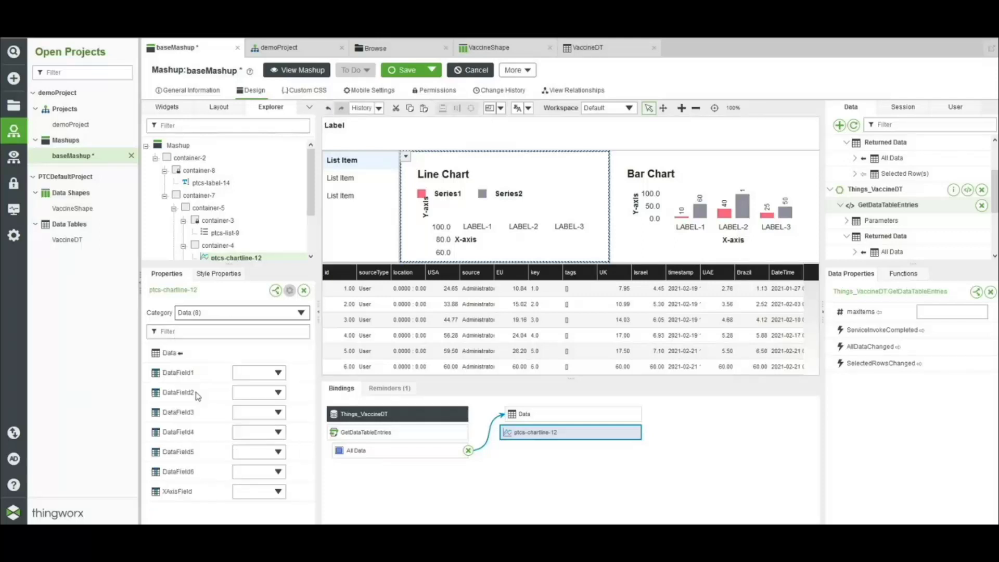
pyautogui.click(245, 378)
pyautogui.click(245, 392)
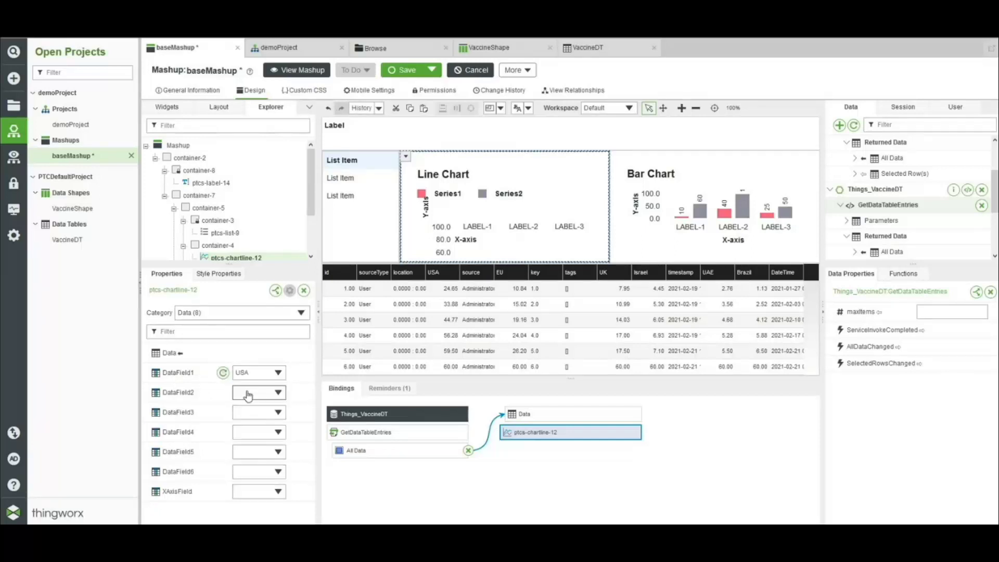
pyautogui.click(248, 397)
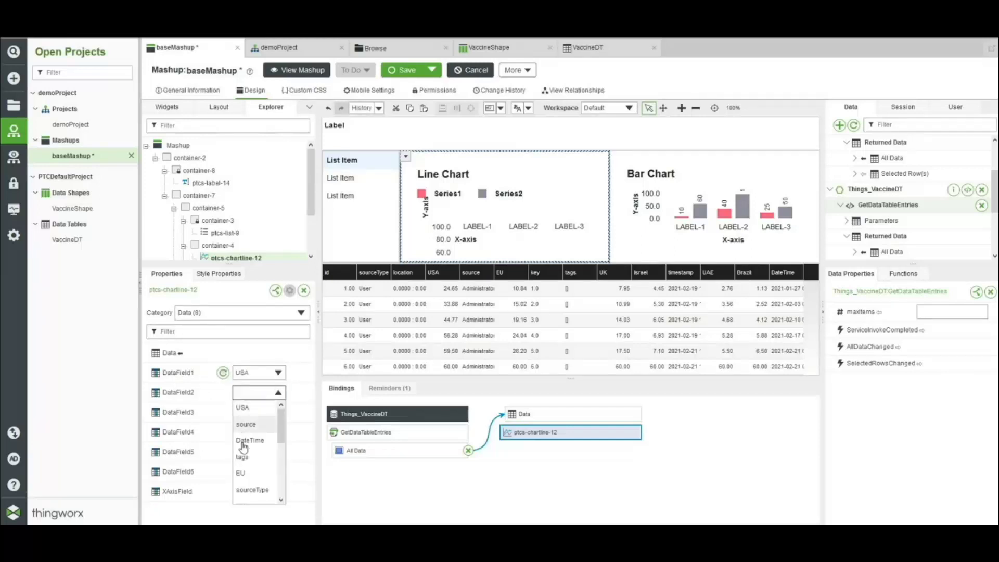
pyautogui.click(242, 476)
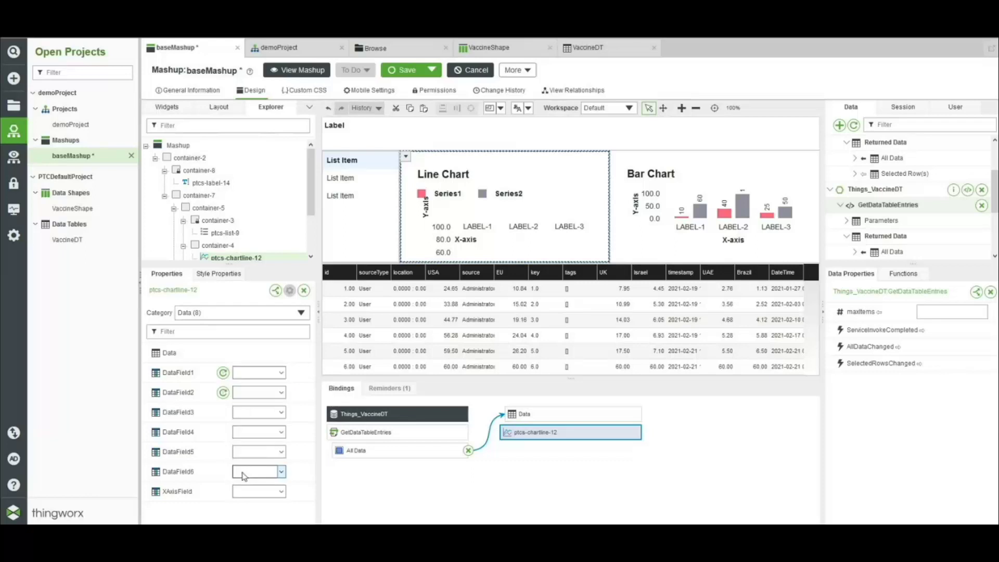
pyautogui.click(252, 412)
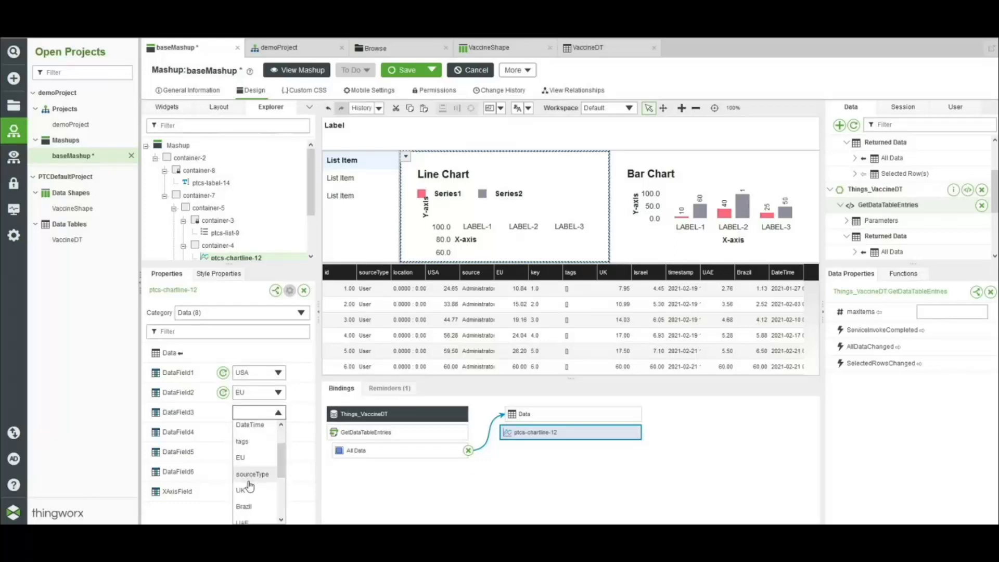
pyautogui.scroll(-1, 246, 484)
pyautogui.click(249, 491)
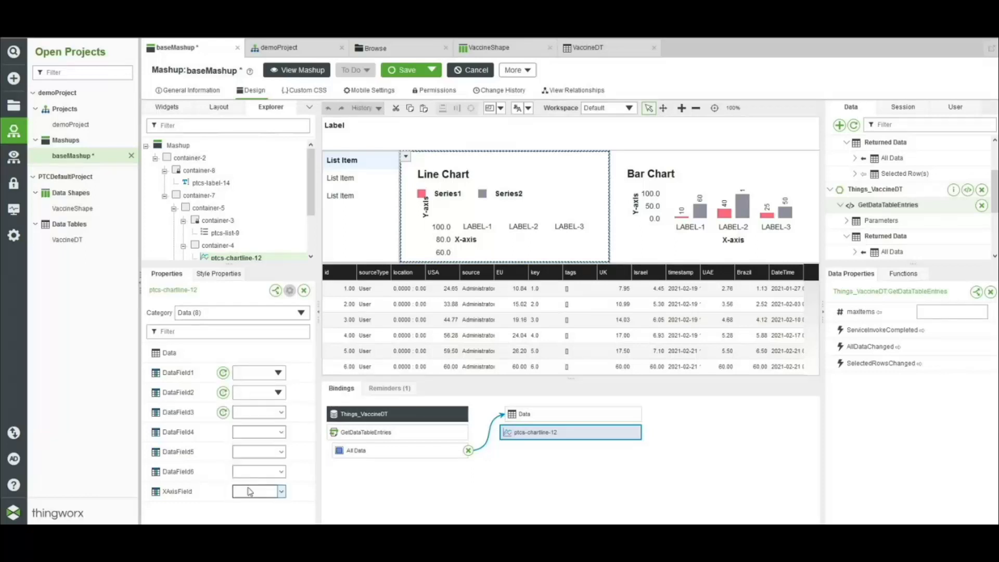
# - Set the line chart's DataField4 to Israel and DataField5 to UAE
pyautogui.click(254, 439)
pyautogui.scroll(-1, 261, 399)
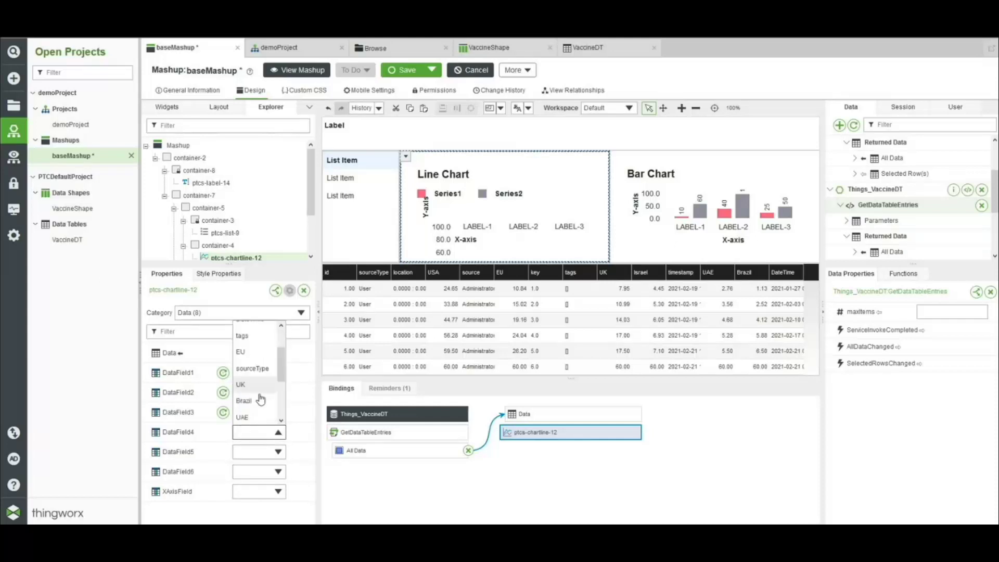
pyautogui.scroll(-2, 258, 398)
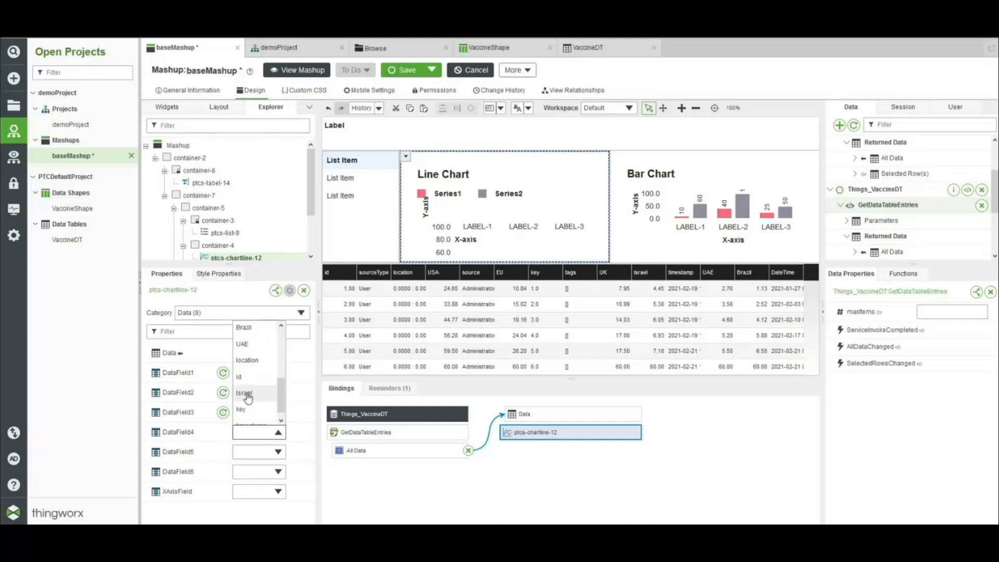
pyautogui.click(255, 397)
pyautogui.click(249, 450)
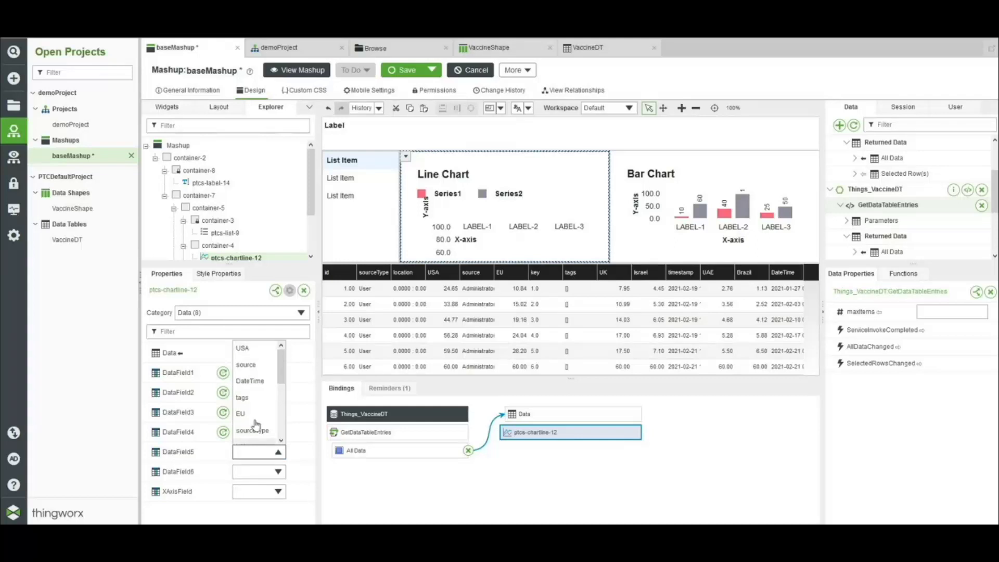
pyautogui.scroll(-2, 258, 415)
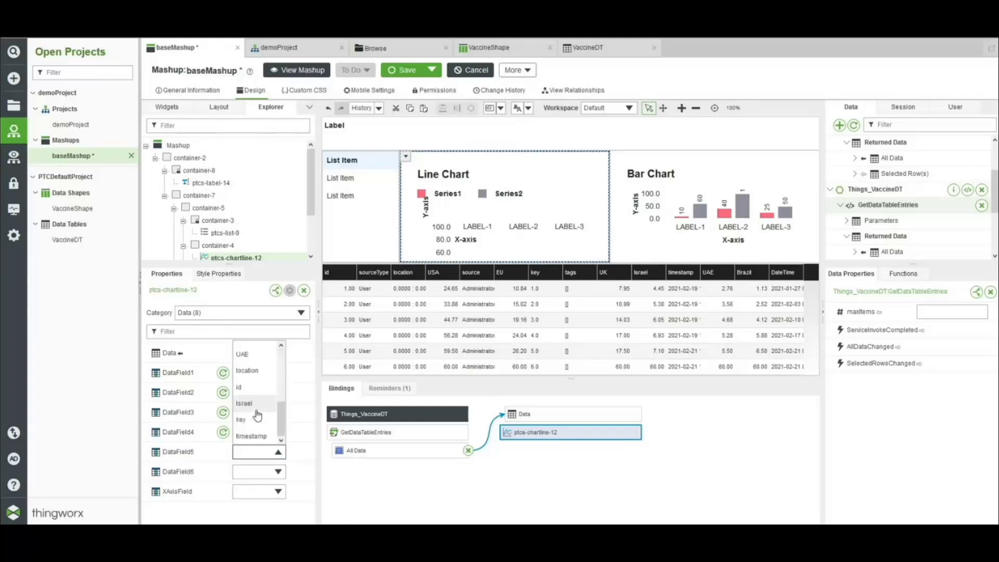
pyautogui.click(254, 359)
# - Set the line chart's DataField6 to Brazil and its XAxisField to DateTime
pyautogui.click(254, 472)
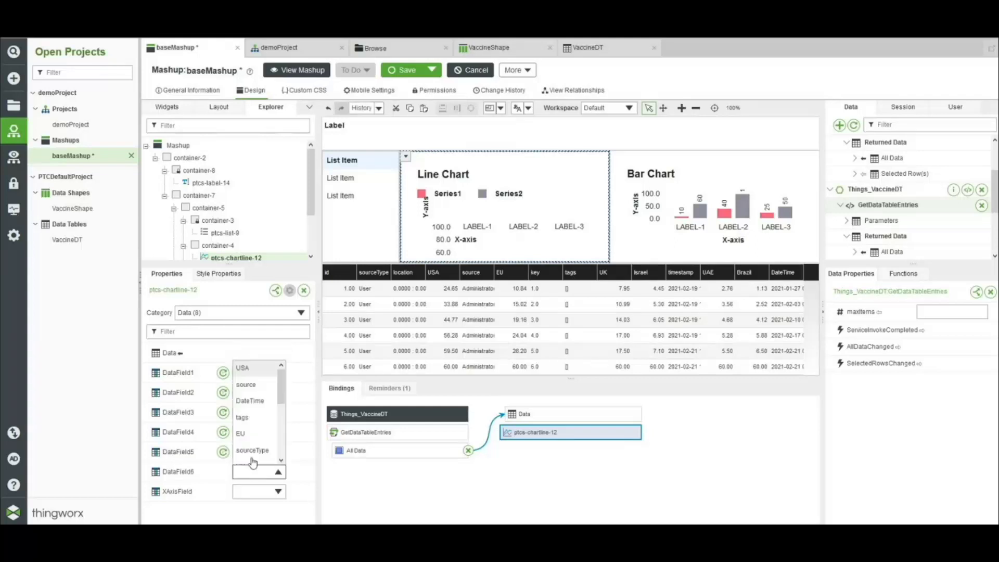
pyautogui.scroll(-2, 254, 400)
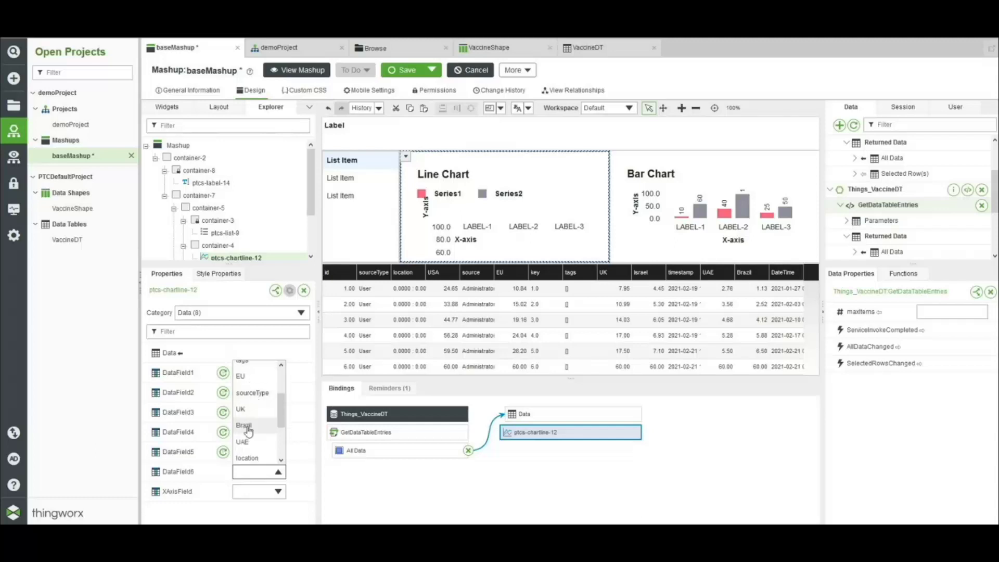
pyautogui.click(251, 426)
pyautogui.click(258, 500)
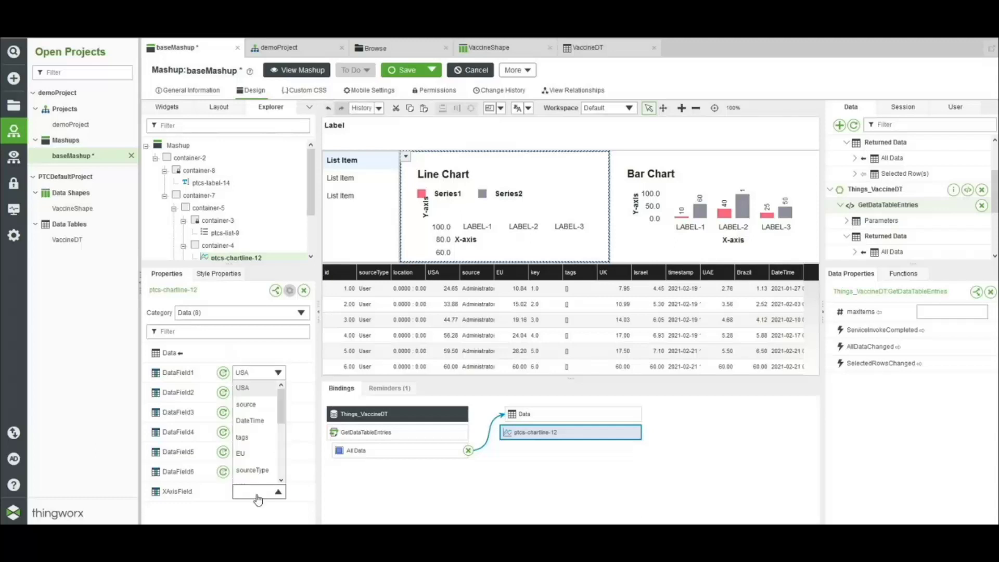
pyautogui.click(251, 422)
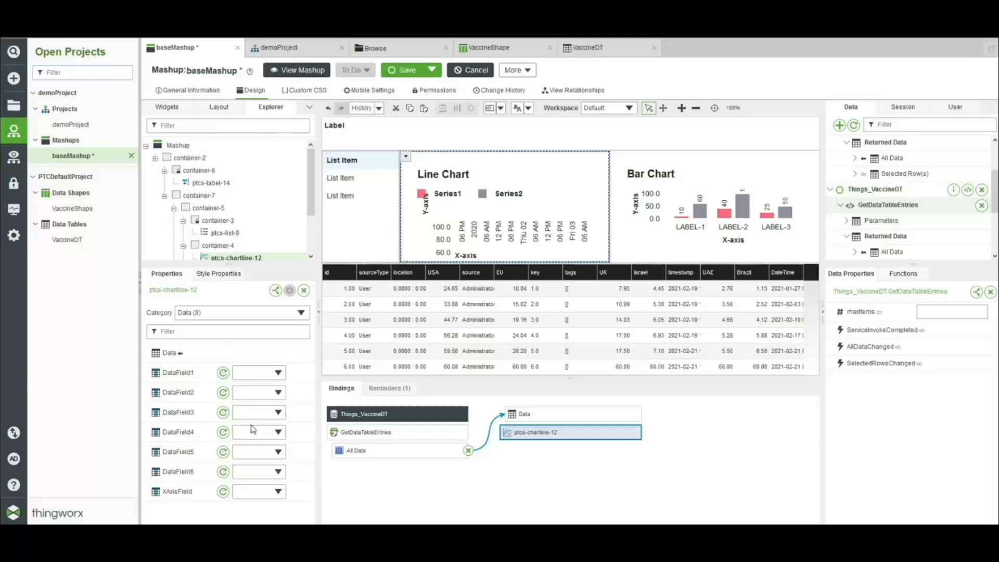
# - Set the line chart's X-axis date format to DD-MM
pyautogui.click(198, 313)
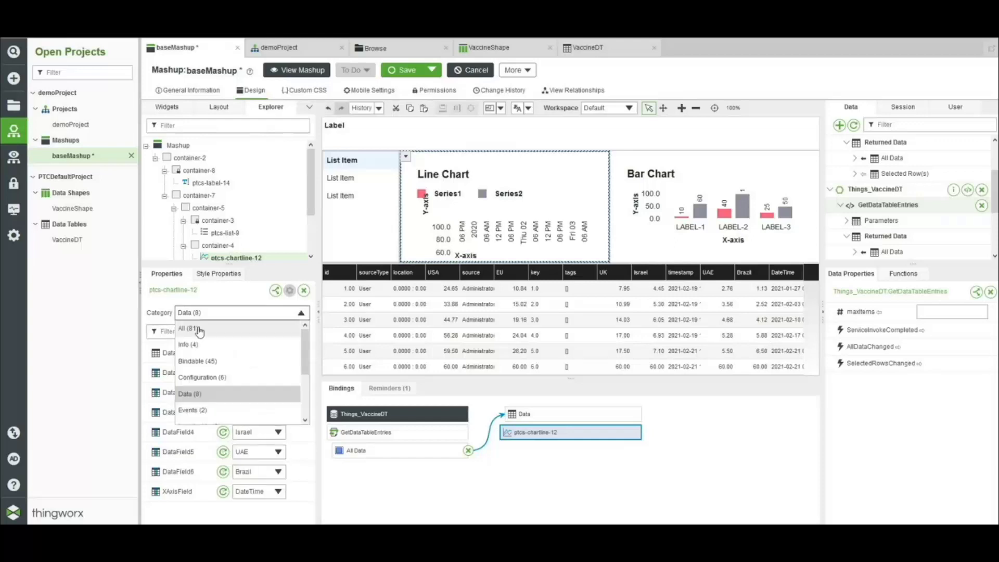
pyautogui.click(200, 323)
pyautogui.click(189, 330)
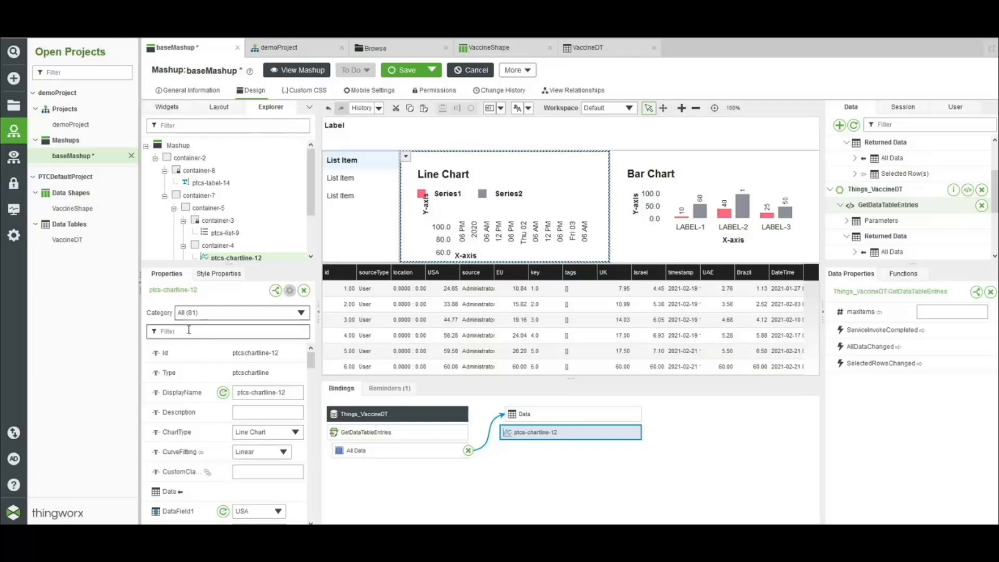
pyautogui.write('xaxisd')
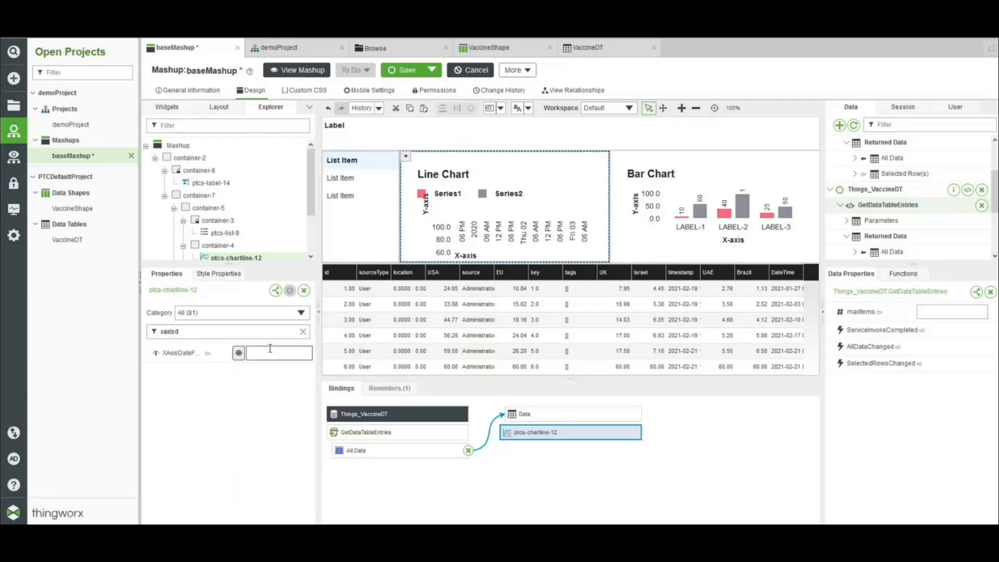
pyautogui.write('DD-MM')
# - Set the line chart's YAxisFormat to 0000
pyautogui.doubleClick(223, 333)
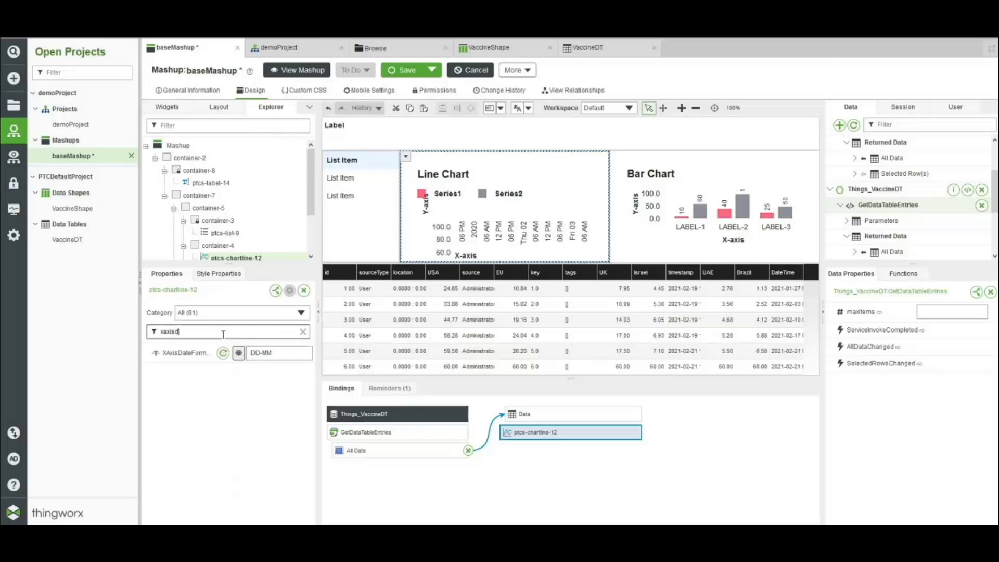
pyautogui.write('yaxi')
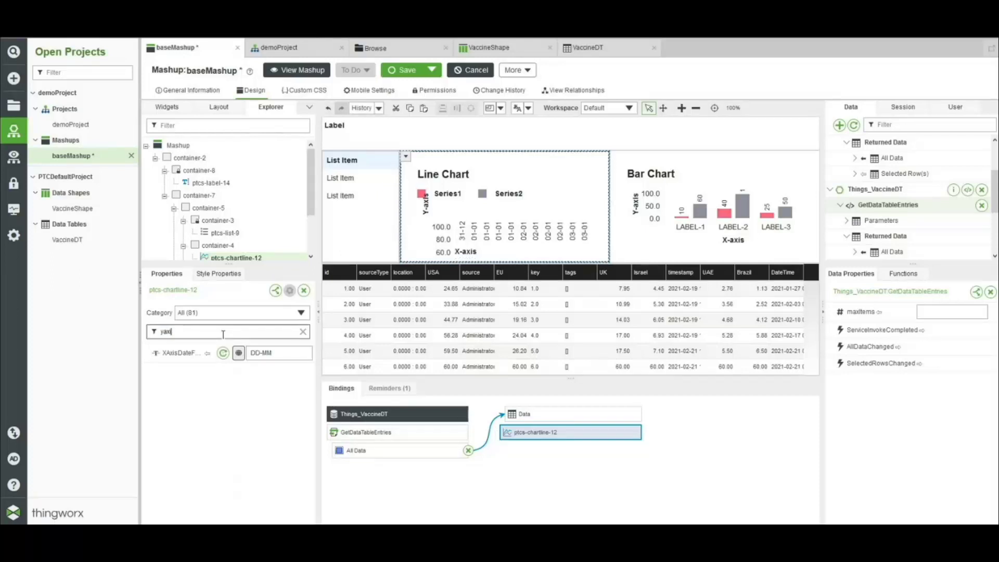
pyautogui.click(277, 429)
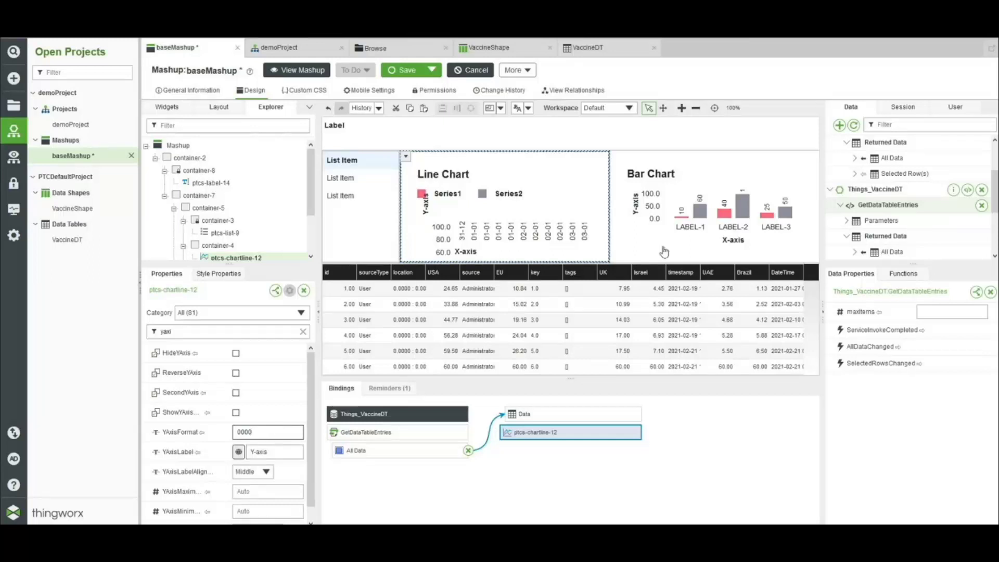
# - Set the bar chart's YAxisFormat to 0000
pyautogui.click(695, 227)
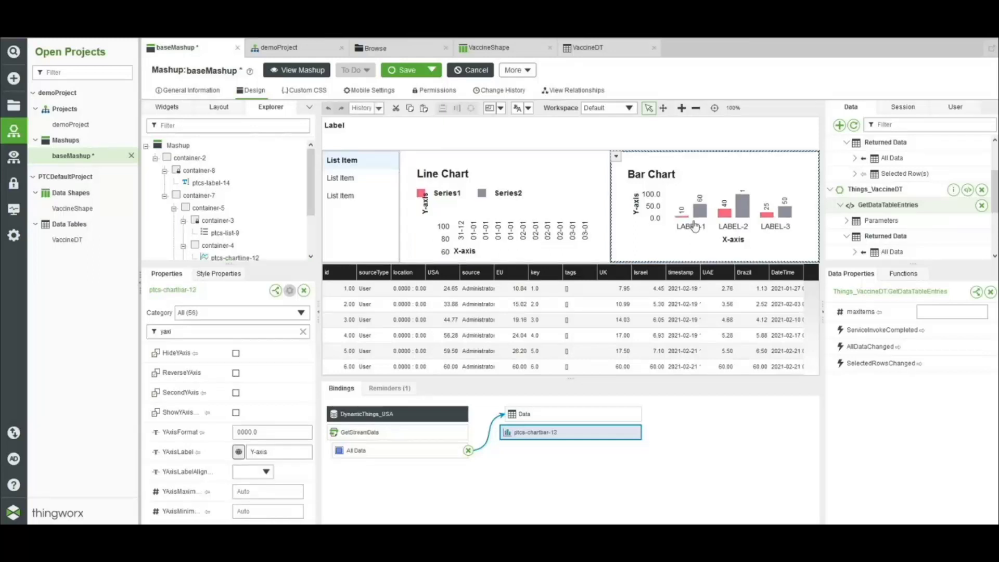
pyautogui.click(279, 433)
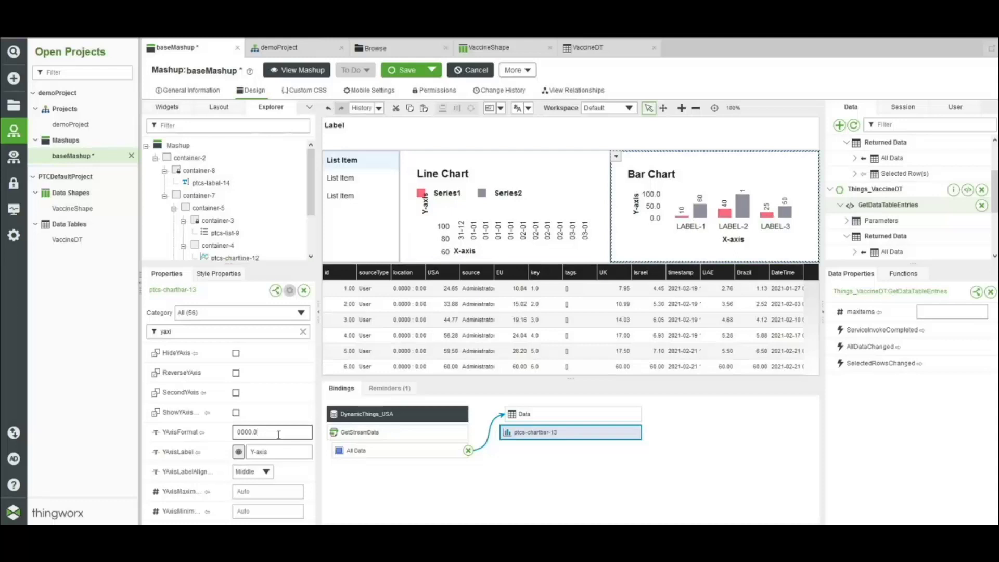
pyautogui.press('BackSpace')
# - Set the bar chart's XAxisLabel to Date Time
pyautogui.doubleClick(228, 330)
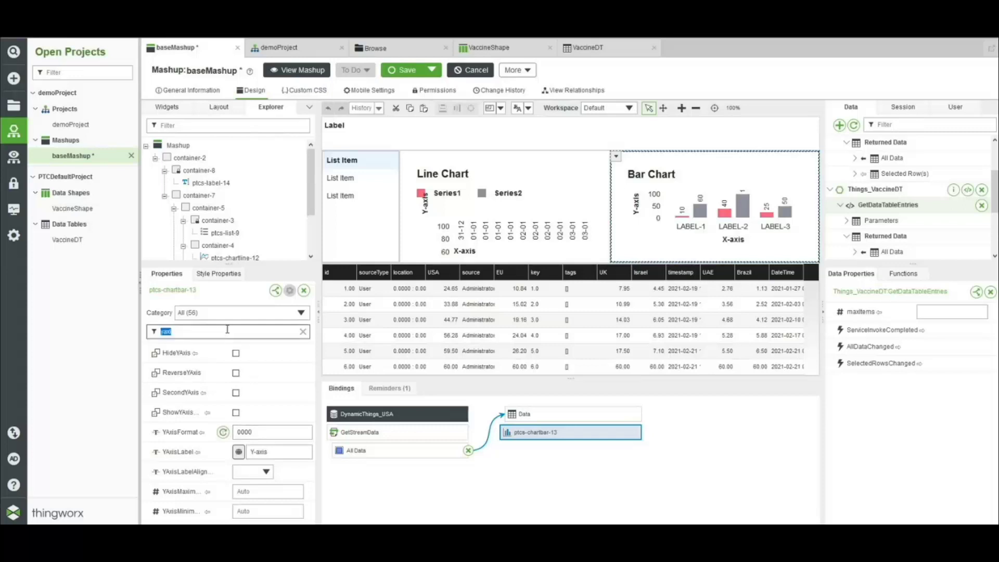
pyautogui.write('axis')
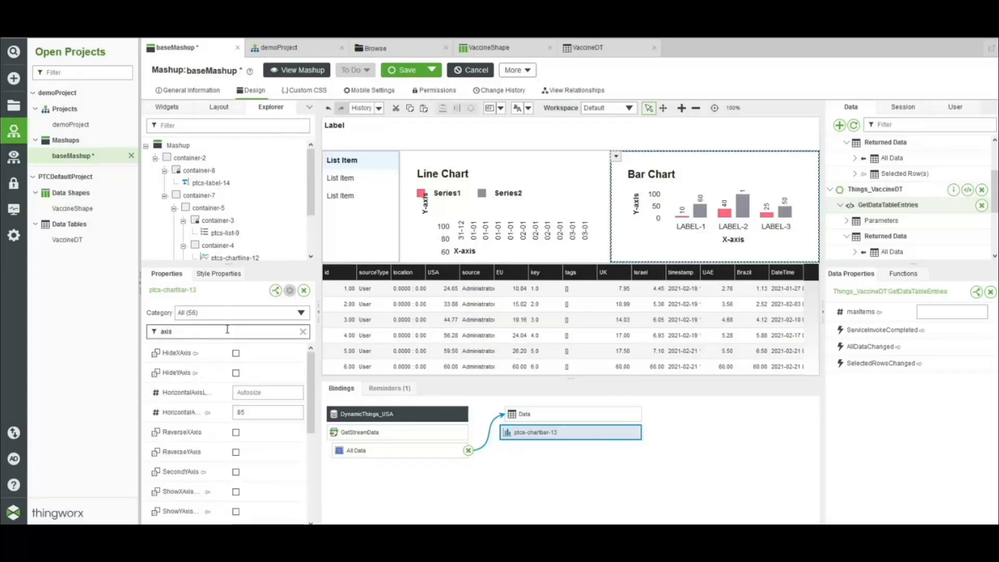
pyautogui.write('x')
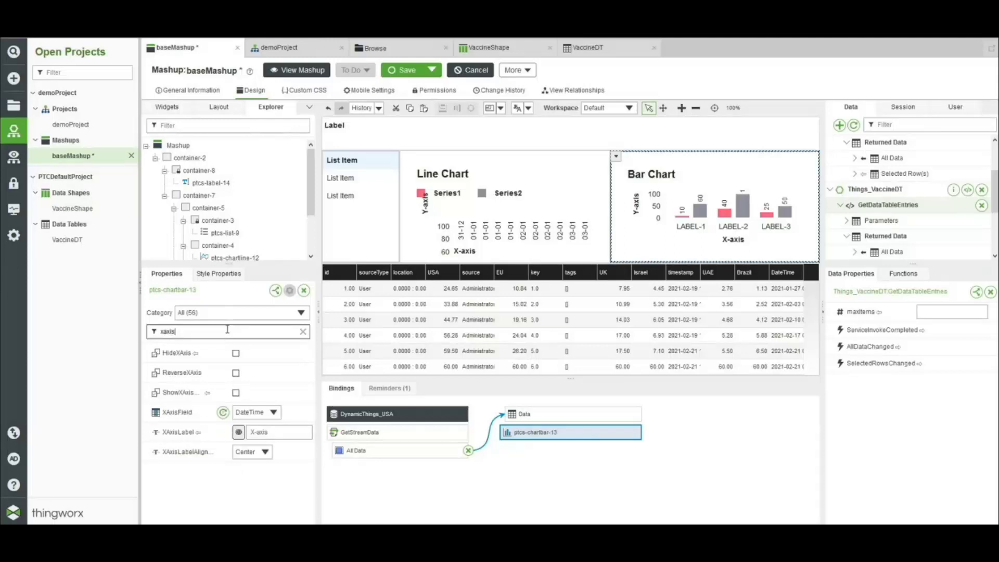
pyautogui.click(290, 432)
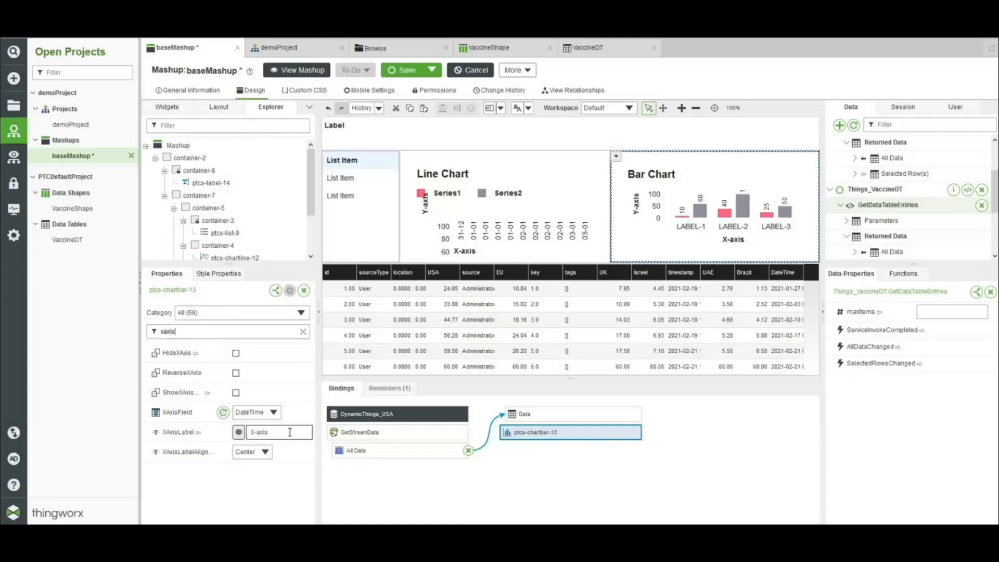
pyautogui.hotkey('ctrl', 'a')
pyautogui.write('Date Time')
# - Copy the bar chart's X-axis label text into the line chart's XAxisLabel and align that label to Center
pyautogui.hotkey('ctrl', 'a')
pyautogui.hotkey('ctrl', 'c')
pyautogui.click(487, 217)
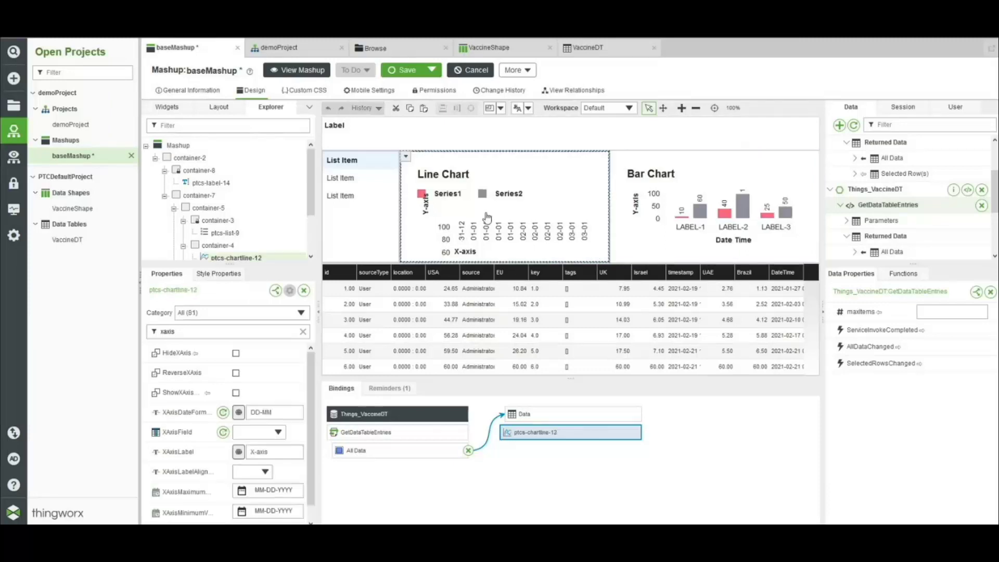
pyautogui.click(277, 451)
pyautogui.moveTo(287, 454); pyautogui.dragTo(231, 448)
pyautogui.hotkey('ctrl', 'v')
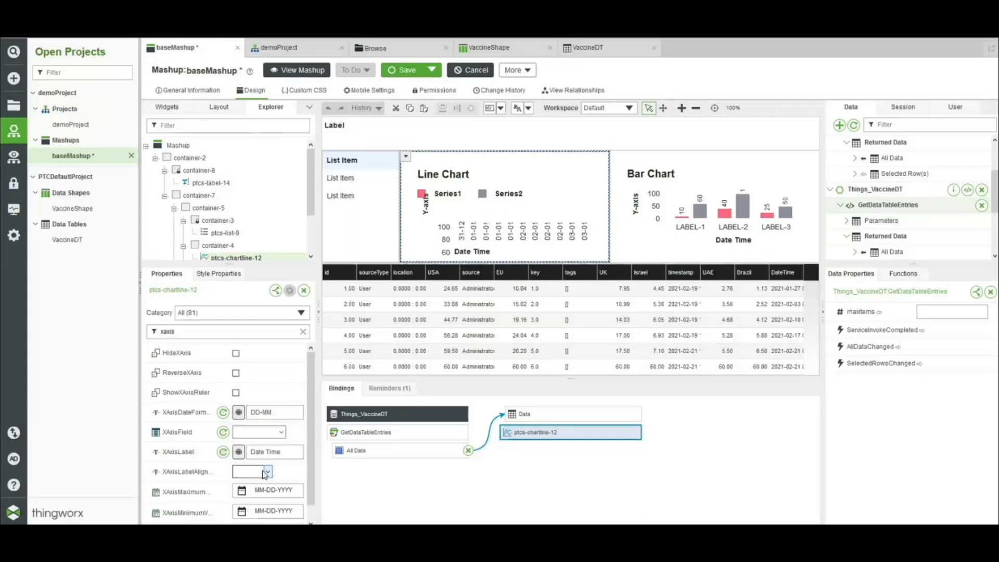
pyautogui.click(264, 473)
pyautogui.click(246, 441)
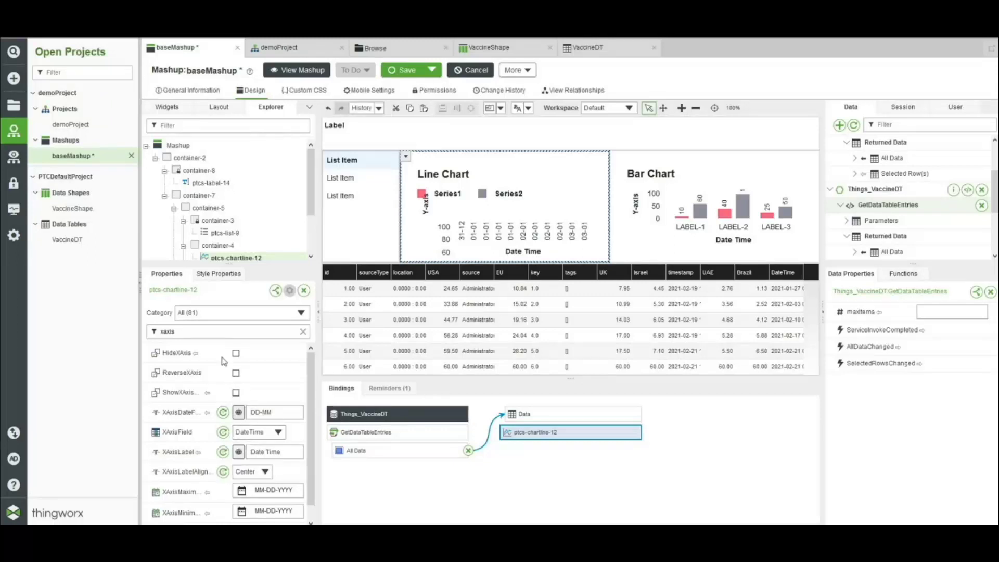
# - Set the line chart's YAxisLabel to Count (in millions)
pyautogui.click(191, 329)
pyautogui.hotkey('ctrl', 'a')
pyautogui.write('yaxisl')
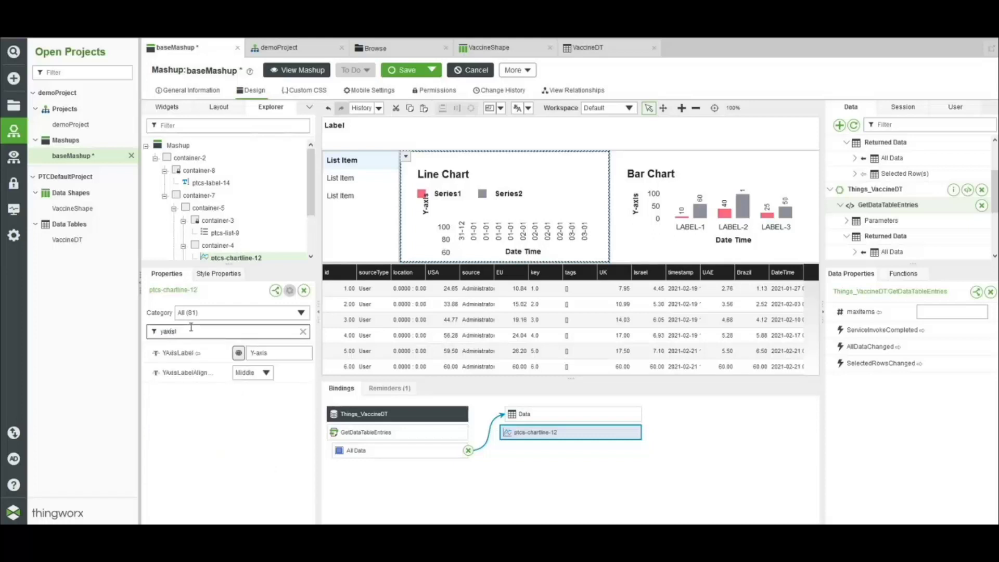
pyautogui.click(257, 349)
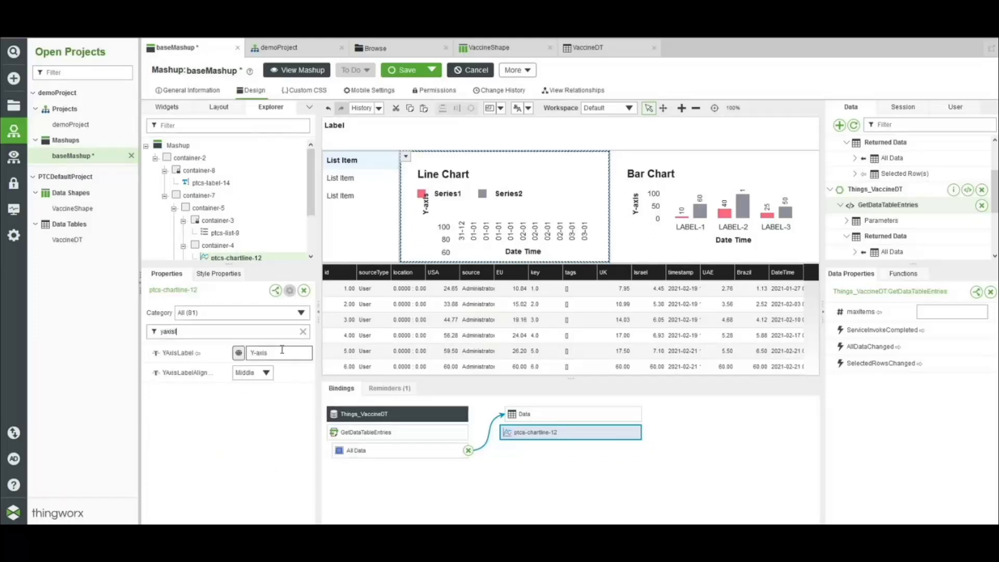
pyautogui.hotkey('ctrl', 'a')
pyautogui.write('Count (in millions')
# - Copy the line chart's Count (in millions) label text into the bar chart's YAxisLabel
pyautogui.hotkey('ctrl', 'a')
pyautogui.hotkey('ctrl', 'c')
pyautogui.click(717, 234)
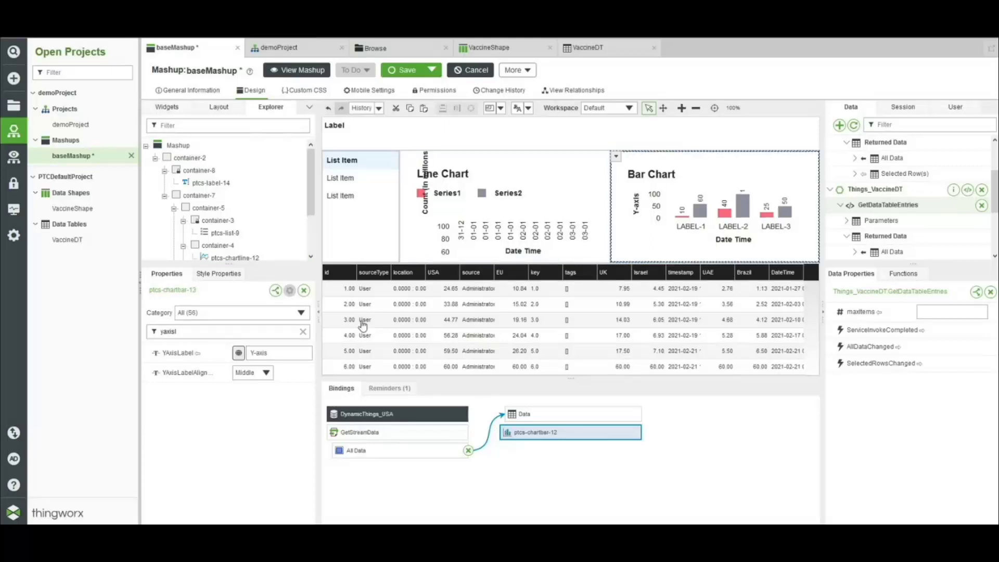
pyautogui.click(279, 353)
pyautogui.hotkey('ctrl', 'a')
pyautogui.hotkey('ctrl', 'v')
pyautogui.click(271, 417)
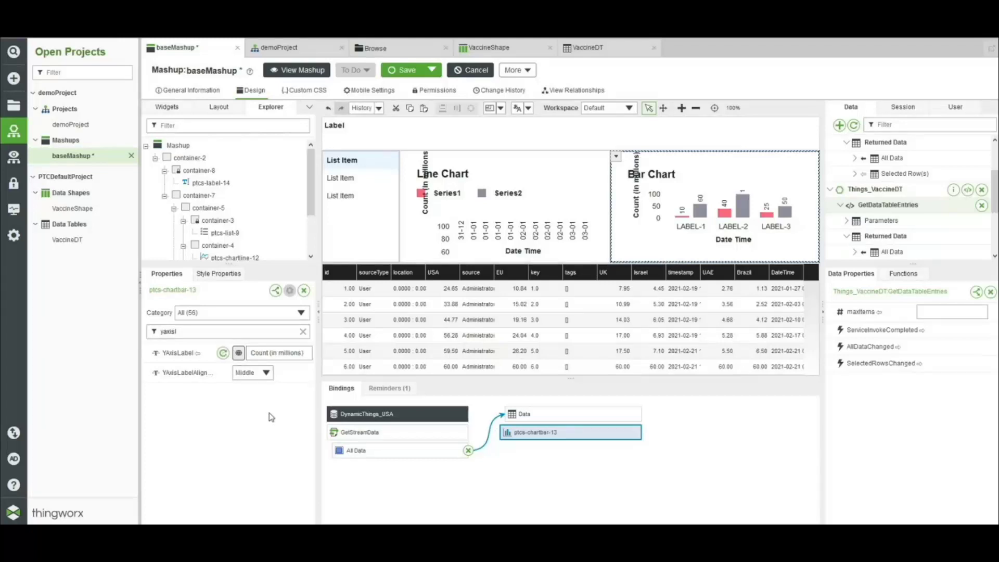
# - Set the bar chart's Label to Status per Country/ Union
pyautogui.doubleClick(196, 334)
pyautogui.write('label')
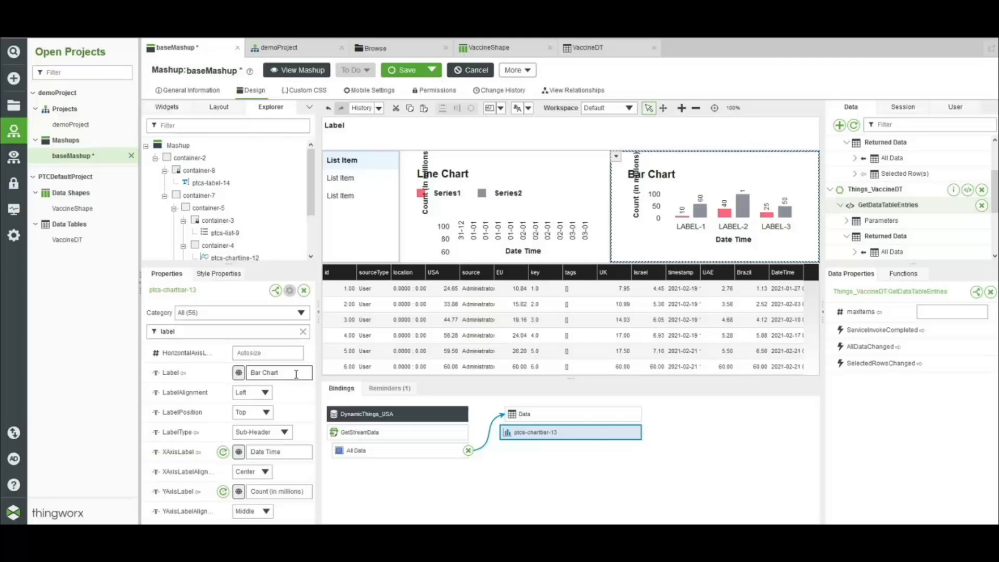
pyautogui.moveTo(296, 373); pyautogui.dragTo(235, 372)
pyautogui.write('Status per')
pyautogui.write(' Co')
pyautogui.write('ry/ Union')
# - Set the line chart's Label to Global Status and clear the property filter
pyautogui.click(484, 218)
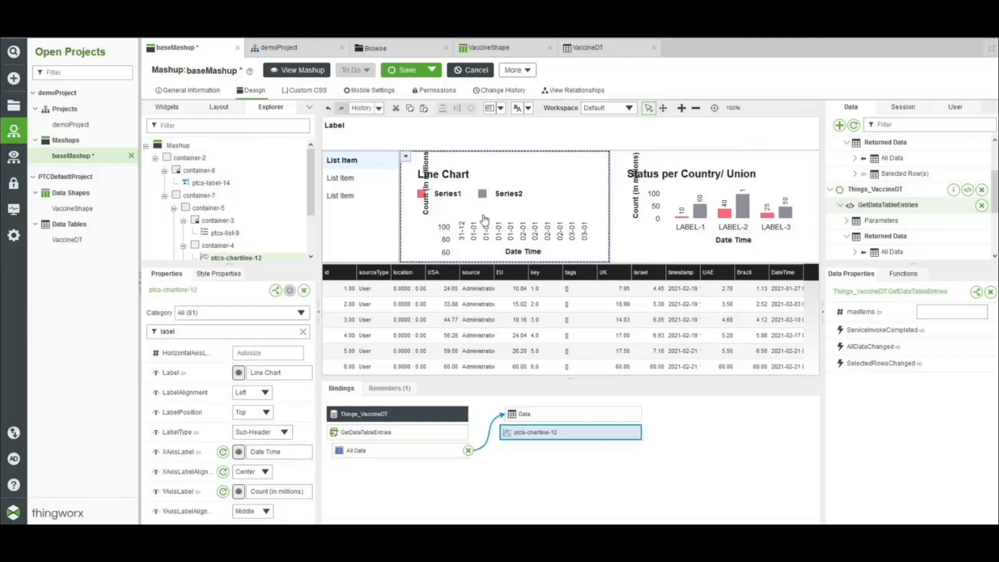
pyautogui.moveTo(290, 371); pyautogui.dragTo(218, 363)
pyautogui.write('Global Status')
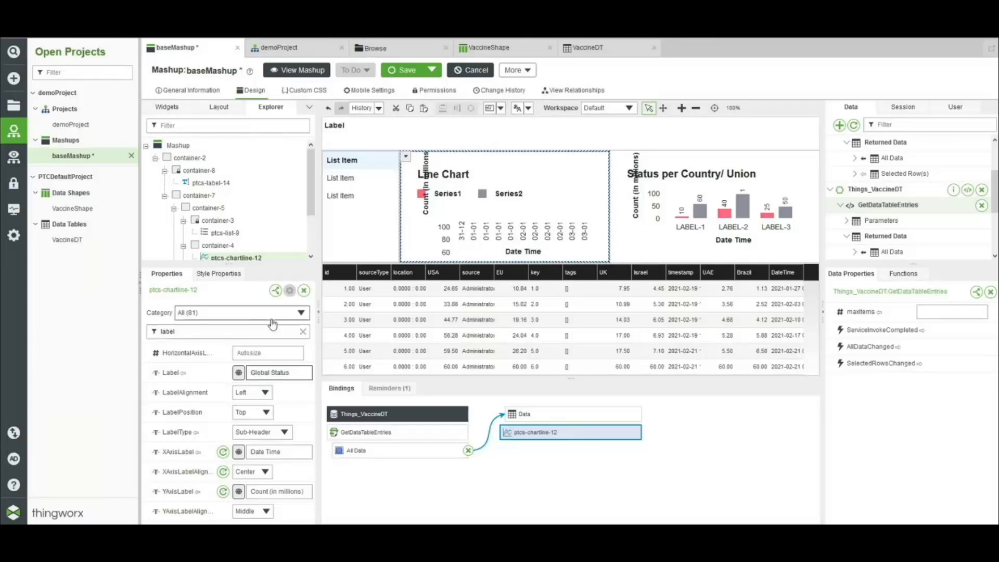
pyautogui.click(303, 332)
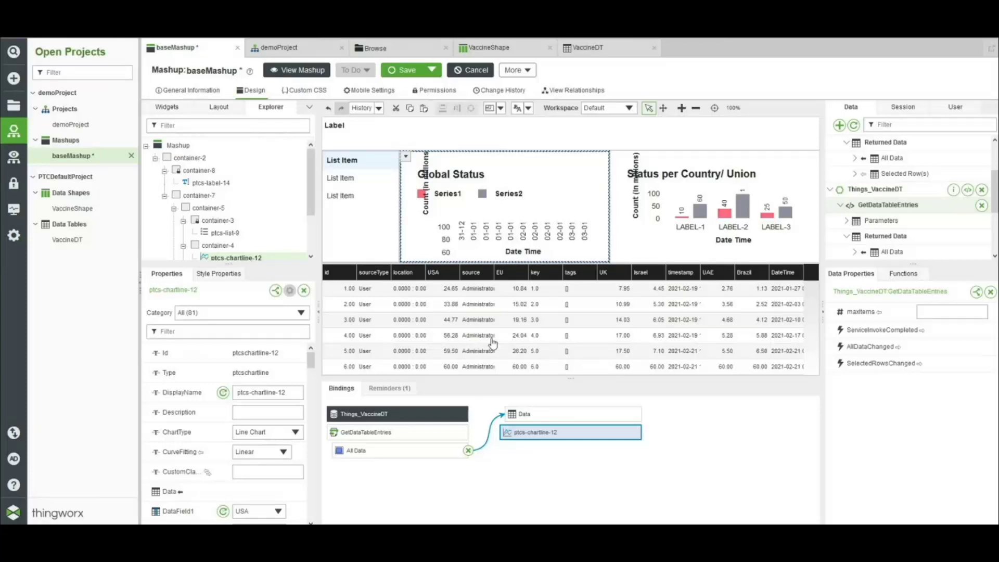
# - Open the advanced grid's column configuration and hide the id, sourceType and location columns
pyautogui.click(493, 343)
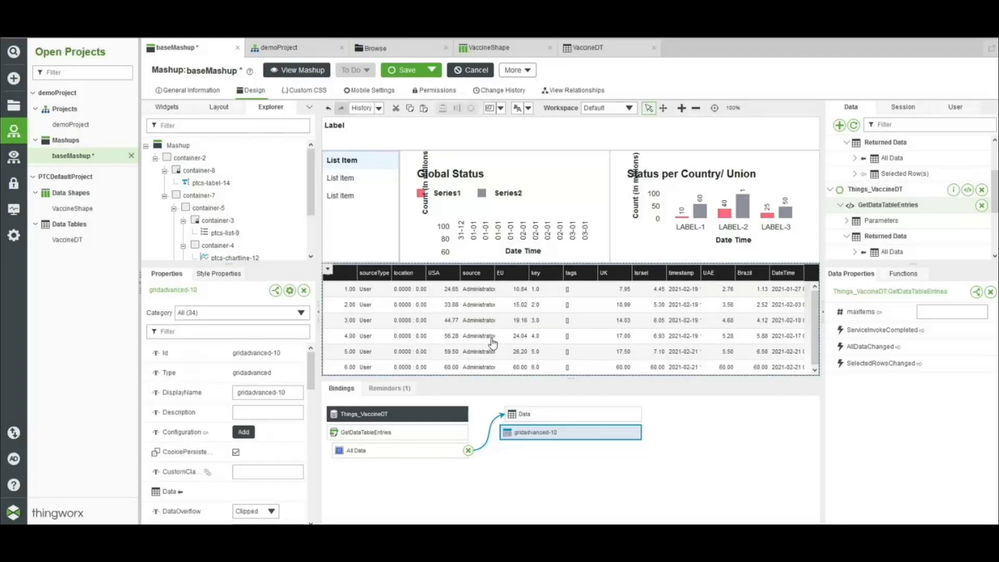
pyautogui.click(328, 270)
pyautogui.click(290, 291)
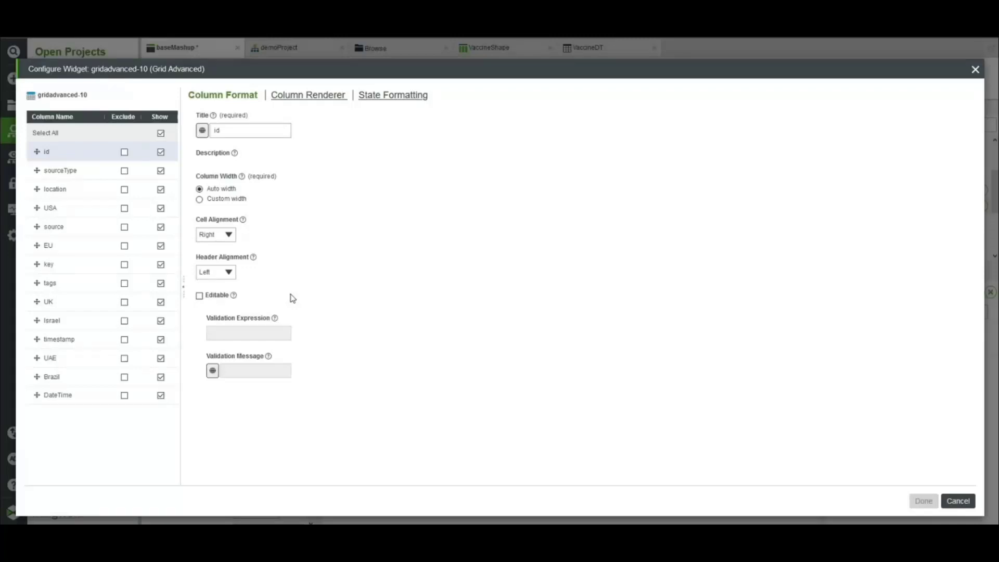
pyautogui.click(162, 153)
pyautogui.click(162, 176)
pyautogui.click(161, 190)
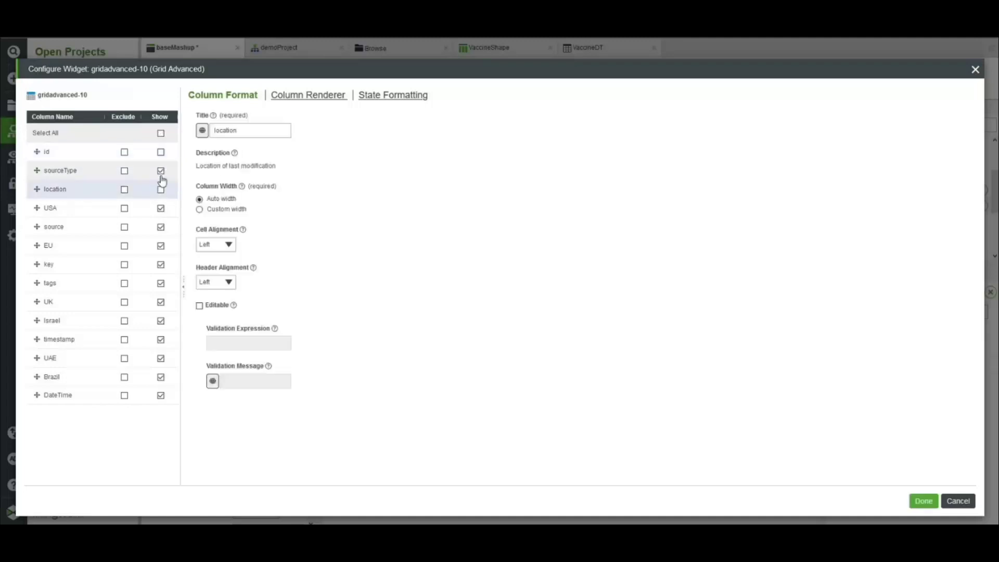
pyautogui.click(161, 171)
# - Set the USA column's cell and header alignment to Center
pyautogui.click(143, 208)
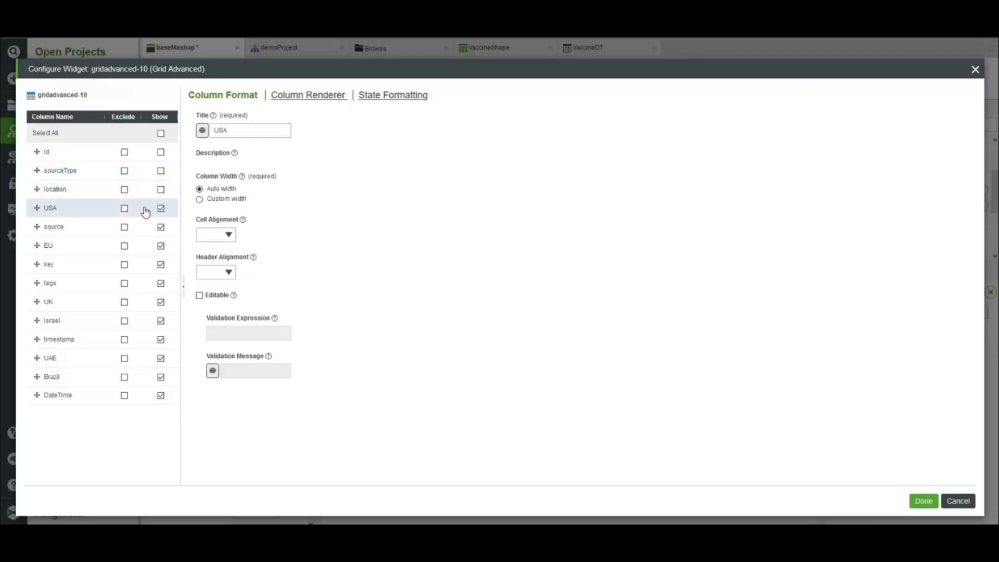
pyautogui.click(207, 236)
pyautogui.click(216, 286)
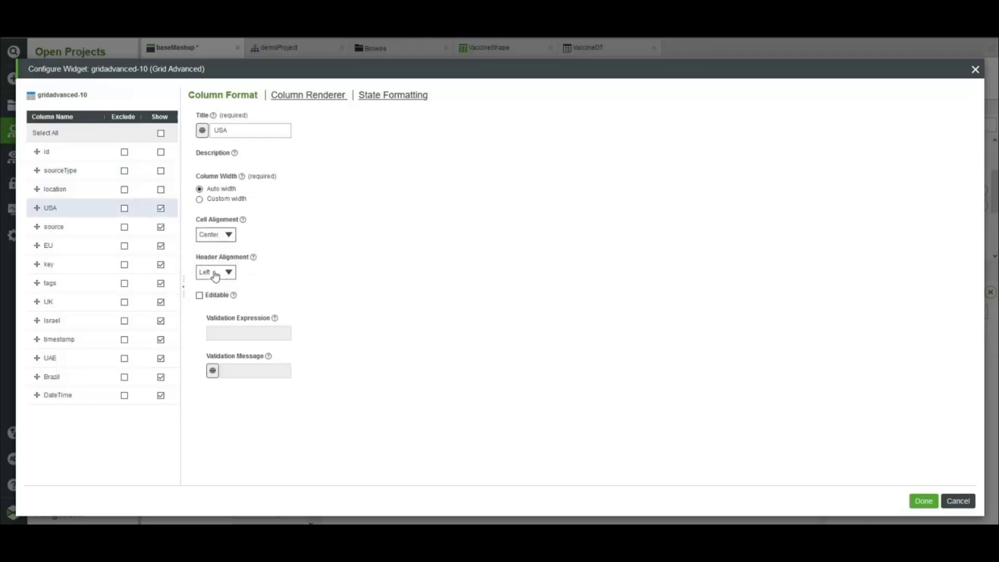
pyautogui.click(215, 276)
pyautogui.click(209, 330)
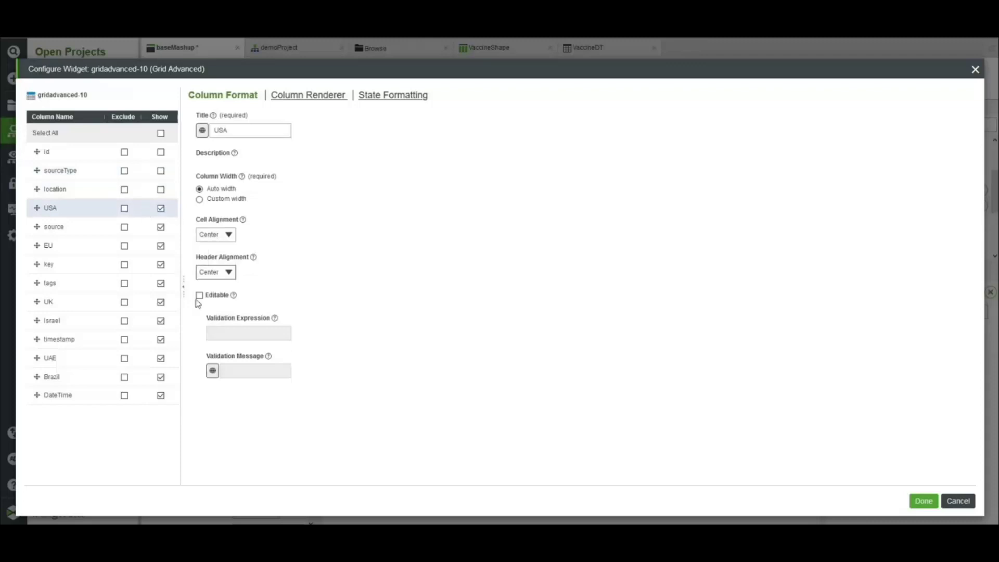
# - Hide the source column and set the EU column's cell and header alignment to Center
pyautogui.click(155, 228)
pyautogui.click(141, 247)
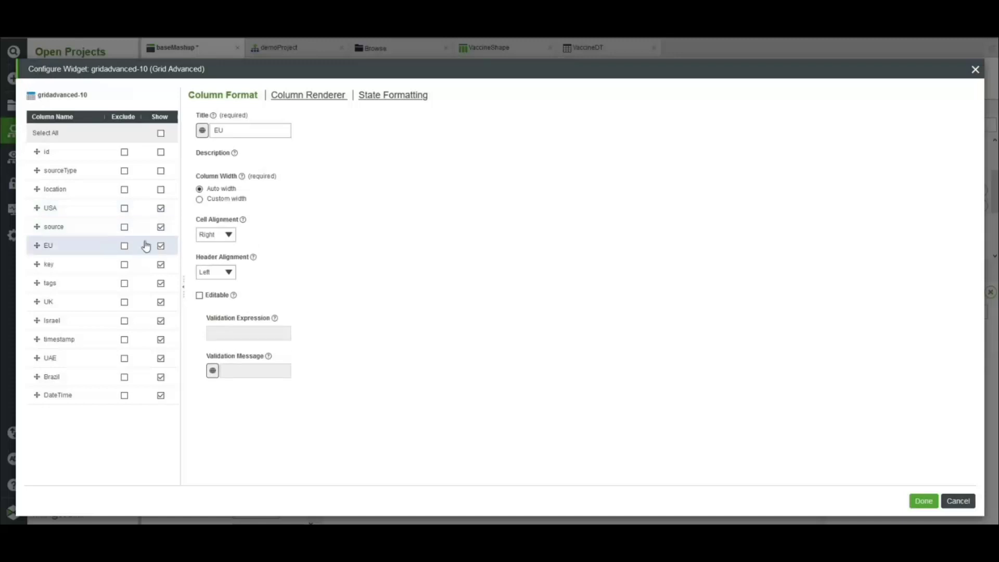
pyautogui.click(161, 227)
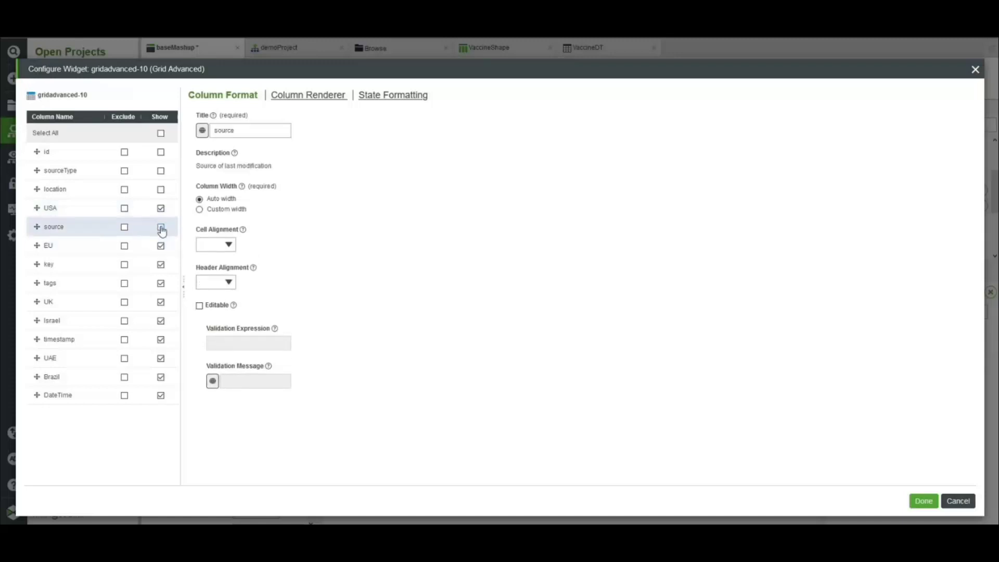
pyautogui.click(134, 250)
pyautogui.click(216, 235)
pyautogui.click(212, 286)
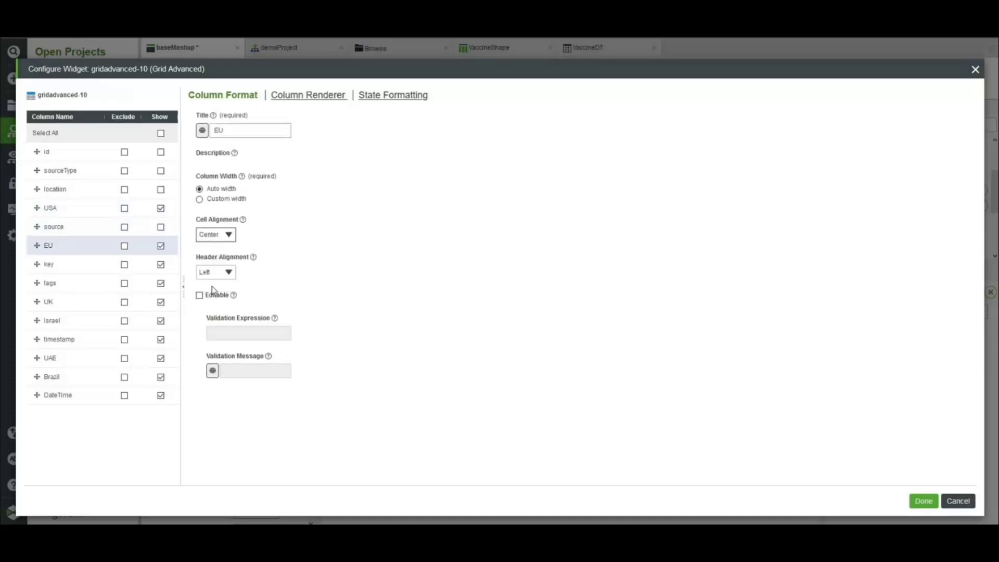
pyautogui.click(215, 272)
pyautogui.click(209, 318)
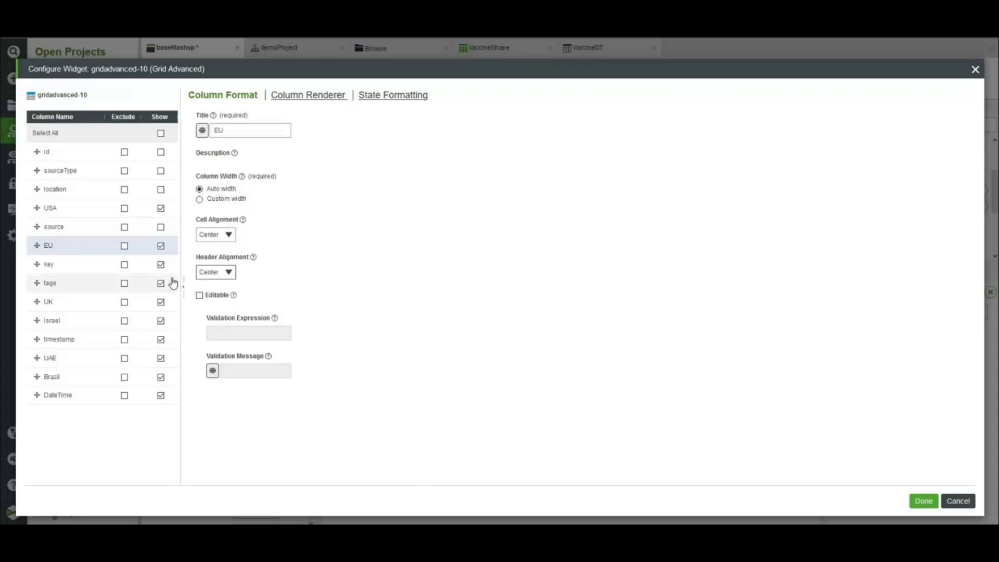
# - Hide the key and tags columns of the grid
pyautogui.click(161, 265)
pyautogui.click(162, 290)
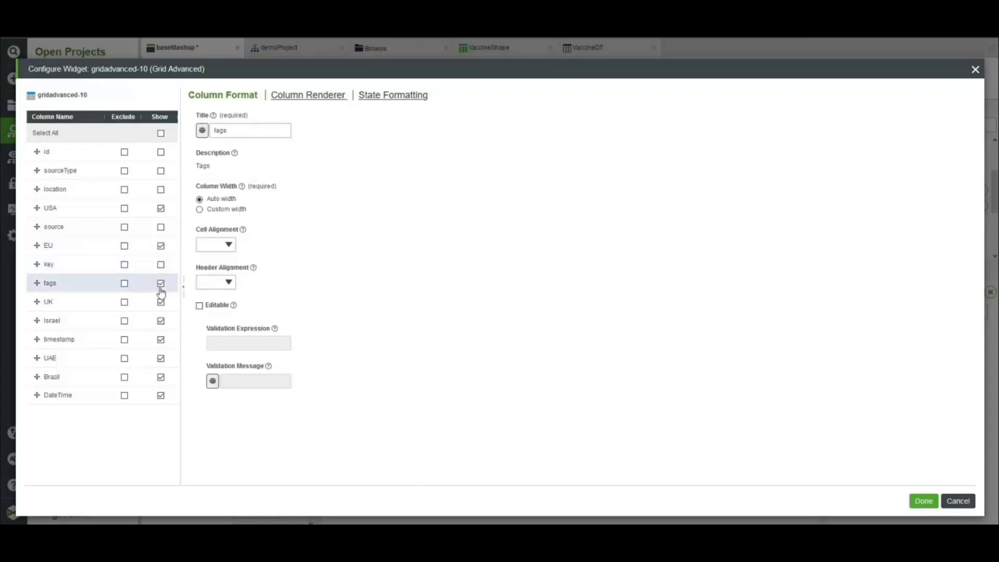
pyautogui.click(161, 283)
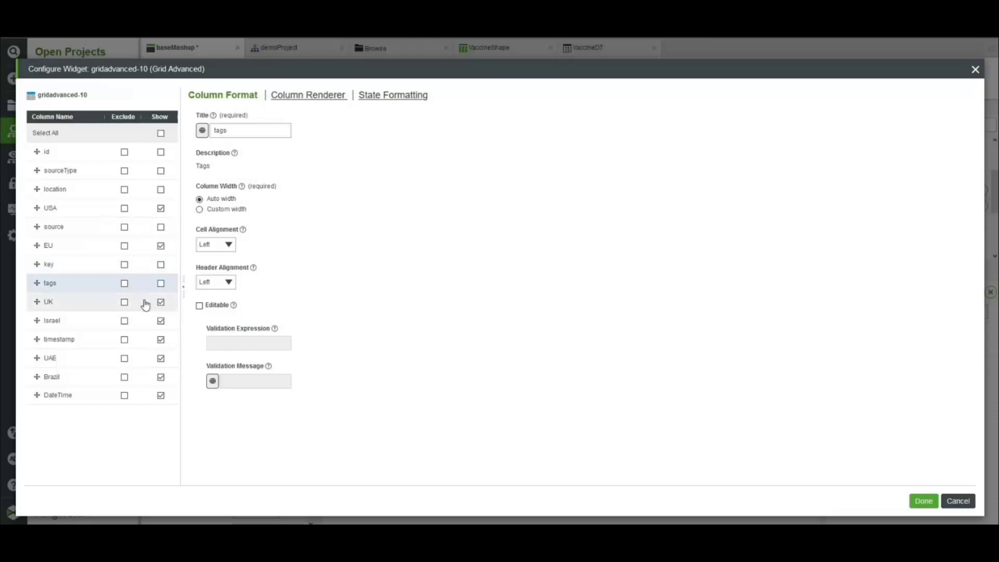
# - Set the UK column's cell and header alignment to Center
pyautogui.click(146, 305)
pyautogui.click(209, 235)
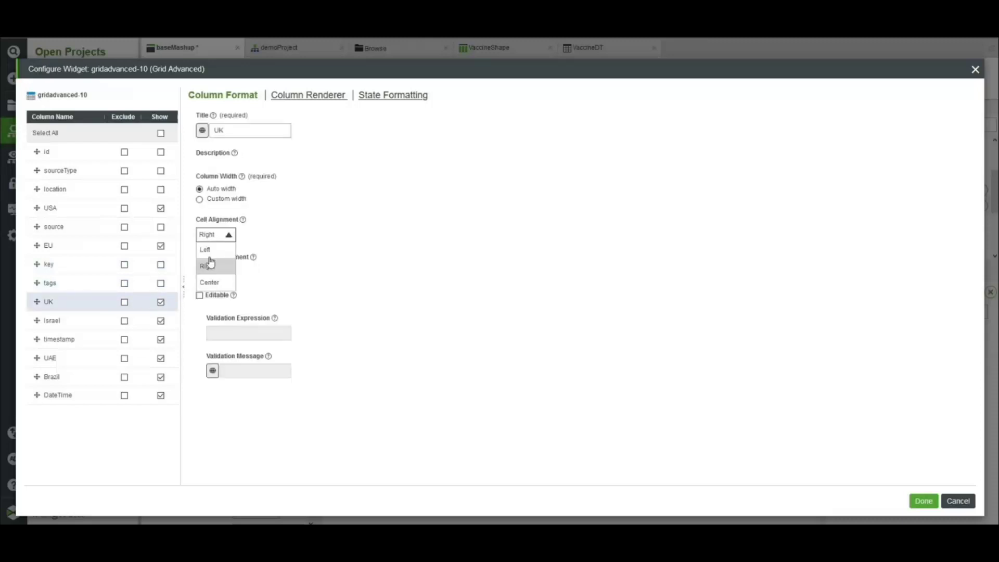
pyautogui.click(210, 284)
pyautogui.click(216, 272)
pyautogui.click(211, 319)
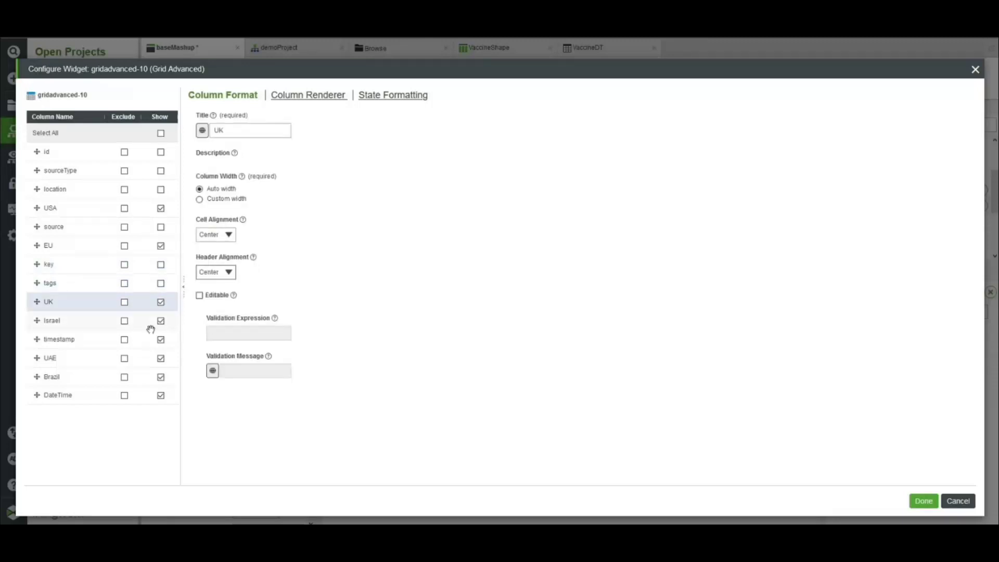
# - Set the Israel column's cell and header alignment to Center
pyautogui.click(137, 323)
pyautogui.click(208, 234)
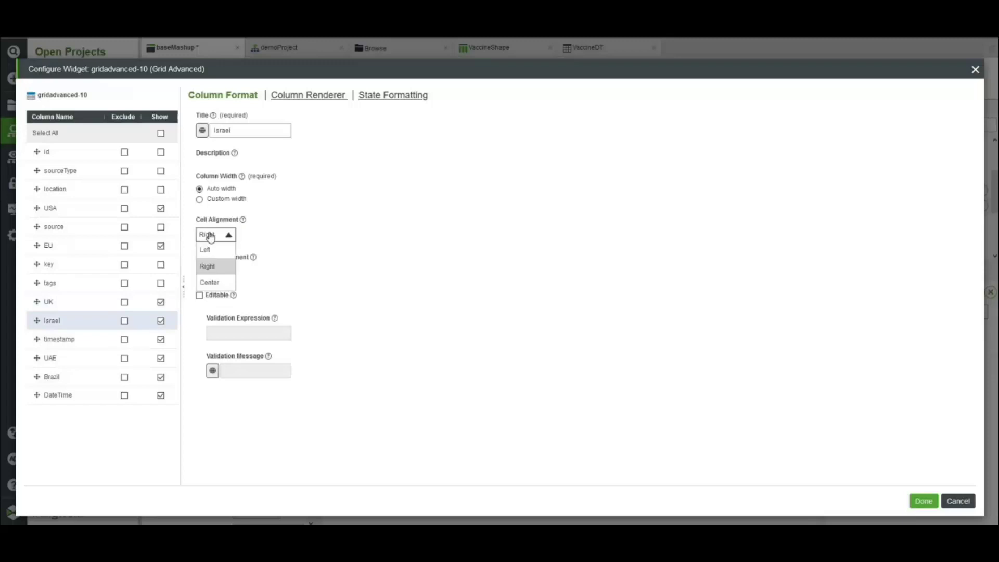
pyautogui.click(211, 284)
pyautogui.click(216, 272)
pyautogui.click(211, 320)
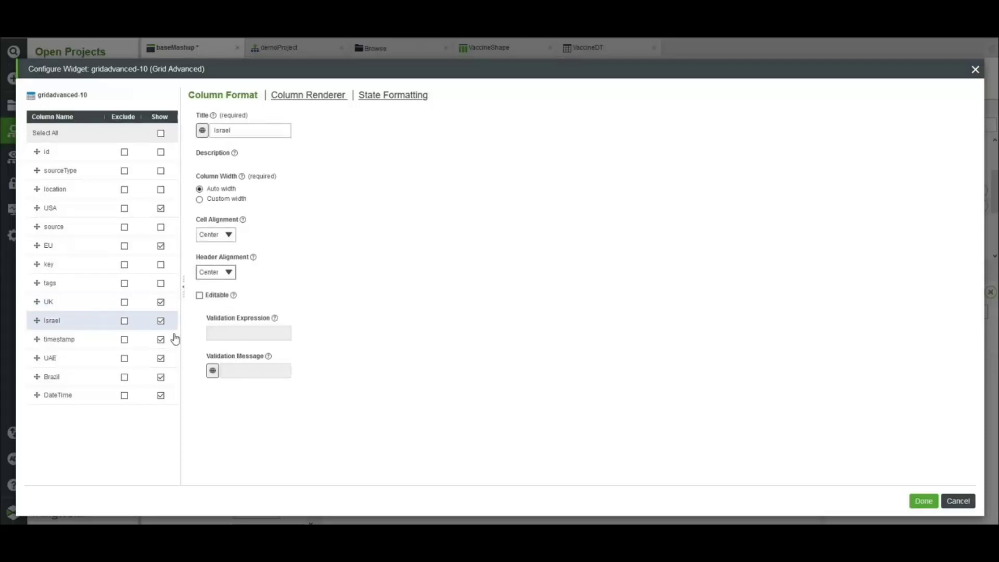
# - Hide the timestamp column and set the UAE column's cell and header alignment to Center
pyautogui.click(161, 339)
pyautogui.click(143, 358)
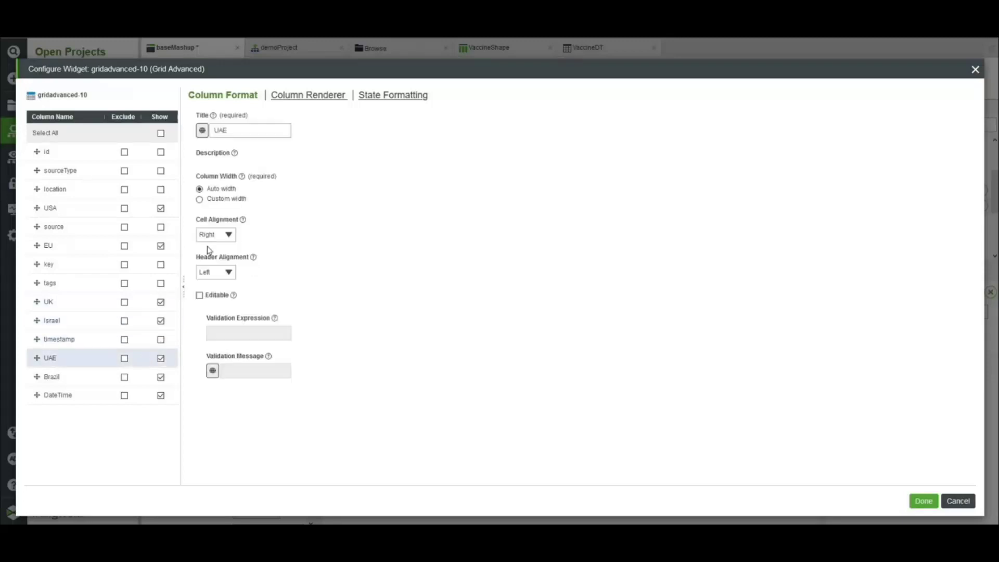
pyautogui.click(214, 234)
pyautogui.click(211, 283)
pyautogui.click(211, 272)
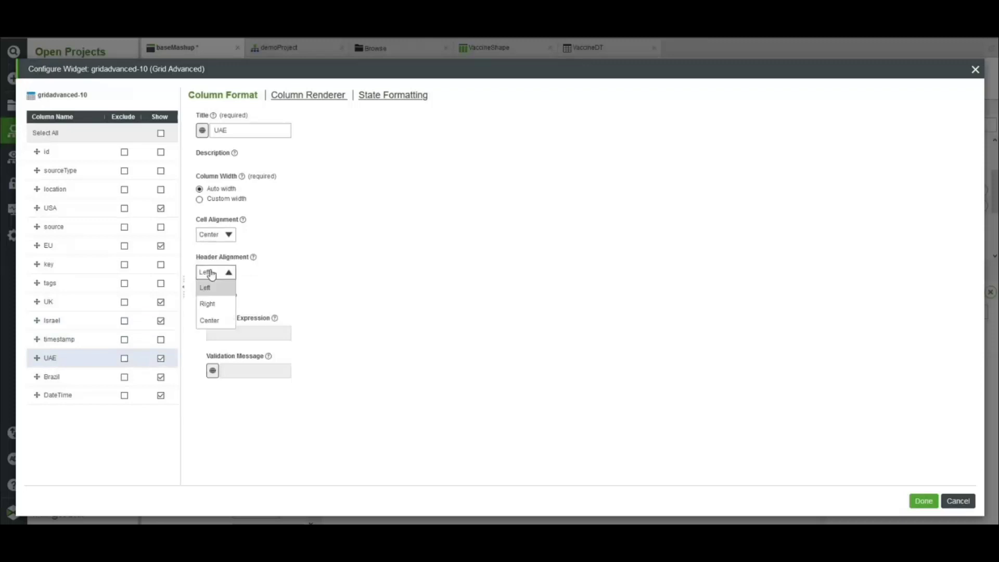
pyautogui.click(211, 320)
# - Set the Brazil column's cell and header alignment to Center
pyautogui.click(142, 378)
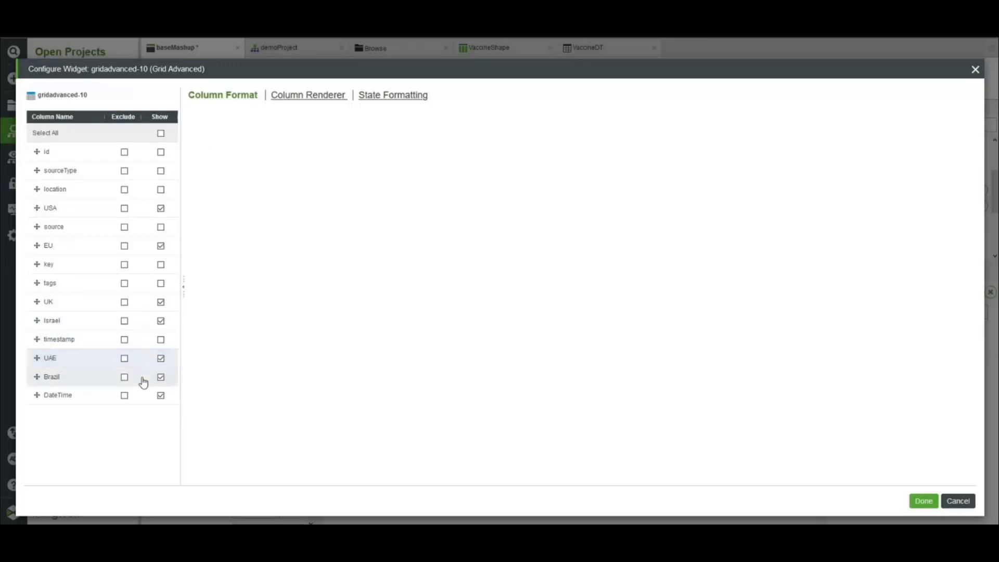
pyautogui.click(212, 235)
pyautogui.click(210, 284)
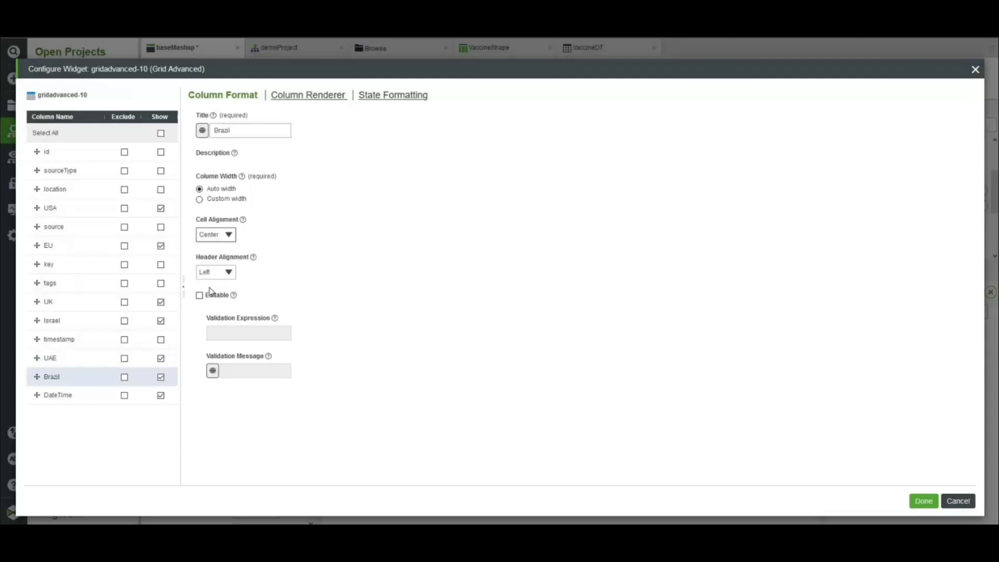
pyautogui.click(211, 271)
pyautogui.click(211, 319)
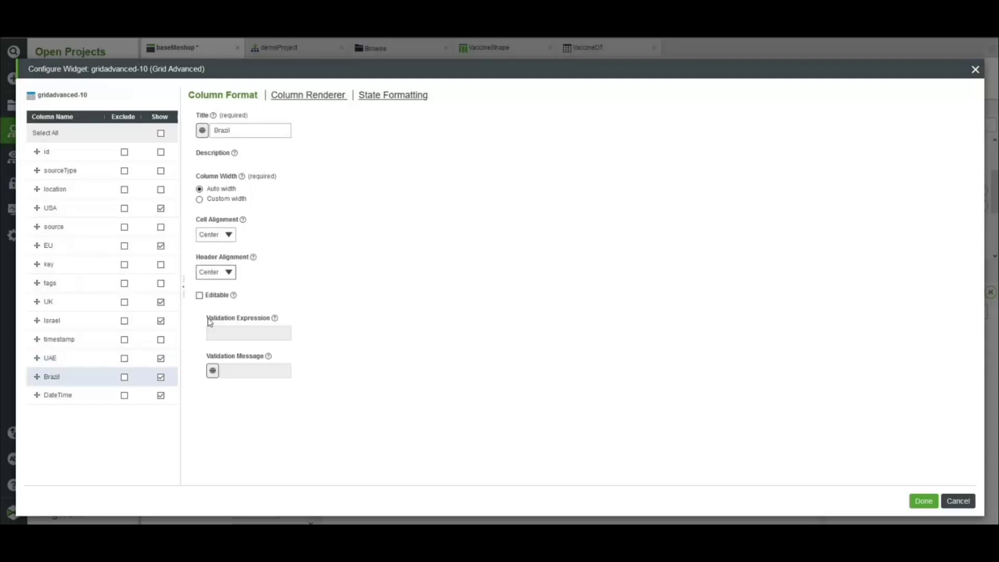
# - Set the DateTime column's cell and header alignment to Center and apply the grid configuration
pyautogui.click(144, 402)
pyautogui.click(214, 234)
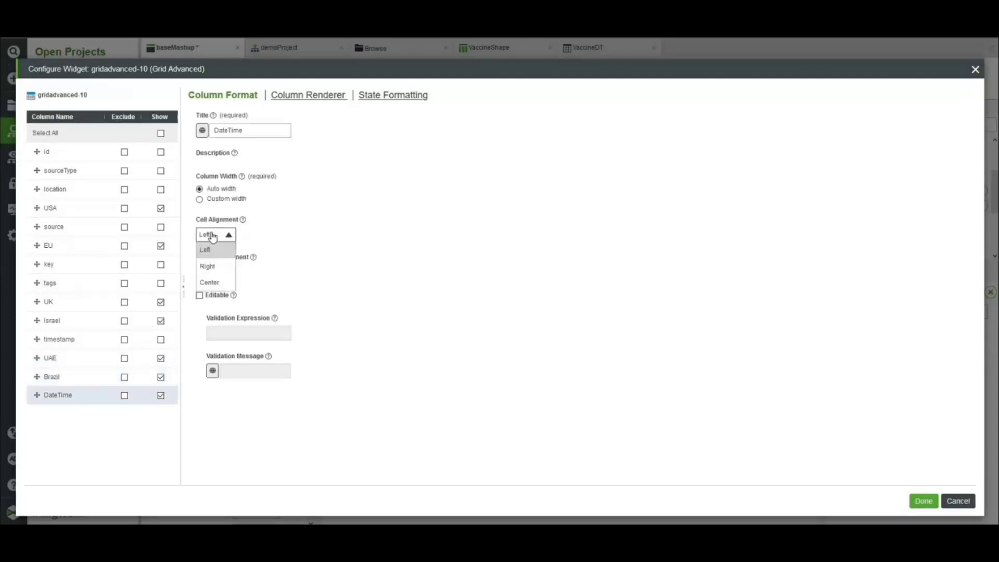
pyautogui.click(213, 284)
pyautogui.click(208, 272)
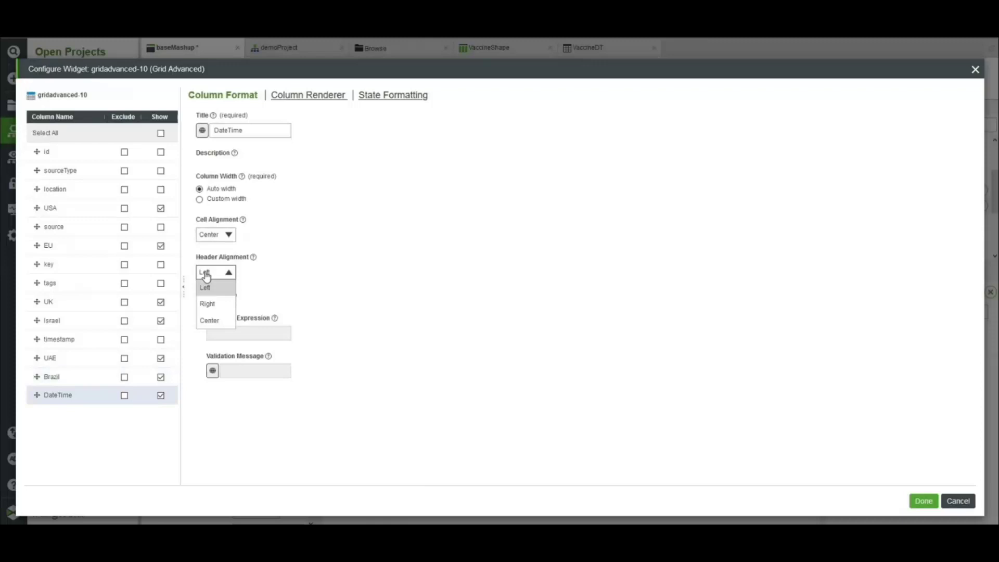
pyautogui.click(209, 321)
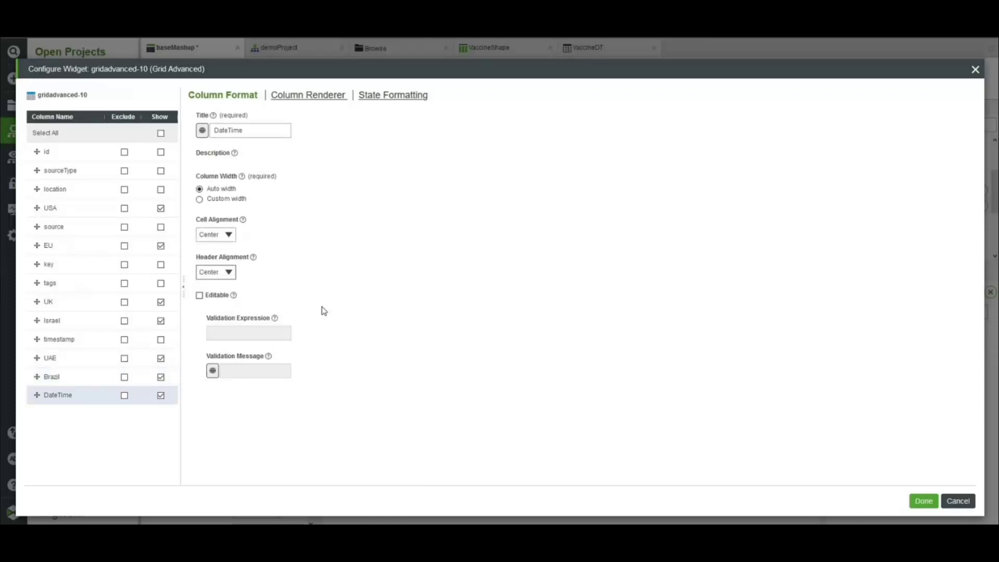
pyautogui.click(924, 501)
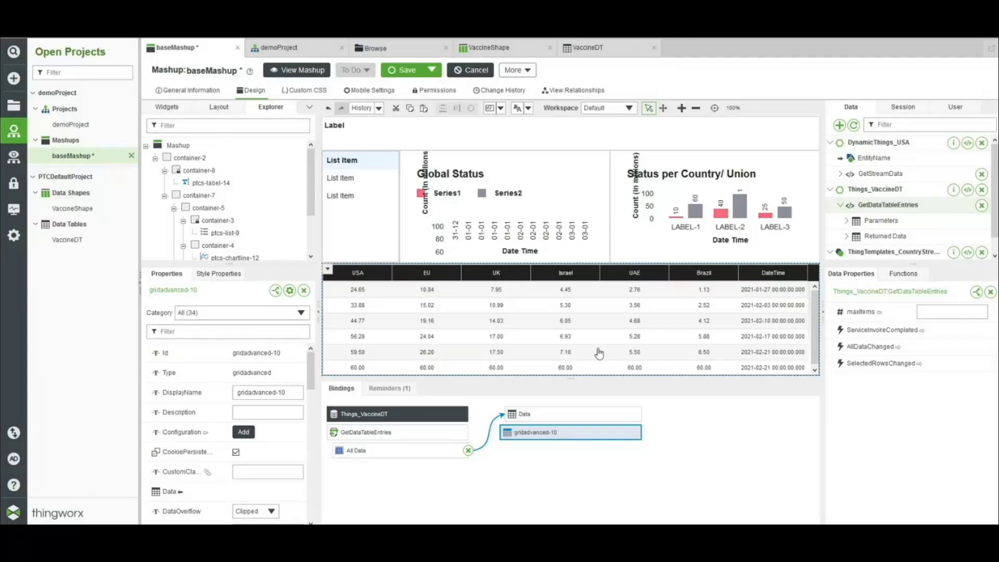
# - Set the text of the header label to "Covid-19 Status"
pyautogui.click(334, 129)
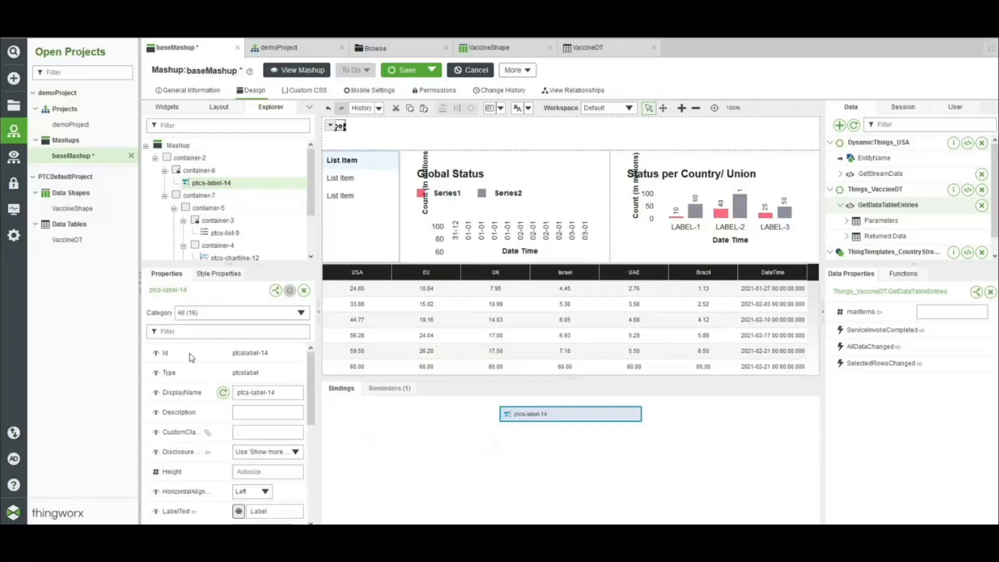
pyautogui.scroll(-1, 191, 357)
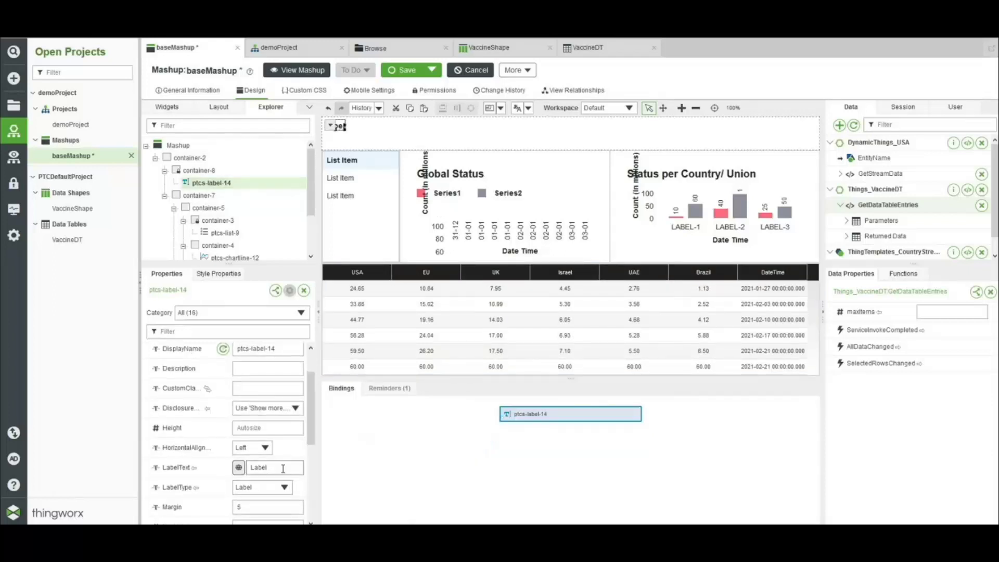
pyautogui.moveTo(283, 468); pyautogui.dragTo(204, 470)
pyautogui.write('Covid-19 Status')
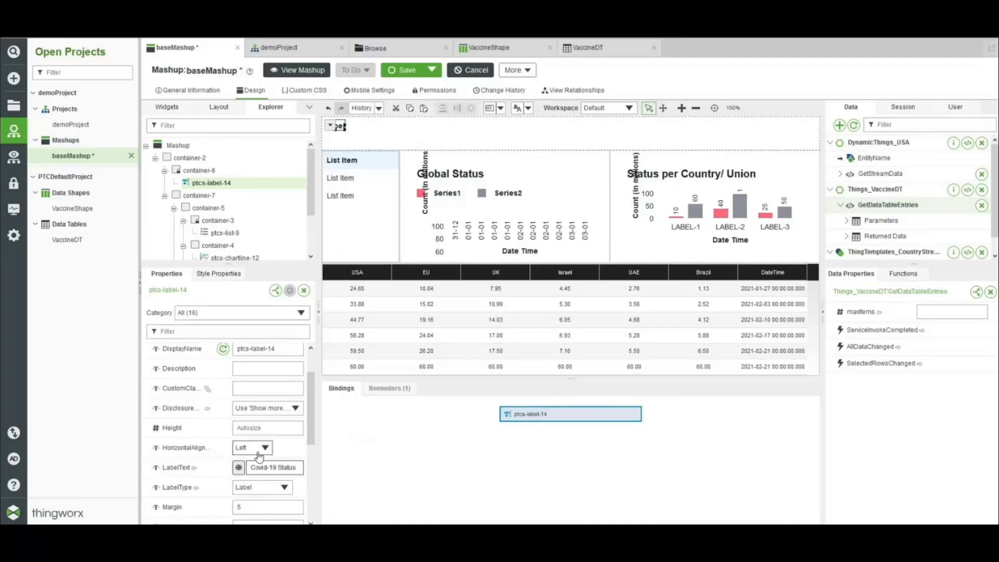
pyautogui.click(277, 447)
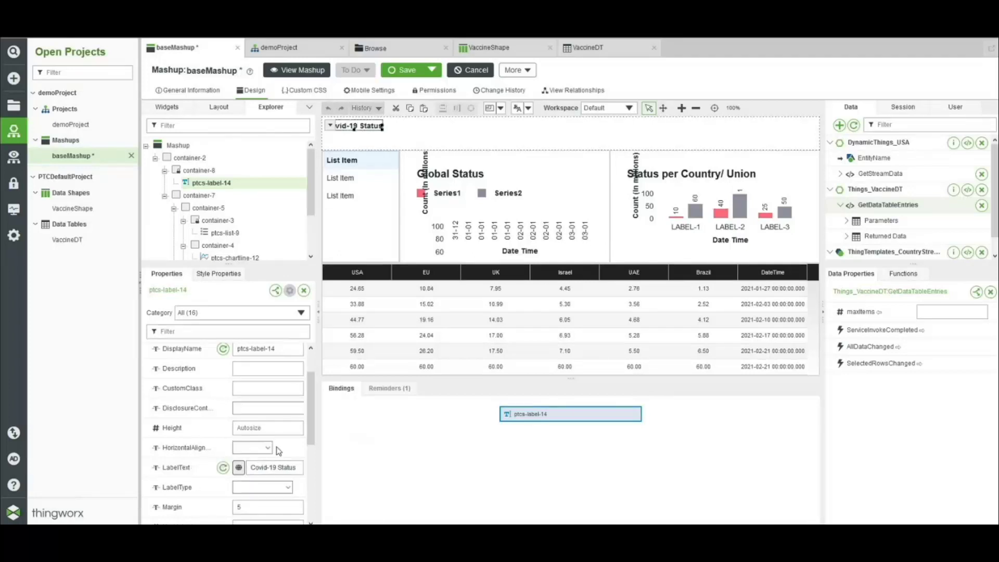
# - Set the base font size of the header label to 42px in its style properties
pyautogui.click(217, 276)
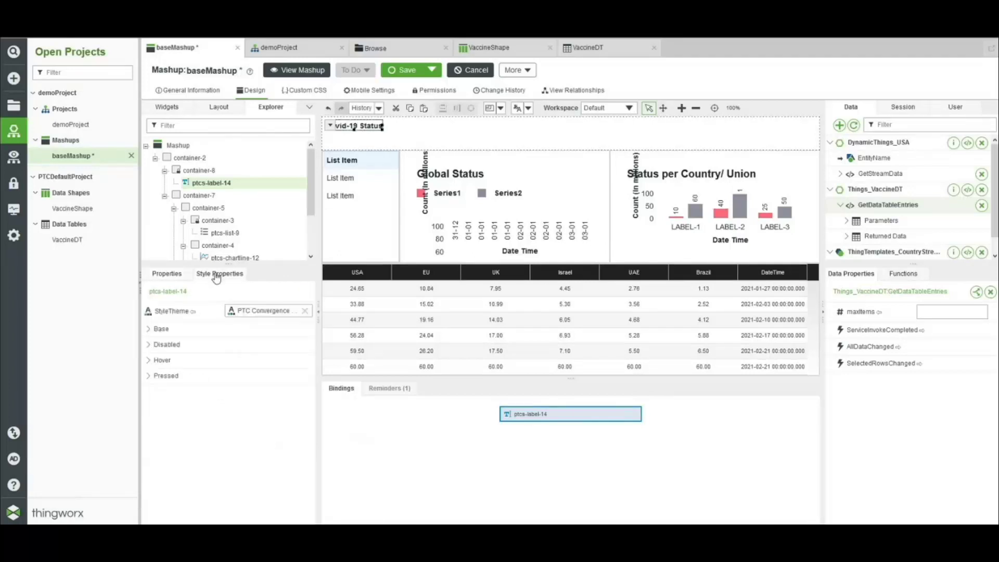
pyautogui.click(167, 330)
pyautogui.click(169, 345)
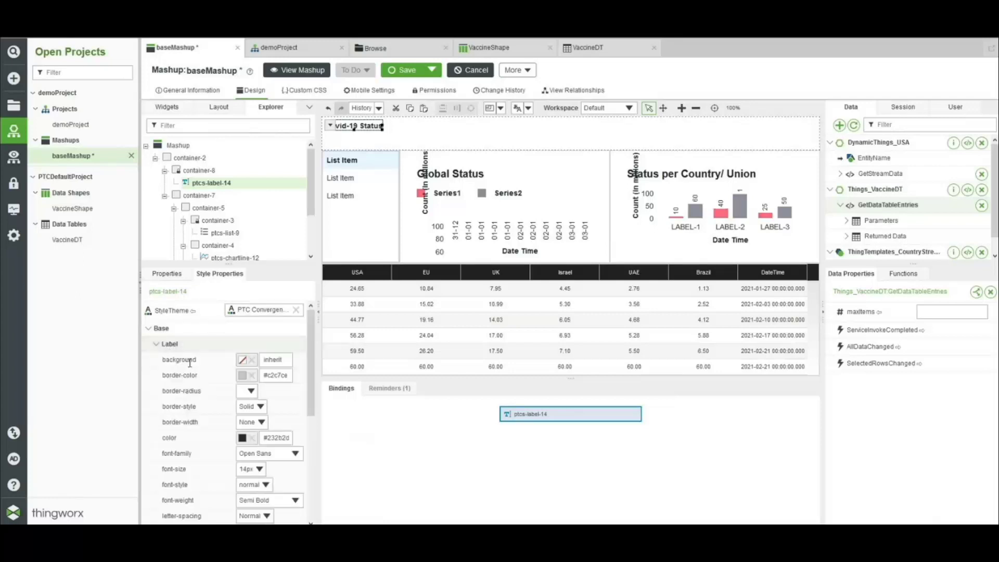
pyautogui.scroll(-1, 190, 363)
pyautogui.click(250, 437)
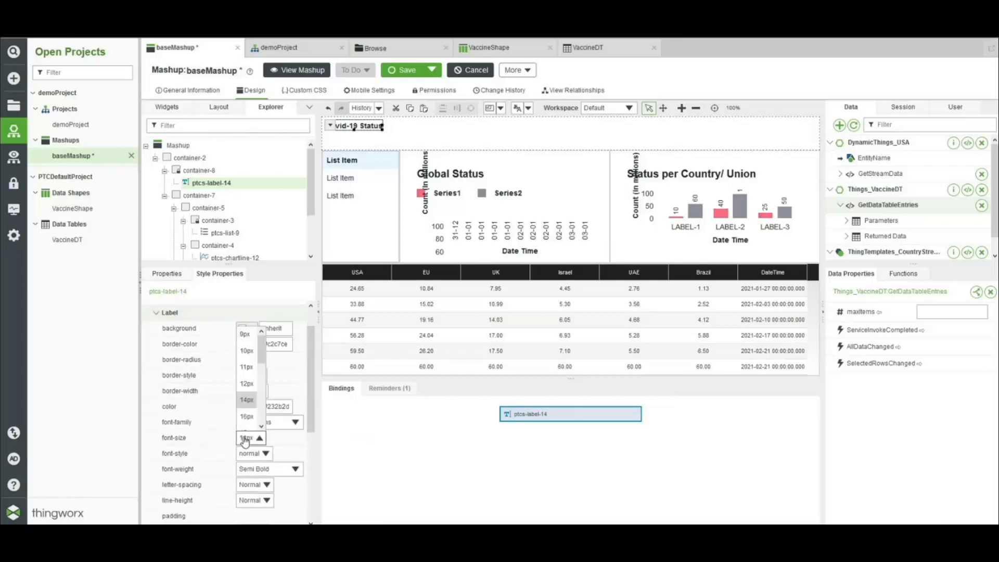
pyautogui.scroll(-5, 250, 404)
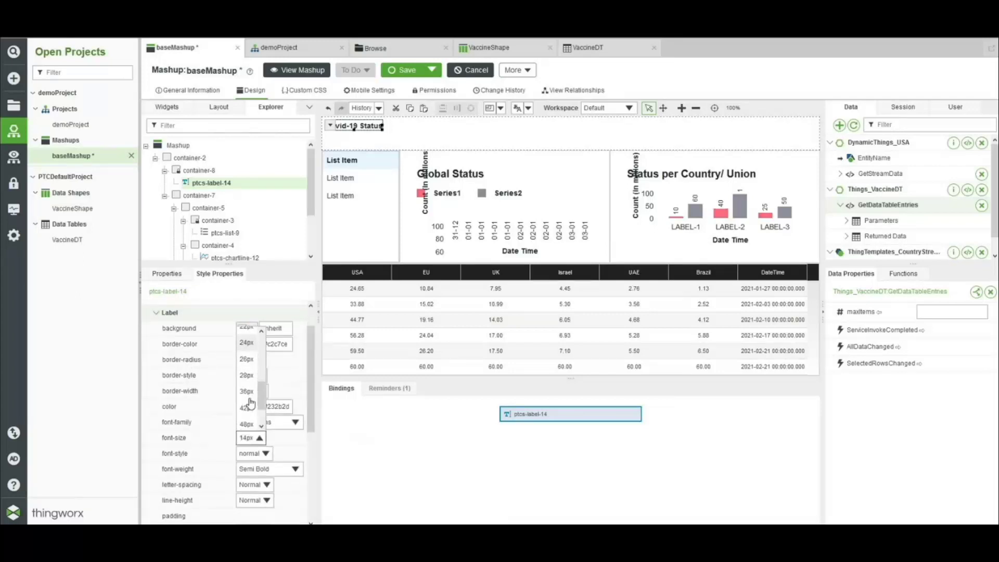
pyautogui.click(248, 397)
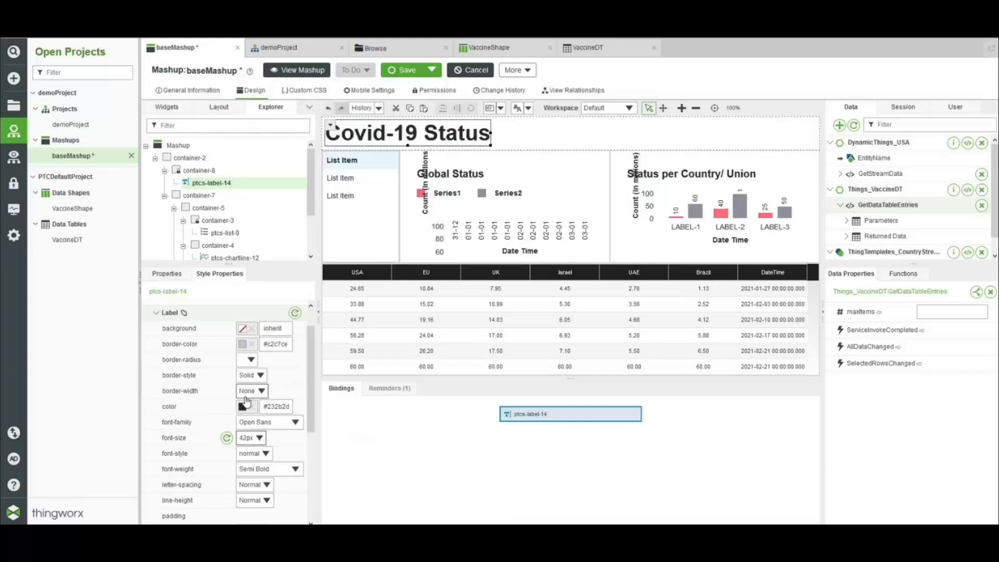
# - Center the contents of the header container both vertically and horizontally
pyautogui.click(539, 142)
pyautogui.click(217, 108)
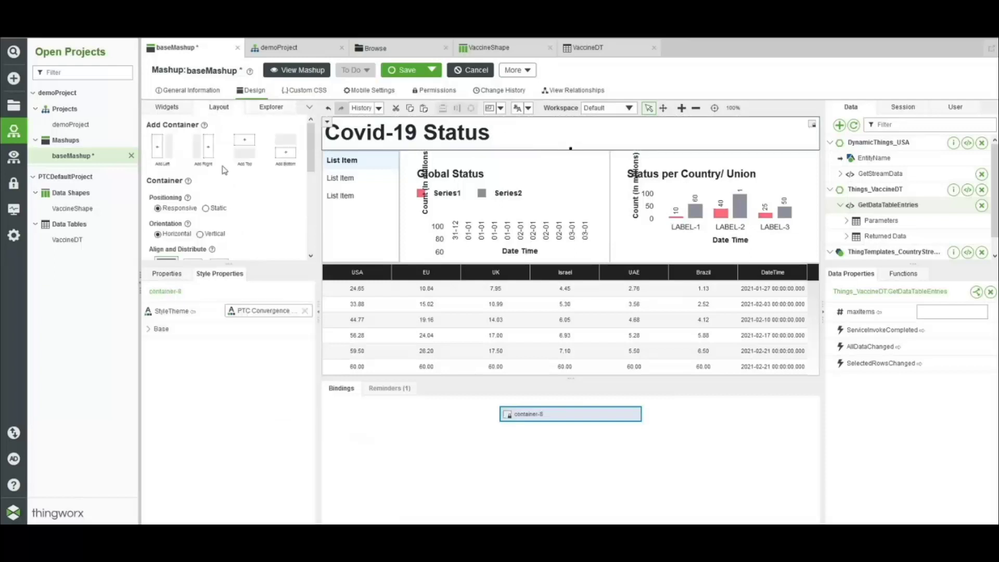
pyautogui.scroll(-2, 218, 193)
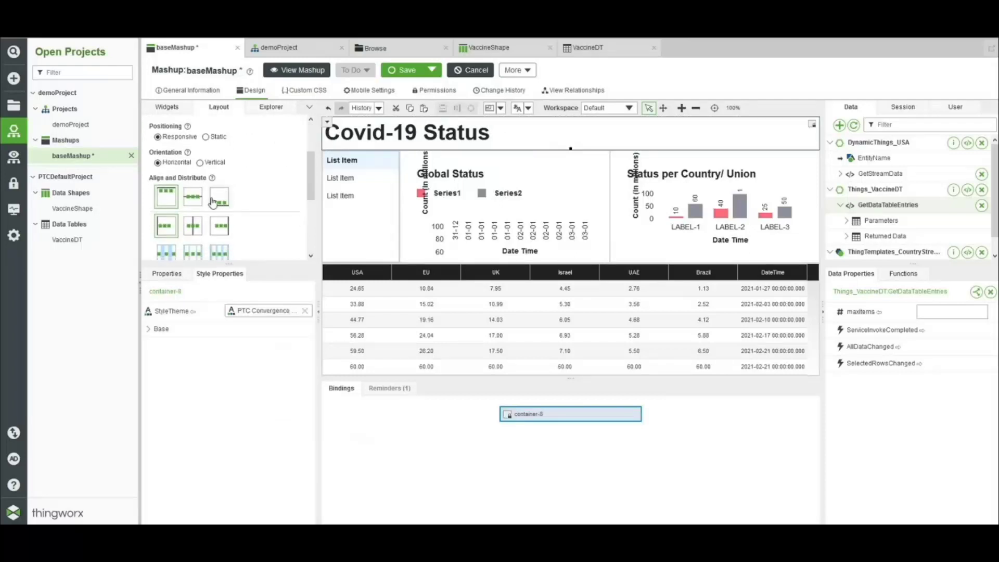
pyautogui.click(193, 201)
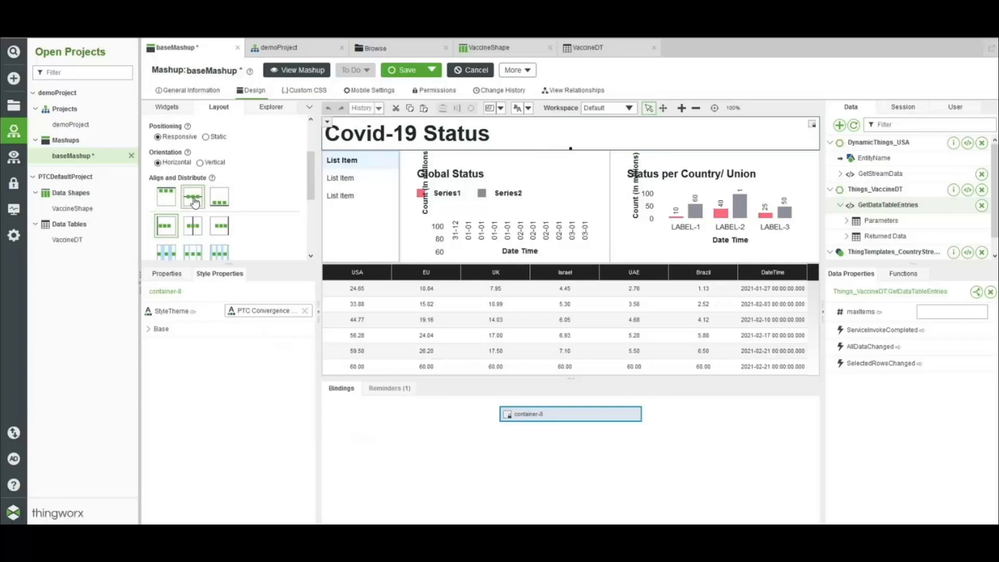
pyautogui.click(194, 227)
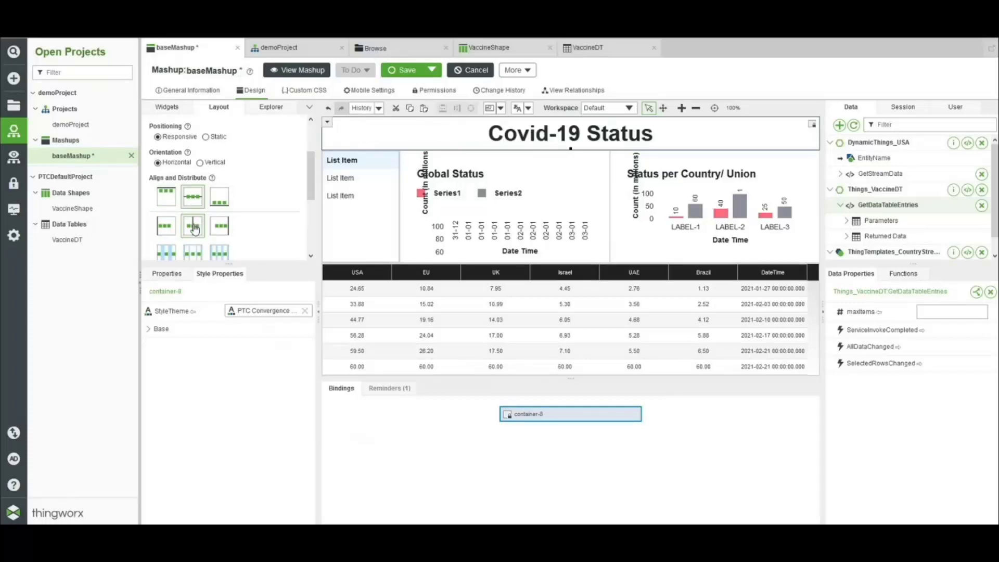
# - Preview the mashup and select EU in the list to examine its bar chart
pyautogui.click(289, 72)
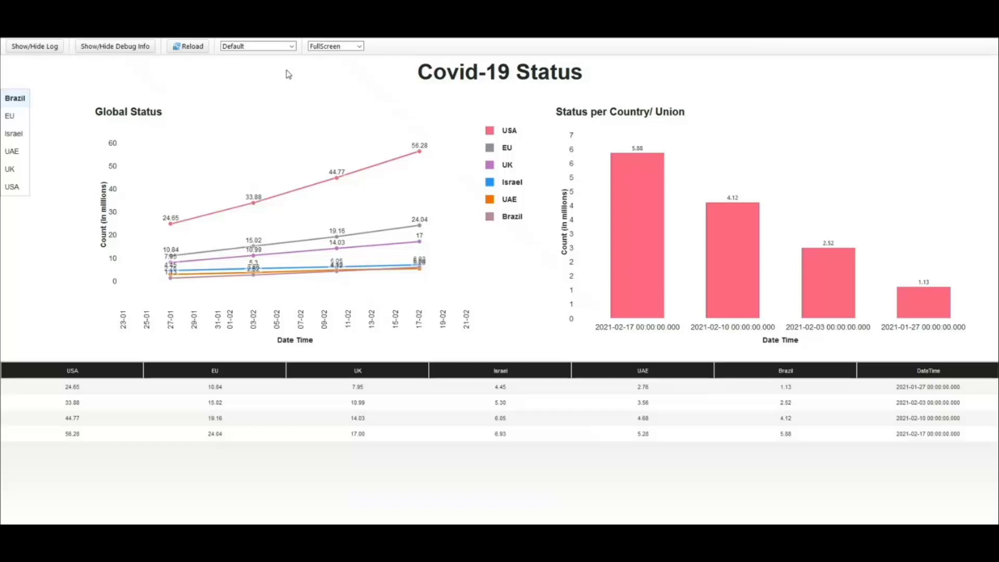
pyautogui.click(16, 116)
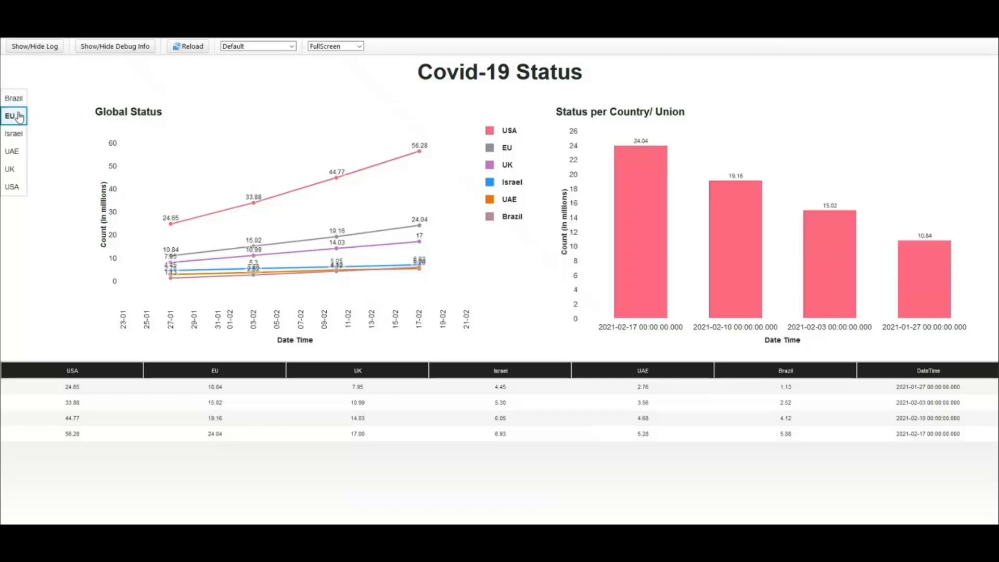
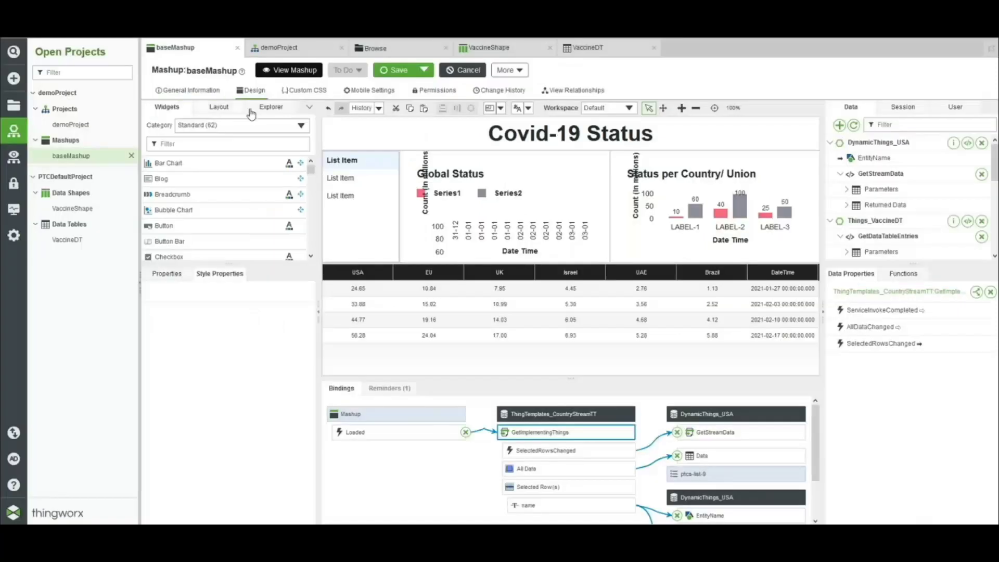
# - Enable expand and collapse on container-11, which holds the bar chart, and turn off its Expanded property
pyautogui.click(271, 108)
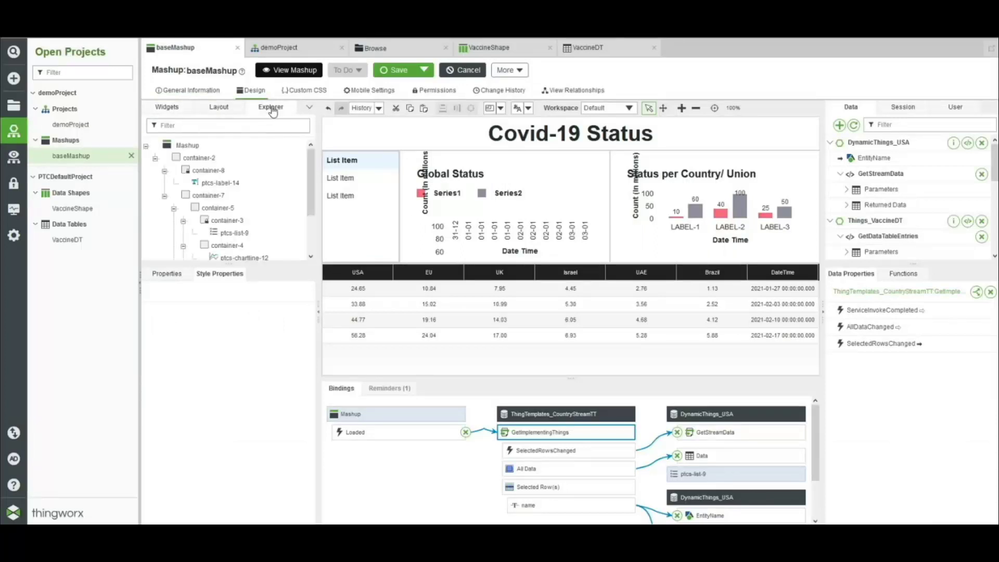
pyautogui.scroll(-2, 267, 189)
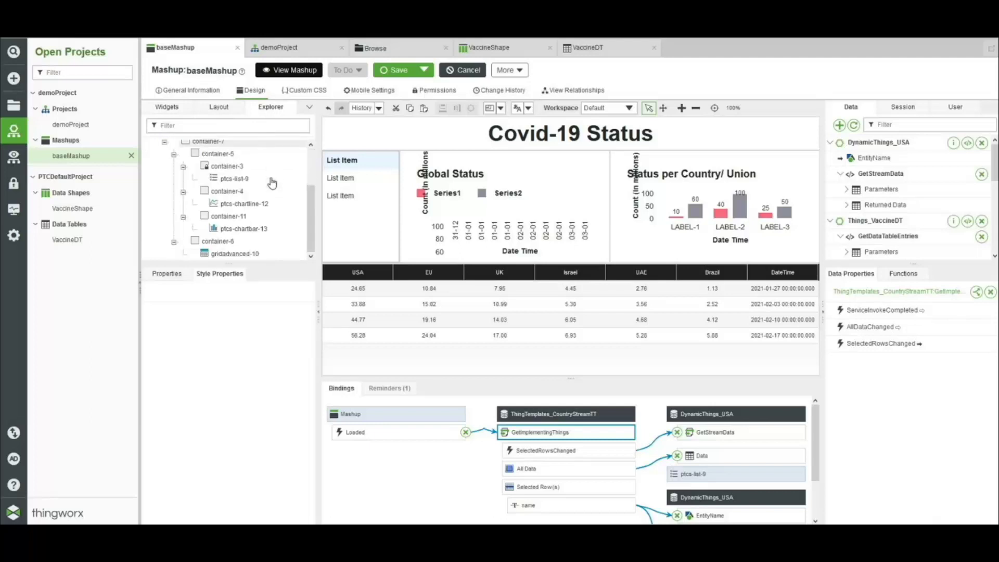
pyautogui.click(233, 221)
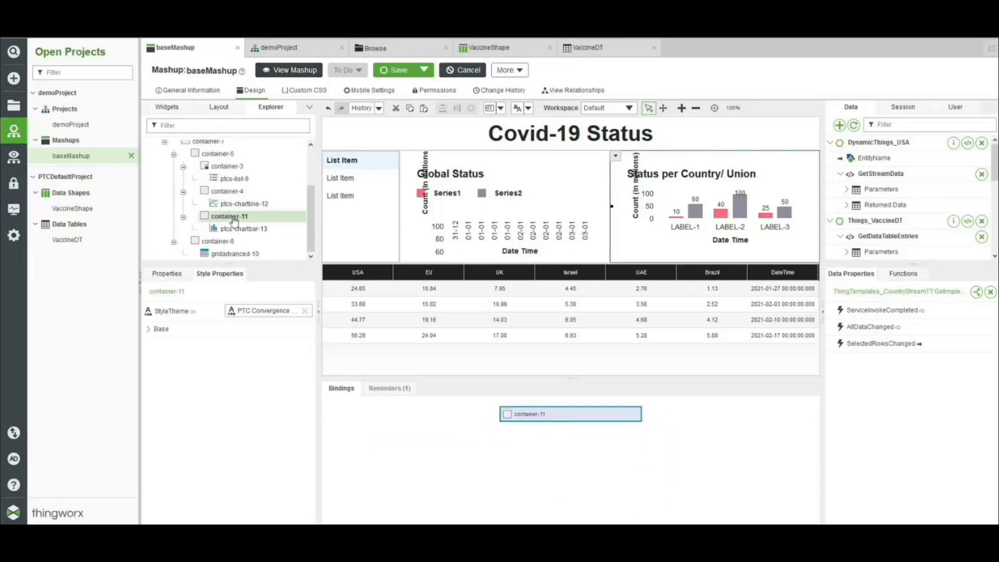
pyautogui.click(171, 274)
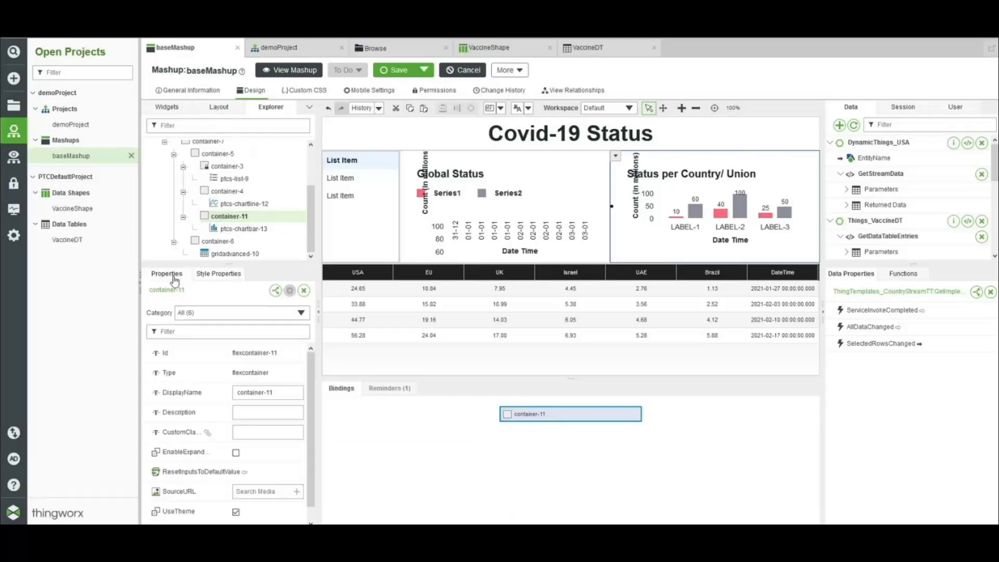
pyautogui.click(237, 453)
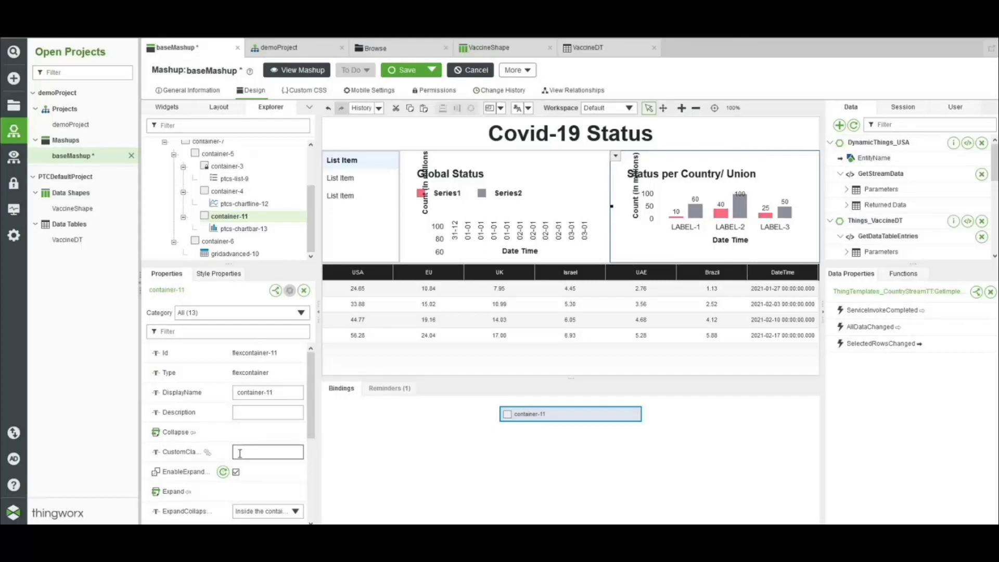
pyautogui.scroll(-1, 270, 484)
pyautogui.scroll(-1, 270, 484)
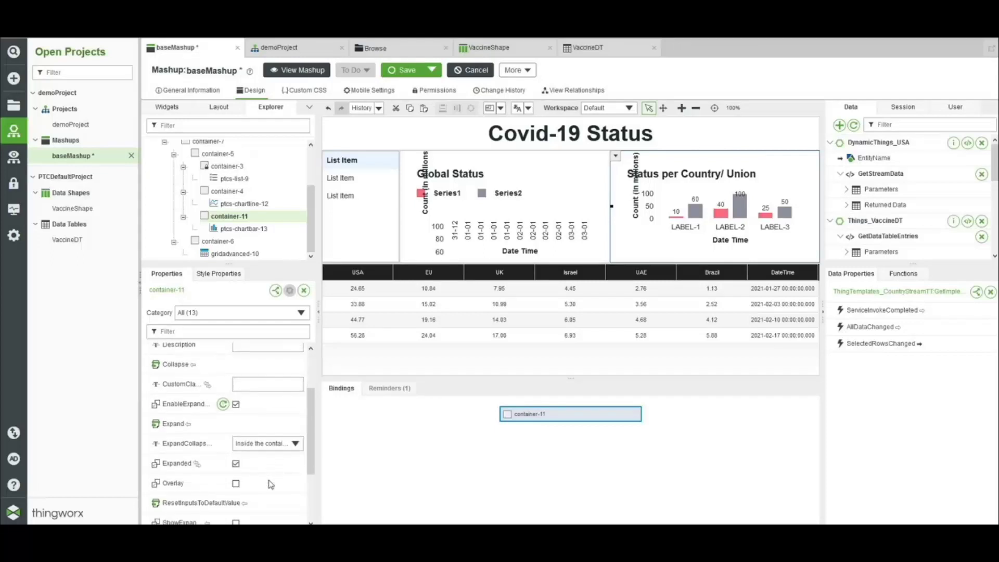
pyautogui.click(236, 464)
# - Bind the SelectedItemsChanged event of ptcs-list-9 to the Expand service of container-11
pyautogui.click(277, 291)
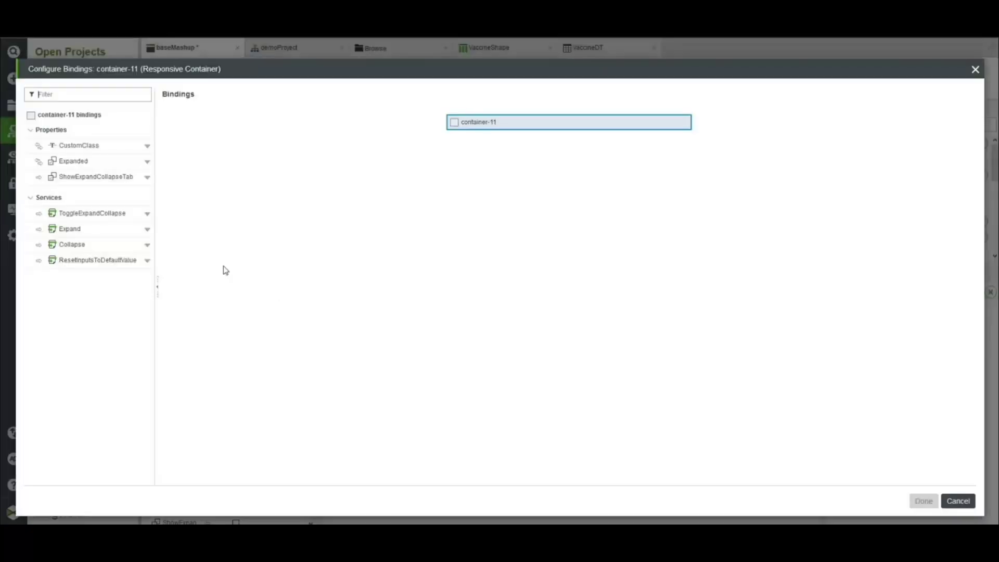
pyautogui.click(148, 232)
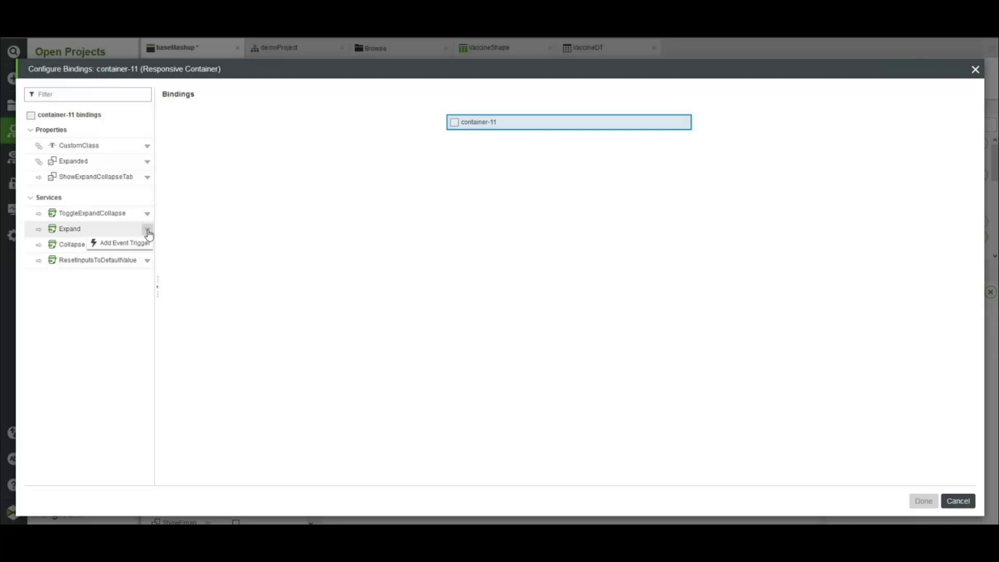
pyautogui.click(142, 245)
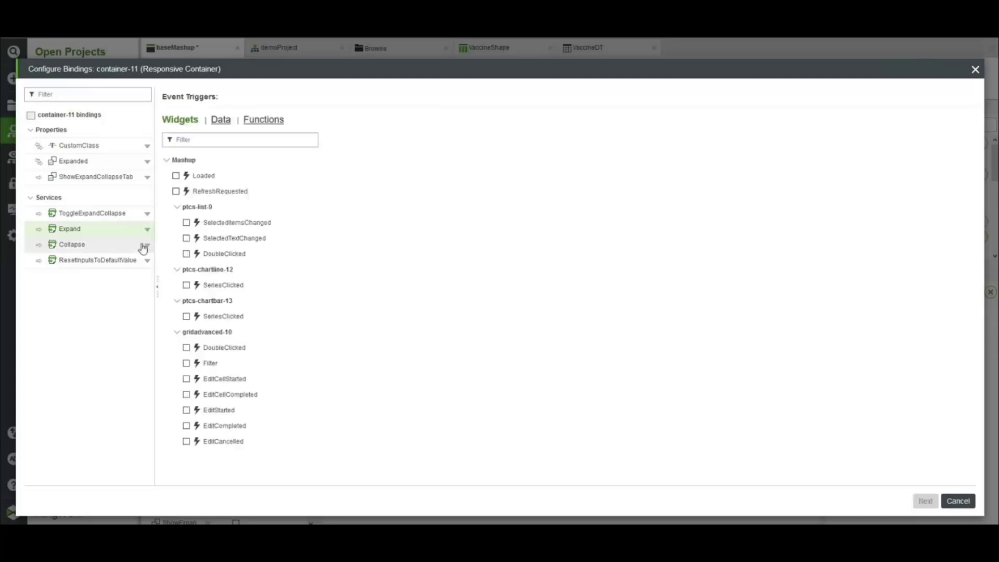
pyautogui.click(187, 223)
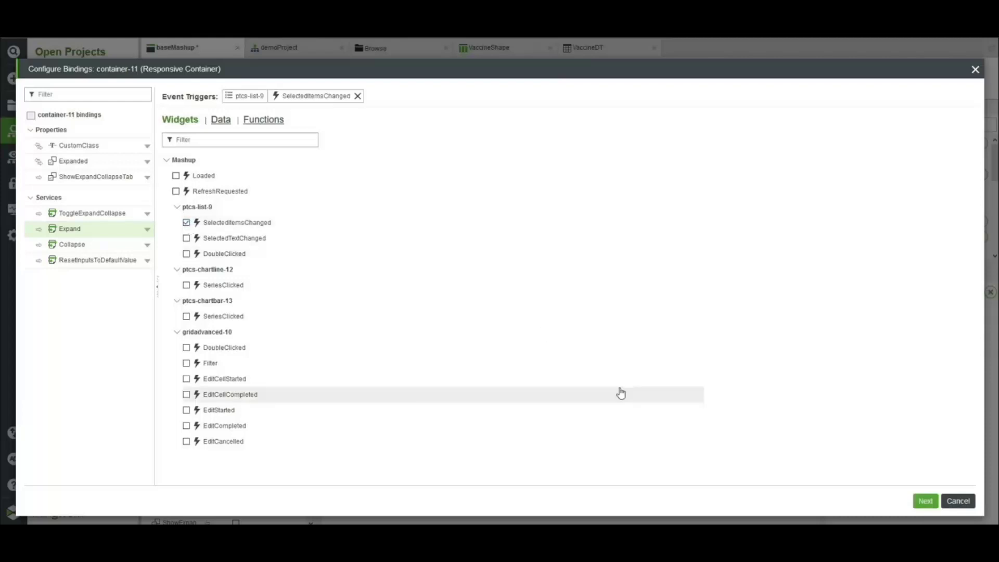
pyautogui.click(922, 502)
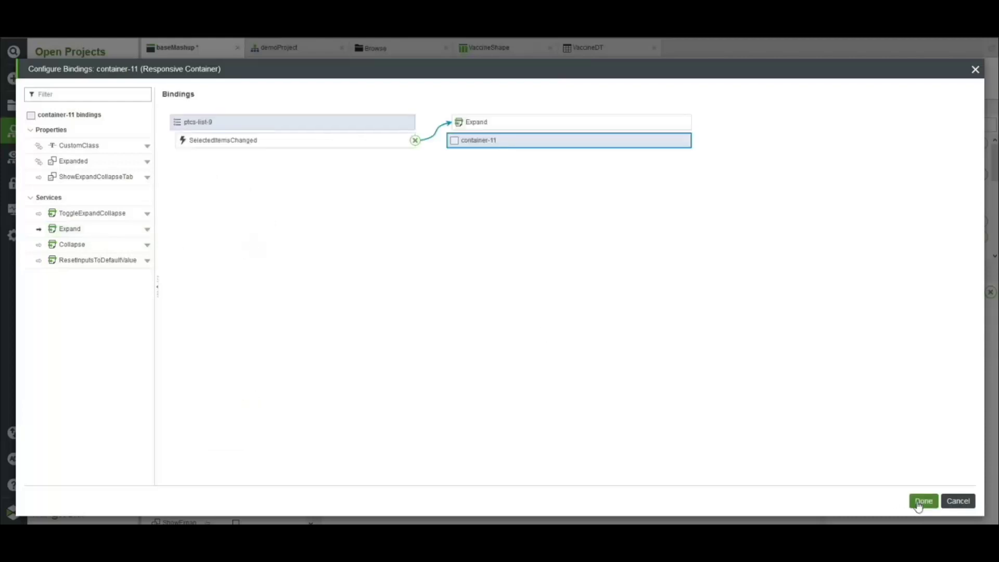
pyautogui.click(920, 502)
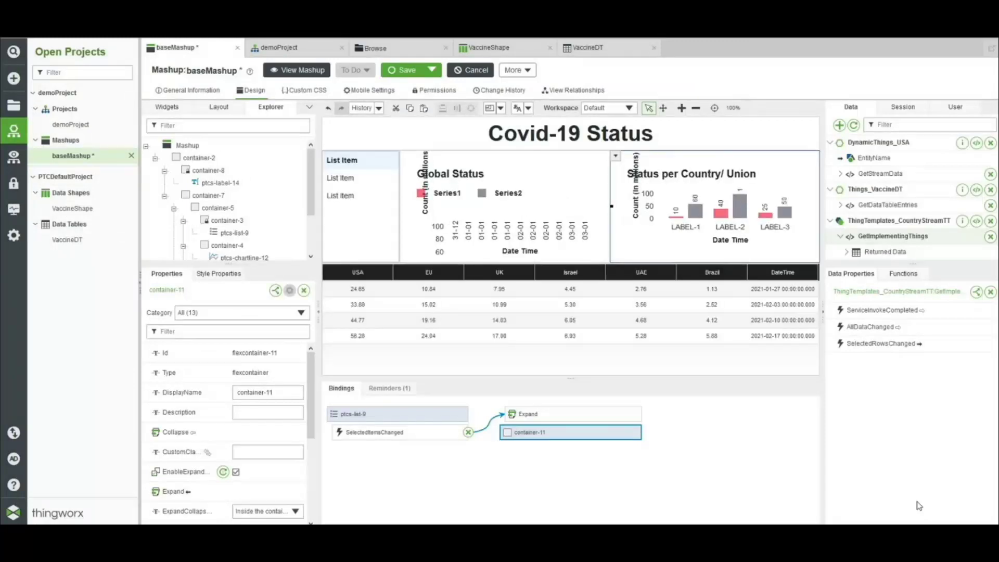
# - Turn off automatic first-row selection for the country list and test it in the mashup preview by selecting Brazil
pyautogui.click(373, 223)
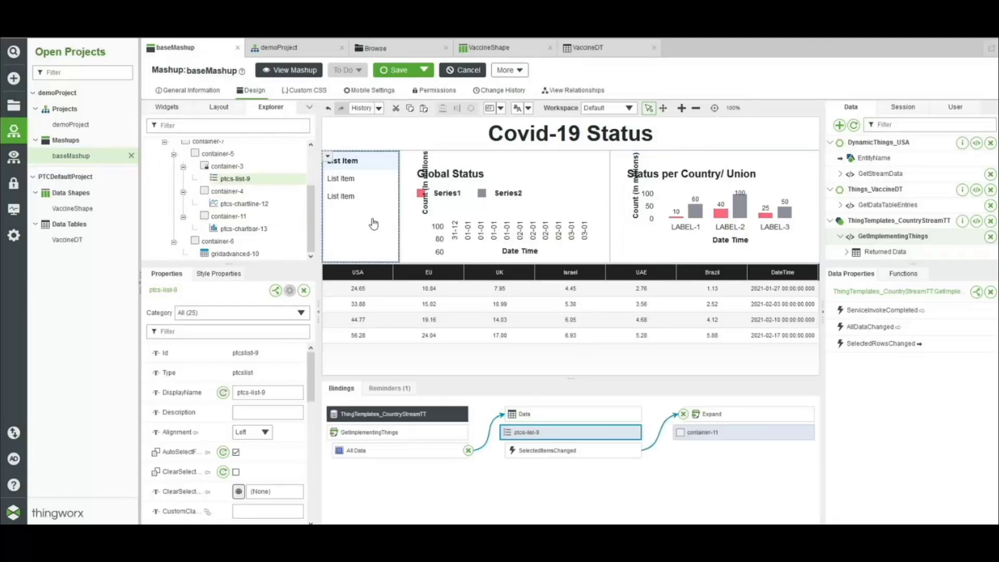
pyautogui.click(237, 453)
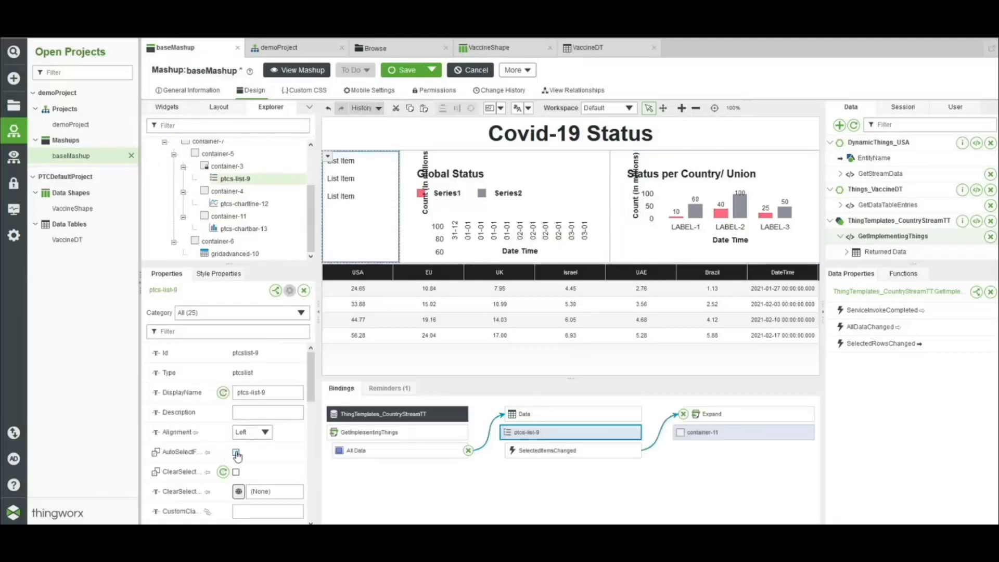
pyautogui.click(292, 77)
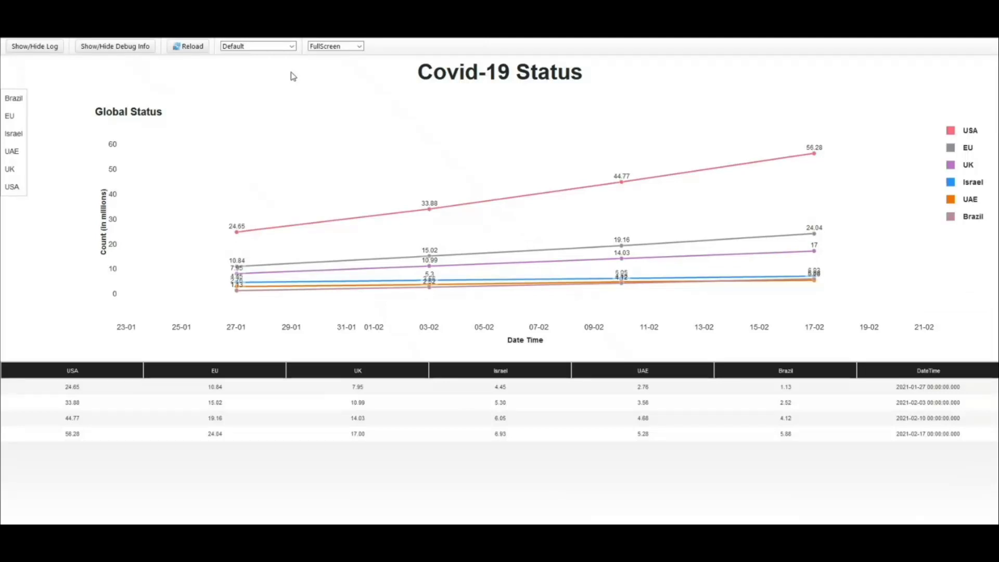
pyautogui.click(11, 98)
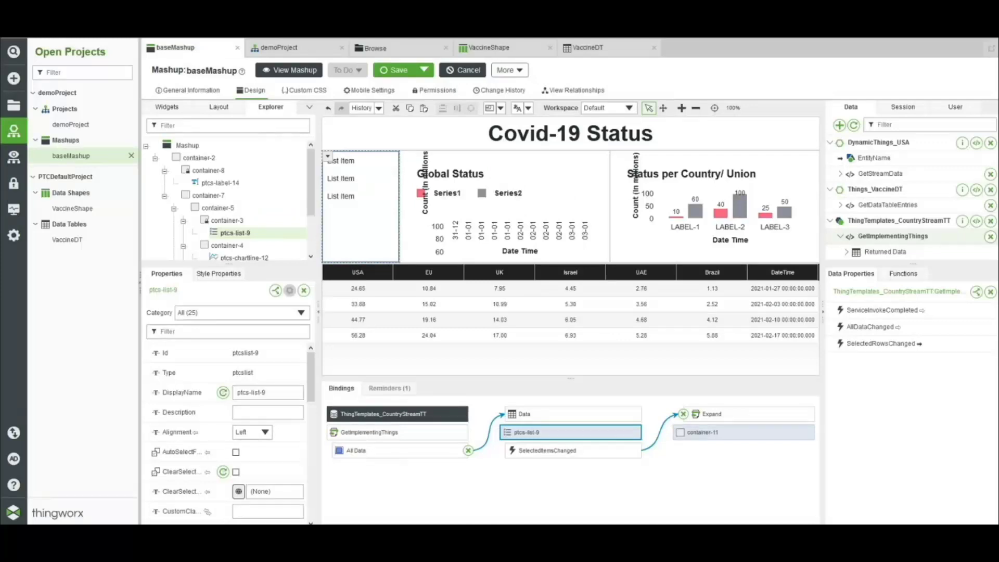
# - Create a new responsive mashup in the demoProject context
pyautogui.click(14, 78)
pyautogui.click(58, 106)
pyautogui.write('Mash')
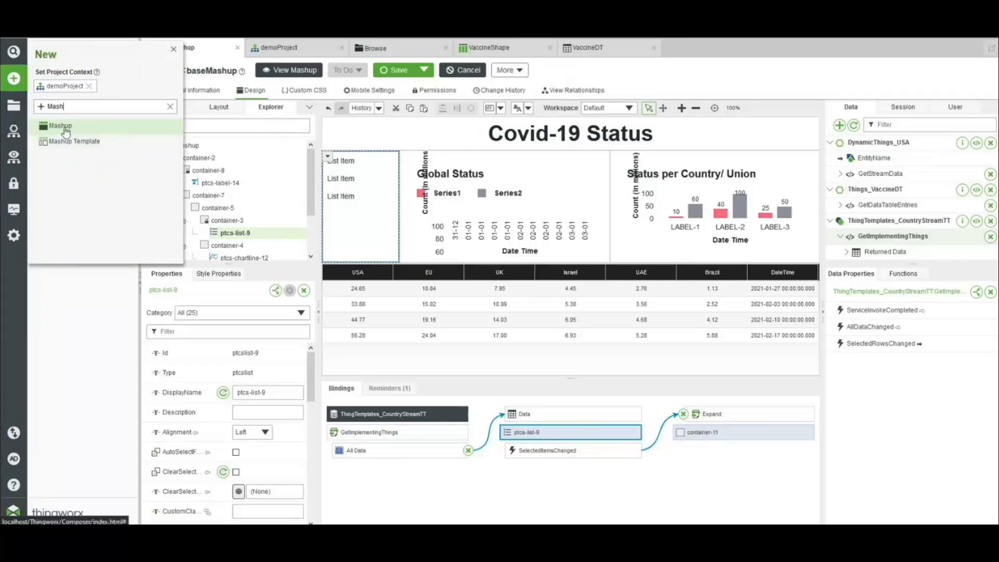
pyautogui.click(63, 127)
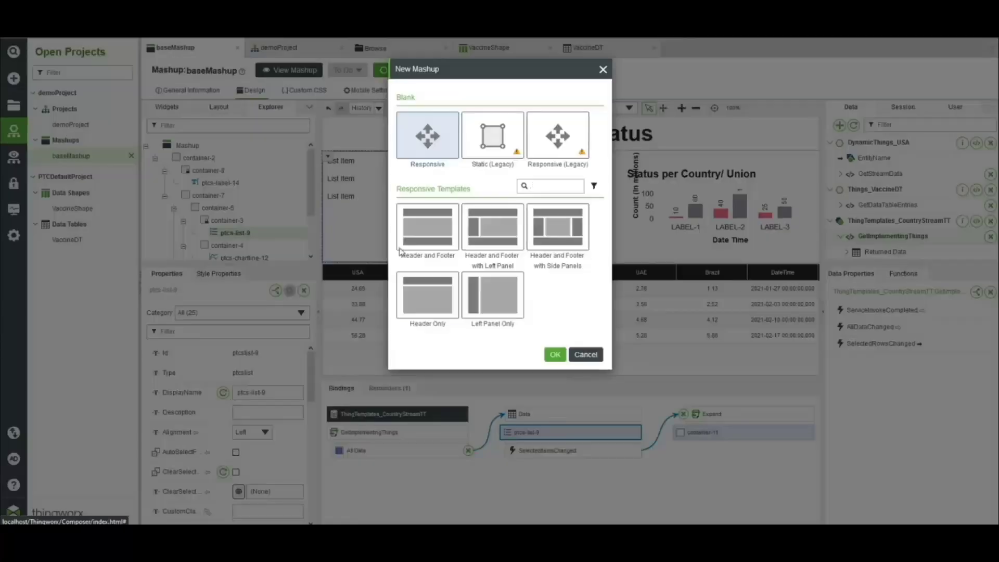
pyautogui.click(554, 354)
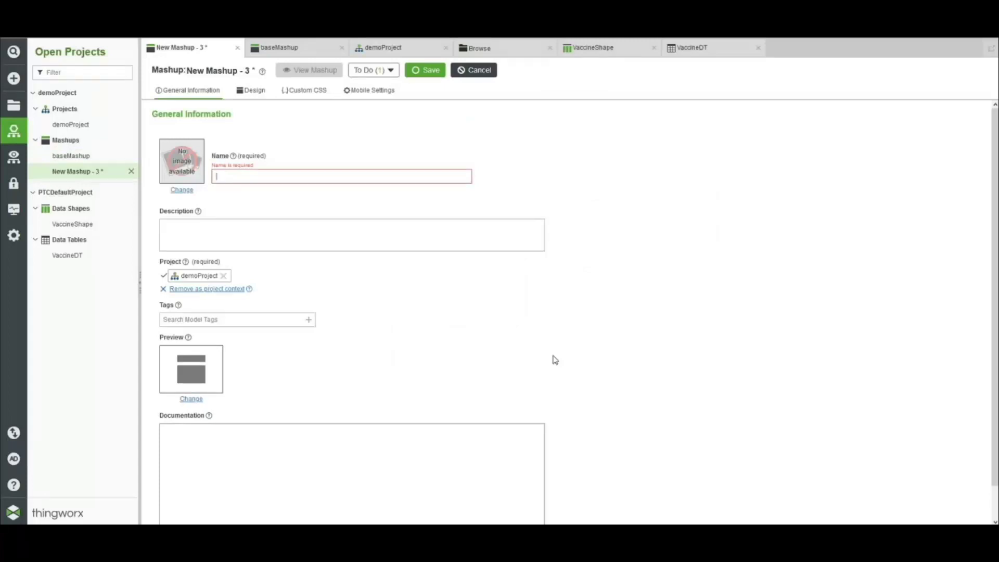
# - Name the new mashup popupMashup and save it
pyautogui.write('popup')
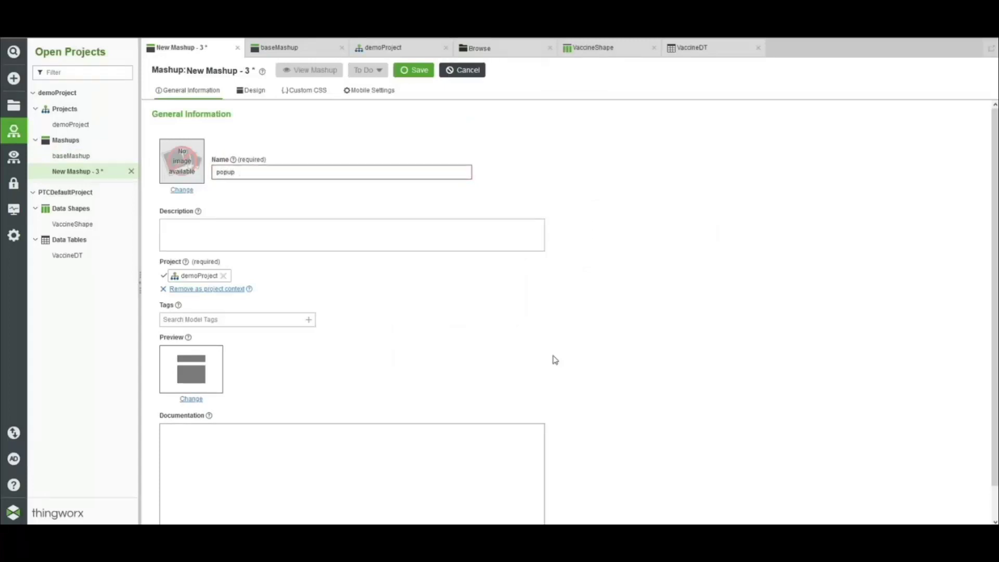
pyautogui.write('Mashup')
pyautogui.click(421, 73)
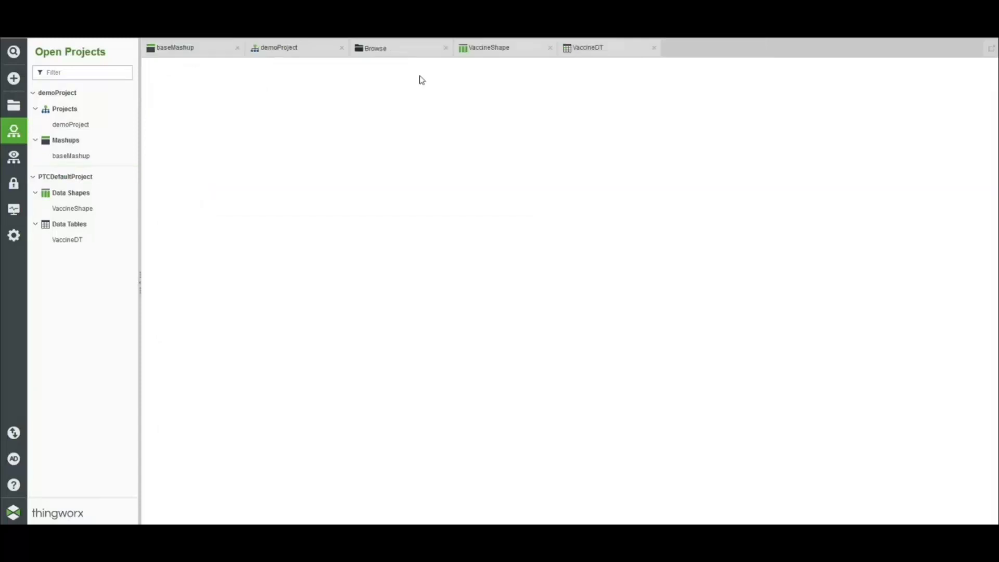
# - Add seven Text Field widgets to the popupMashup design
pyautogui.click(255, 91)
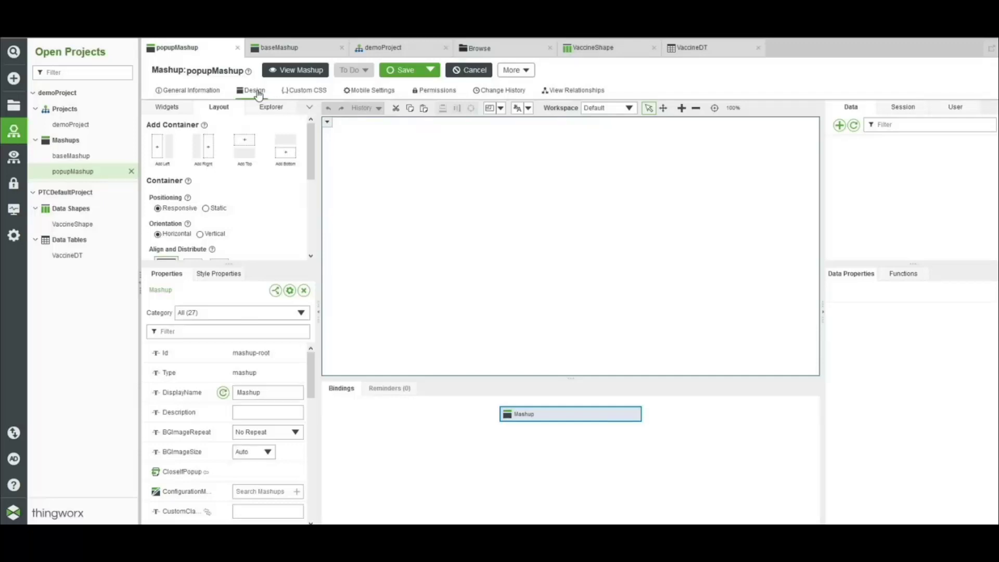
pyautogui.click(167, 106)
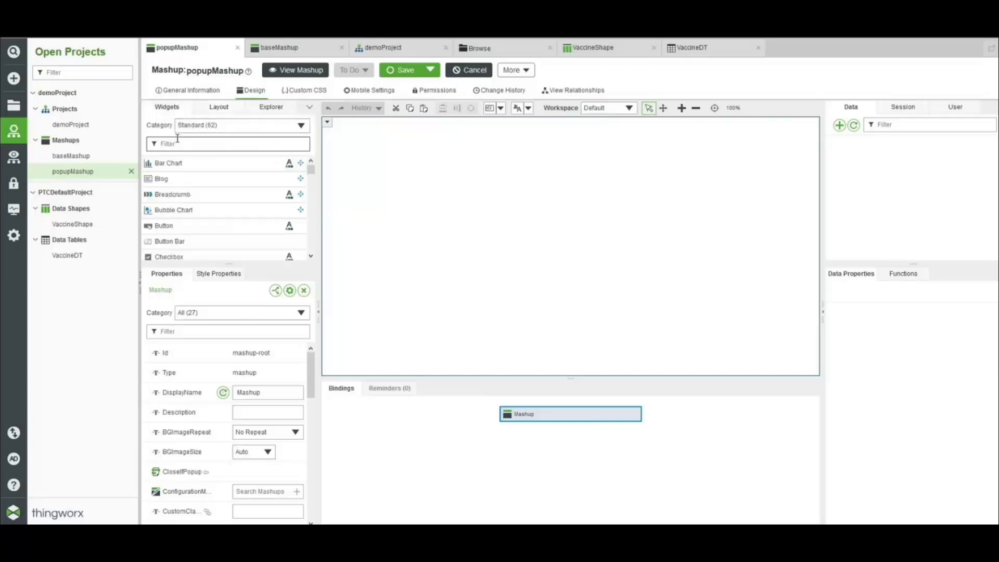
pyautogui.click(178, 139)
pyautogui.write('text')
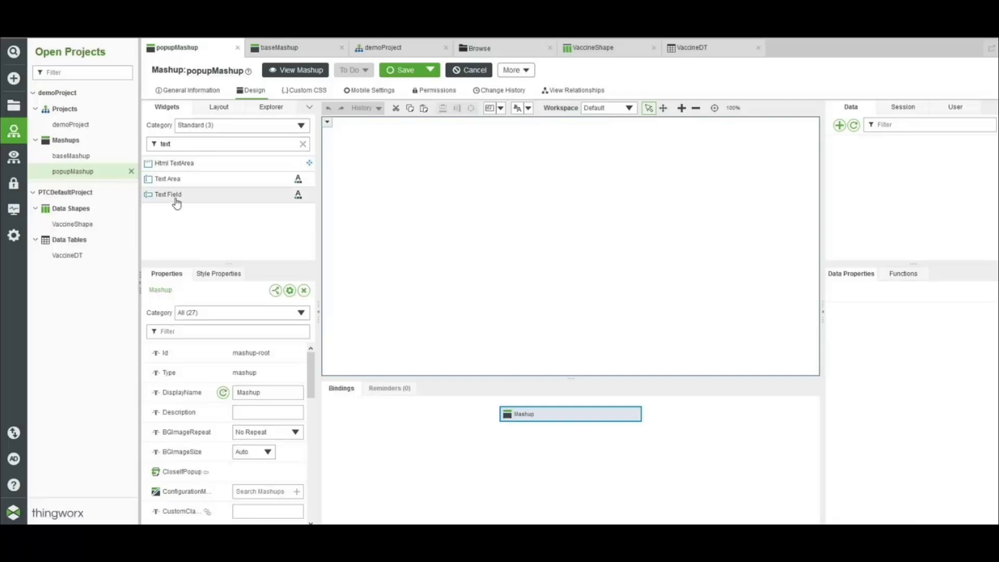
pyautogui.moveTo(175, 199); pyautogui.dragTo(418, 201)
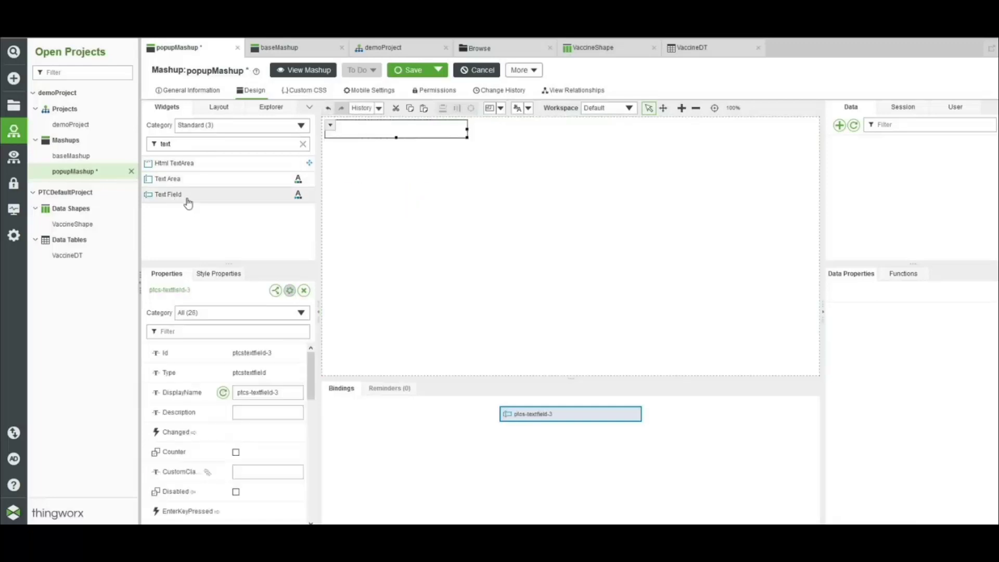
pyautogui.moveTo(185, 196); pyautogui.dragTo(328, 193)
pyautogui.moveTo(201, 196); pyautogui.dragTo(375, 196)
pyautogui.moveTo(217, 203); pyautogui.dragTo(475, 214)
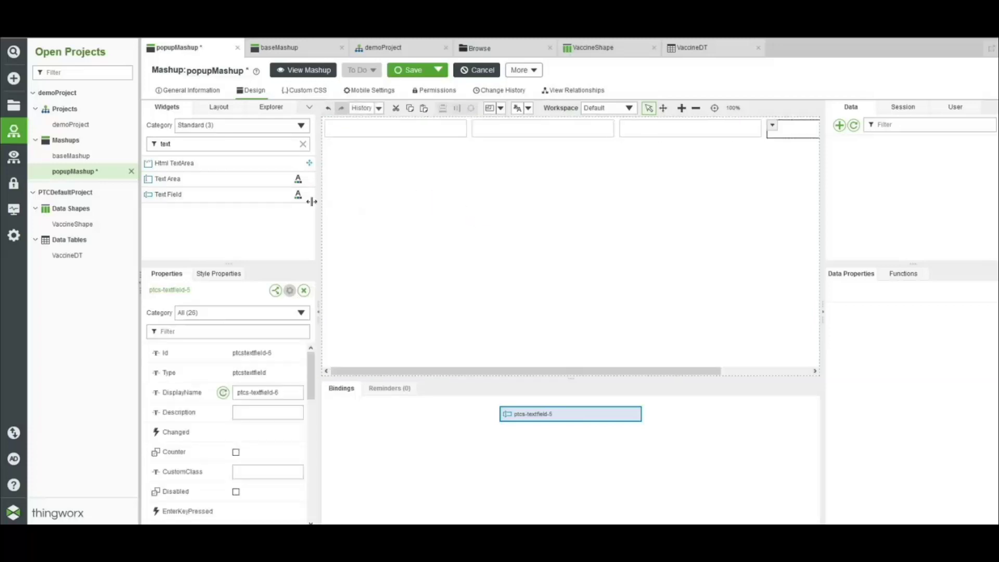
pyautogui.moveTo(216, 201); pyautogui.dragTo(474, 216)
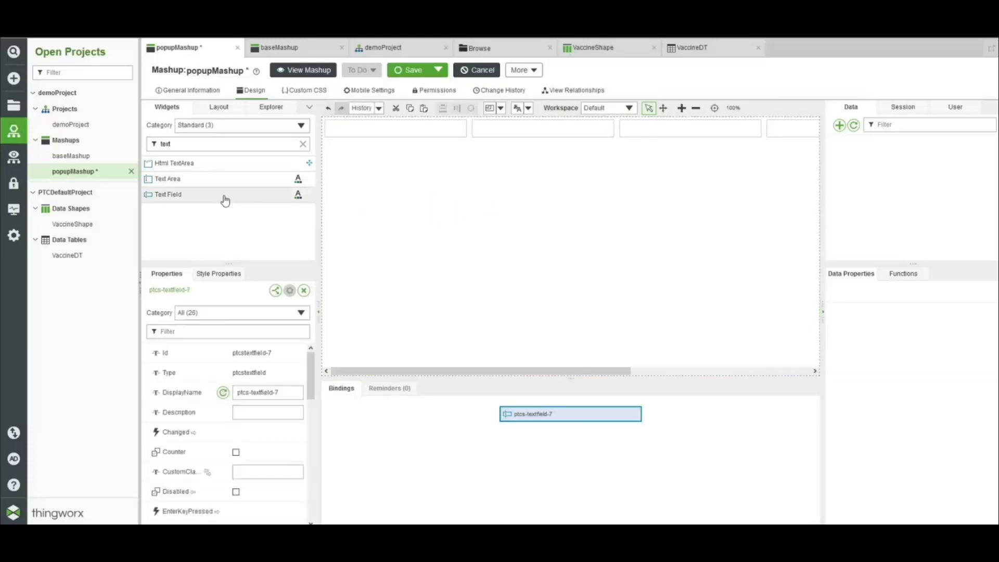
pyautogui.moveTo(223, 198); pyautogui.dragTo(439, 206)
pyautogui.moveTo(247, 200); pyautogui.dragTo(509, 216)
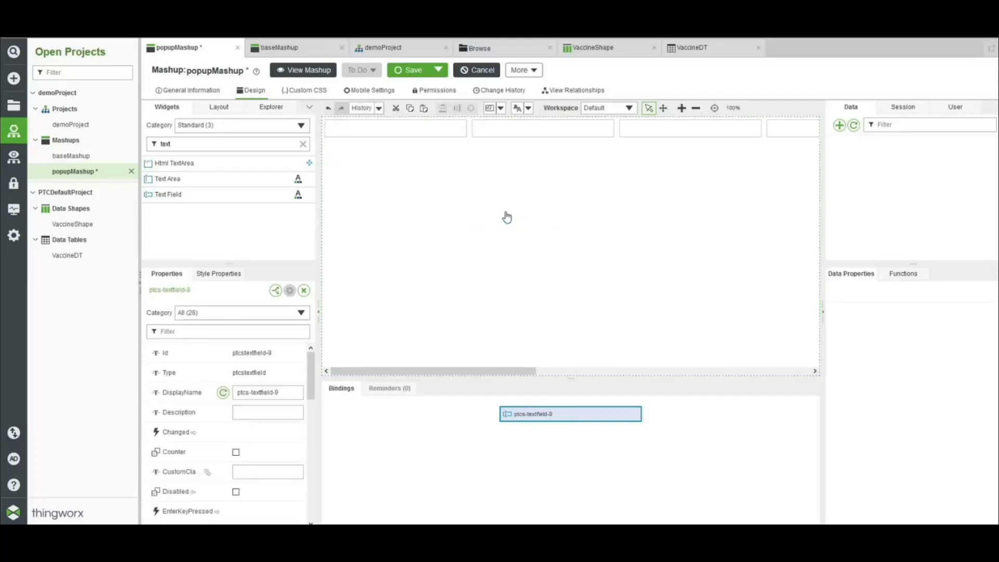
# - Add a Date Time Picker widget after the text fields
pyautogui.doubleClick(257, 146)
pyautogui.write('dat')
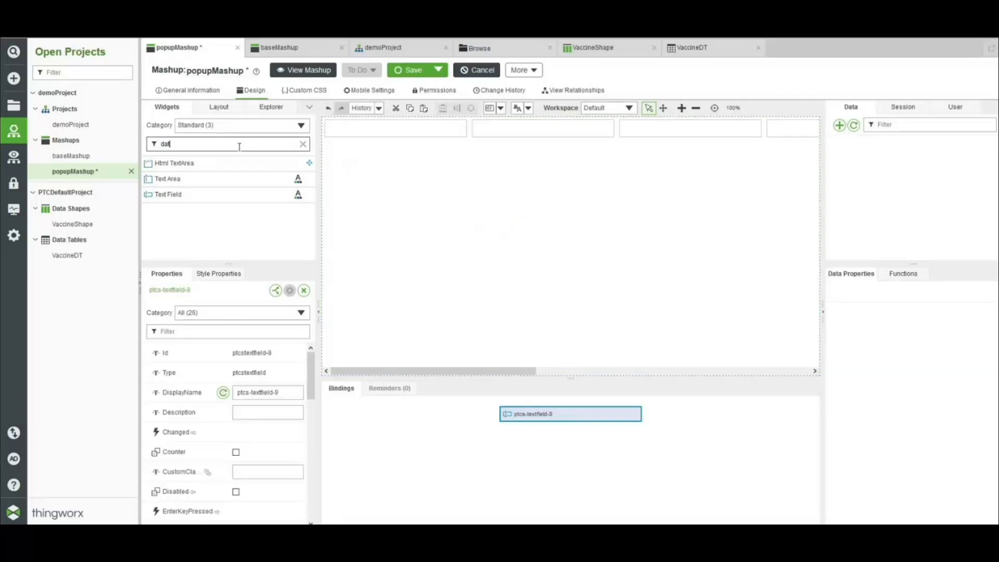
pyautogui.write('e')
pyautogui.moveTo(229, 164); pyautogui.dragTo(428, 227)
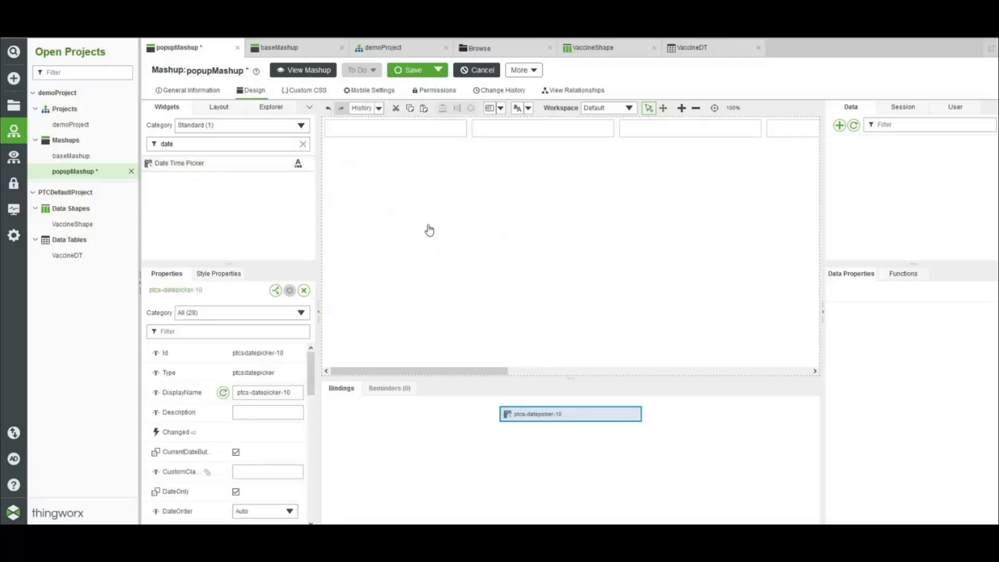
# - Add a Button widget after the date picker and set the container's orientation to vertical
pyautogui.doubleClick(175, 146)
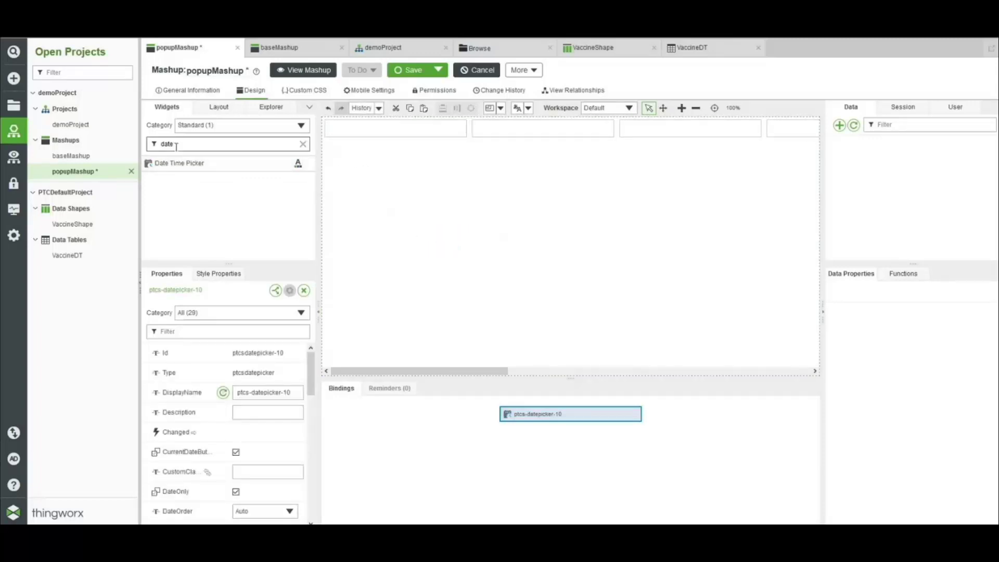
pyautogui.write('bu')
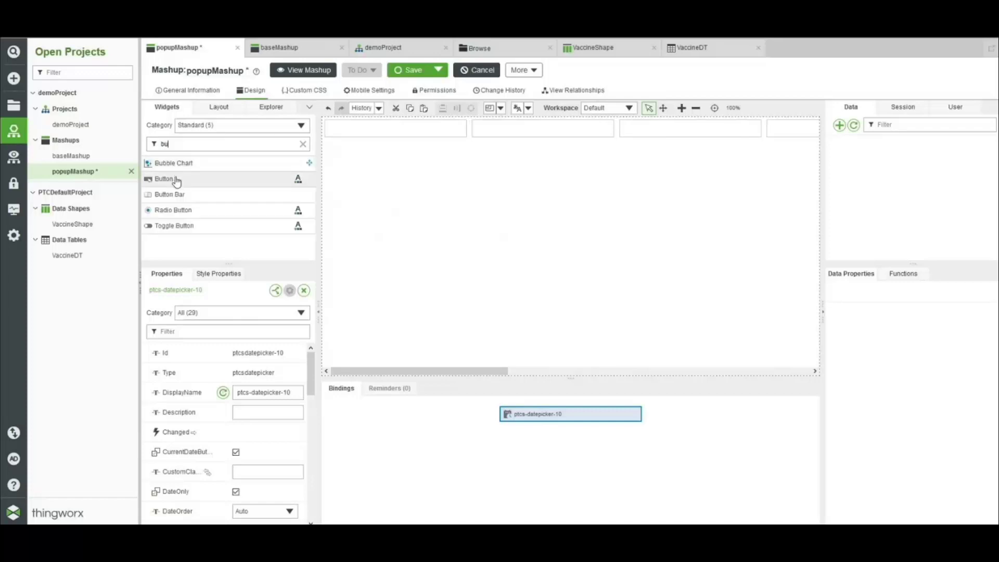
pyautogui.moveTo(201, 178); pyautogui.dragTo(485, 223)
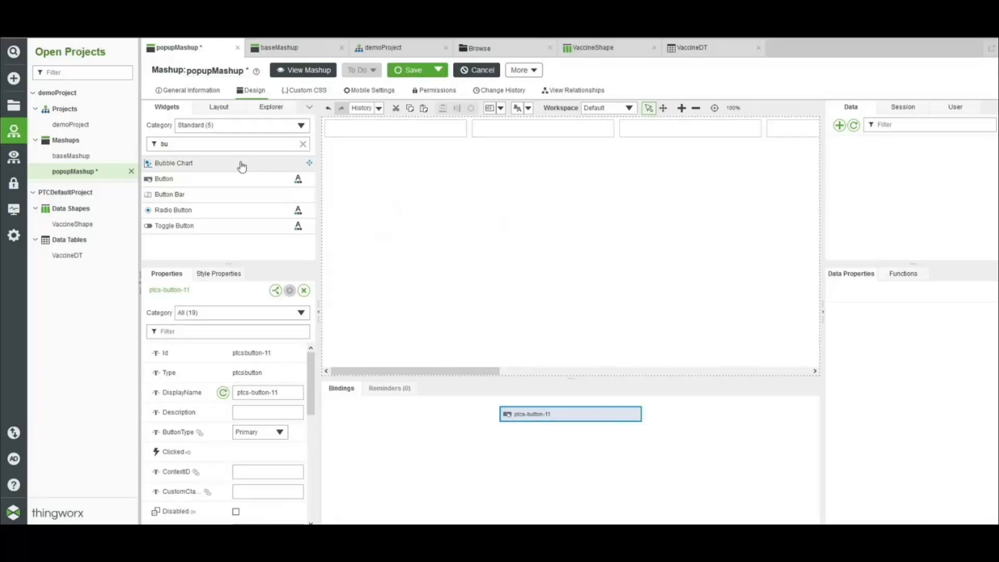
pyautogui.click(222, 107)
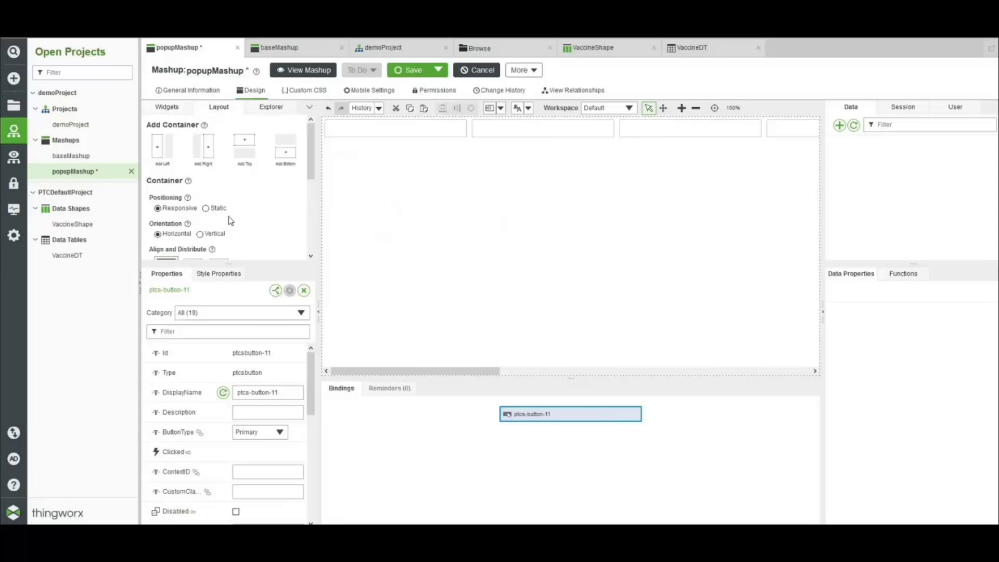
pyautogui.click(200, 235)
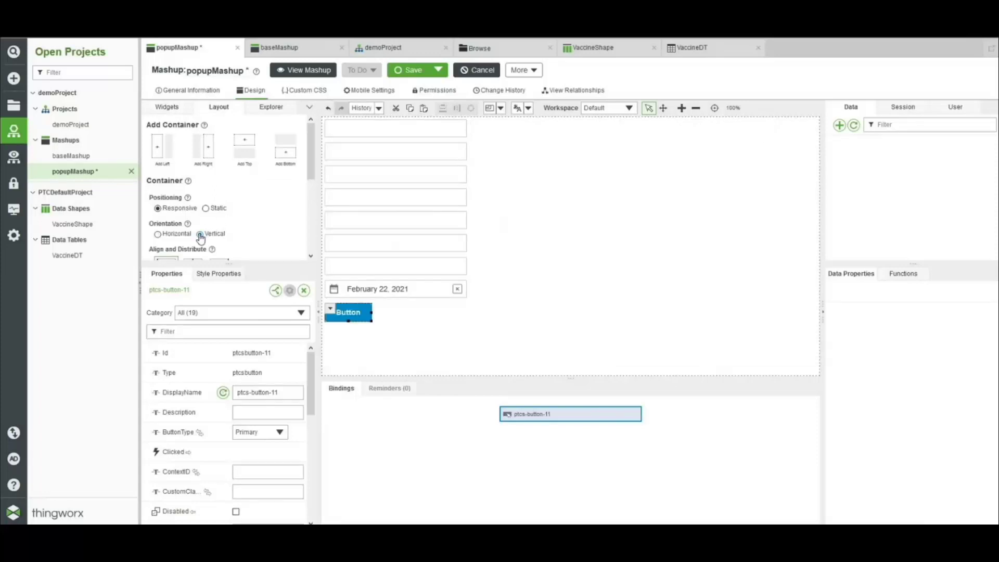
# - Add the AddDataTableEntry service of the VaccineDT entity to the mashup's data
pyautogui.click(840, 127)
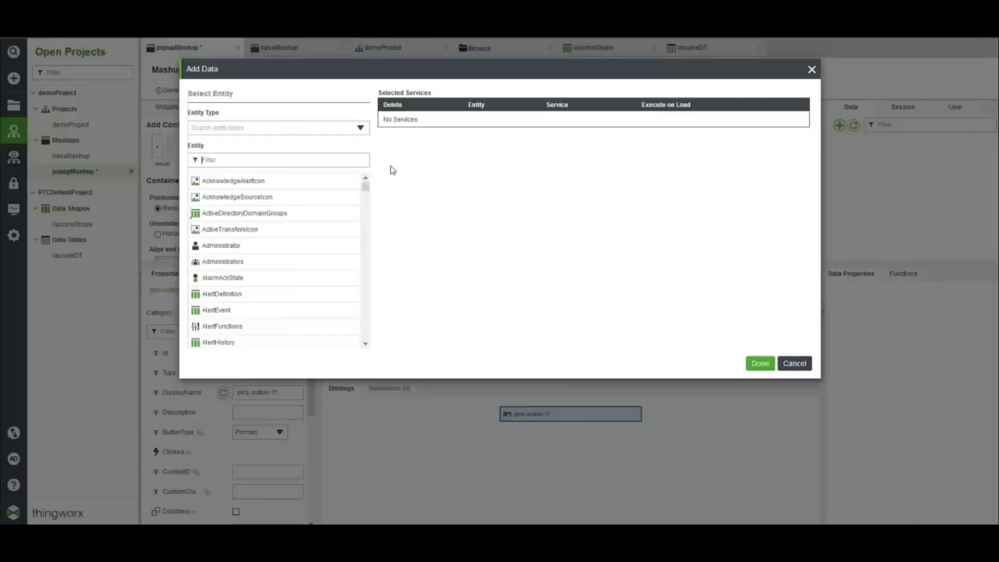
pyautogui.write('vacci')
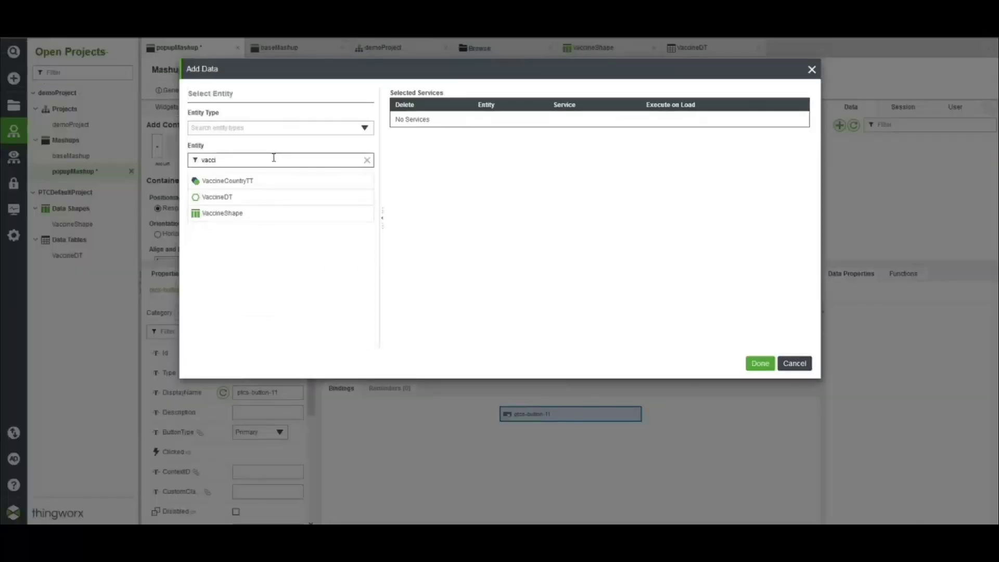
pyautogui.click(250, 199)
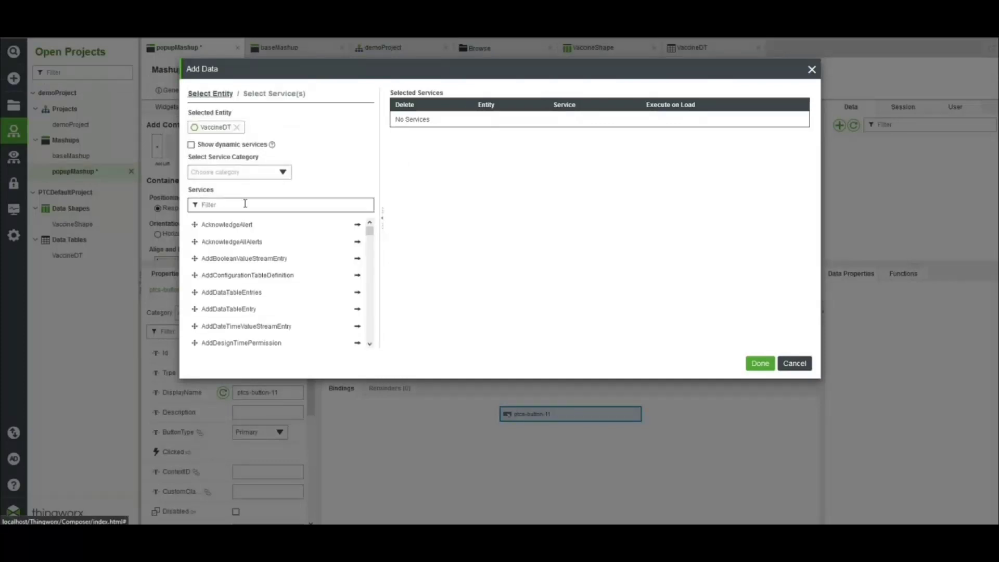
pyautogui.write('add')
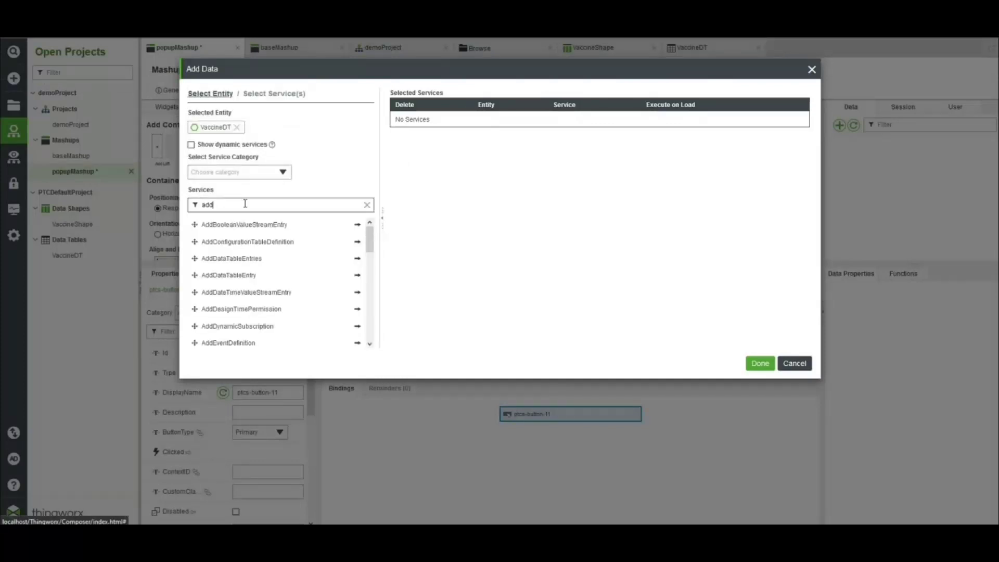
pyautogui.click(357, 276)
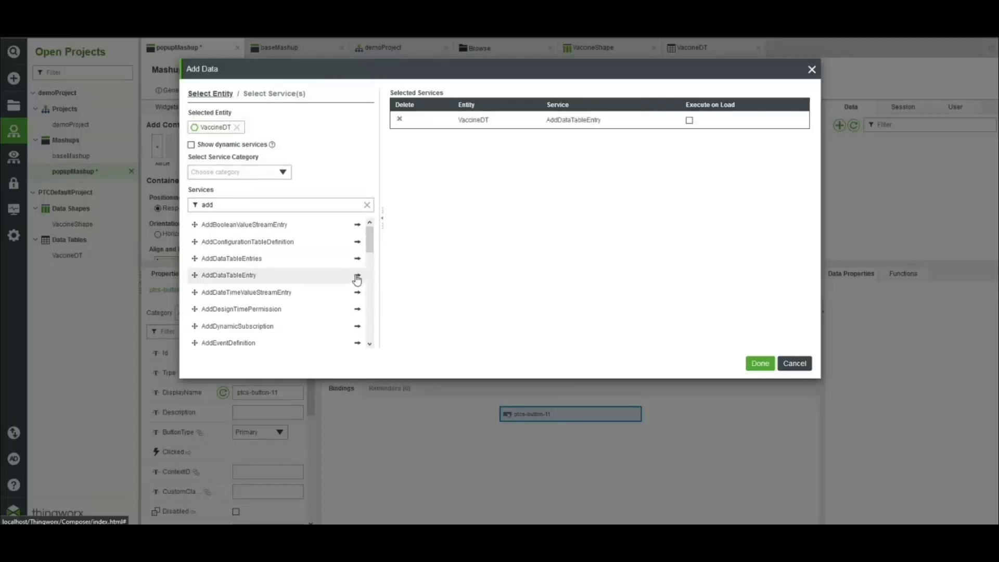
pyautogui.click(759, 364)
# - Expand the AddDataTableEntry parameters and examine the fields under values
pyautogui.click(839, 160)
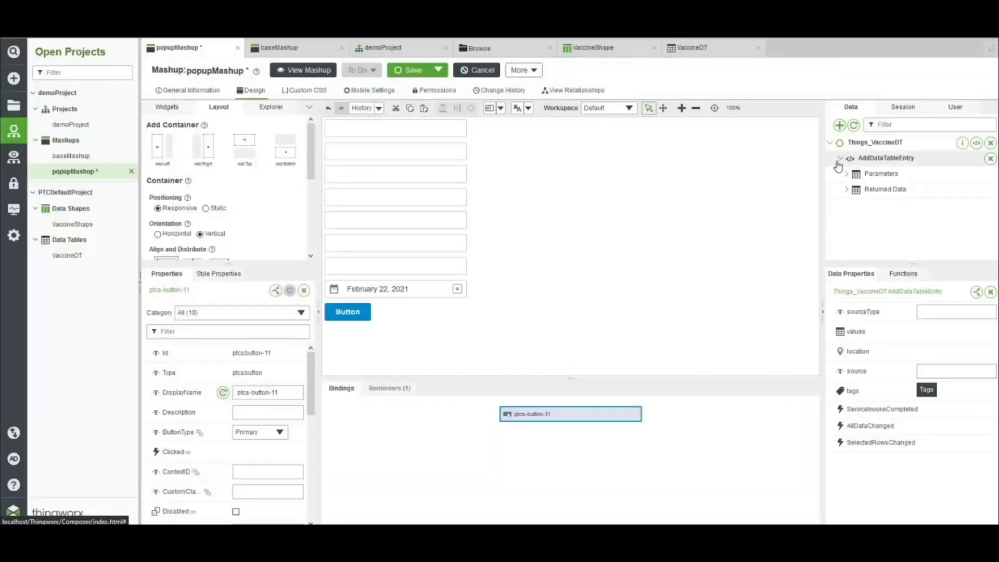
pyautogui.click(847, 175)
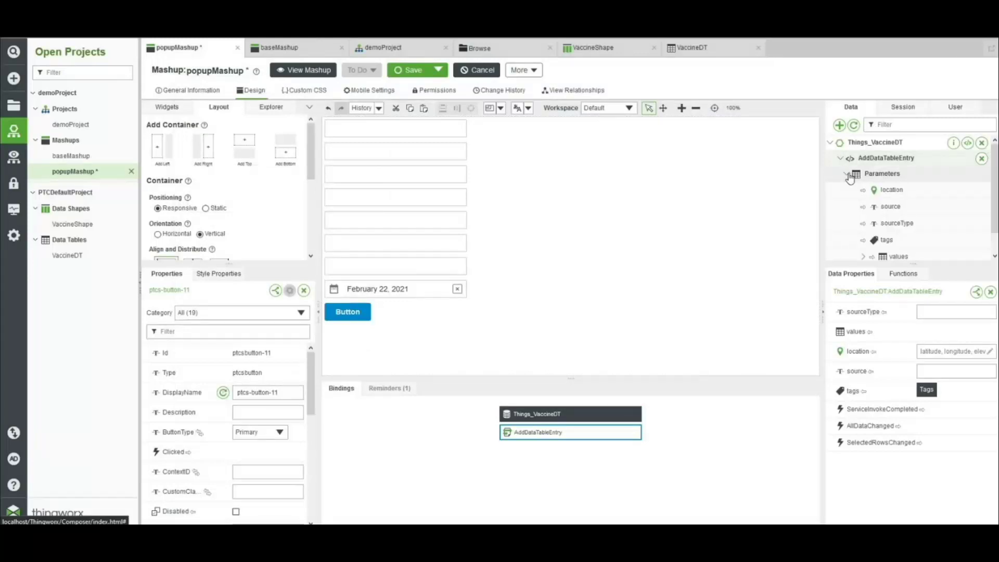
pyautogui.scroll(-1, 854, 182)
pyautogui.click(863, 236)
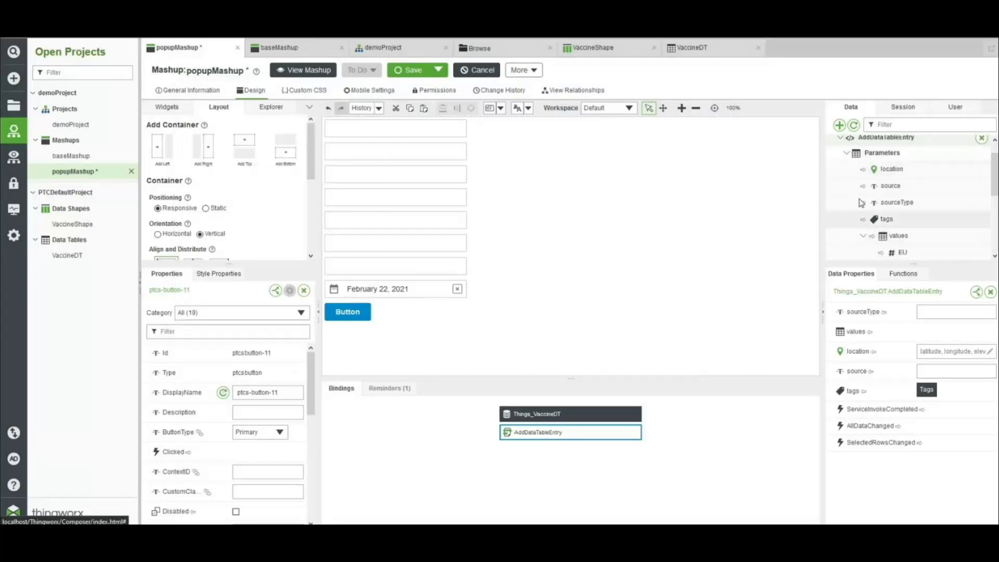
pyautogui.scroll(-4, 861, 203)
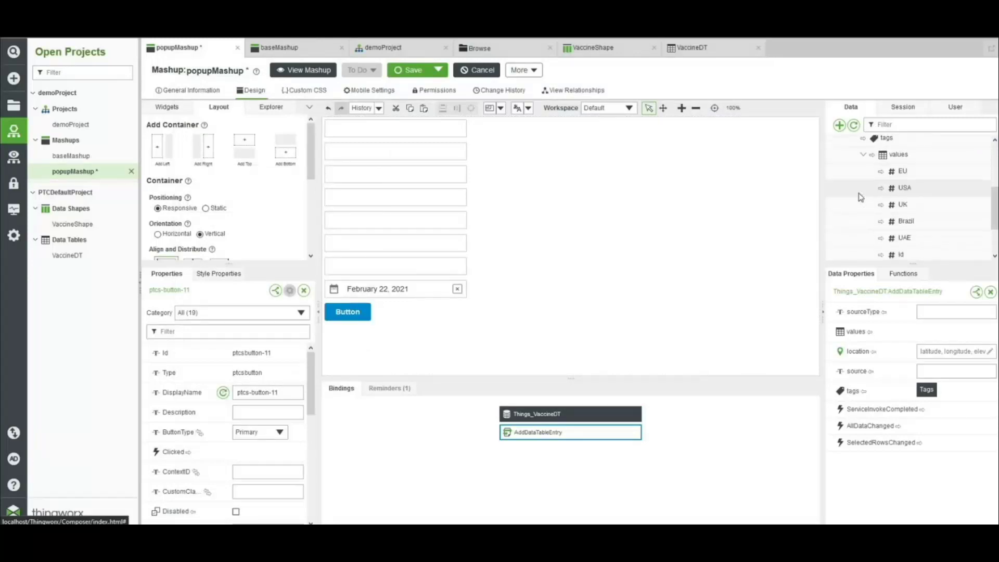
pyautogui.scroll(-1, 859, 196)
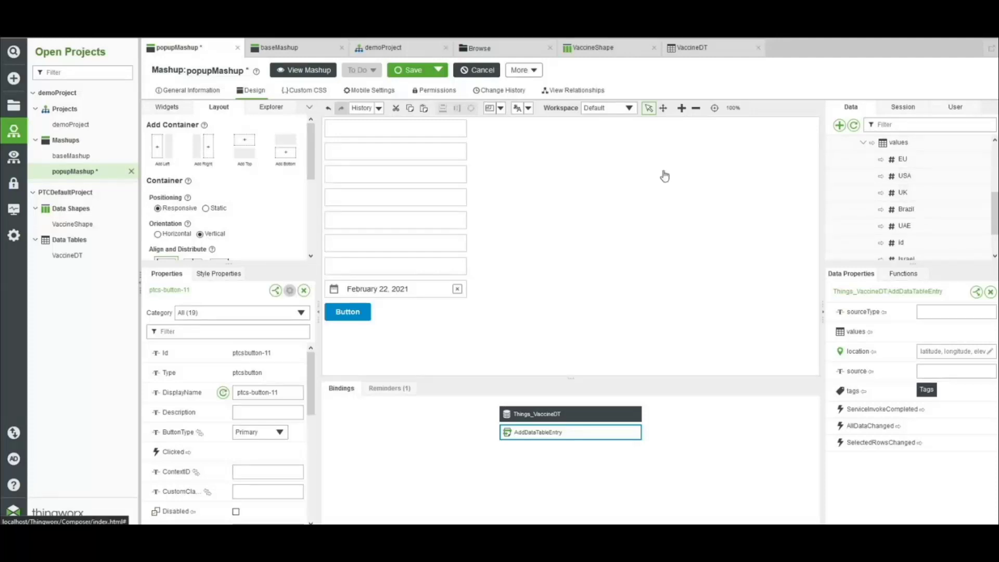
# - Label the first text field id and the second one USA
pyautogui.click(395, 141)
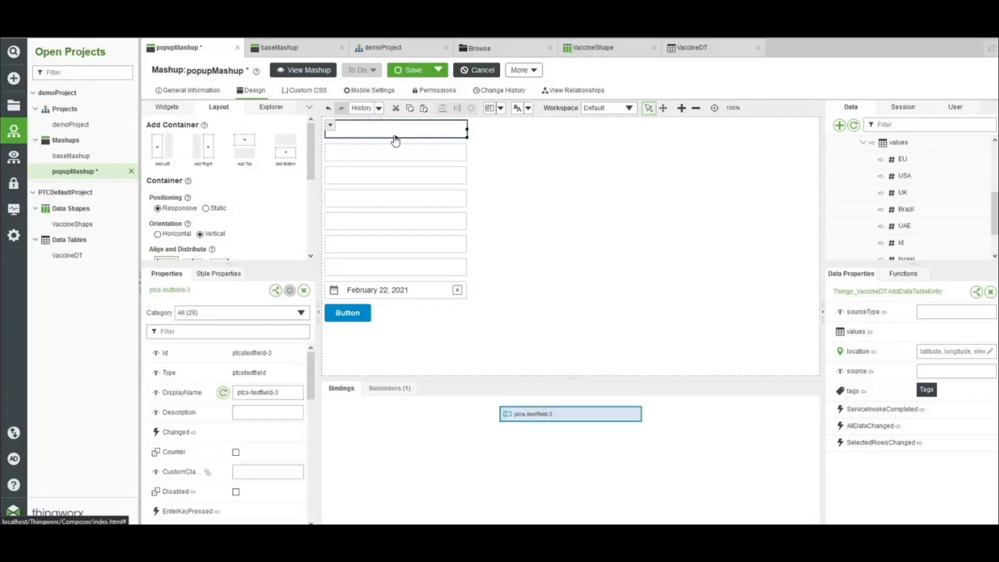
pyautogui.click(191, 333)
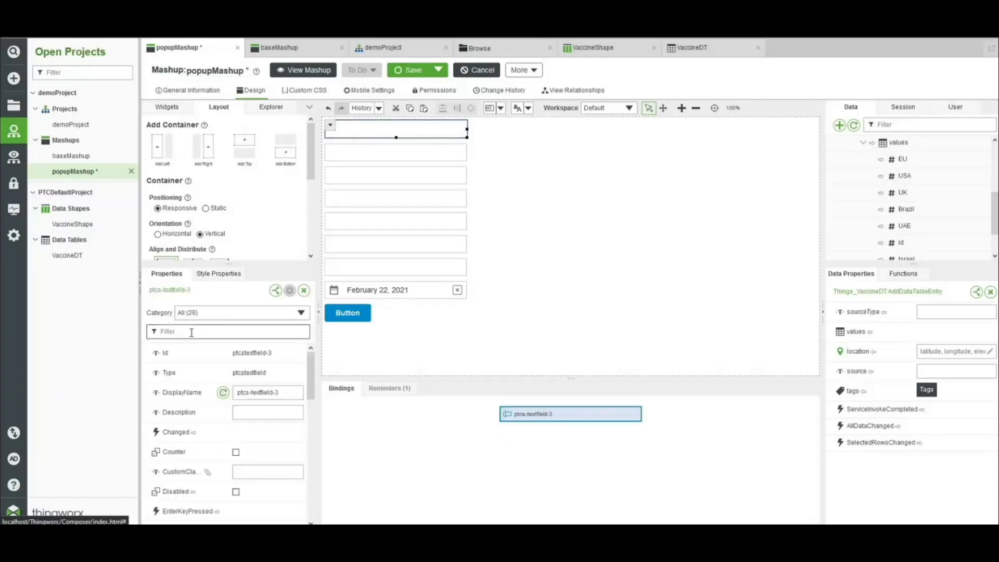
pyautogui.write('label')
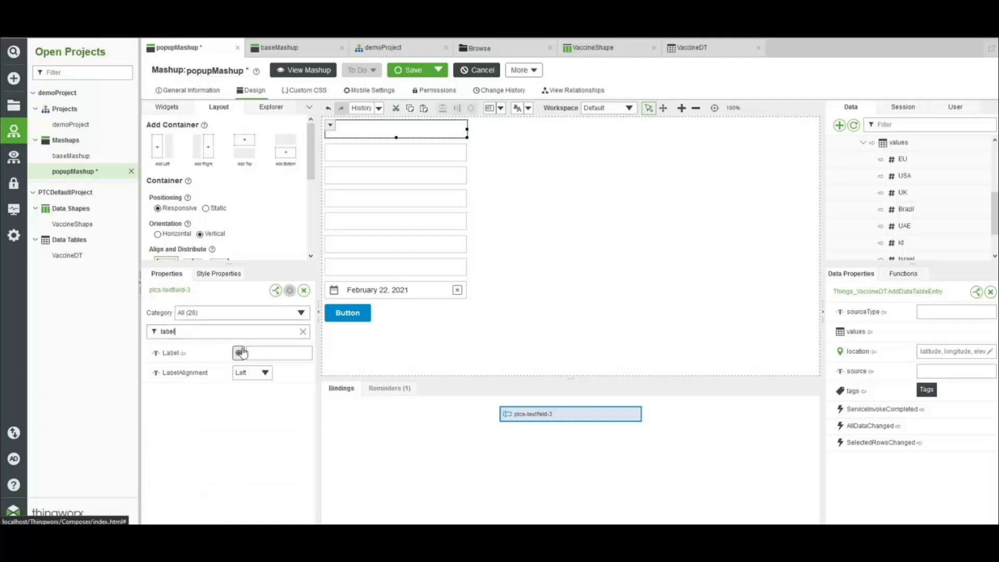
pyautogui.click(263, 355)
pyautogui.write('id')
pyautogui.press('Return')
pyautogui.click(364, 160)
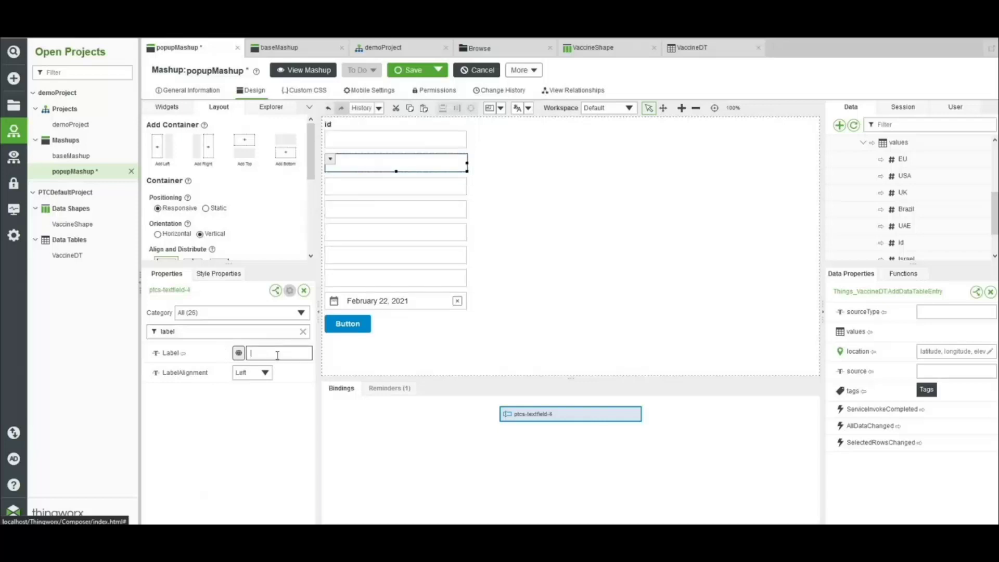
pyautogui.write('USA')
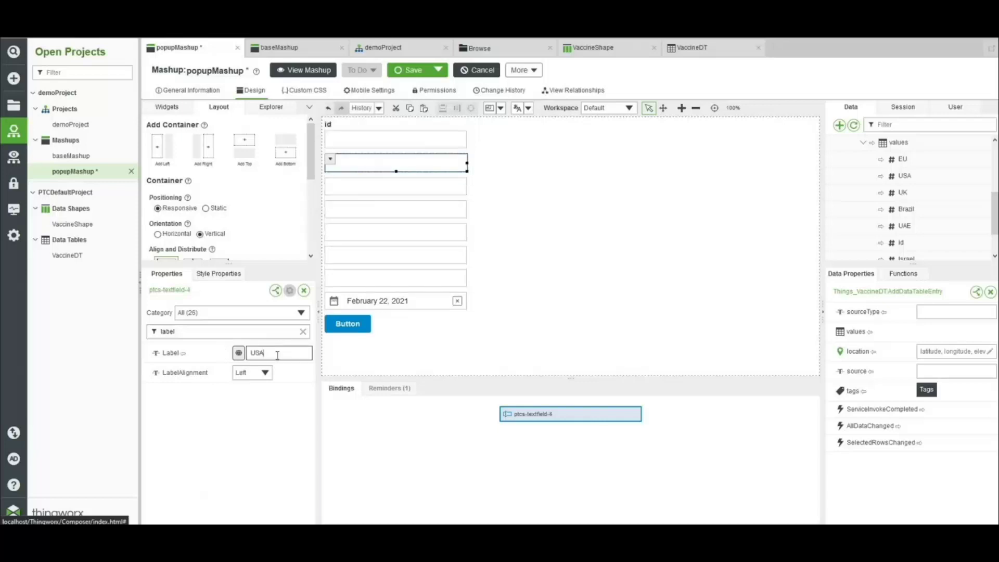
# - Label the third text field EU and the fourth one UK
pyautogui.click(350, 194)
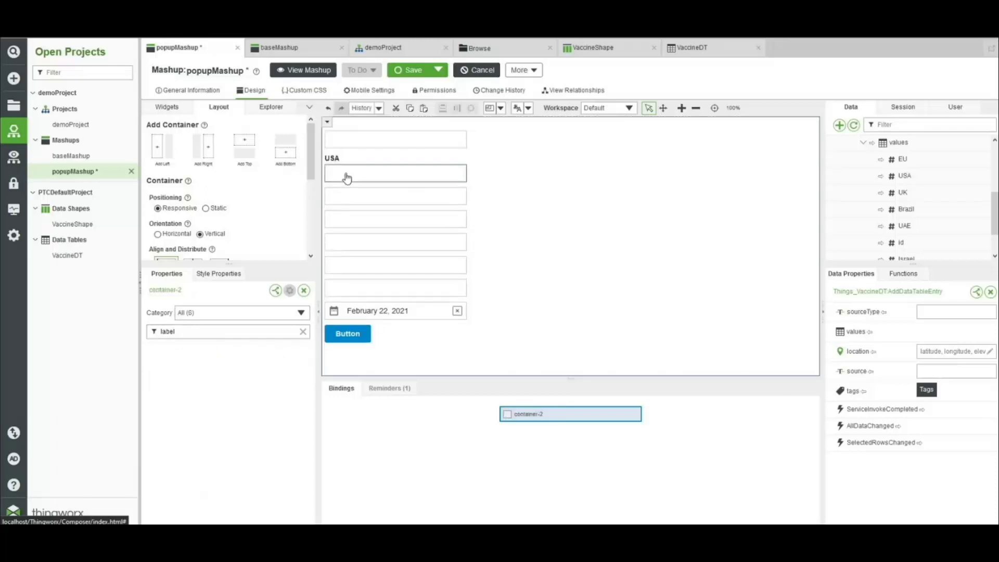
pyautogui.click(347, 199)
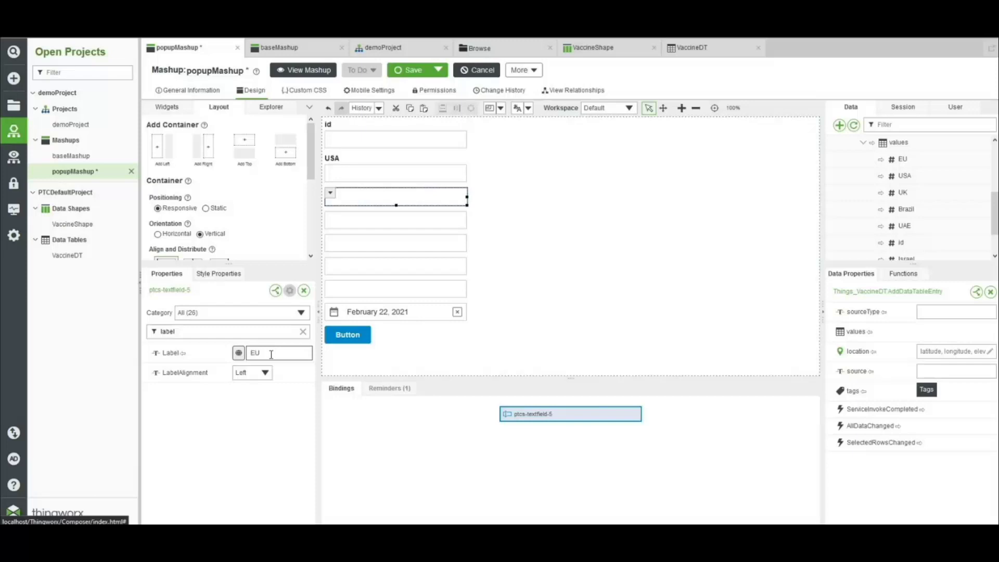
pyautogui.click(358, 224)
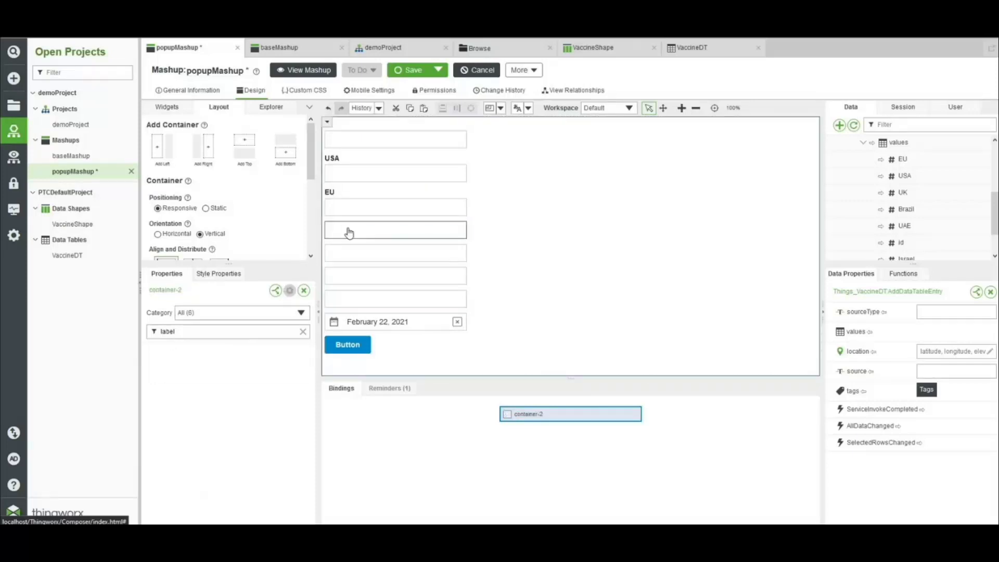
pyautogui.click(349, 233)
pyautogui.click(270, 353)
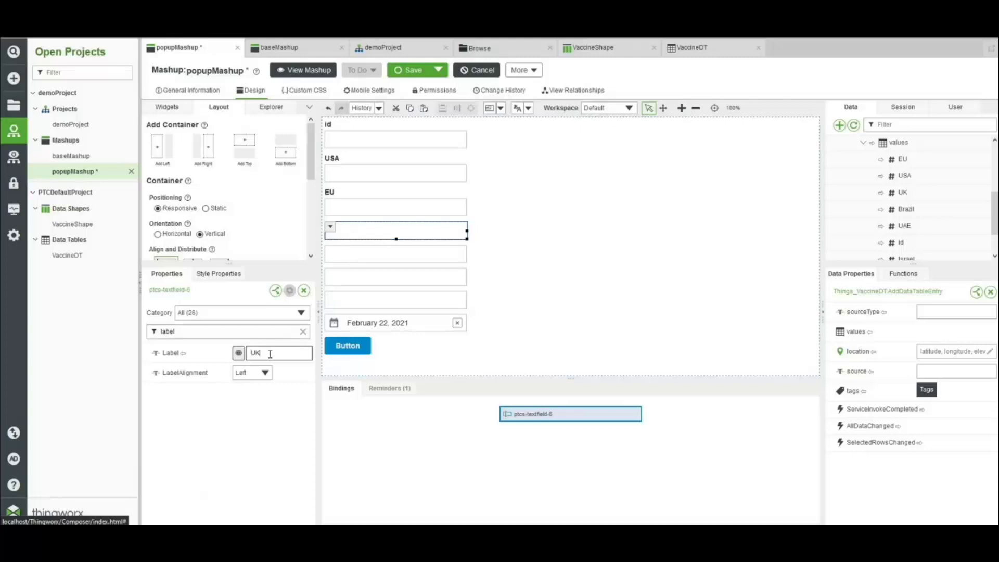
# - Label the fifth, sixth and seventh text fields Israel, UAE and Brazil respectively
pyautogui.click(364, 255)
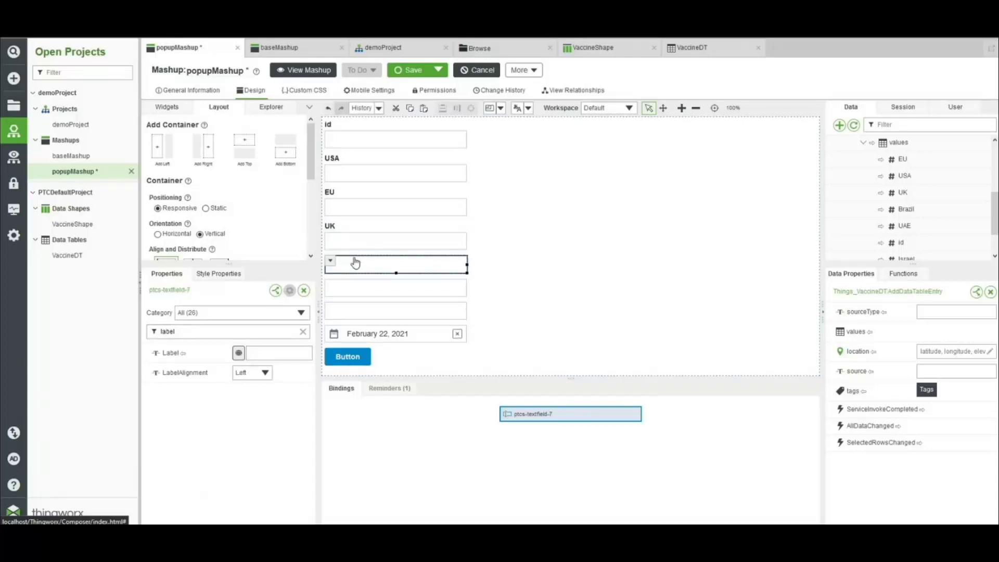
pyautogui.click(290, 351)
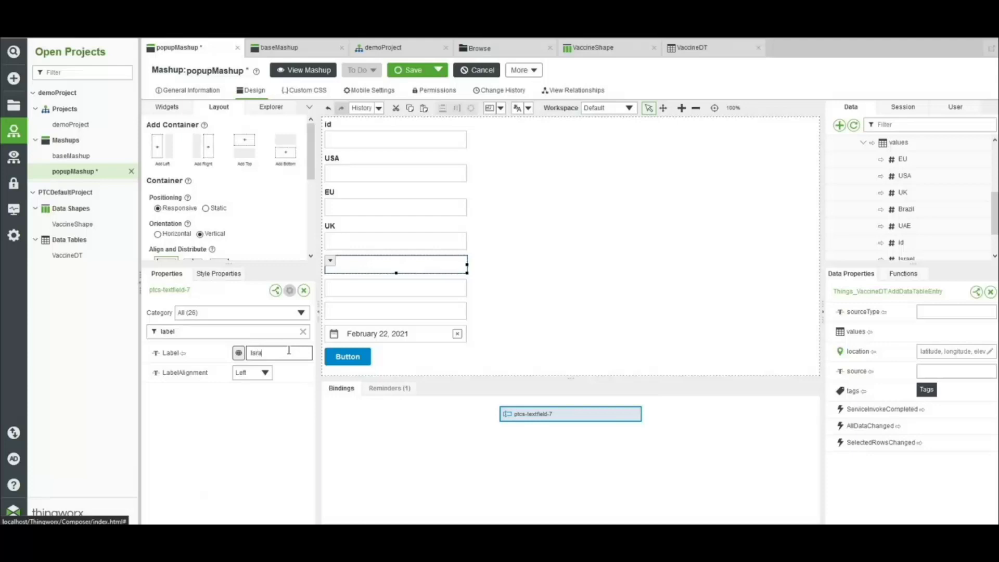
pyautogui.click(341, 292)
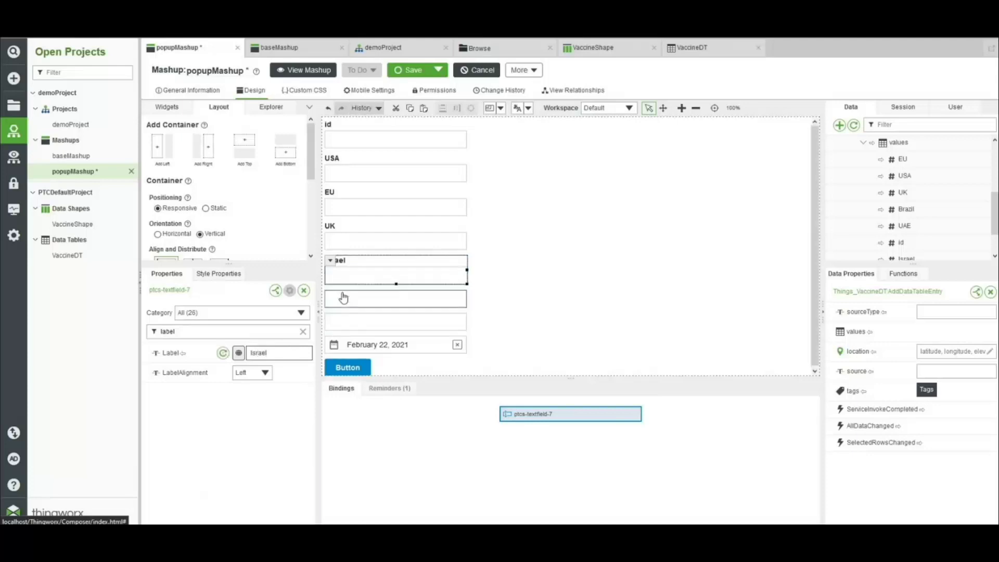
pyautogui.click(270, 350)
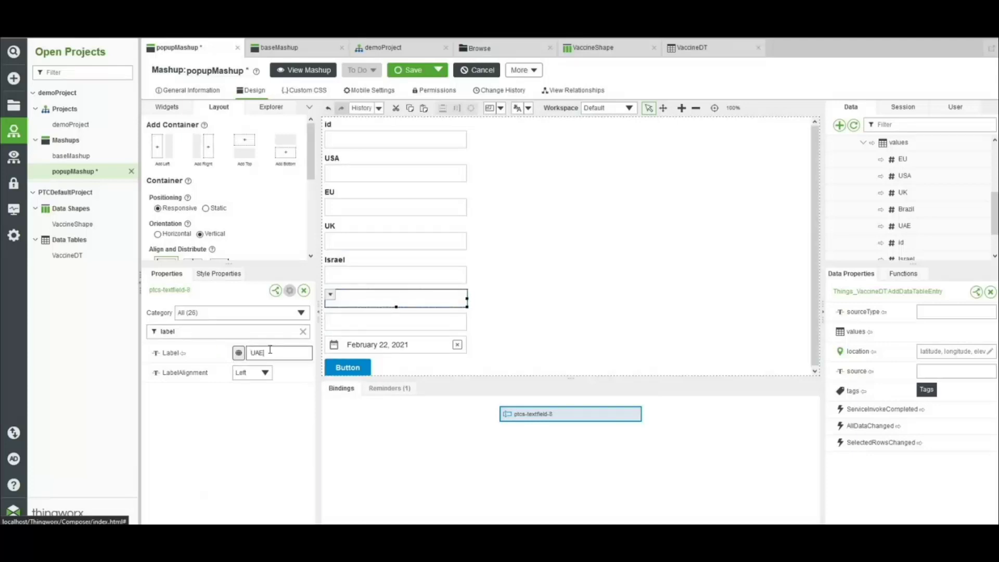
pyautogui.click(357, 320)
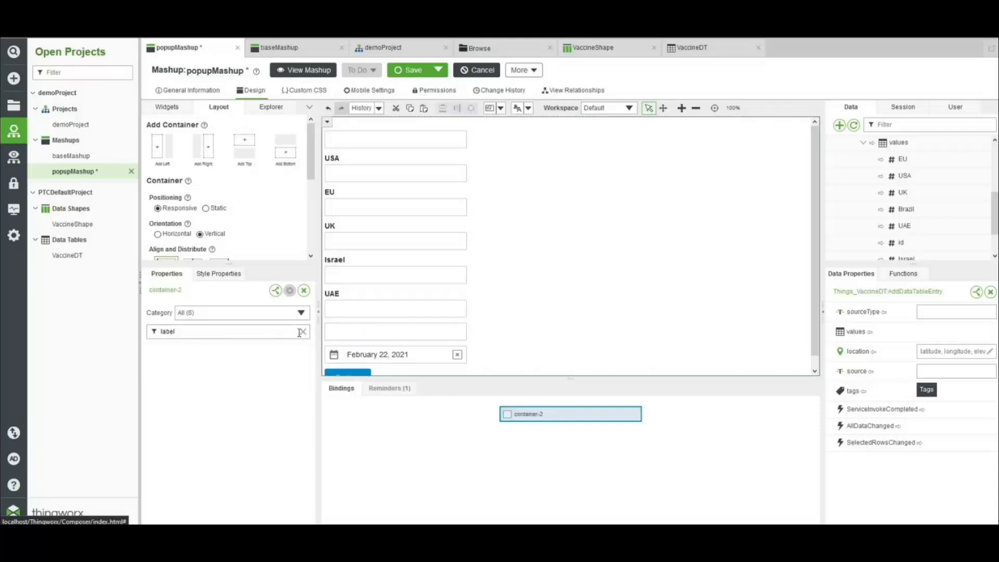
pyautogui.click(342, 332)
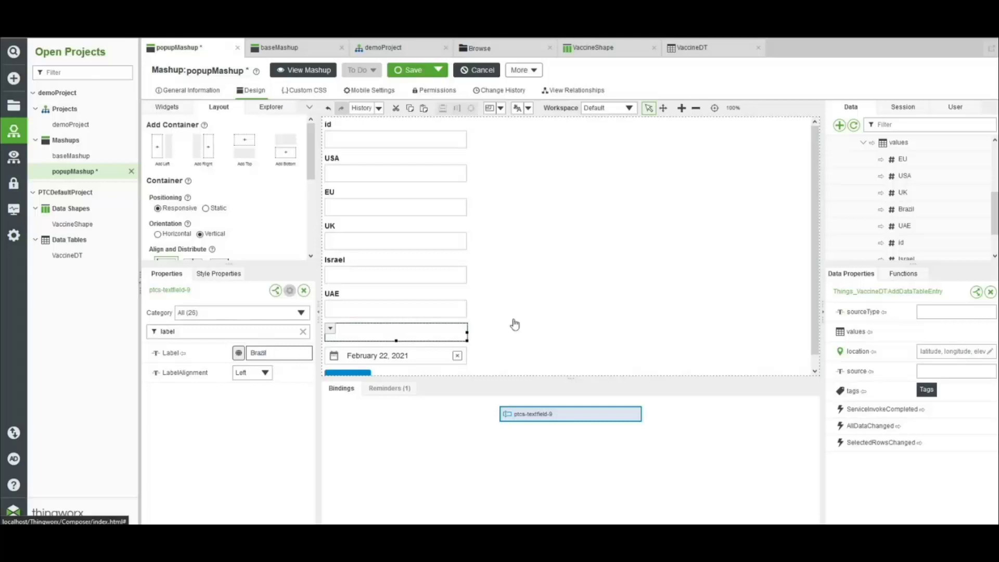
pyautogui.click(561, 314)
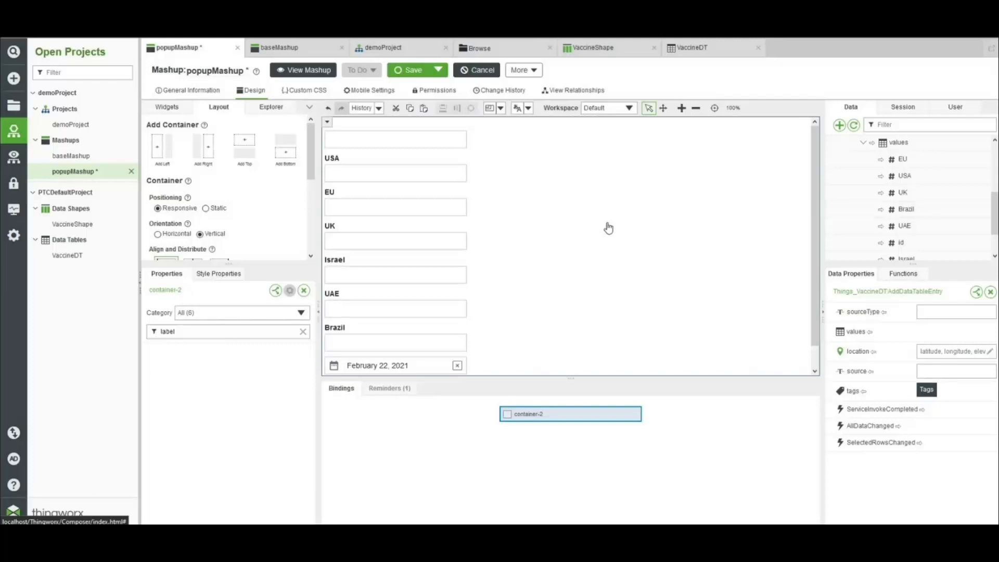
# - Enlarge the mashup's data area and expand the AddDataTableEntry parameters down to the fields under values
pyautogui.scroll(-1, 908, 183)
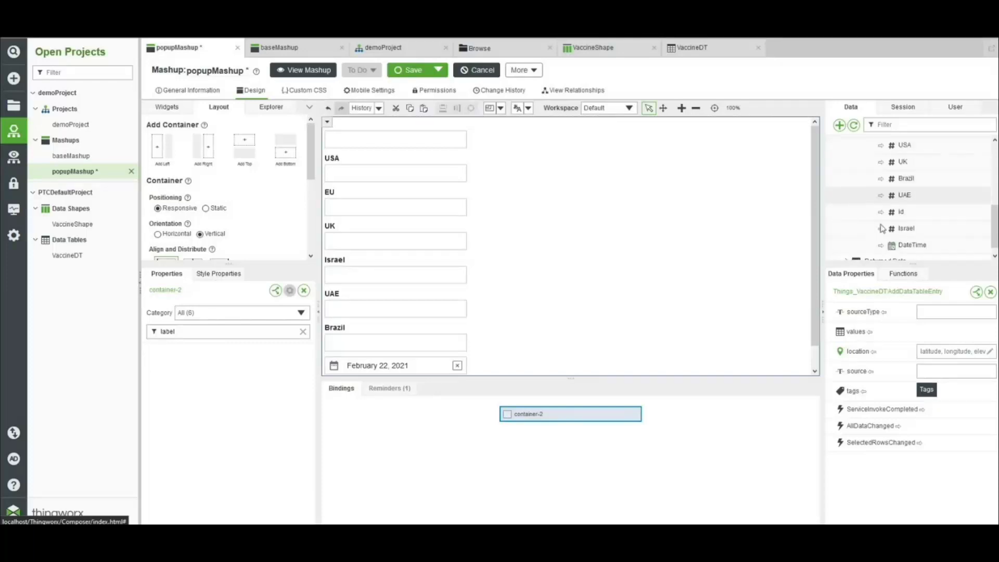
pyautogui.moveTo(909, 264); pyautogui.dragTo(910, 373)
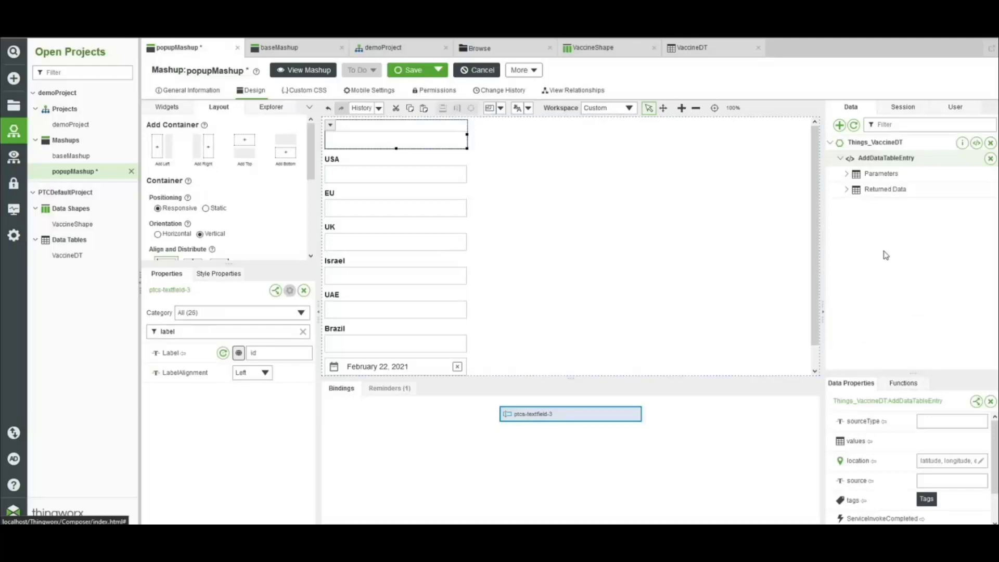
pyautogui.click(848, 190)
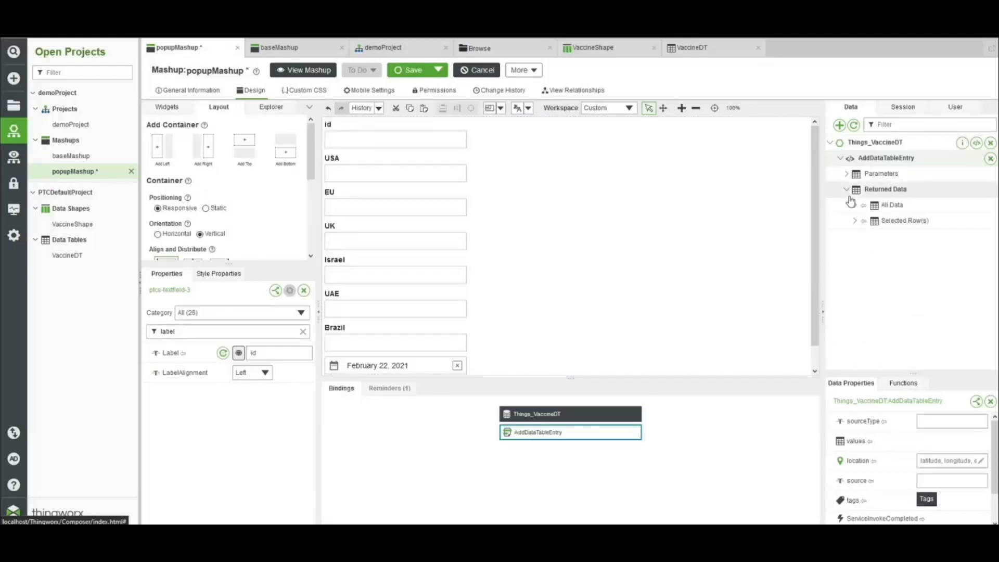
pyautogui.click(846, 189)
pyautogui.click(848, 175)
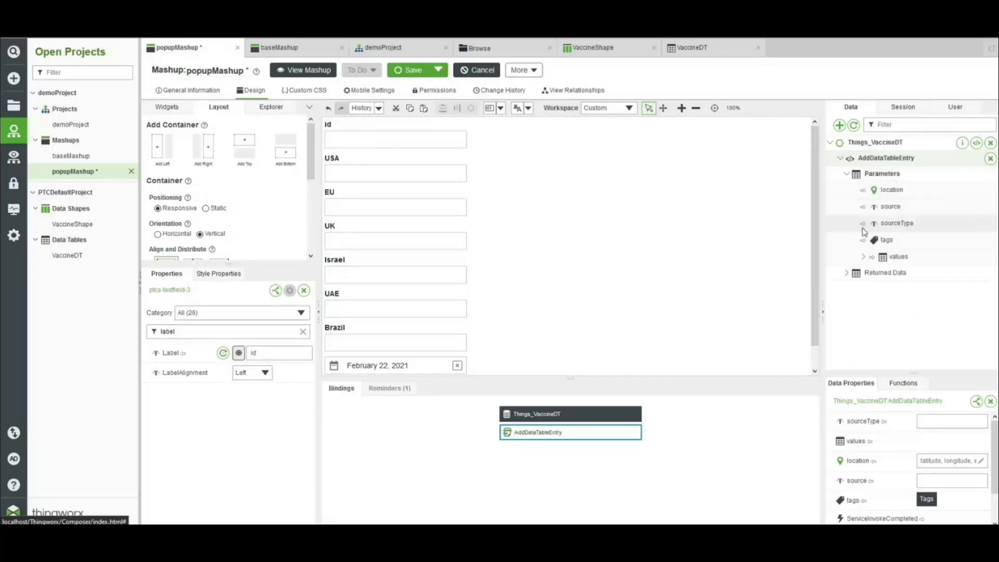
pyautogui.click(863, 256)
pyautogui.scroll(-2, 885, 273)
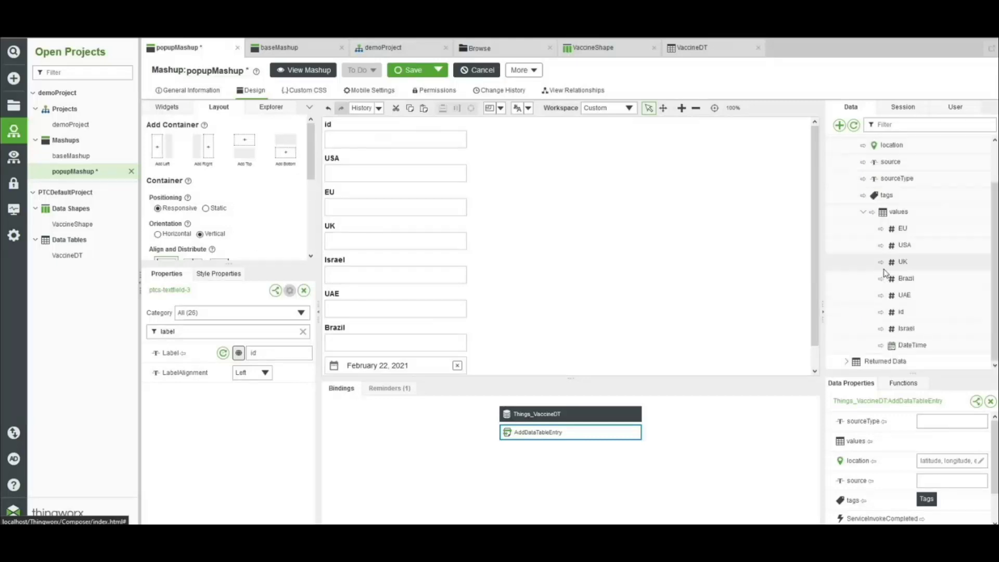
# - Bind the Text of the id and USA text fields to the matching id and USA values of AddDataTableEntry
pyautogui.click(391, 148)
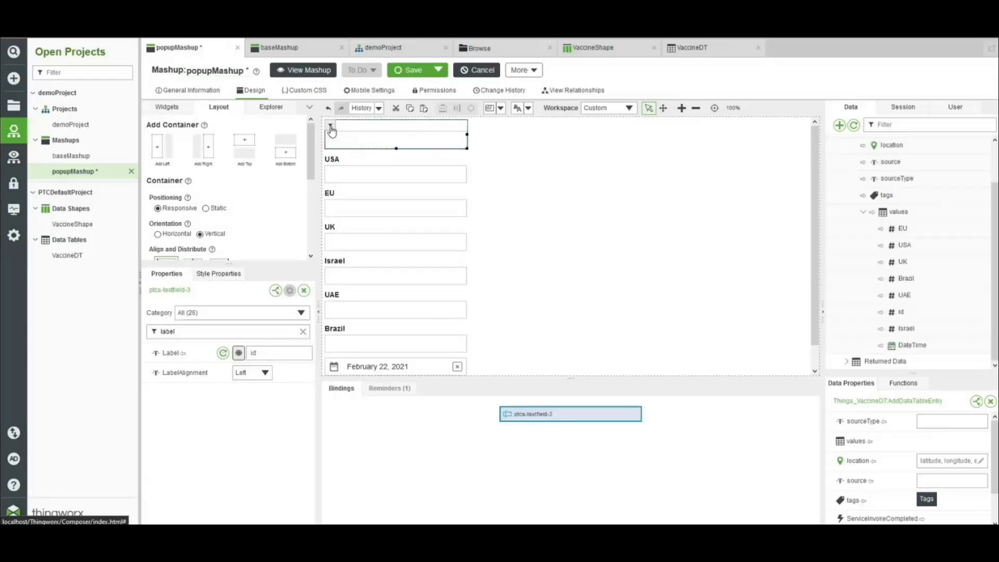
pyautogui.click(330, 125)
pyautogui.moveTo(309, 165); pyautogui.dragTo(892, 330)
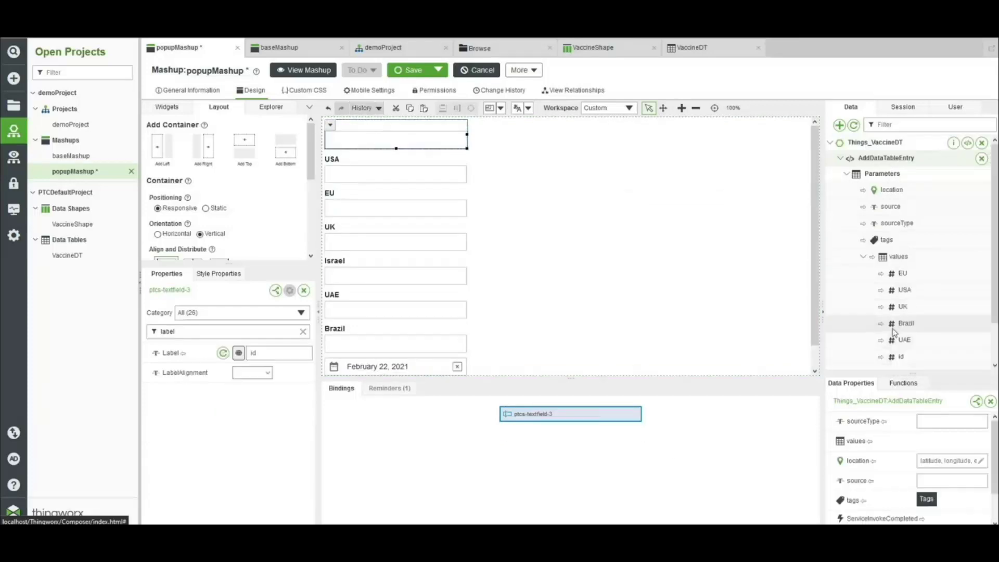
pyautogui.click(339, 169)
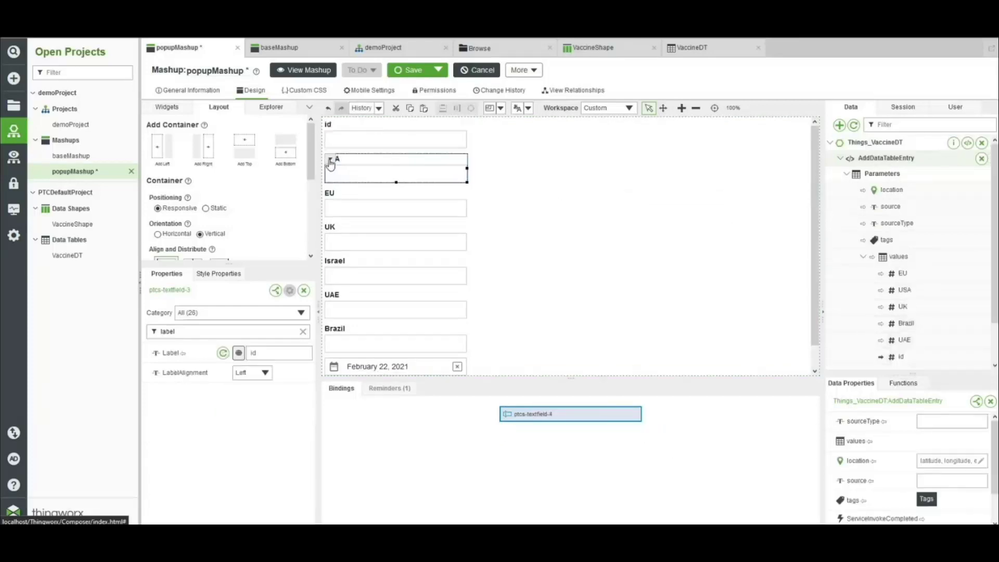
pyautogui.click(330, 159)
pyautogui.moveTo(312, 199); pyautogui.dragTo(854, 259)
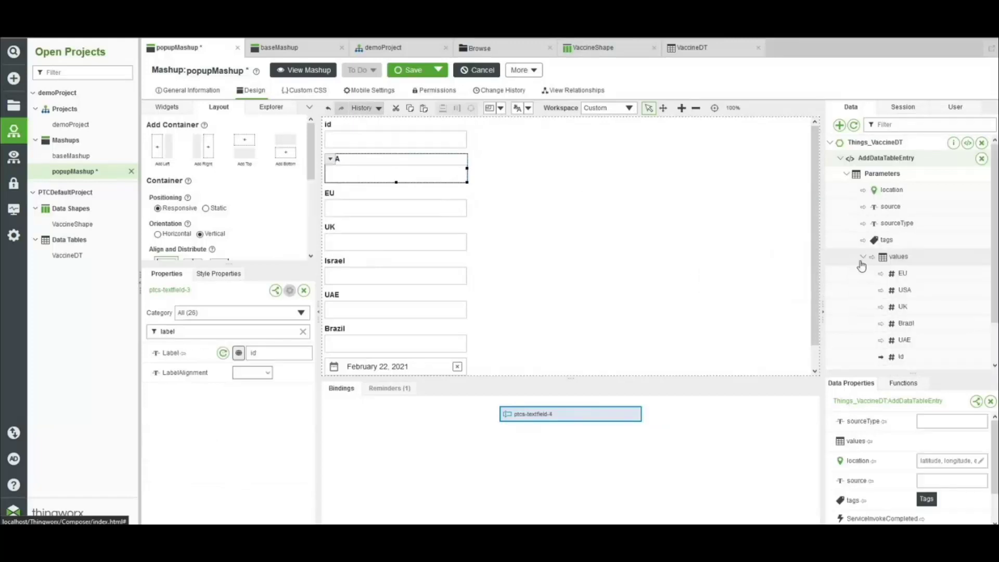
# - Bind the Text of the EU and UK text fields to the matching EU and UK values of AddDataTableEntry
pyautogui.click(438, 210)
pyautogui.click(330, 193)
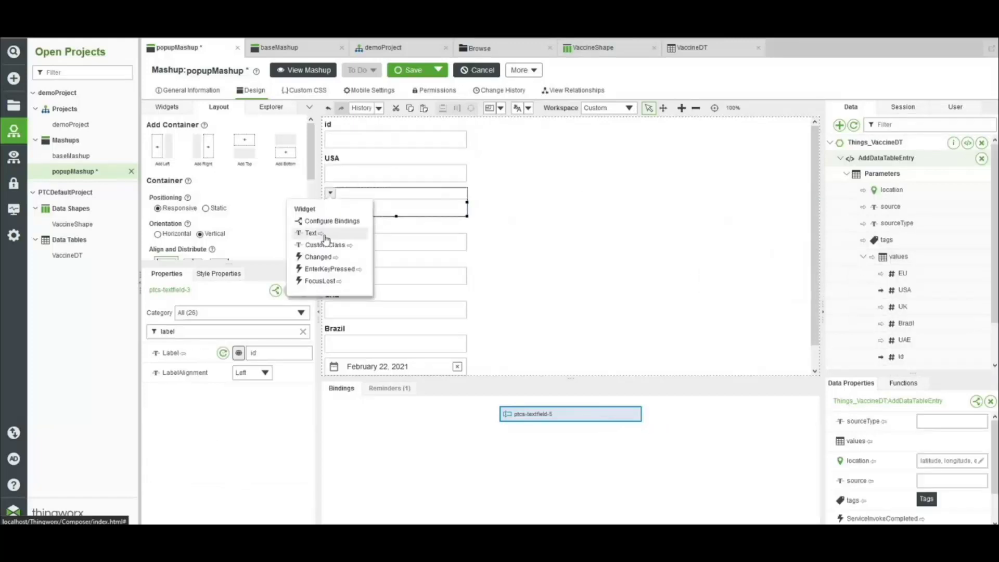
pyautogui.moveTo(333, 236); pyautogui.dragTo(882, 249)
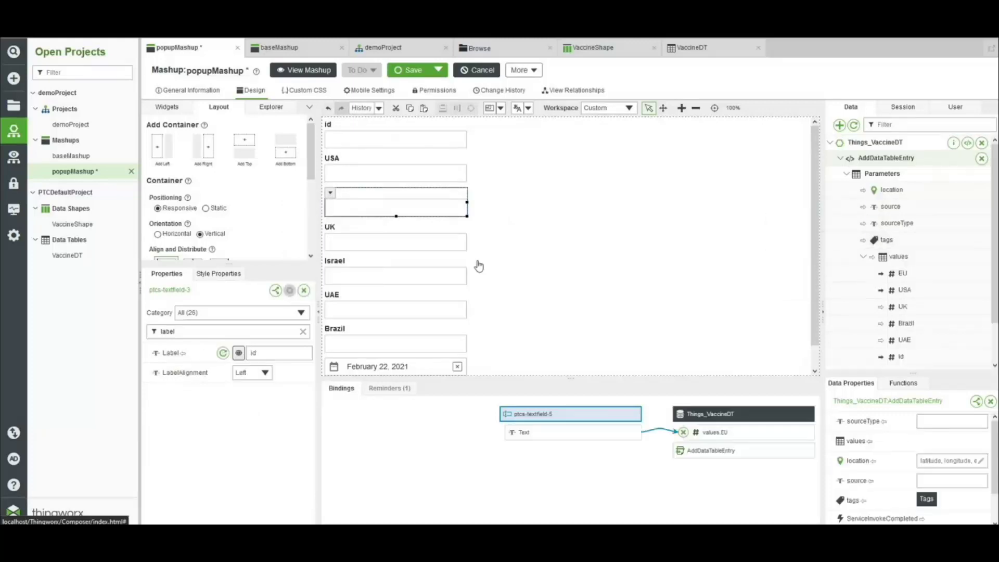
pyautogui.click(437, 246)
pyautogui.click(331, 227)
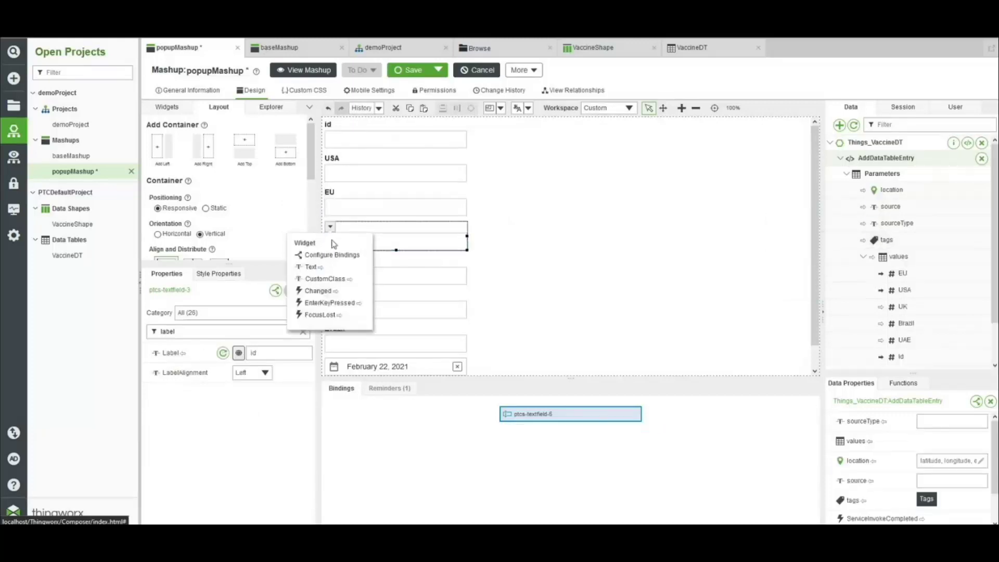
pyautogui.moveTo(318, 267); pyautogui.dragTo(880, 274)
# - Bind the Text of the Israel and UAE text fields to the matching Israel and UAE values of AddDataTableEntry
pyautogui.click(415, 278)
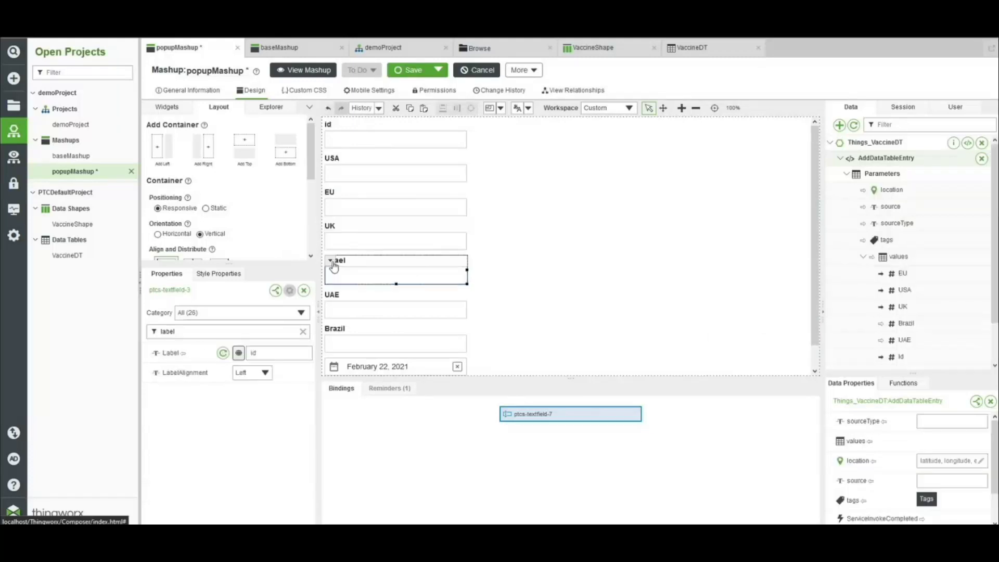
pyautogui.click(331, 260)
pyautogui.moveTo(321, 304); pyautogui.dragTo(903, 340)
pyautogui.click(365, 310)
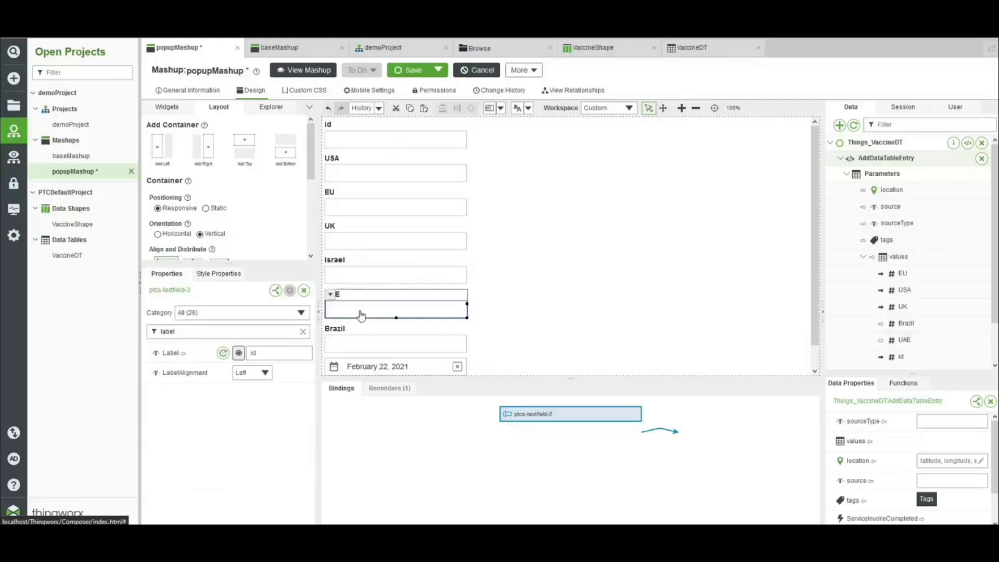
pyautogui.click(330, 294)
pyautogui.moveTo(321, 335); pyautogui.dragTo(904, 340)
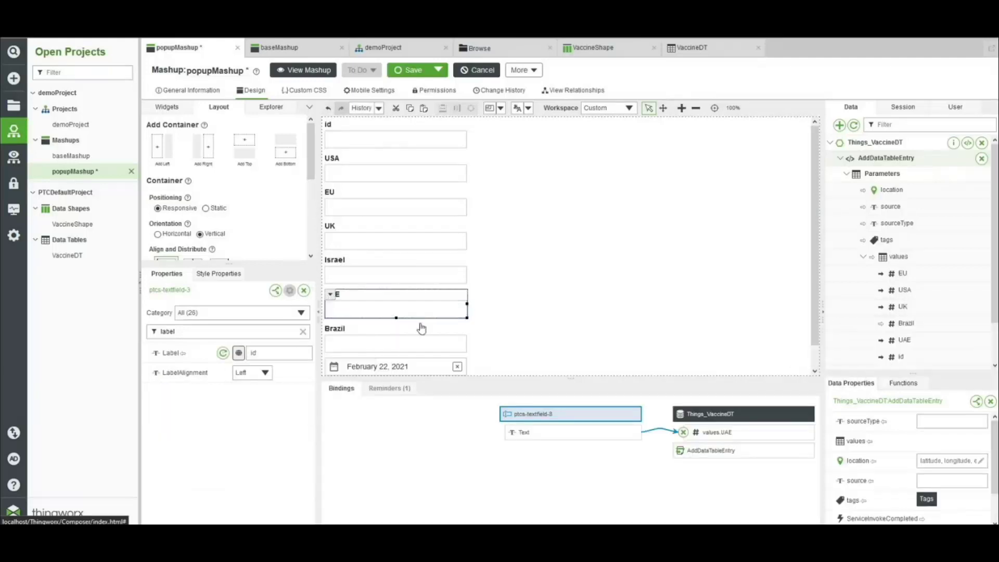
# - Bind the Brazil text field's Text to the Brazil value and the date picker's DateTime to the DateTime value of AddDataTableEntry
pyautogui.click(396, 346)
pyautogui.click(330, 329)
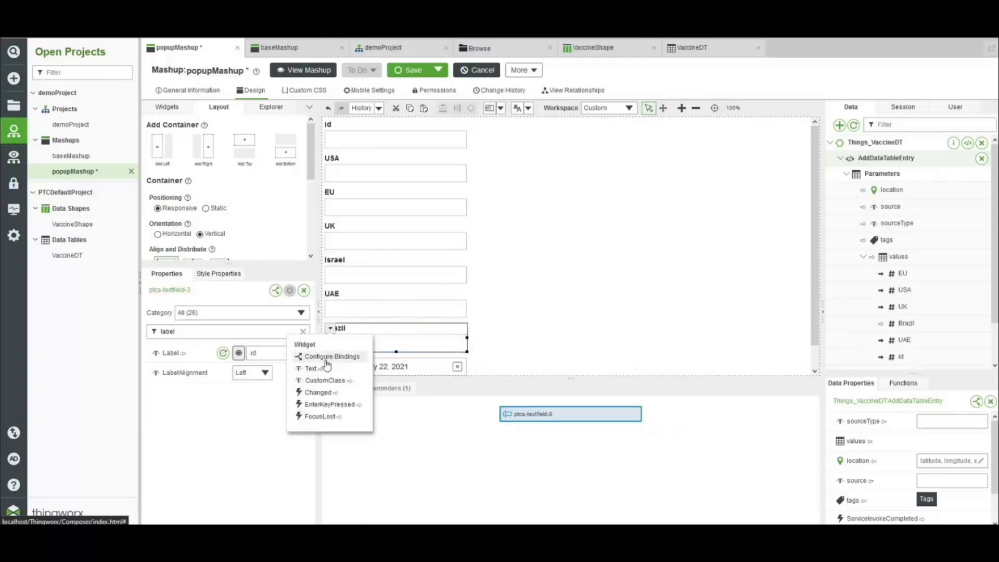
pyautogui.moveTo(320, 367); pyautogui.dragTo(887, 292)
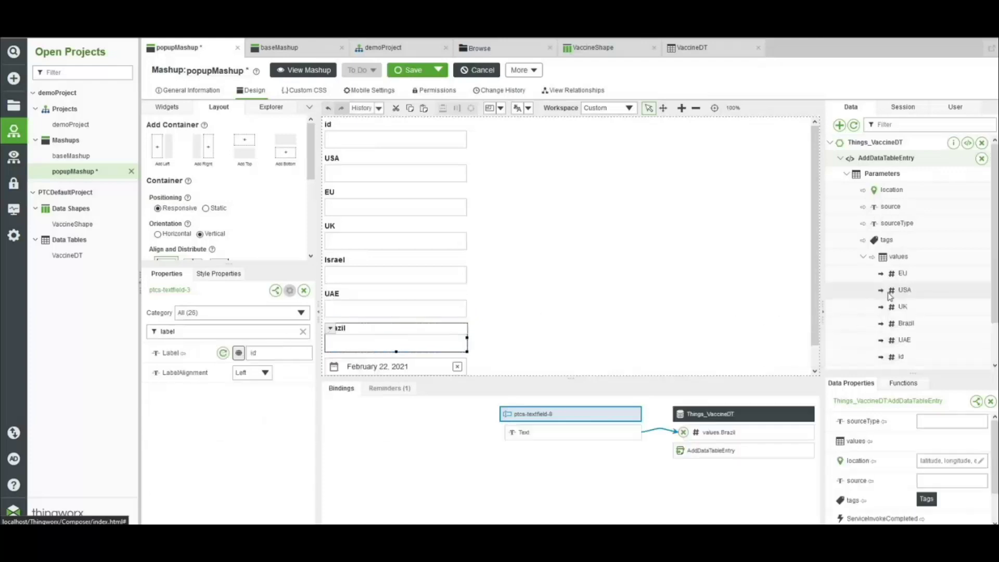
pyautogui.scroll(-1, 562, 304)
pyautogui.click(400, 352)
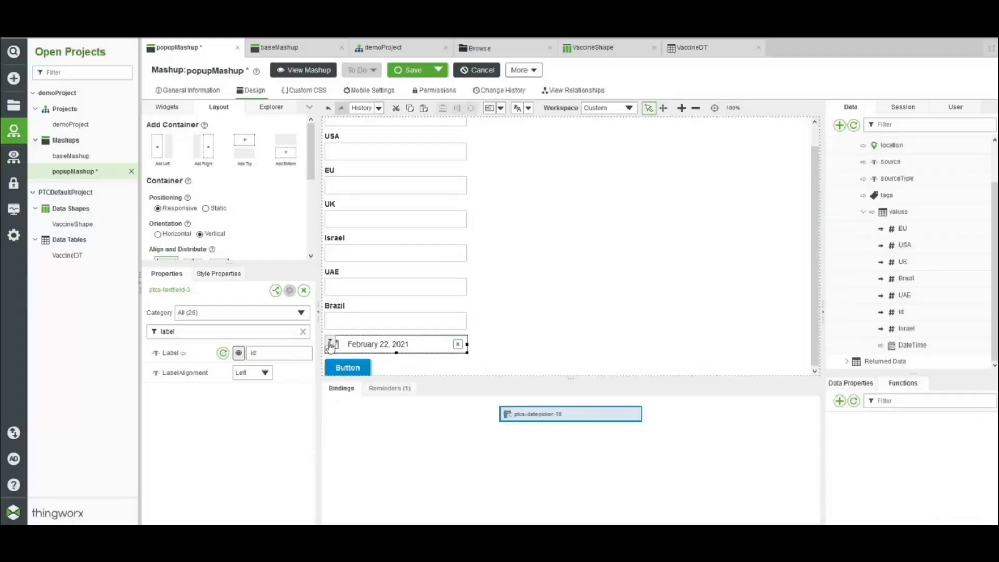
pyautogui.click(330, 344)
pyautogui.moveTo(333, 369); pyautogui.dragTo(892, 241)
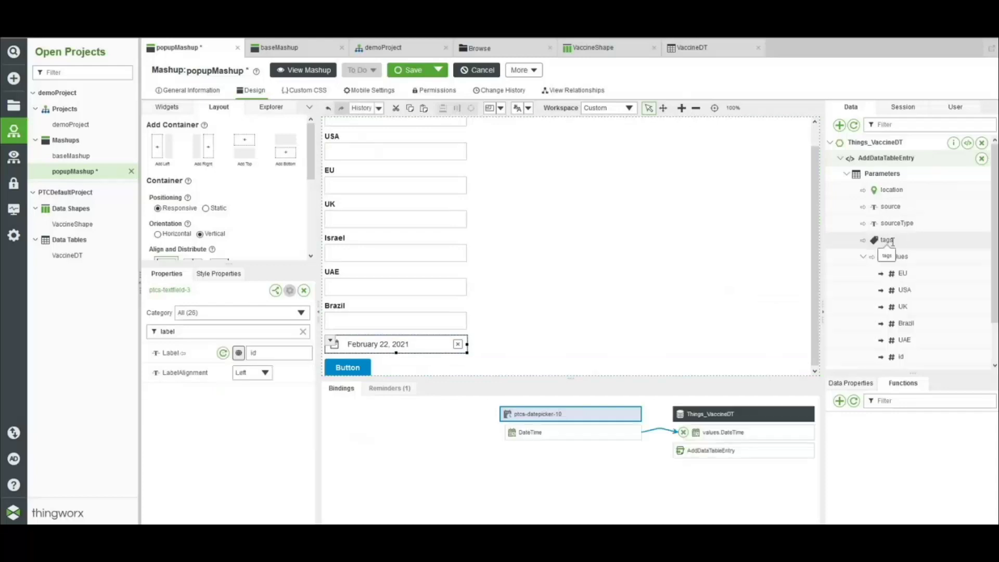
# - Add the form button's Clicked event as an event trigger for the AddDataTableEntry service
pyautogui.click(895, 159)
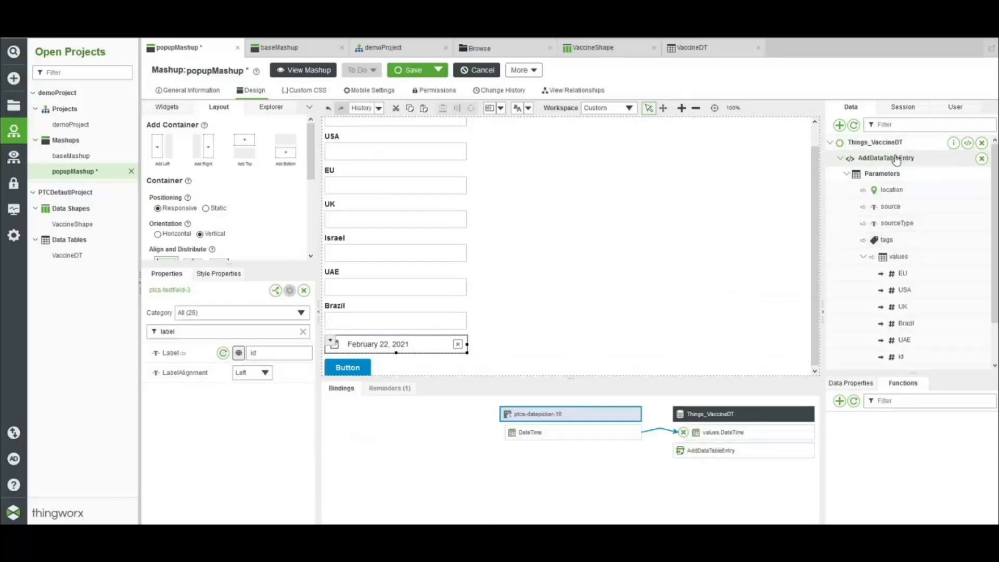
pyautogui.click(896, 163)
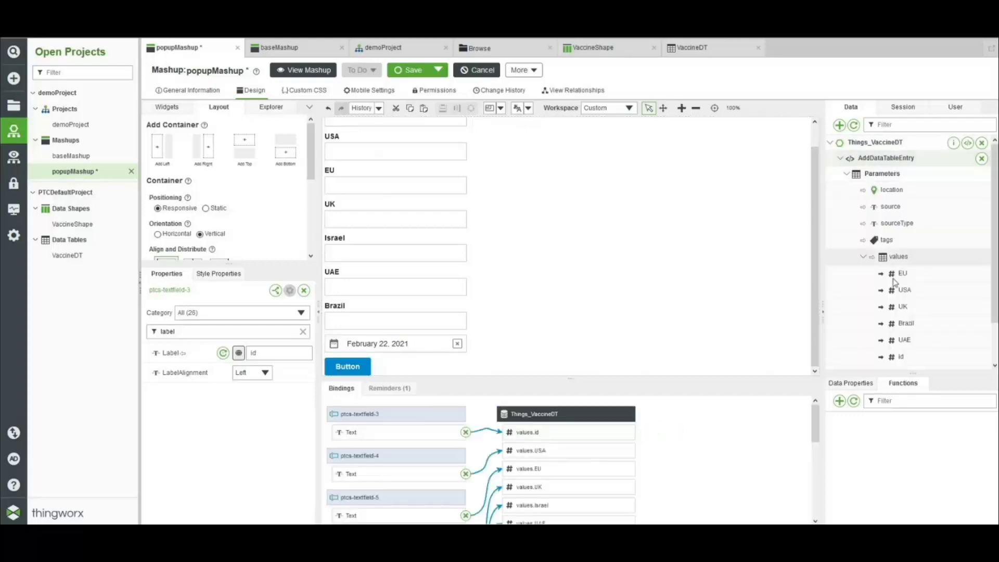
pyautogui.click(857, 391)
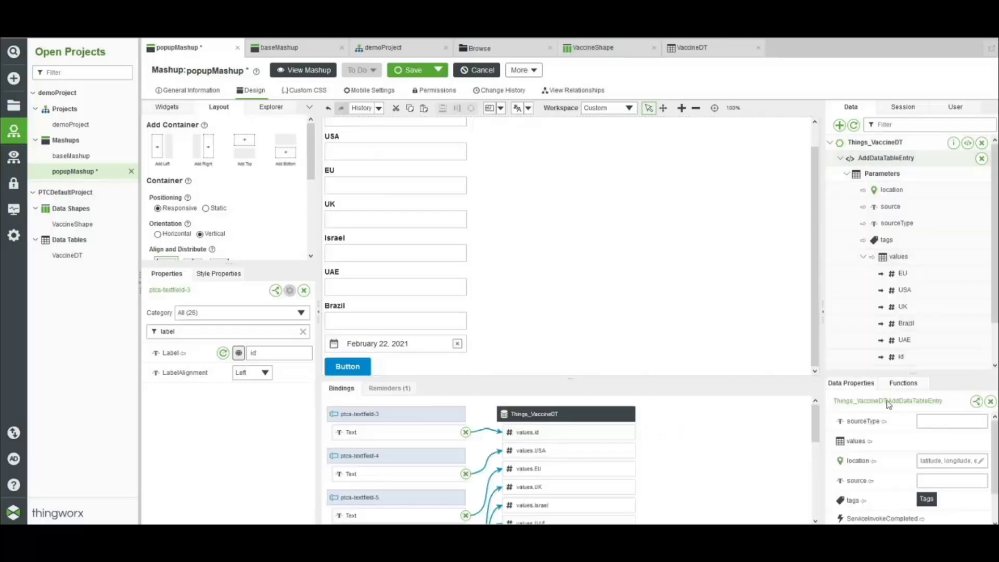
pyautogui.click(976, 402)
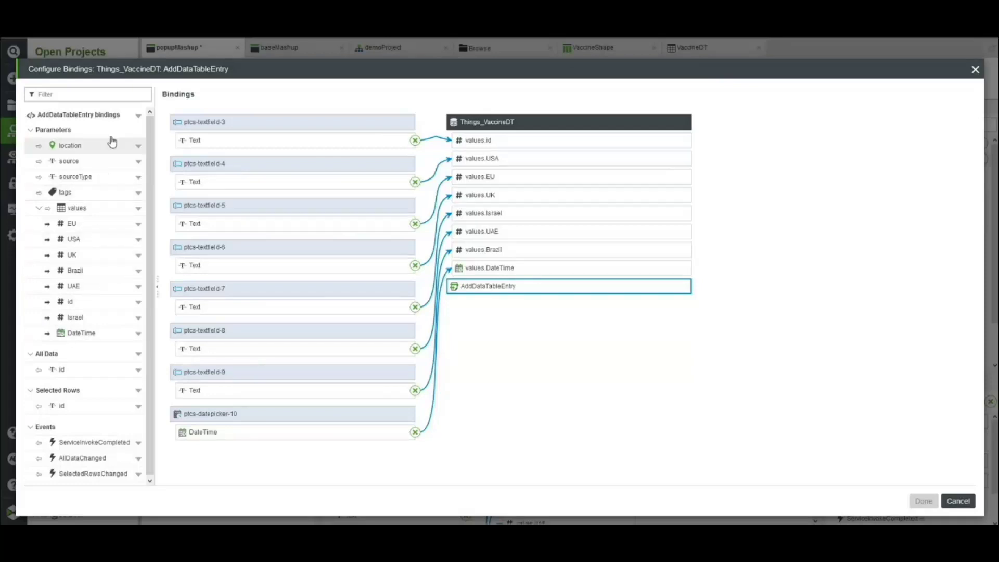
pyautogui.click(138, 116)
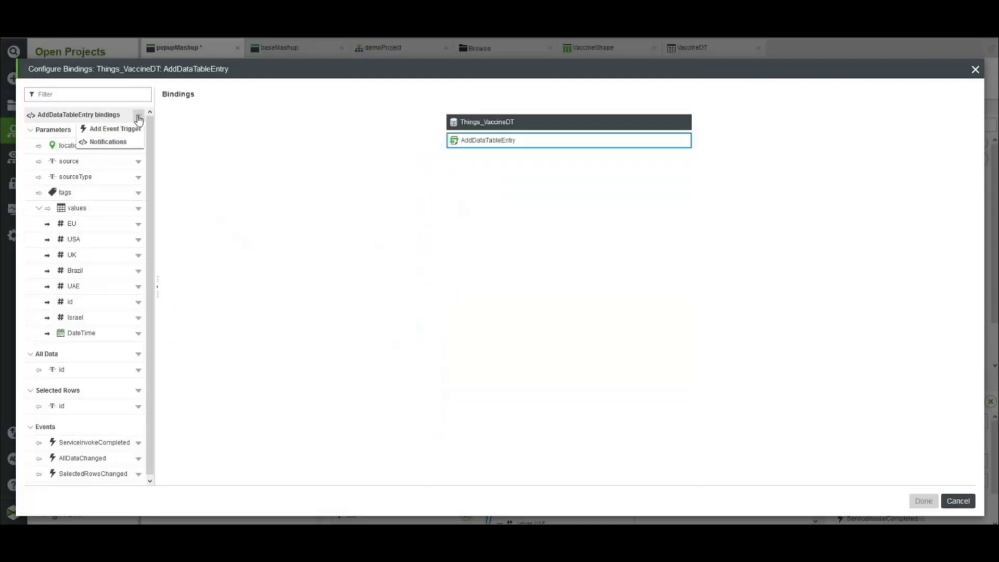
pyautogui.click(128, 129)
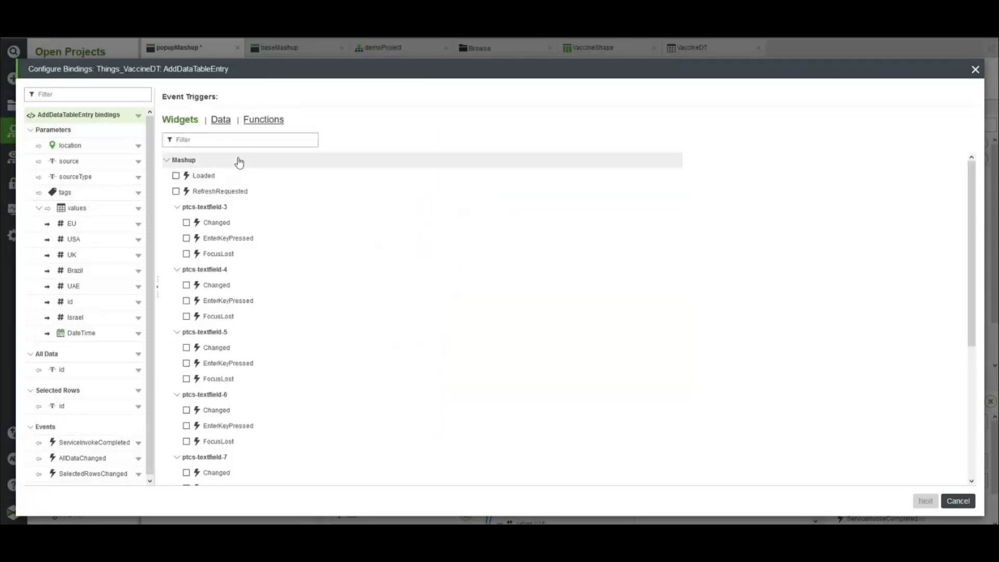
pyautogui.scroll(-4, 276, 187)
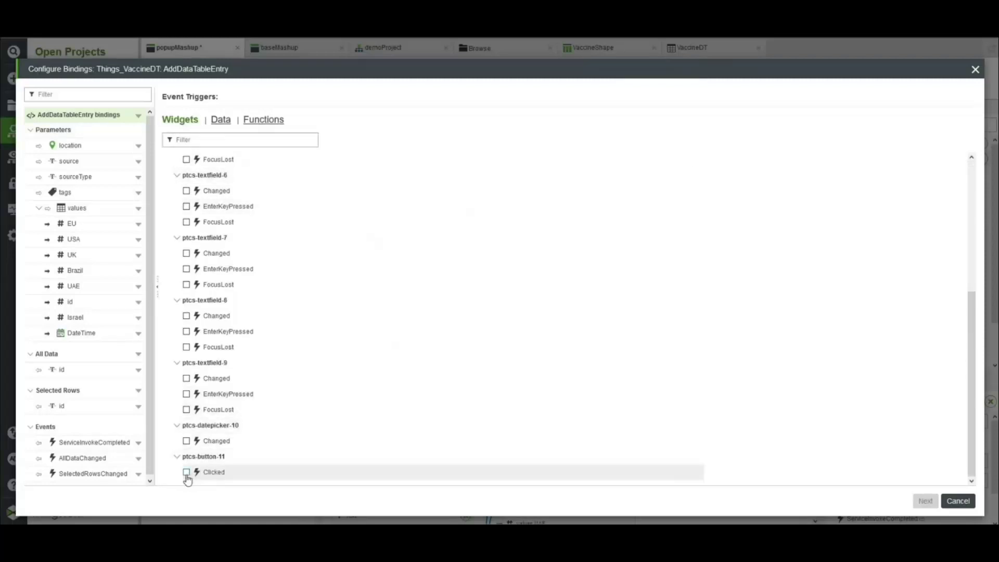
pyautogui.click(187, 472)
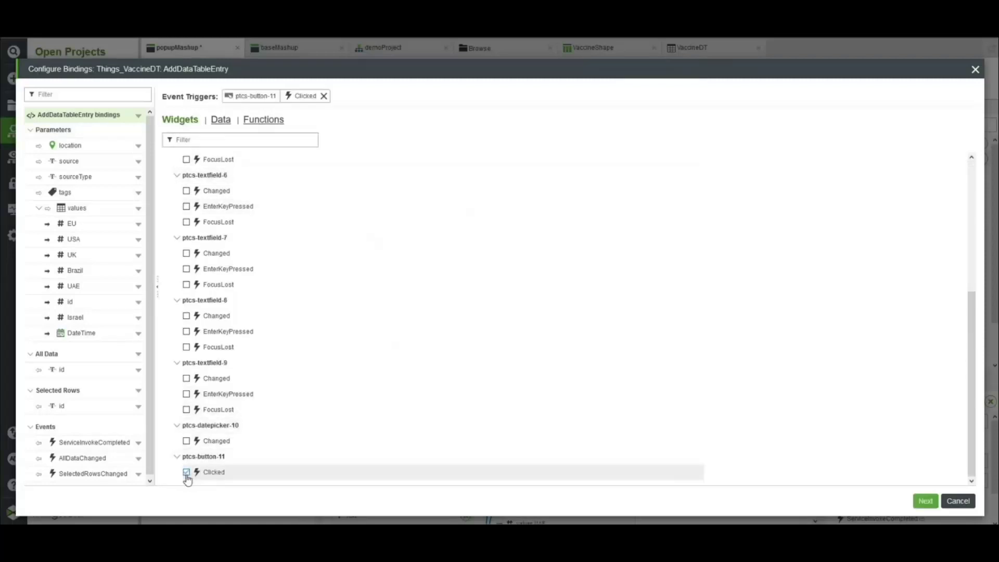
pyautogui.click(925, 501)
pyautogui.click(925, 503)
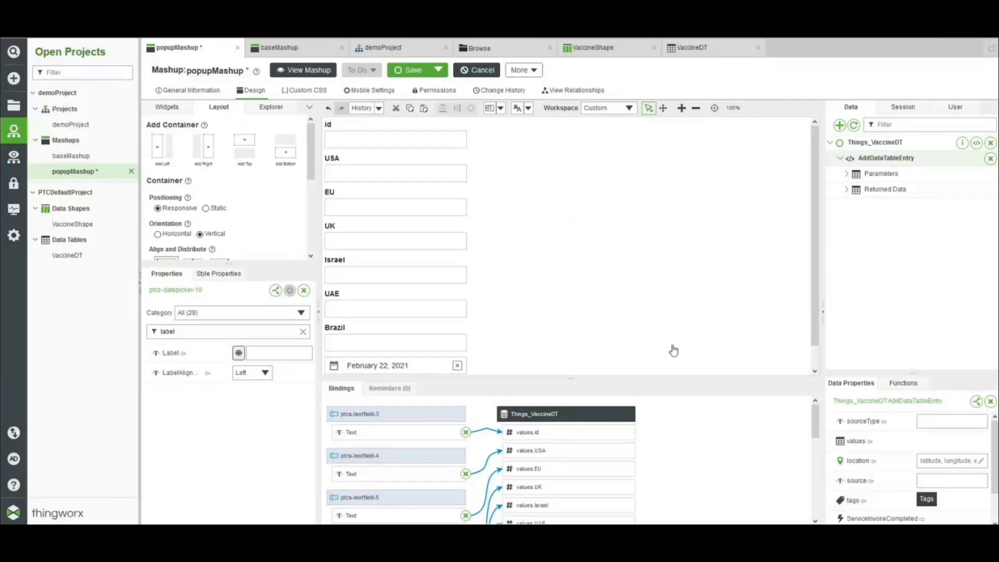
# - Set the label of the button below the date picker to Save and clear the property filter
pyautogui.scroll(-1, 432, 322)
pyautogui.click(347, 366)
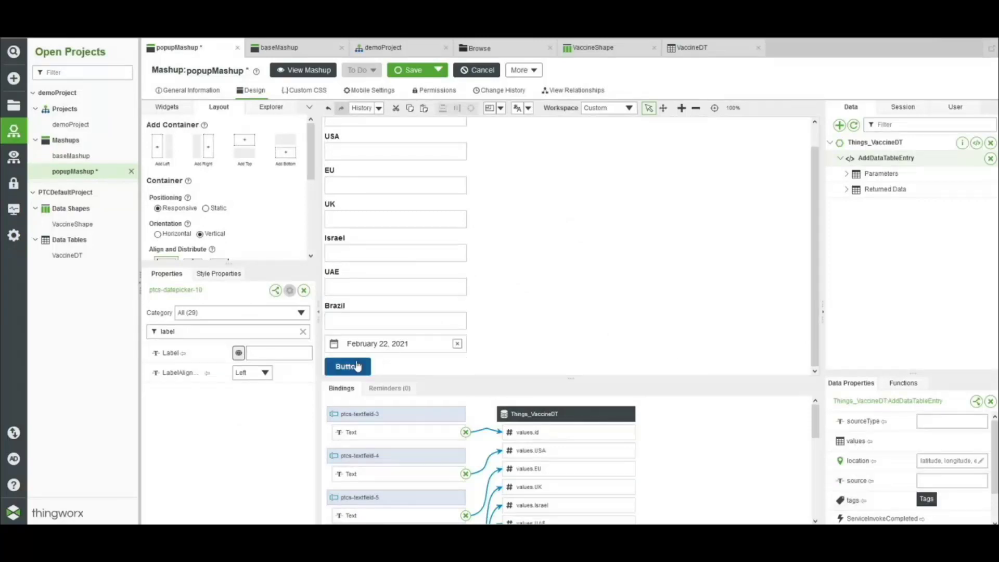
pyautogui.click(279, 353)
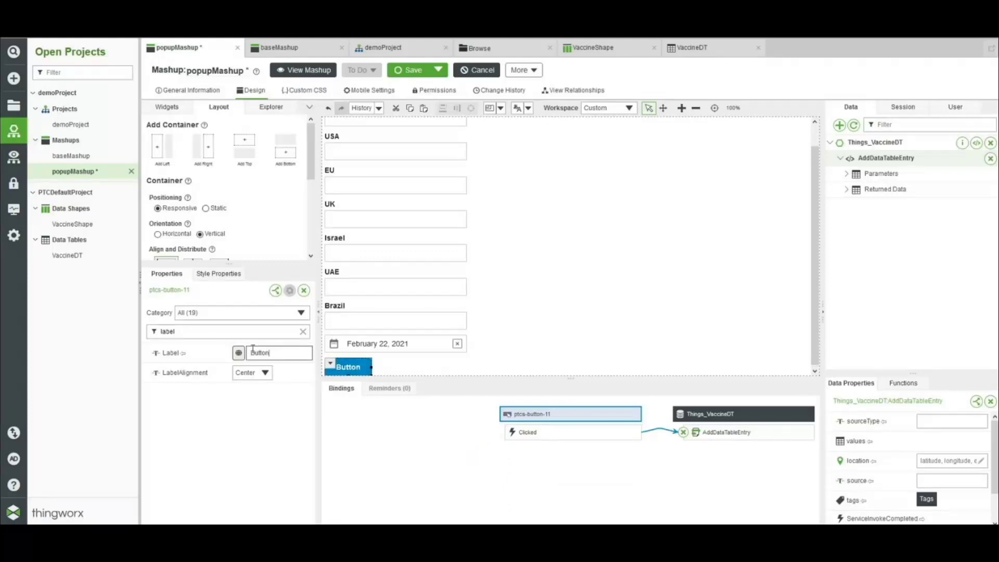
pyautogui.hotkey('ctrl', 'a')
pyautogui.write('Save')
pyautogui.press('Return')
pyautogui.click(303, 332)
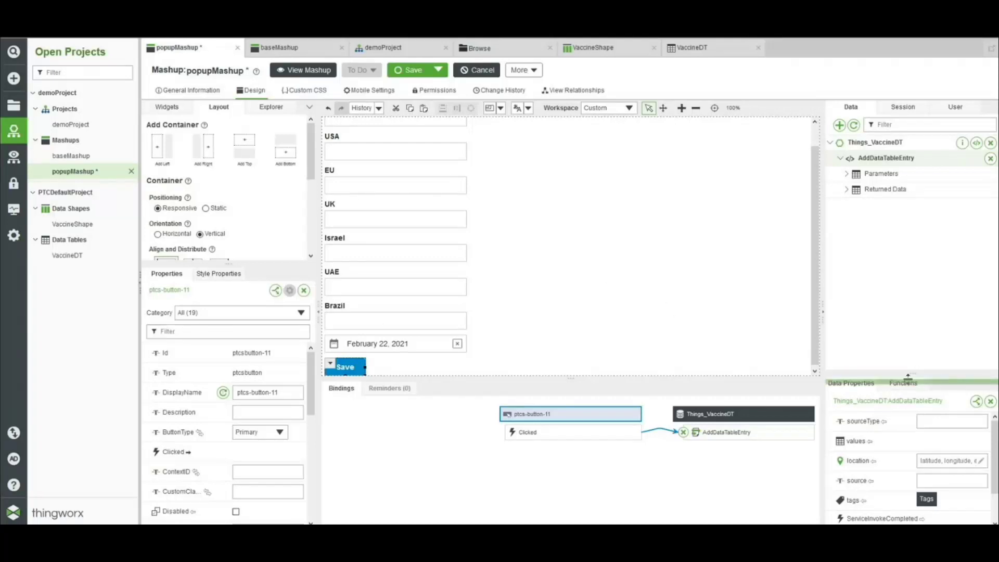
# - Add a Status Message function named Status with the Info message type to popupMashup
pyautogui.moveTo(908, 376); pyautogui.dragTo(908, 315)
pyautogui.click(905, 326)
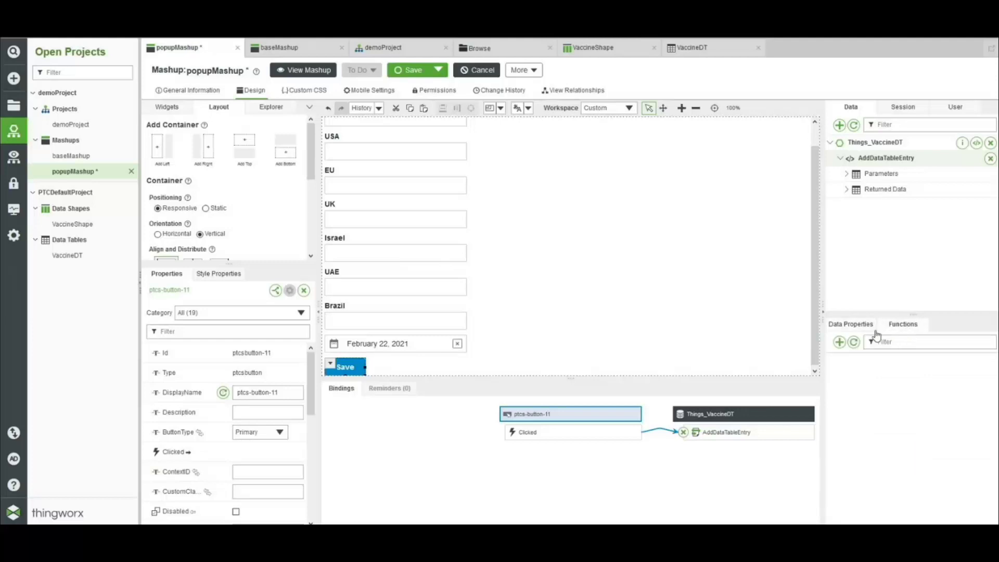
pyautogui.click(840, 342)
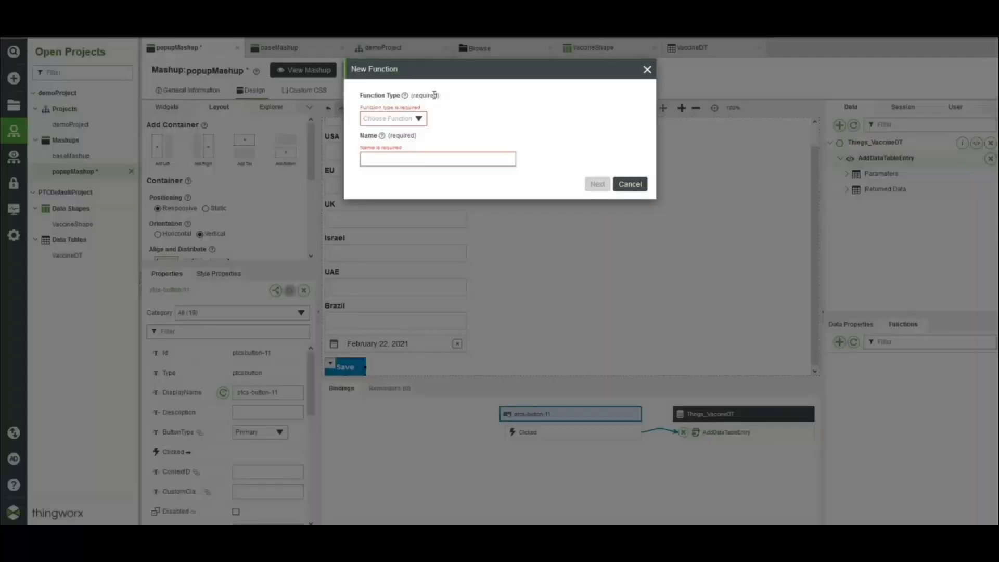
pyautogui.click(393, 119)
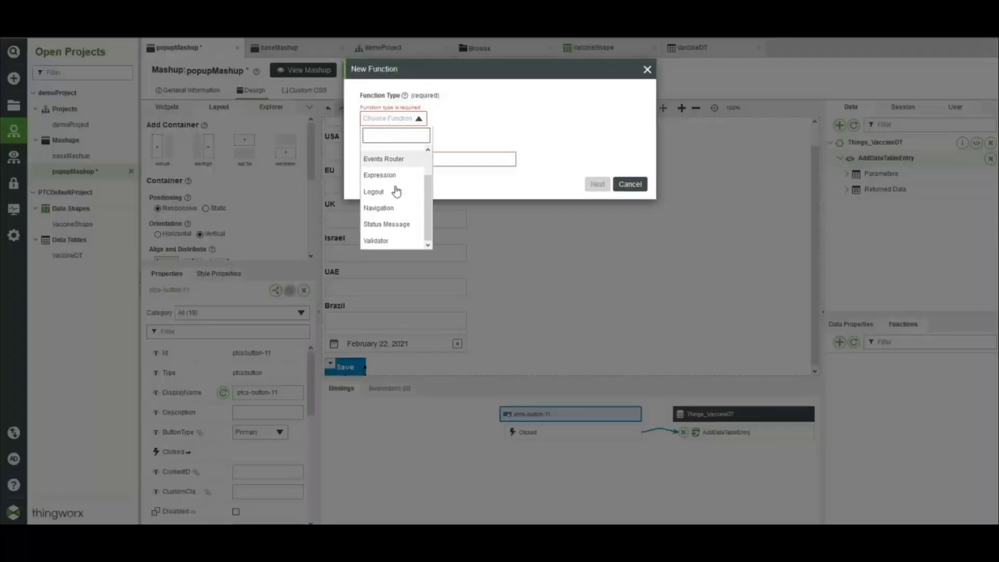
pyautogui.click(396, 224)
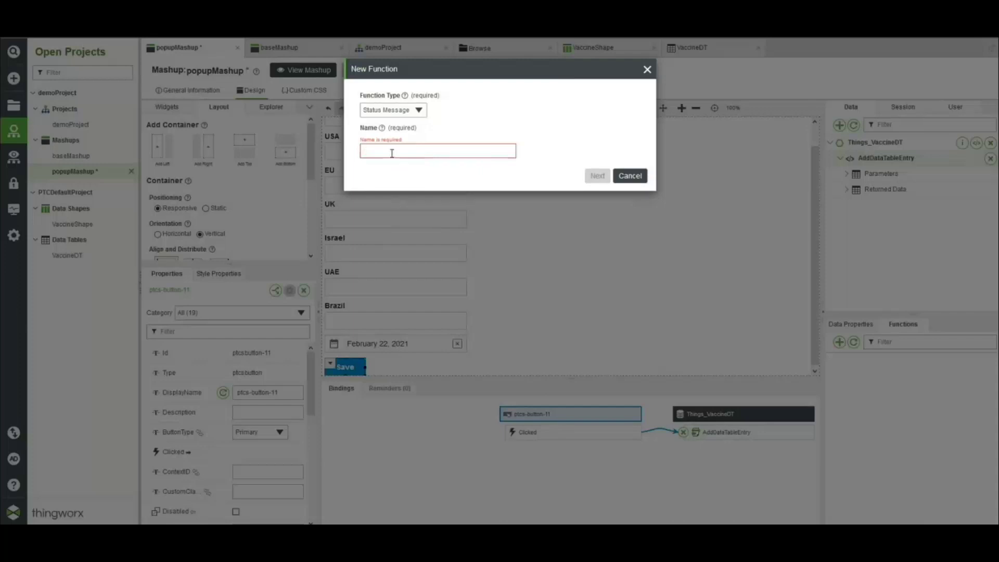
pyautogui.click(391, 152)
pyautogui.write('Status')
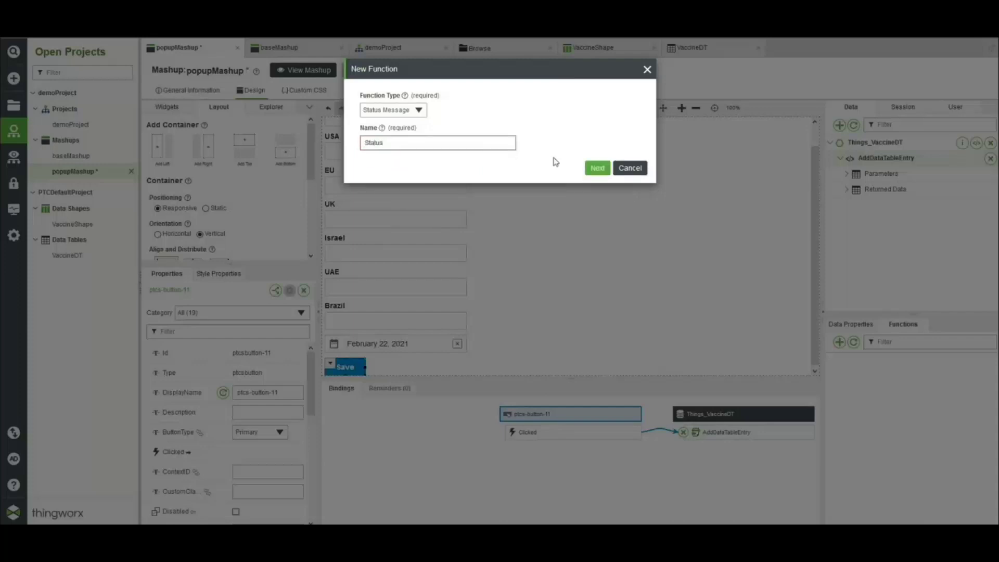
pyautogui.click(597, 167)
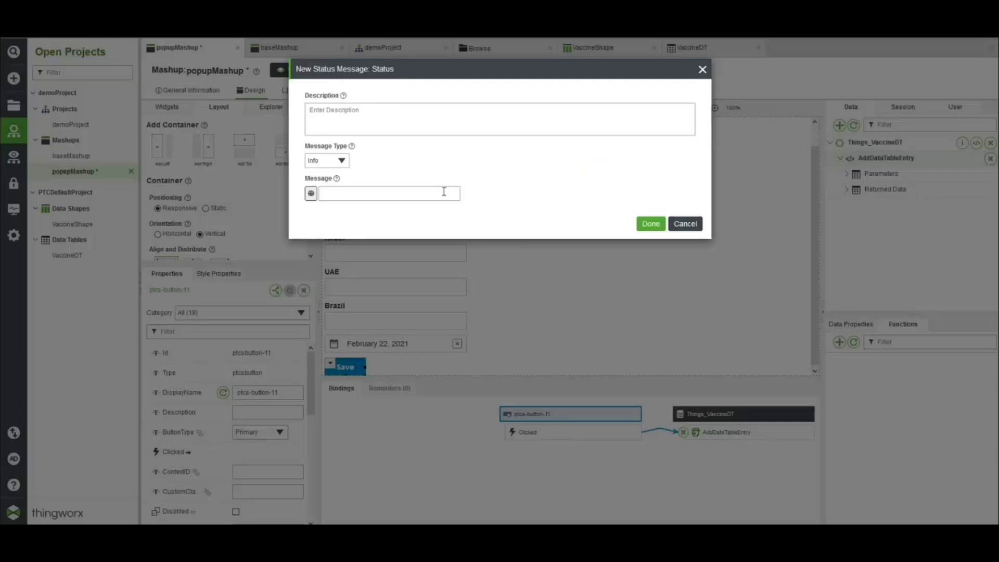
pyautogui.click(422, 196)
pyautogui.click(650, 224)
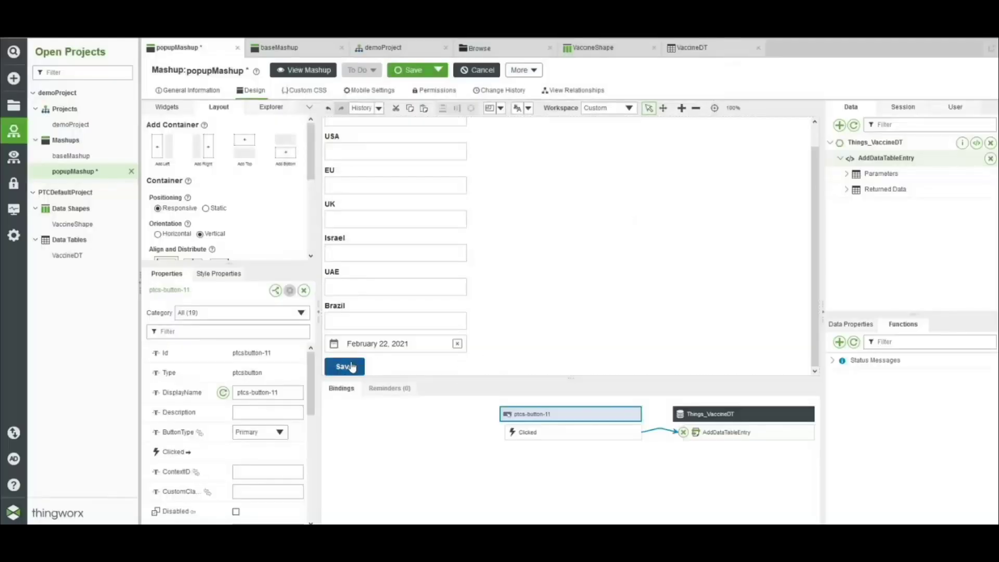
# - Bind the Save button's Clicked event to ShowMessage of the Status function and save popupMashup
pyautogui.click(333, 367)
pyautogui.click(330, 364)
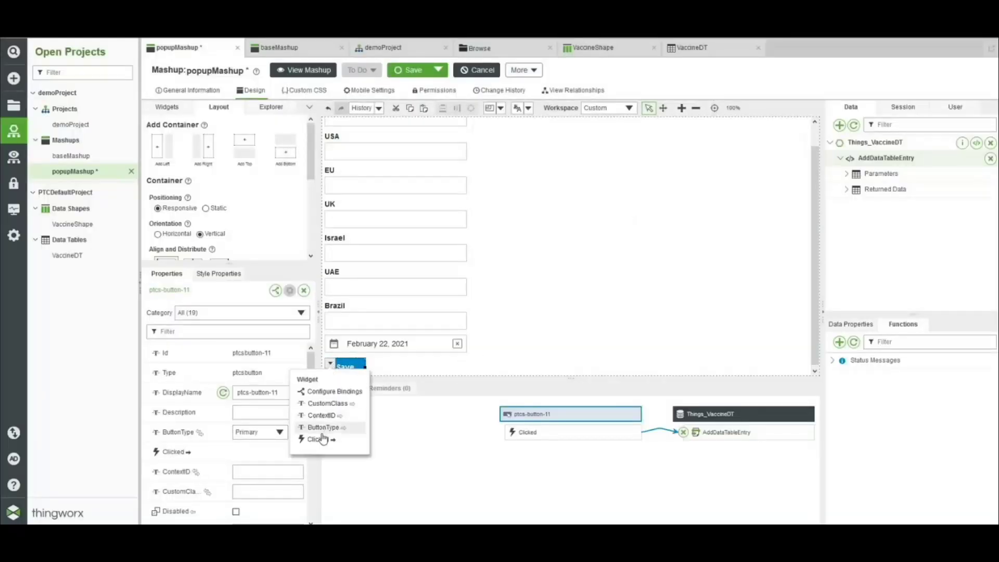
pyautogui.moveTo(325, 435); pyautogui.dragTo(879, 392)
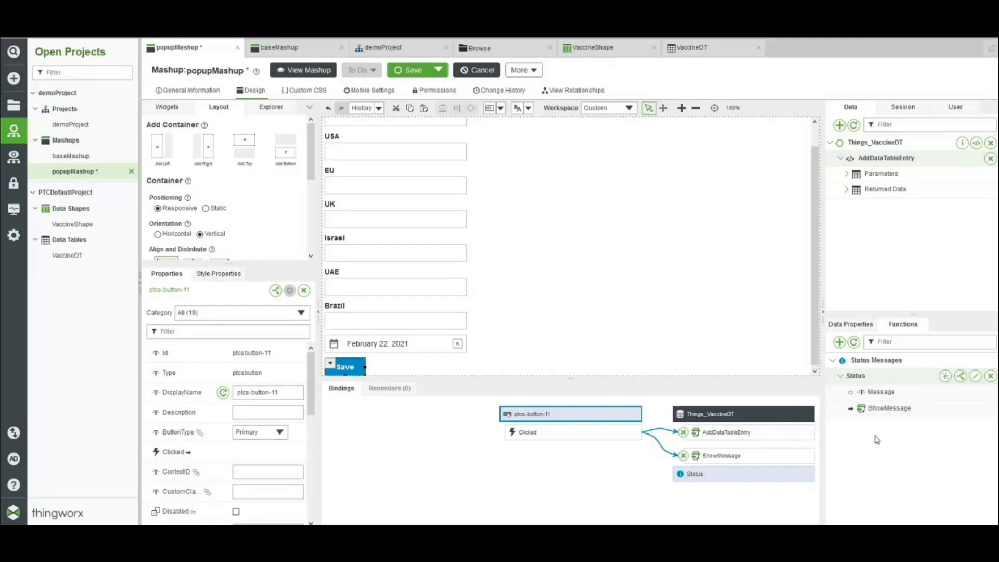
pyautogui.click(409, 71)
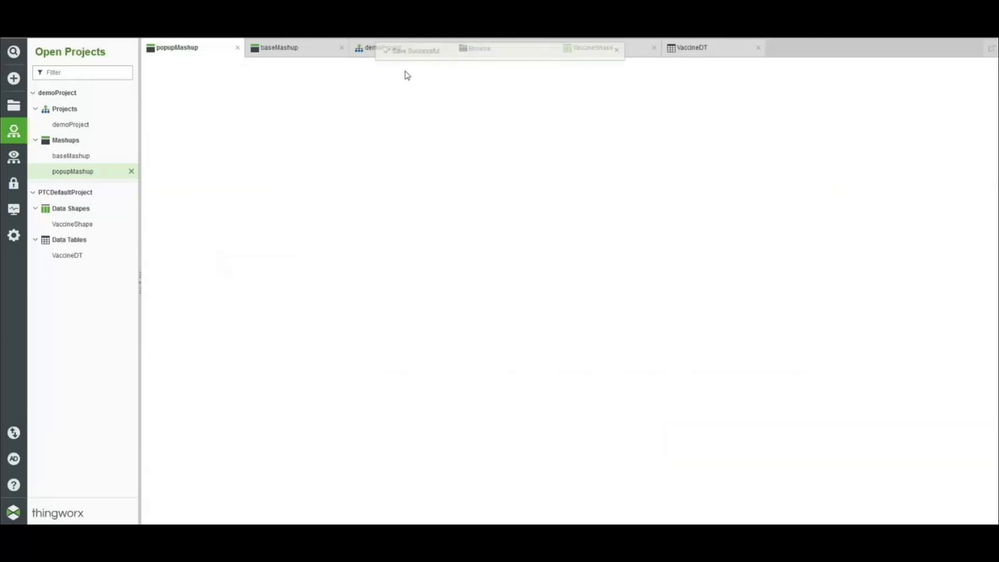
# - Switch to baseMashup and create a new Navigation function named nav
pyautogui.click(290, 52)
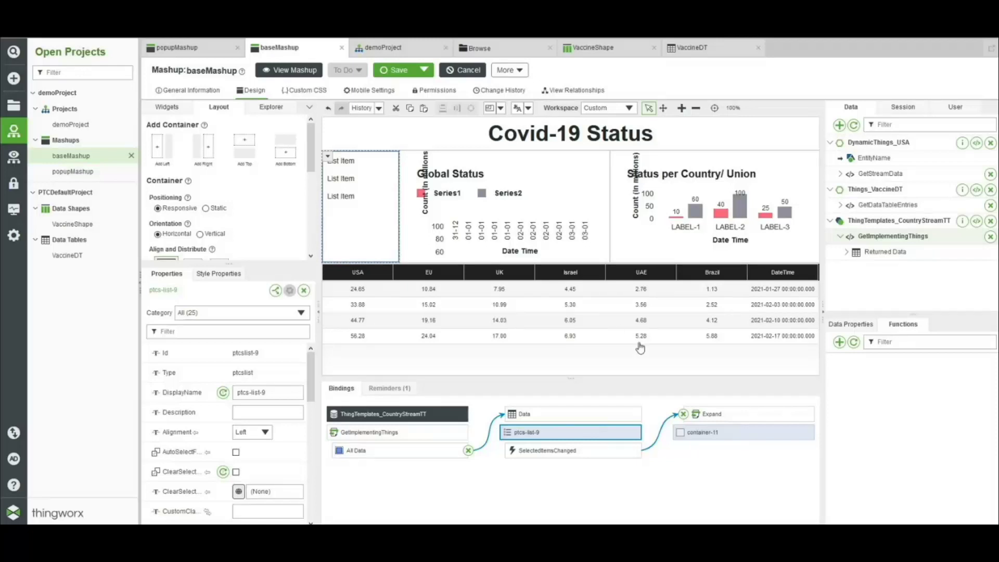
pyautogui.click(840, 343)
pyautogui.click(411, 121)
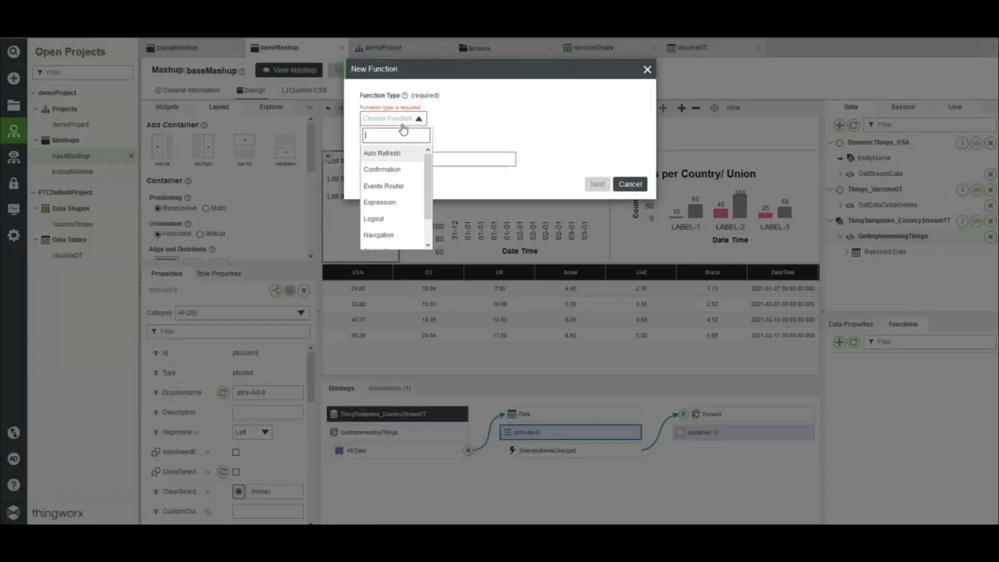
pyautogui.scroll(-2, 396, 187)
pyautogui.click(390, 211)
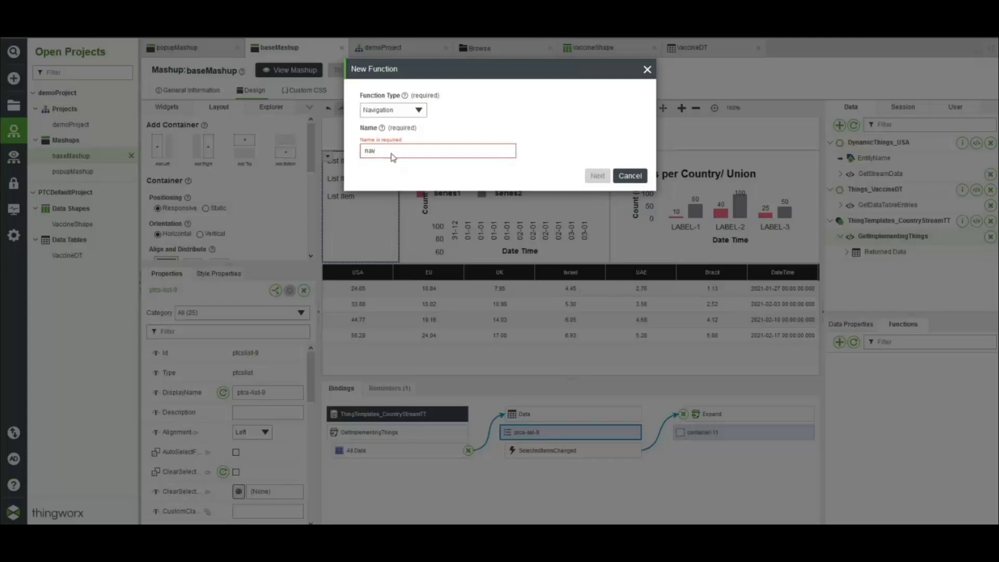
pyautogui.click(597, 168)
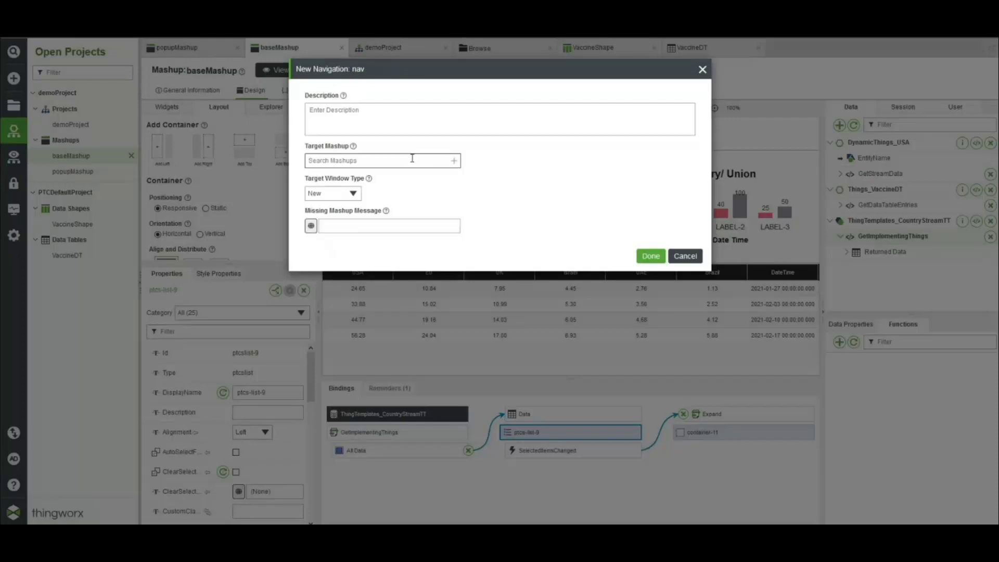
# - Set the nav function's target mashup to popupMashup and its target window type to Popup
pyautogui.write('pop')
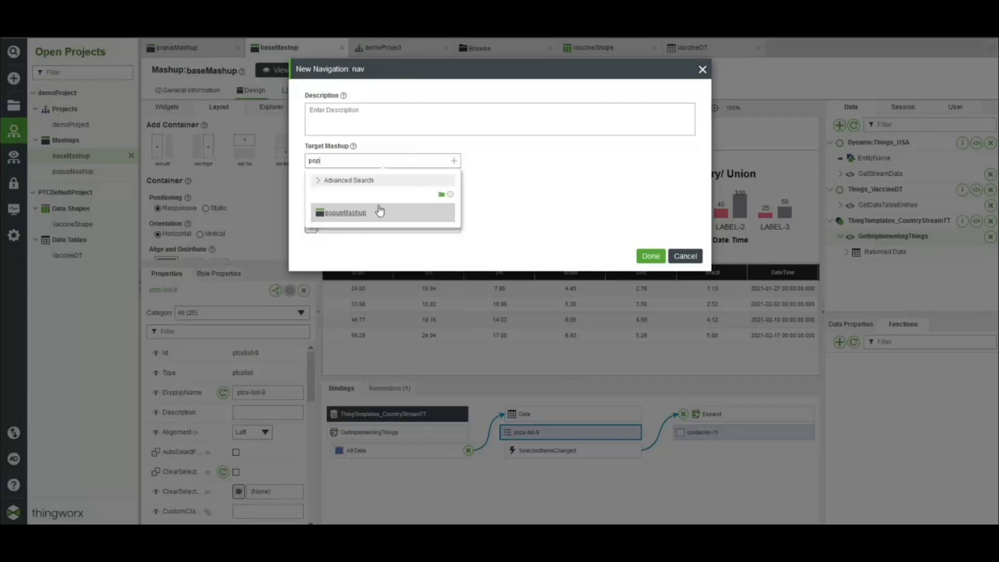
pyautogui.click(379, 213)
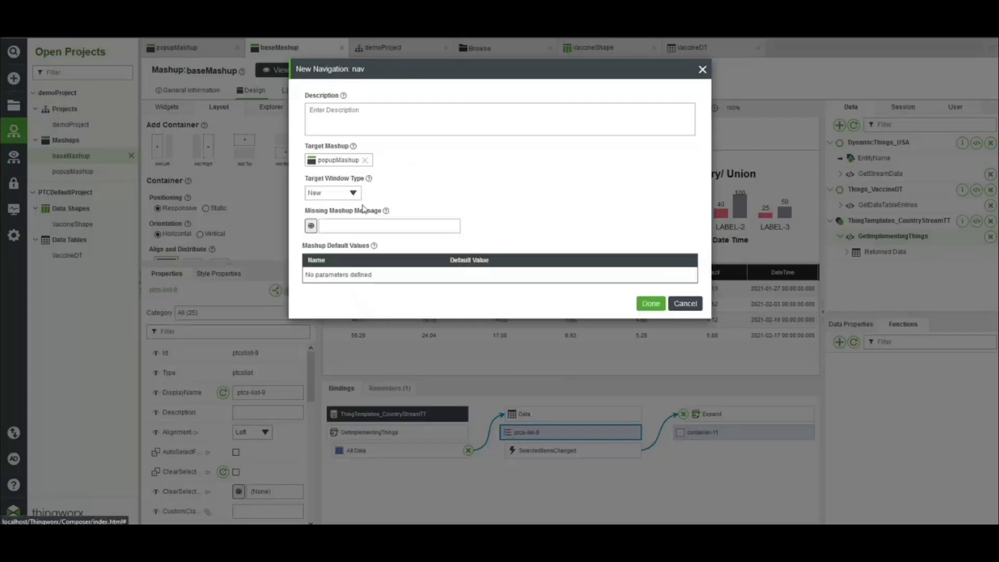
pyautogui.click(333, 194)
pyautogui.click(336, 259)
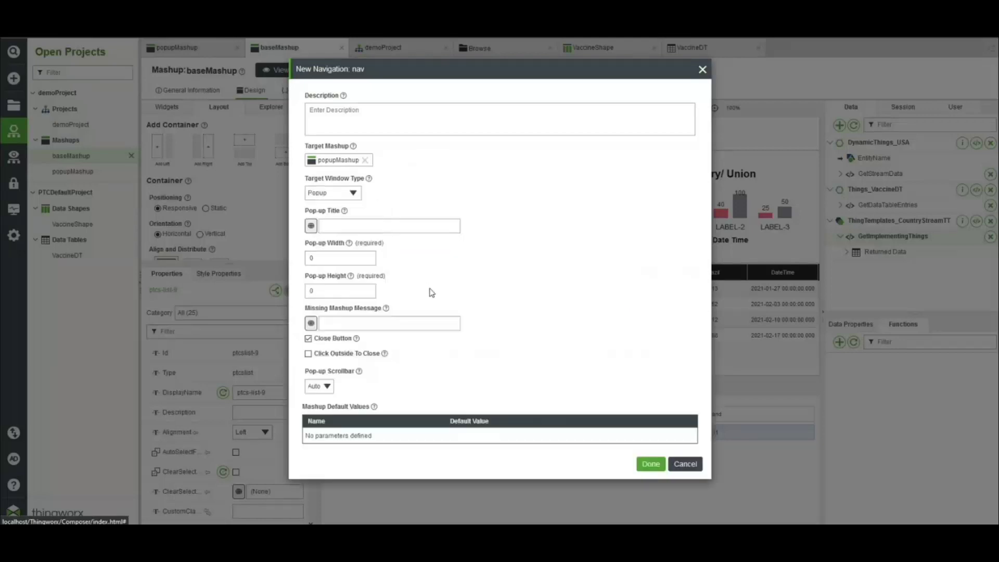
pyautogui.click(648, 467)
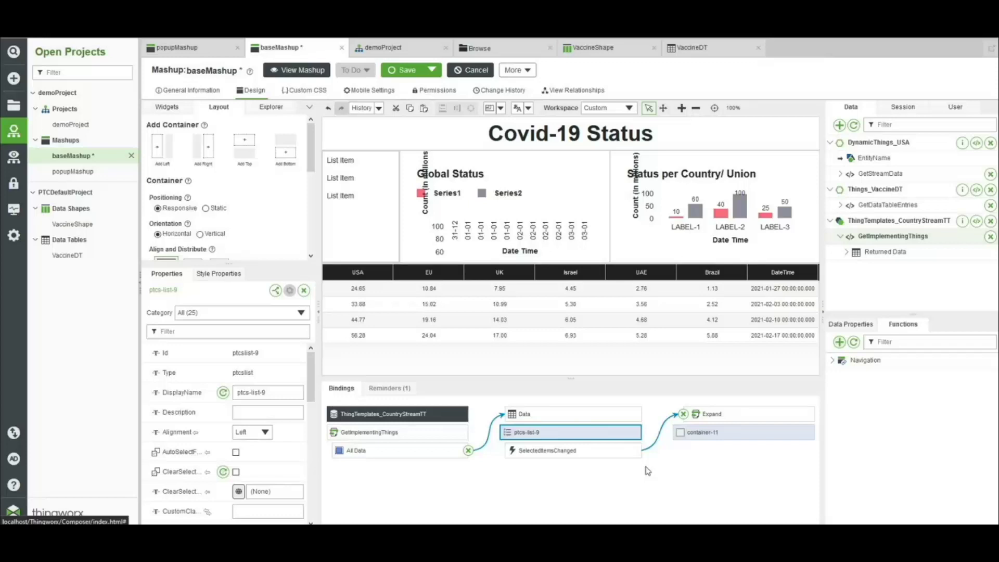
# - Bind the nav function's WindowClosed event to the GetDataTableEntries service of VaccineDT and show that service's bindings
pyautogui.click(879, 368)
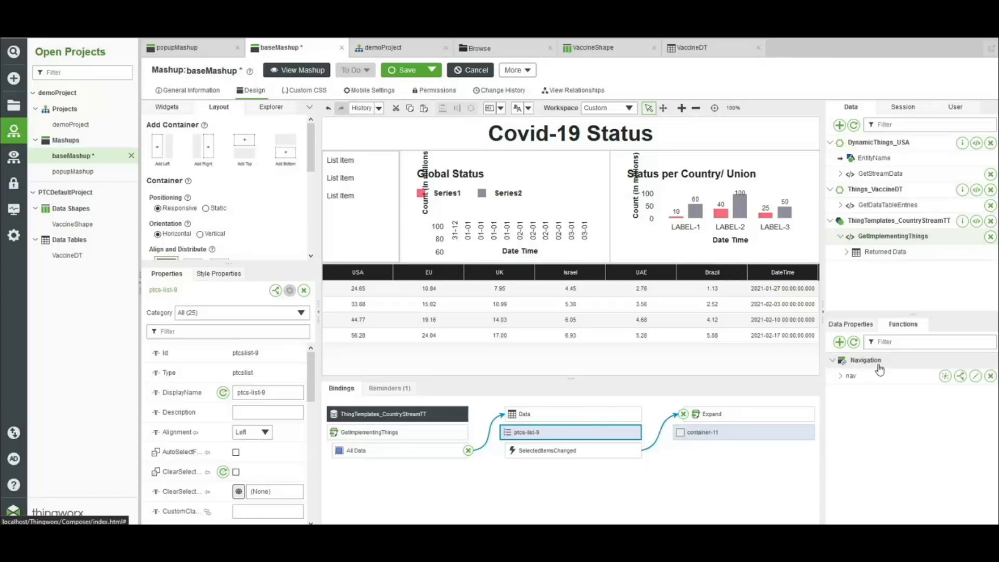
pyautogui.click(868, 377)
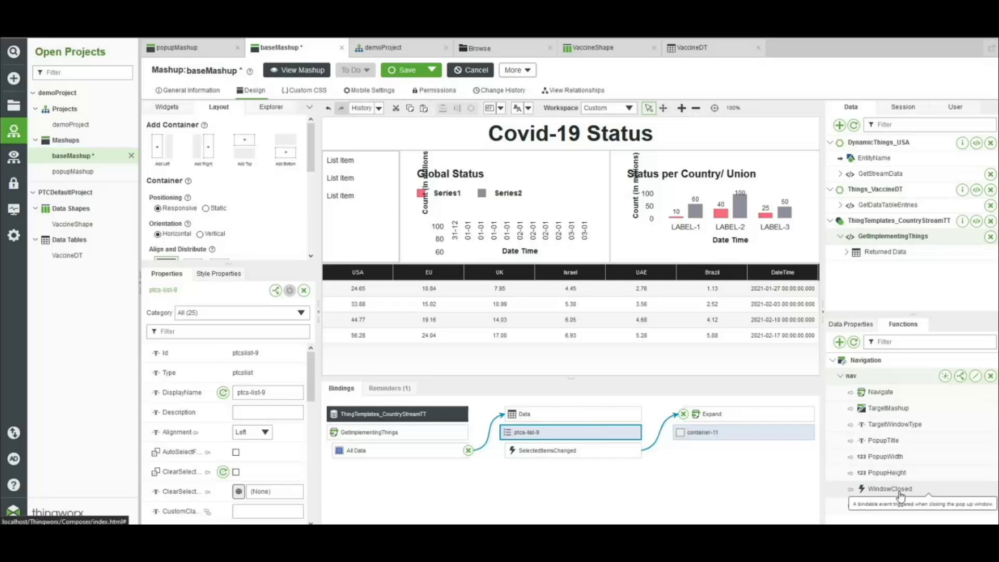
pyautogui.moveTo(901, 496); pyautogui.dragTo(891, 210)
pyautogui.click(890, 206)
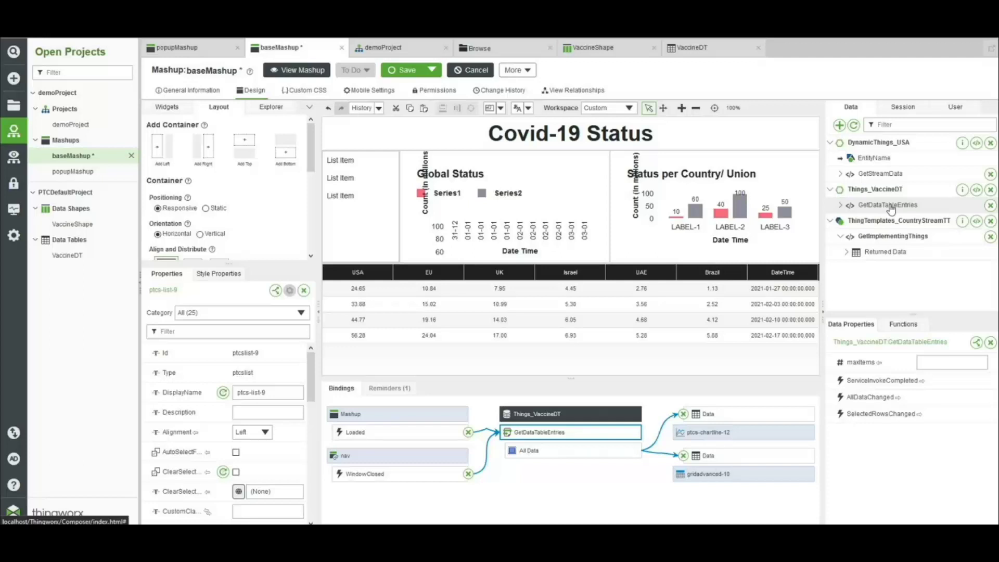
# - Bind the country list widget's DoubleClicked event to the Navigate service of the nav function
pyautogui.click(335, 165)
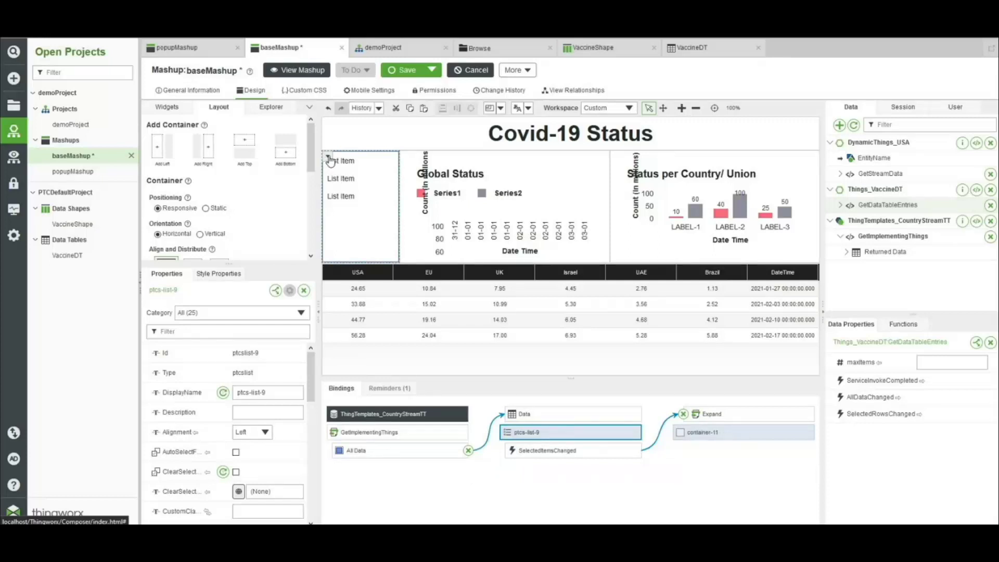
pyautogui.click(328, 157)
pyautogui.moveTo(333, 255); pyautogui.dragTo(880, 397)
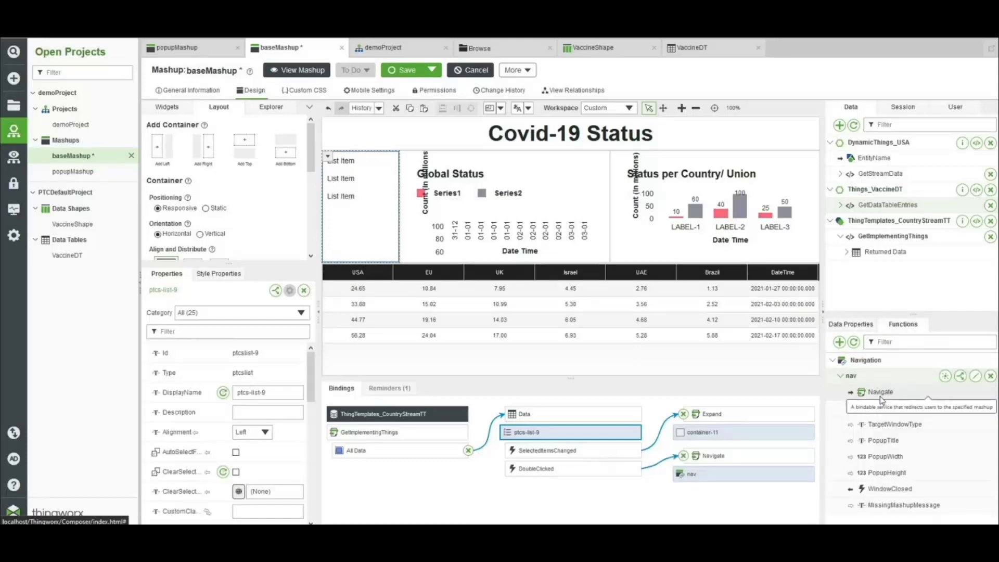
# - Save baseMashup, view it at runtime, and open the popup entry form from the Brazil list item
pyautogui.click(402, 70)
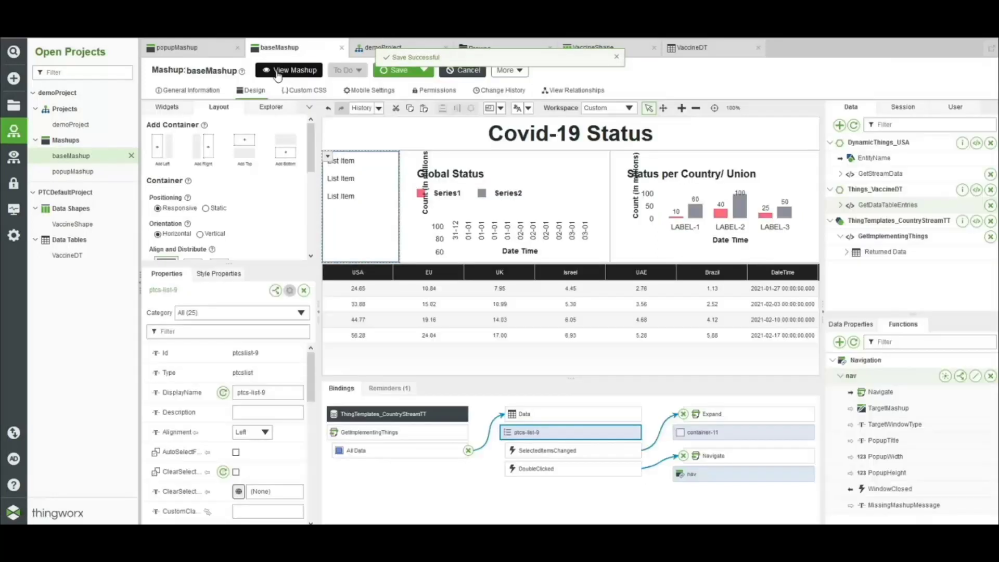
pyautogui.click(277, 73)
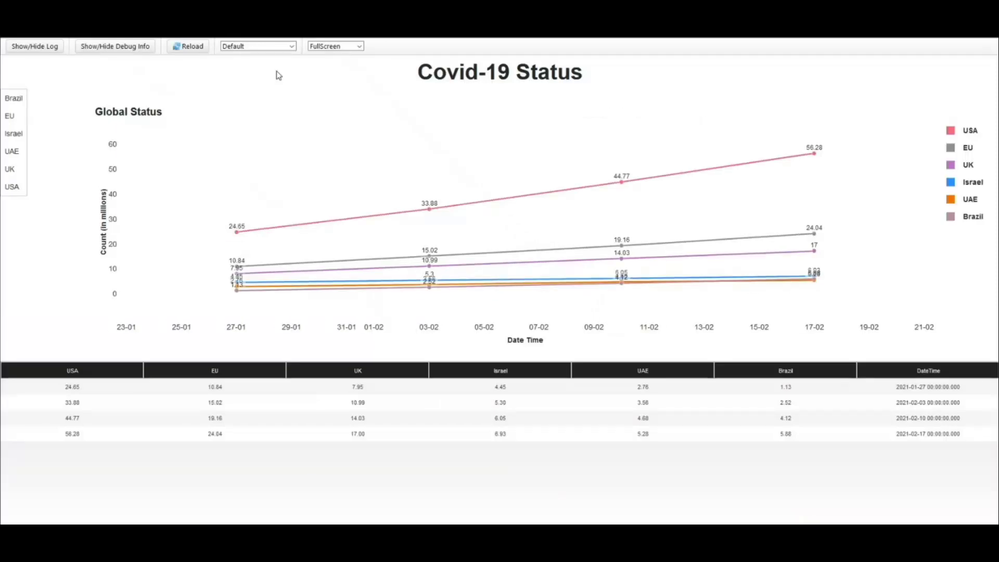
pyautogui.click(14, 103)
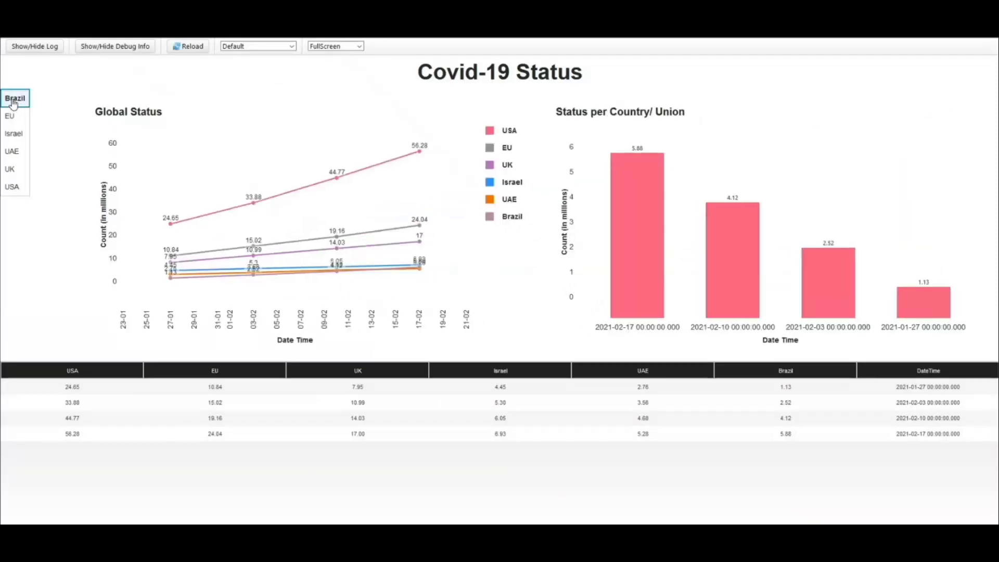
pyautogui.click(14, 103)
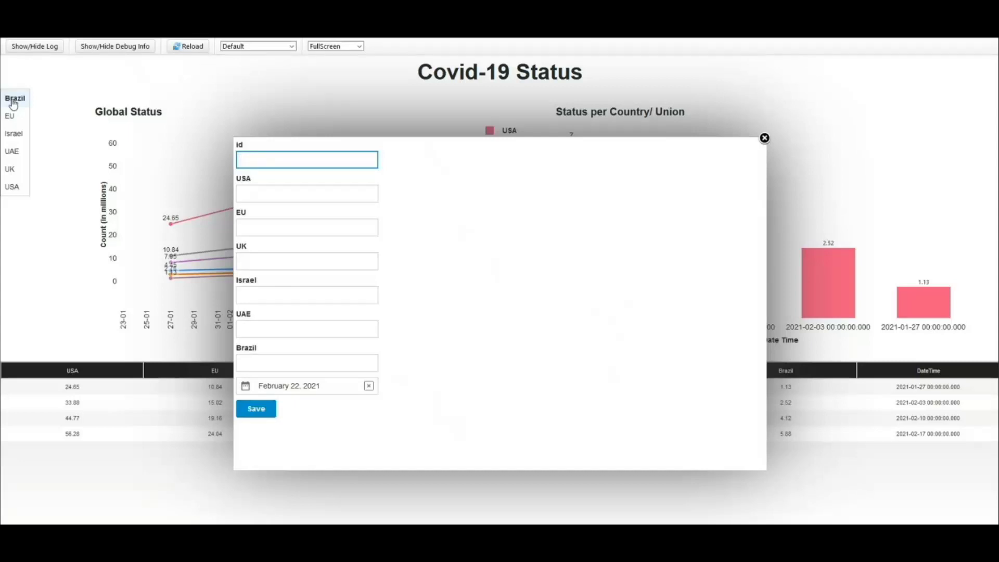
# - Fill in the popup form with id 5, USA 59.5, EU 28.2 and UK 17.5
pyautogui.write('5')
pyautogui.press('Tab')
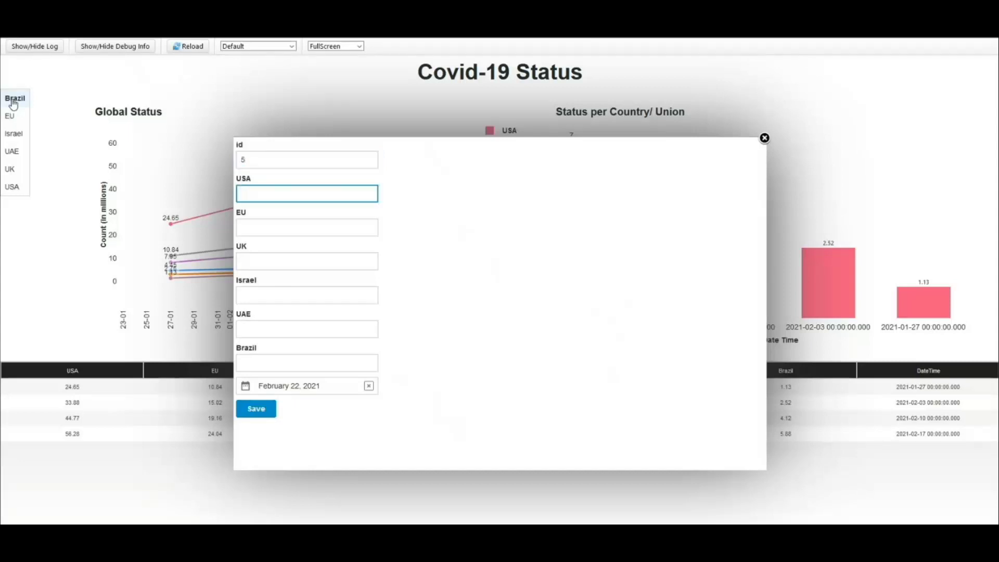
pyautogui.write('59.5')
pyautogui.press('Tab')
pyautogui.write('28')
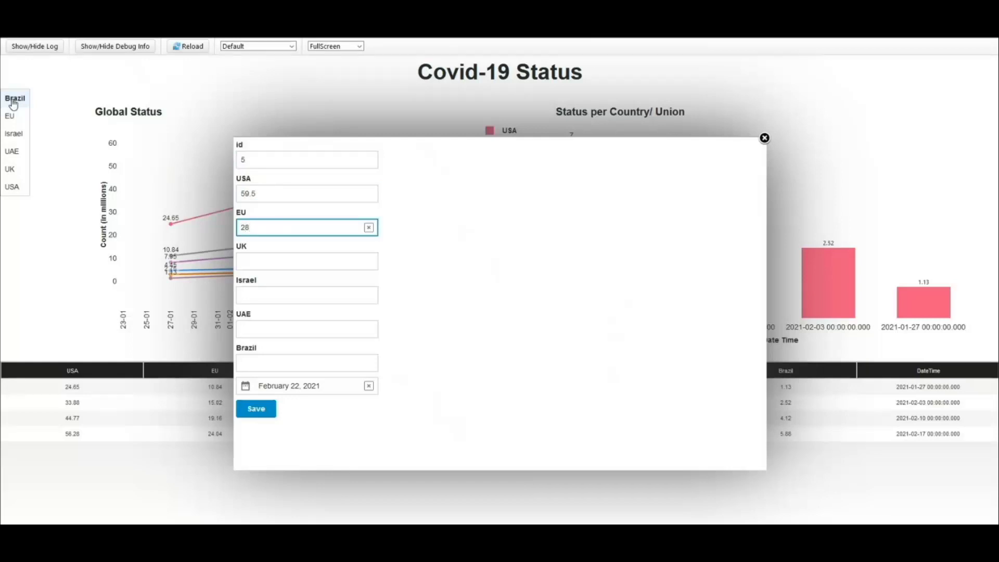
pyautogui.write('.2')
pyautogui.press('Tab')
pyautogui.write('17')
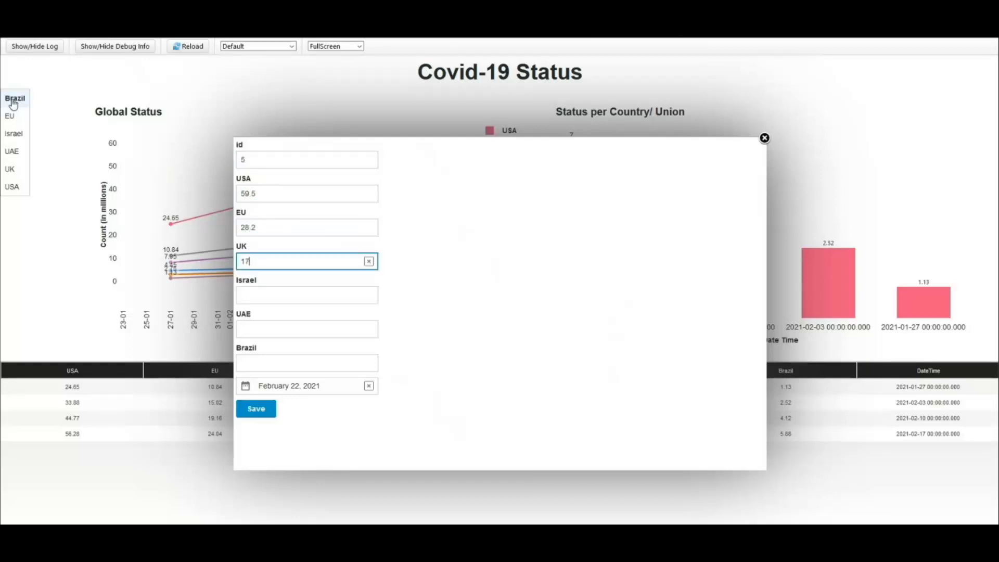
pyautogui.write('.5')
# - Enter Israel 7.1, UAE 5.5 and Brazil 6.5, then save the entry and close the popup
pyautogui.press('Tab')
pyautogui.write('7.1')
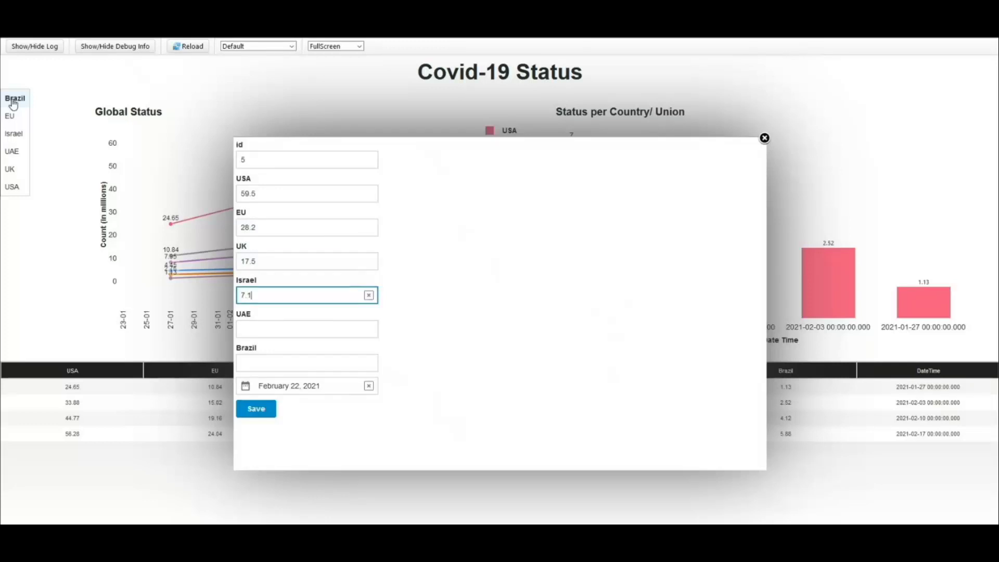
pyautogui.press('Tab')
pyautogui.write('5.5')
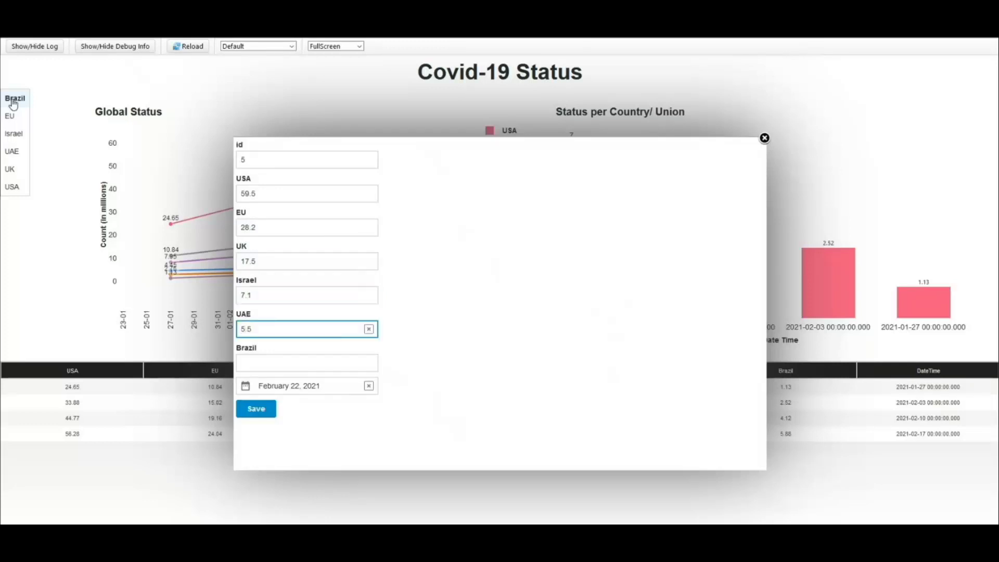
pyautogui.press('Tab')
pyautogui.write('6.5')
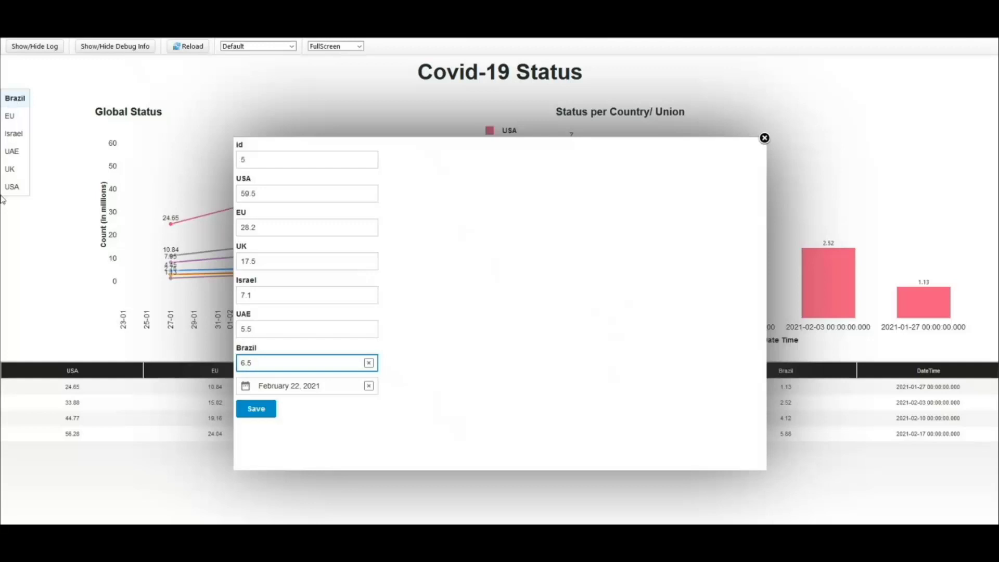
pyautogui.click(256, 411)
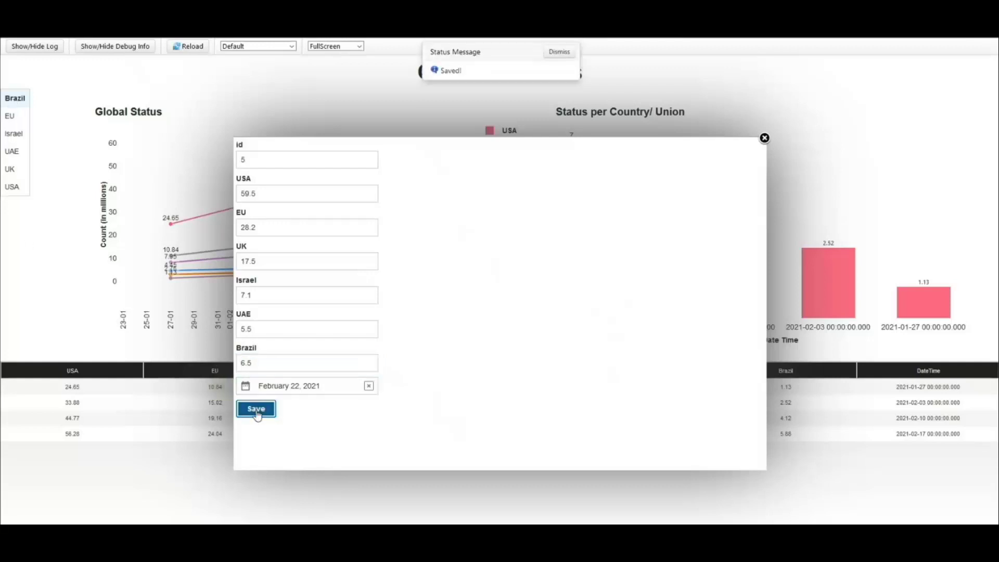
pyautogui.click(764, 139)
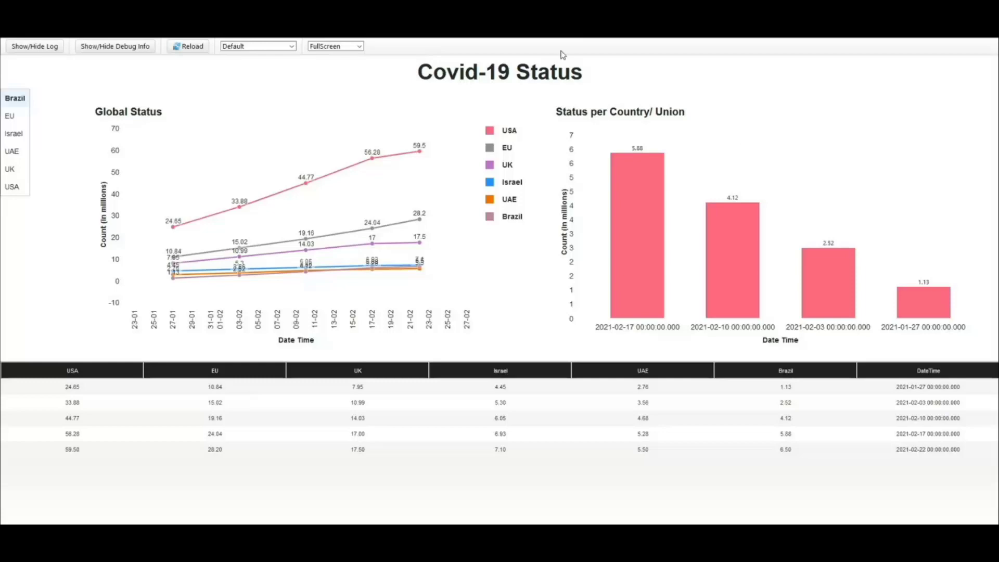
# - Return to ThingWorx Composer and create and save a new Style Theme named demoTheme in demoProject
pyautogui.hotkey('ctrl', 'shift', 'Tab')
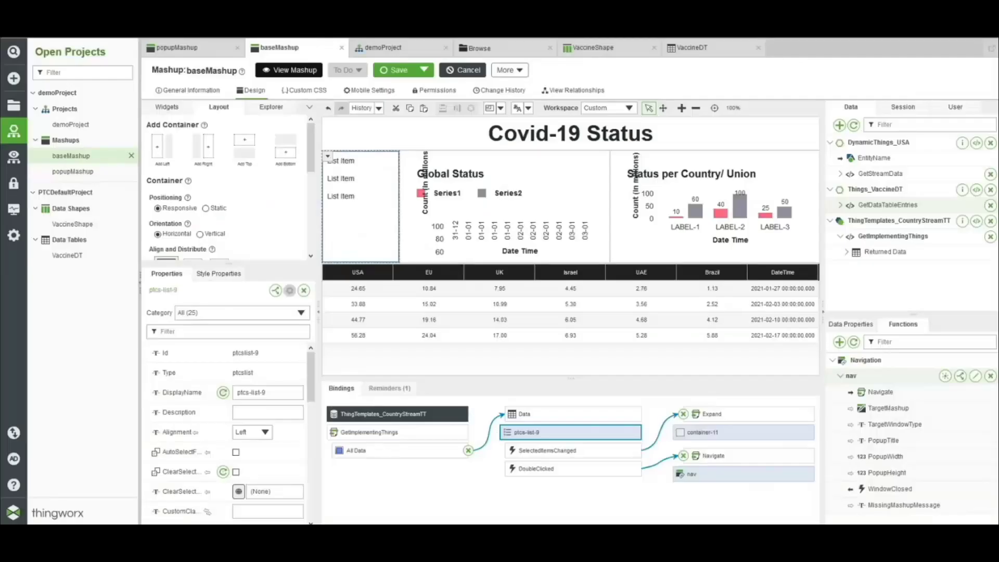
pyautogui.click(14, 79)
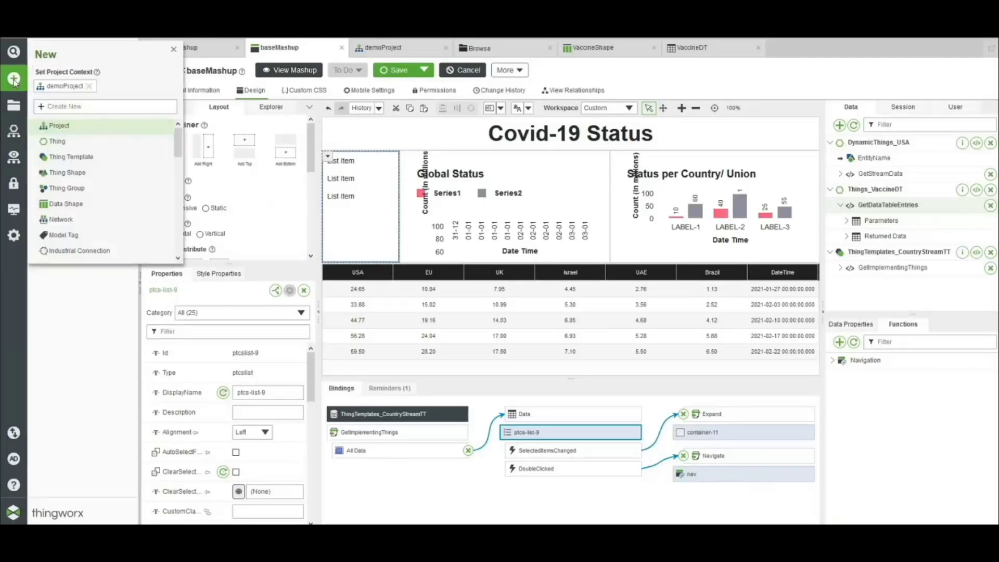
pyautogui.write('style')
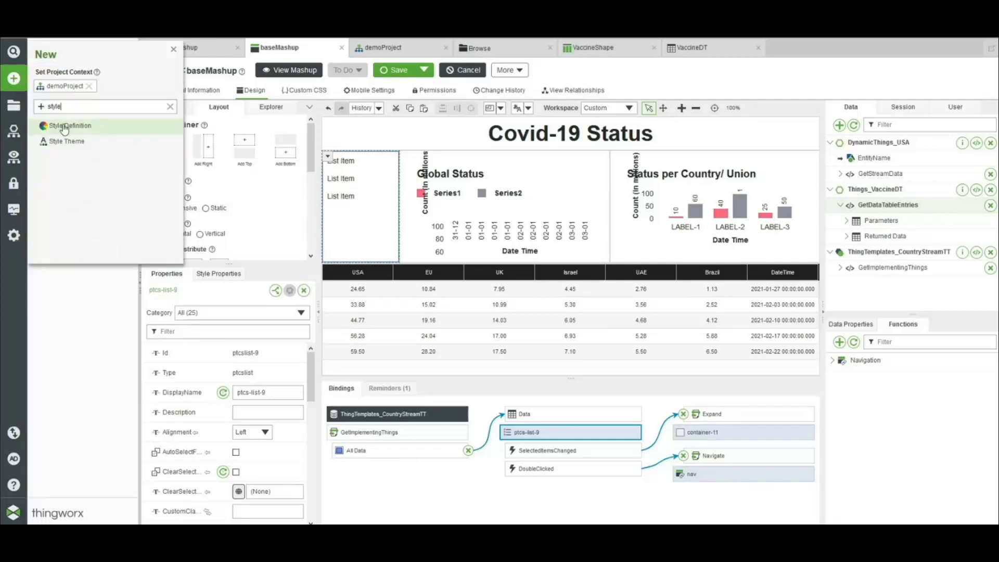
pyautogui.click(67, 141)
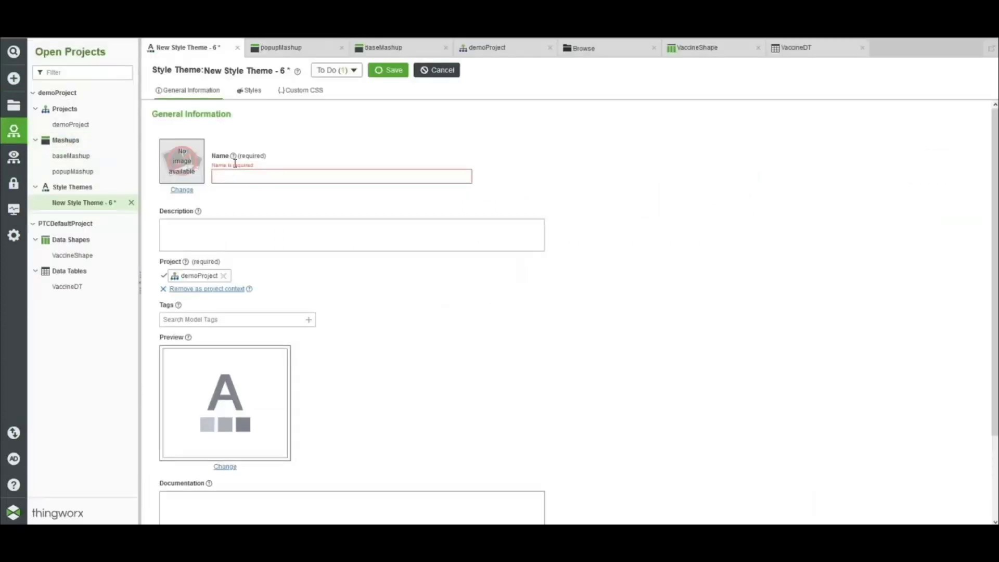
pyautogui.write('demoTheme')
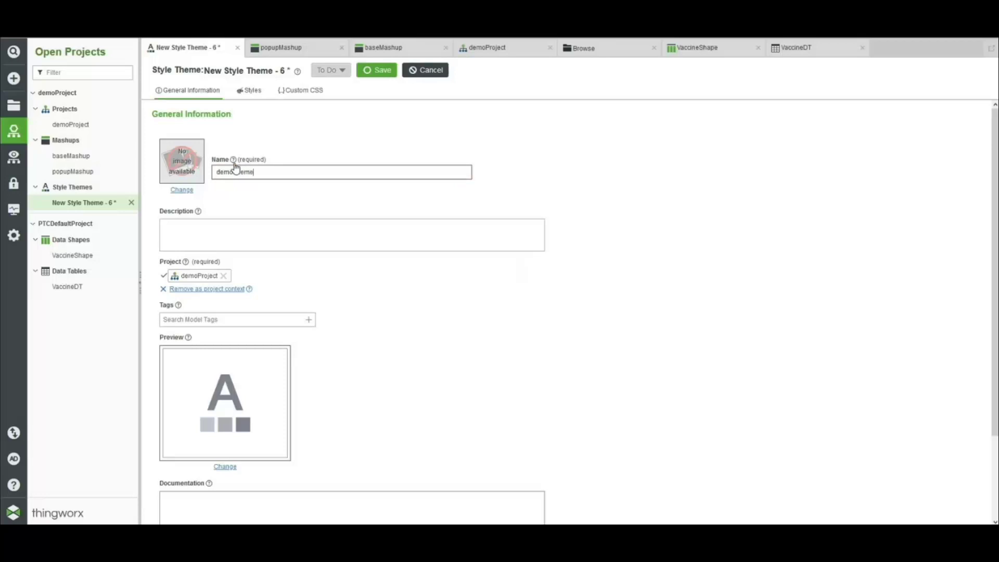
pyautogui.click(380, 71)
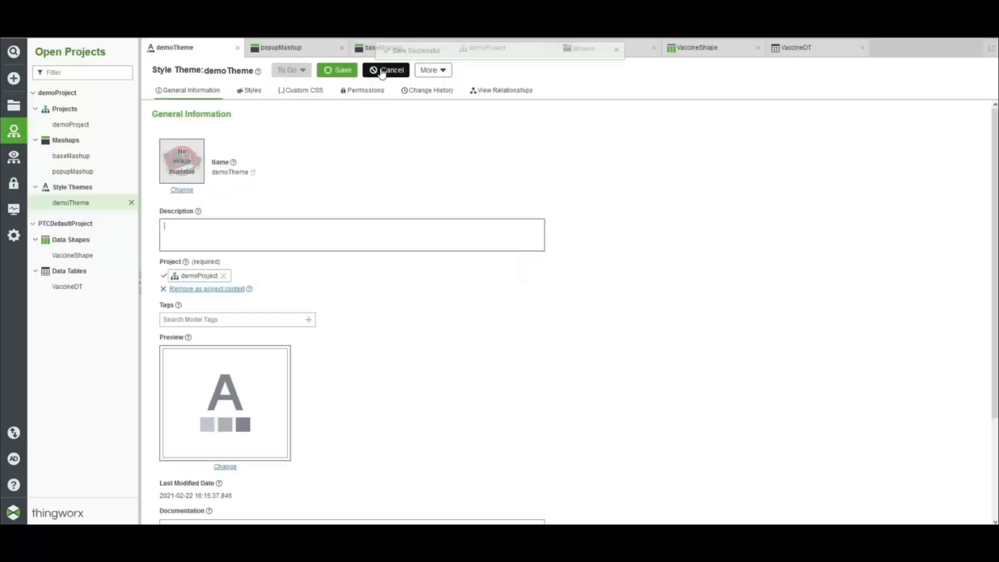
# - Set demoTheme's global primary background to the solid grey #c0c0c0
pyautogui.click(247, 93)
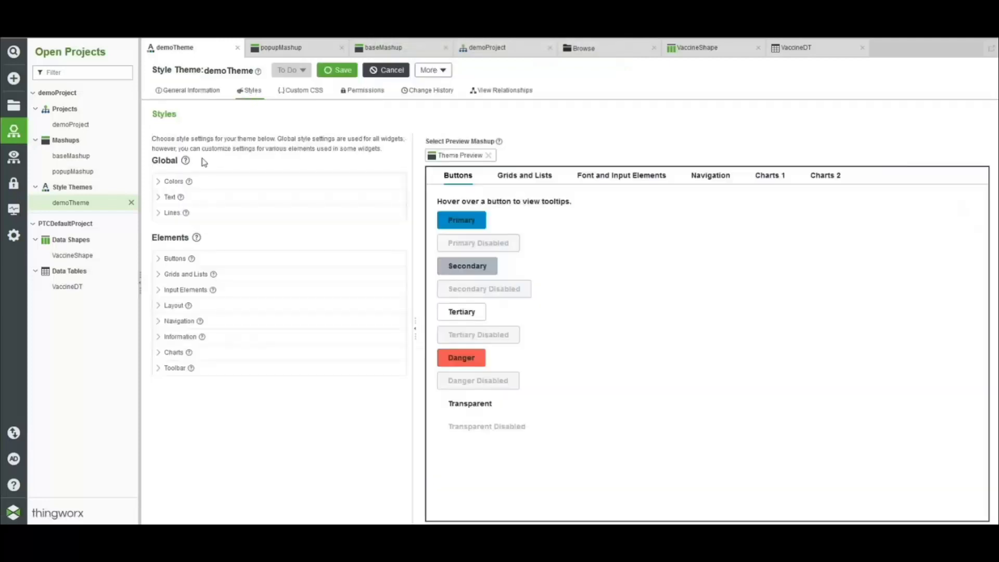
pyautogui.click(181, 180)
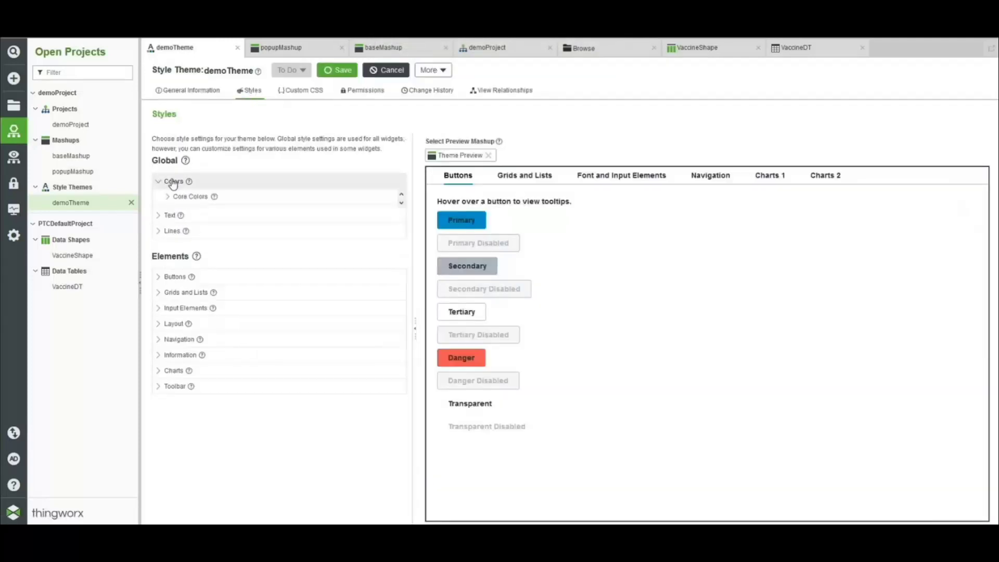
pyautogui.click(177, 227)
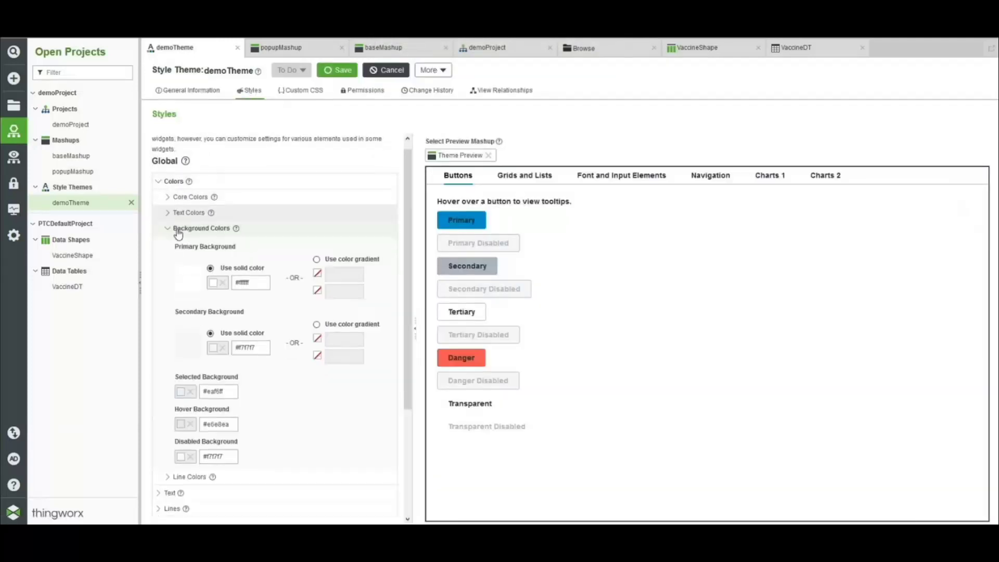
pyautogui.scroll(-1, 179, 229)
pyautogui.click(214, 254)
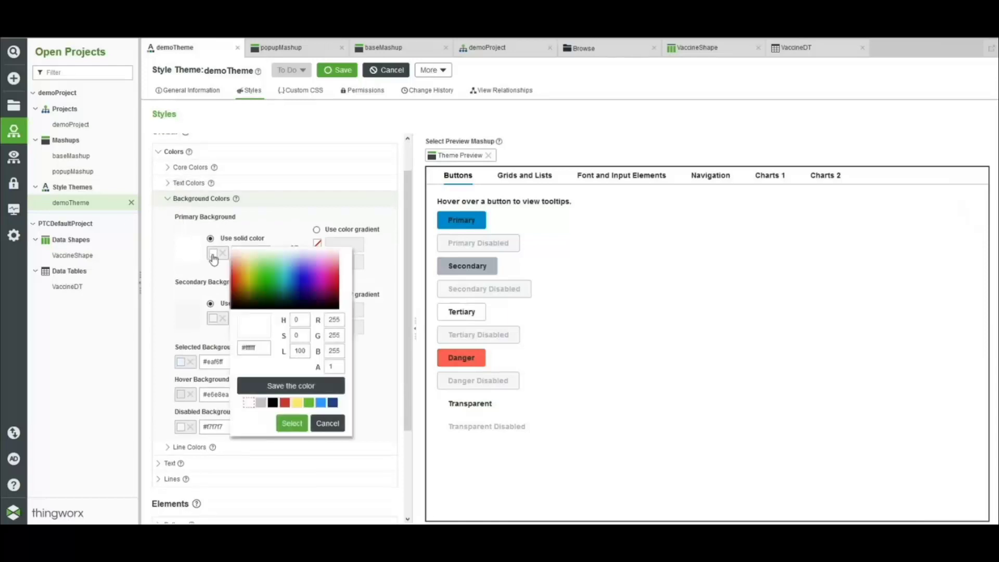
pyautogui.click(260, 404)
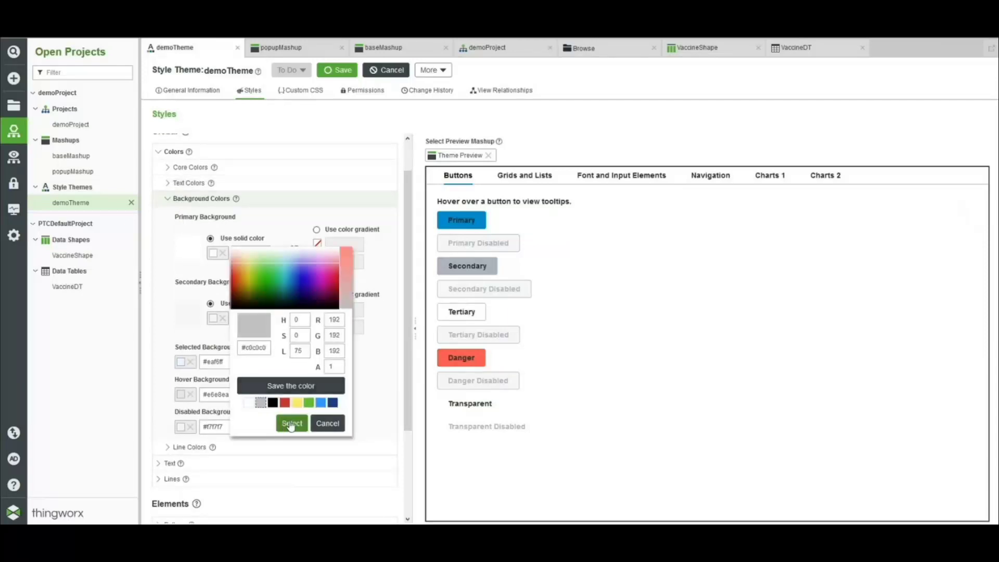
pyautogui.click(291, 424)
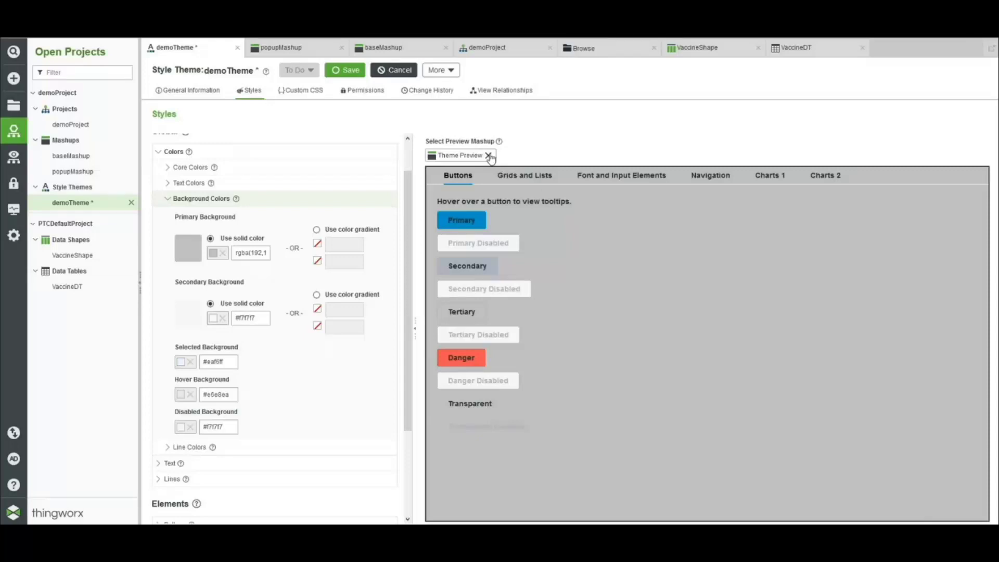
# - Set the global text font for Labels to Century Gothic
pyautogui.click(221, 464)
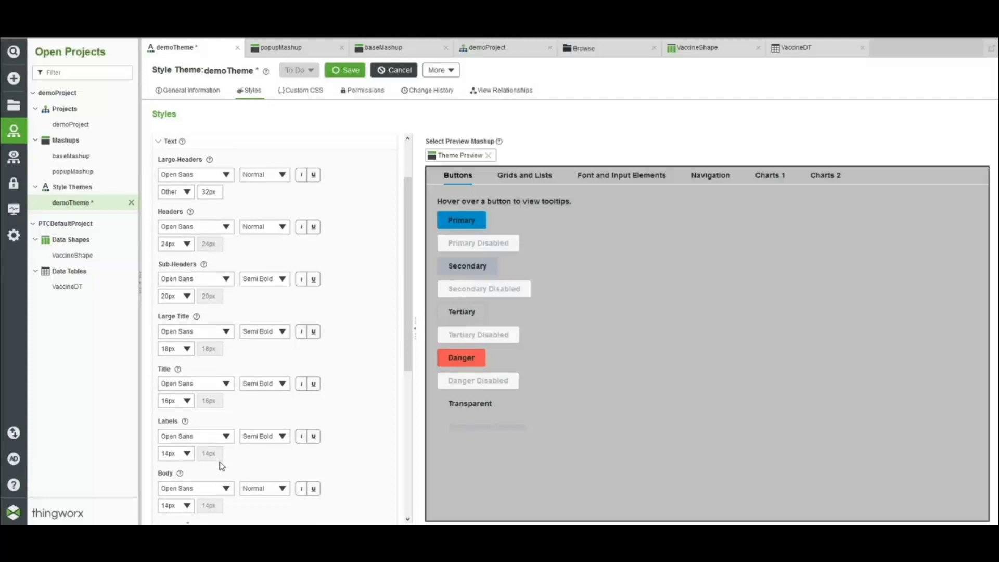
pyautogui.click(201, 439)
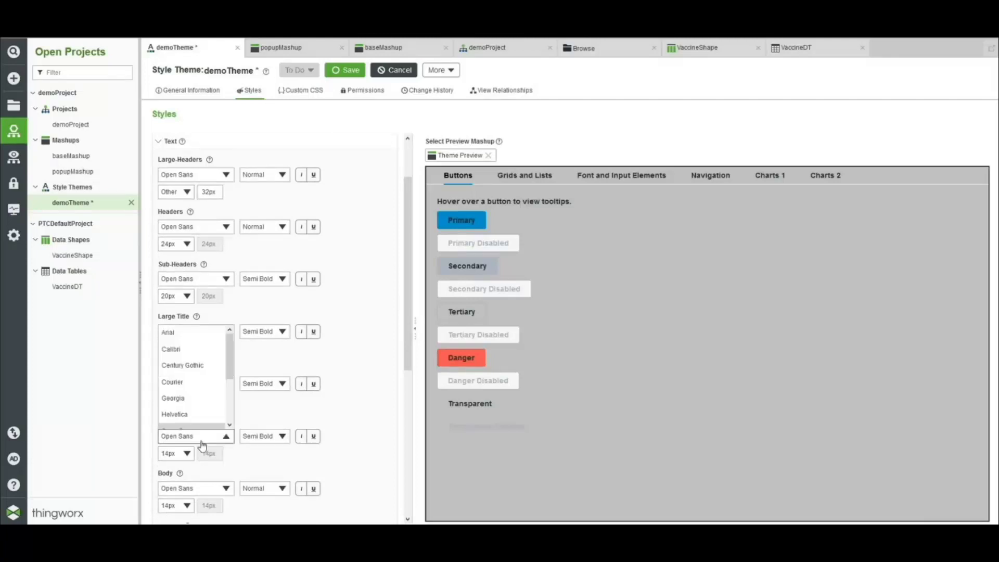
pyautogui.click(197, 370)
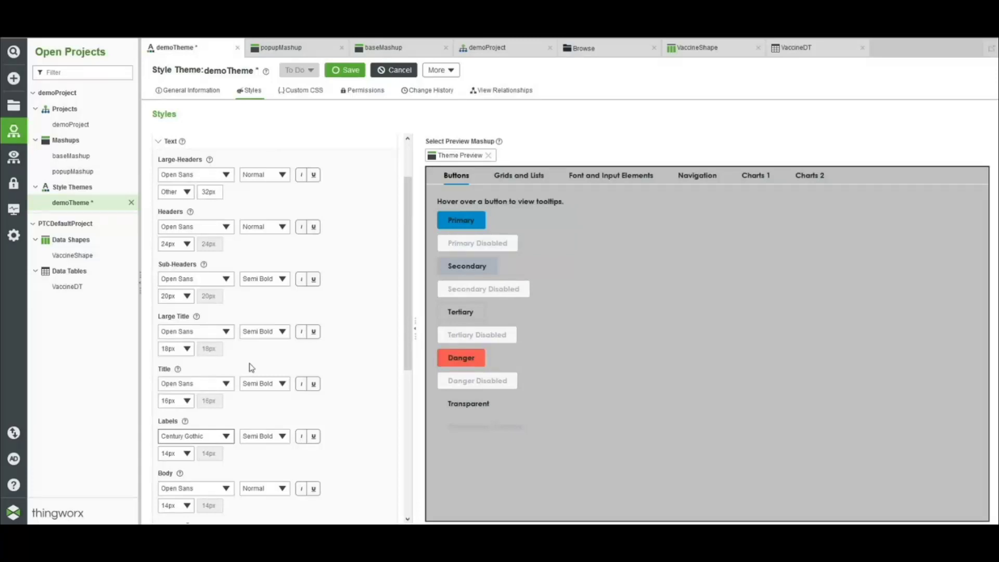
# - Set the active-state background of the theme's primary buttons to the preset red
pyautogui.scroll(-5, 335, 369)
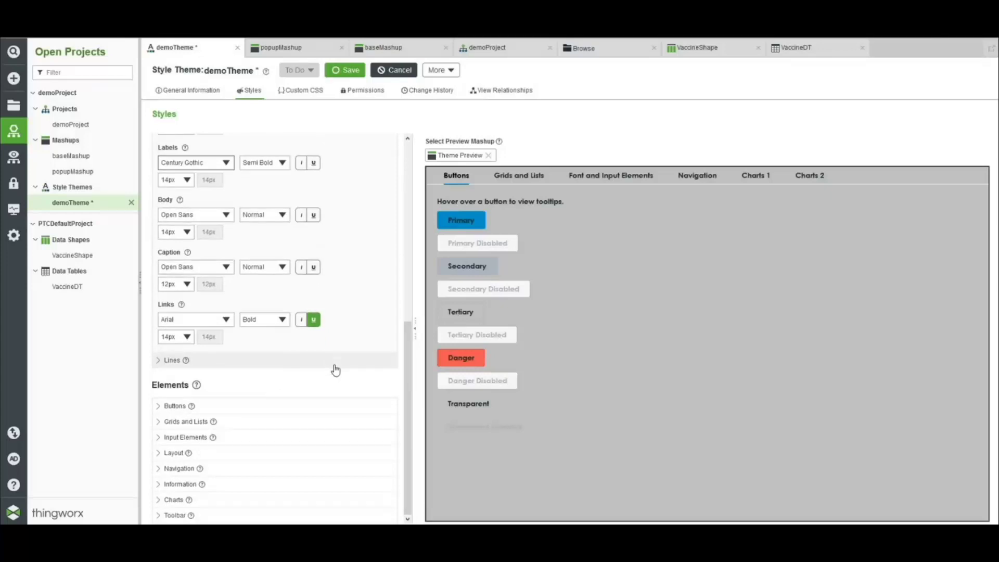
pyautogui.click(250, 409)
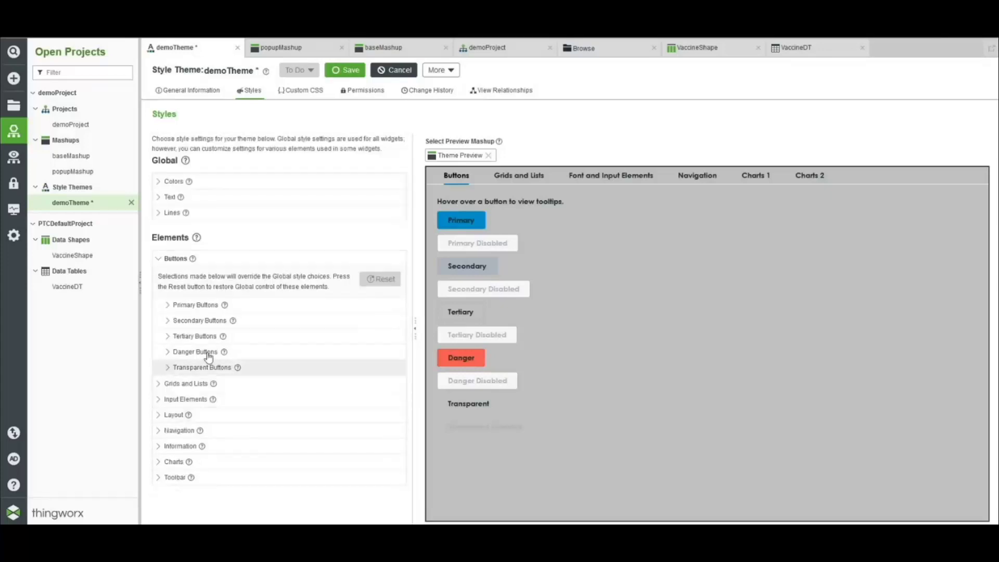
pyautogui.click(188, 305)
pyautogui.click(184, 250)
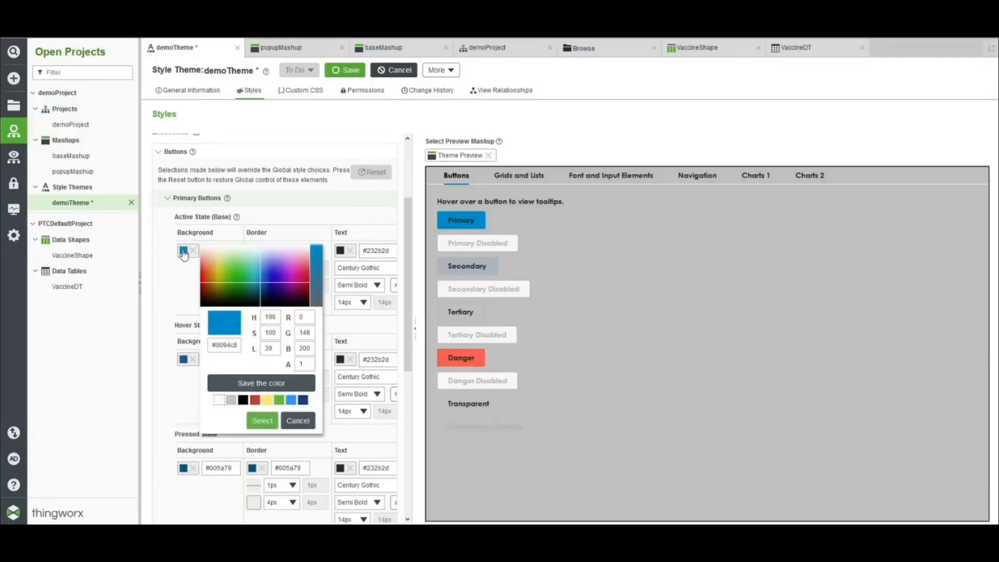
pyautogui.click(255, 401)
pyautogui.click(263, 421)
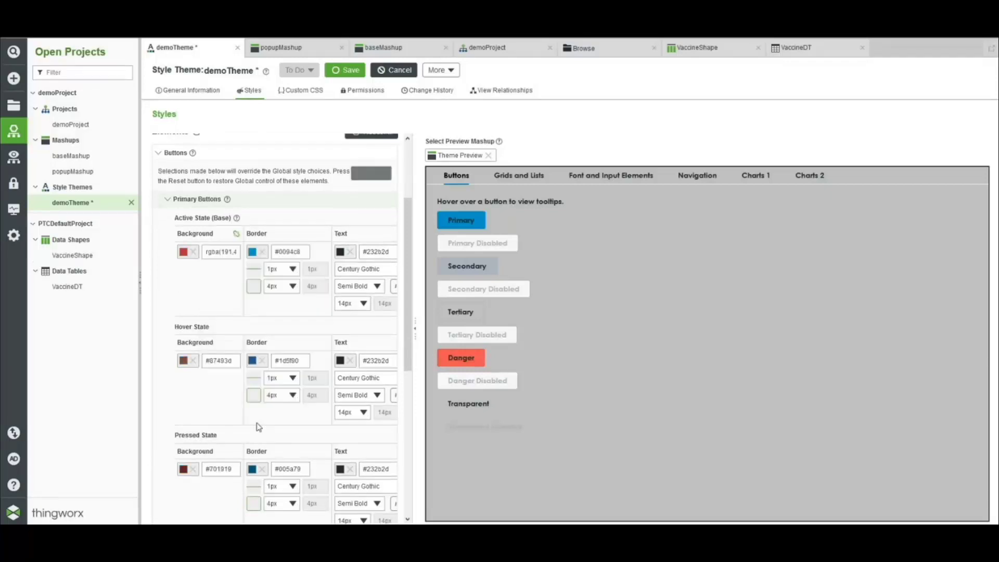
# - Set the main row background of the theme's grids to the light cyan #aaf9fe
pyautogui.scroll(-5, 203, 414)
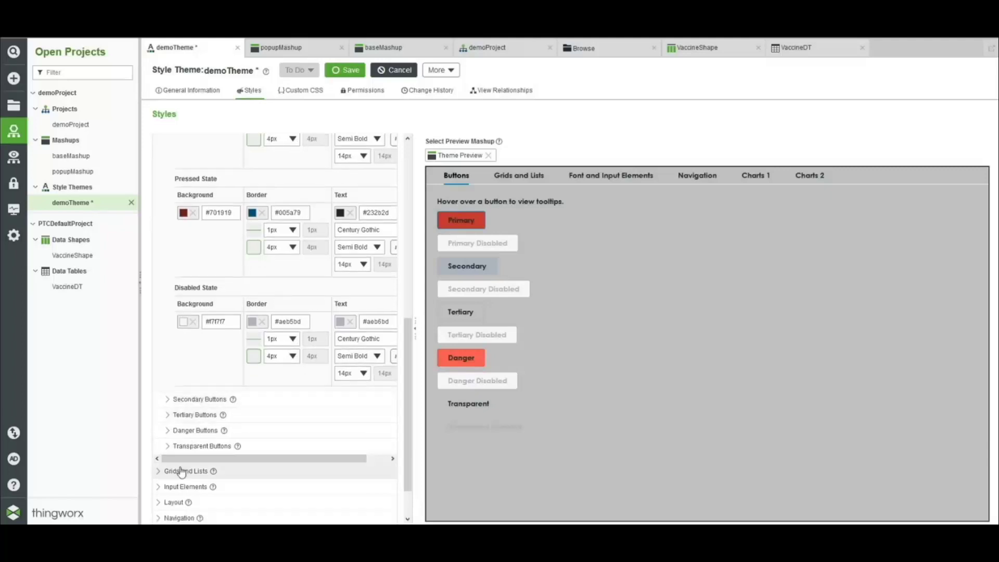
pyautogui.click(180, 474)
pyautogui.scroll(5, 180, 476)
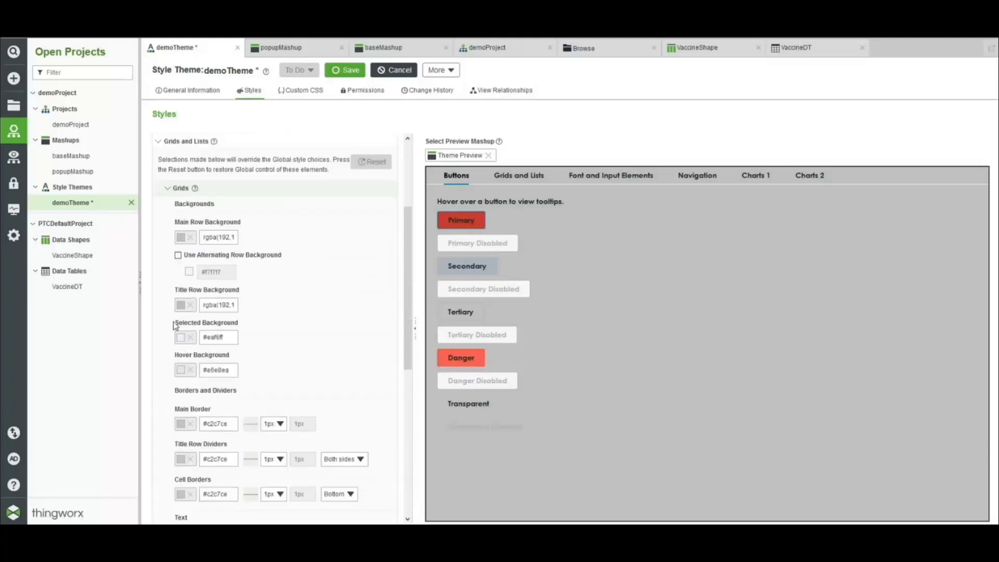
pyautogui.click(182, 238)
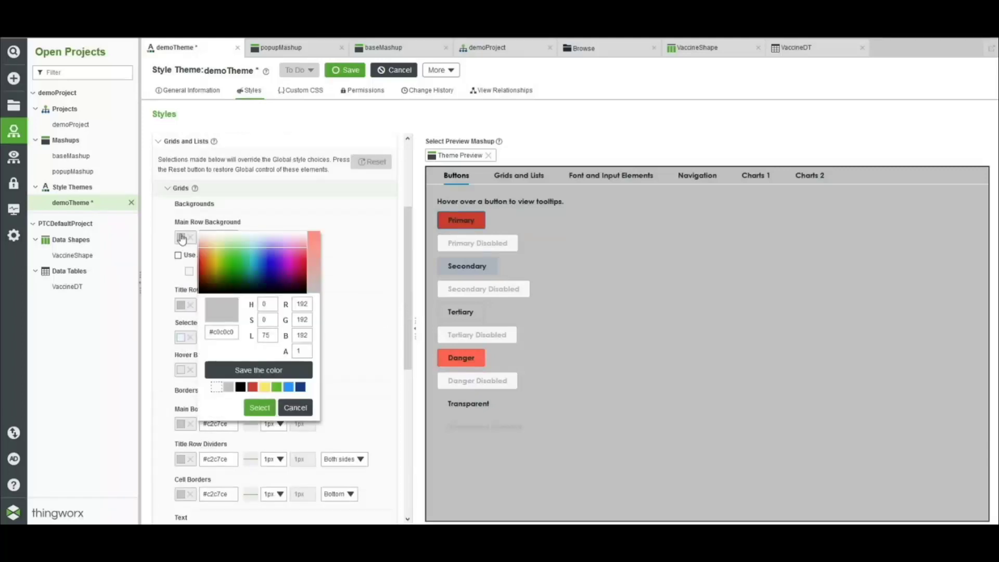
pyautogui.click(256, 251)
pyautogui.click(254, 243)
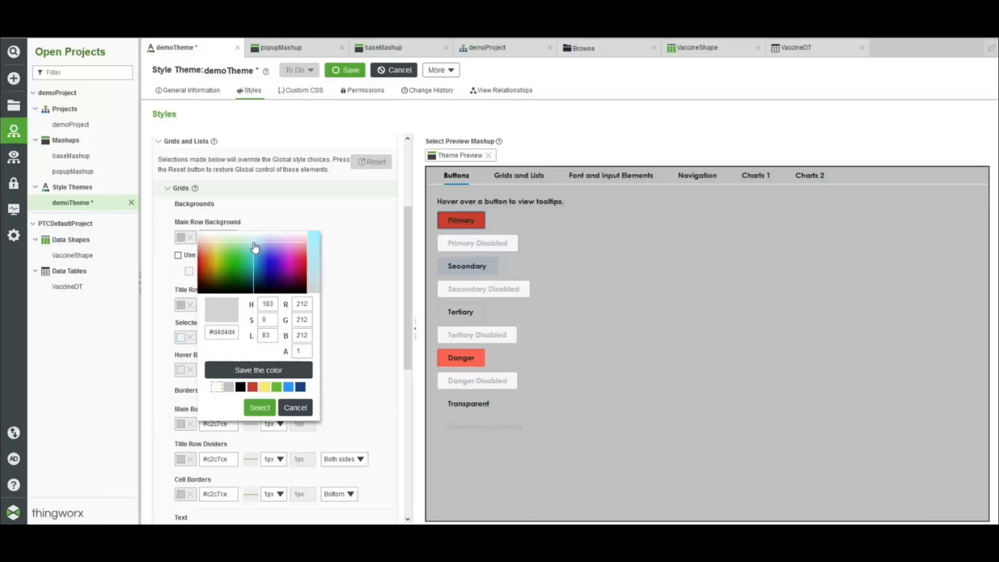
pyautogui.moveTo(319, 250); pyautogui.dragTo(318, 233)
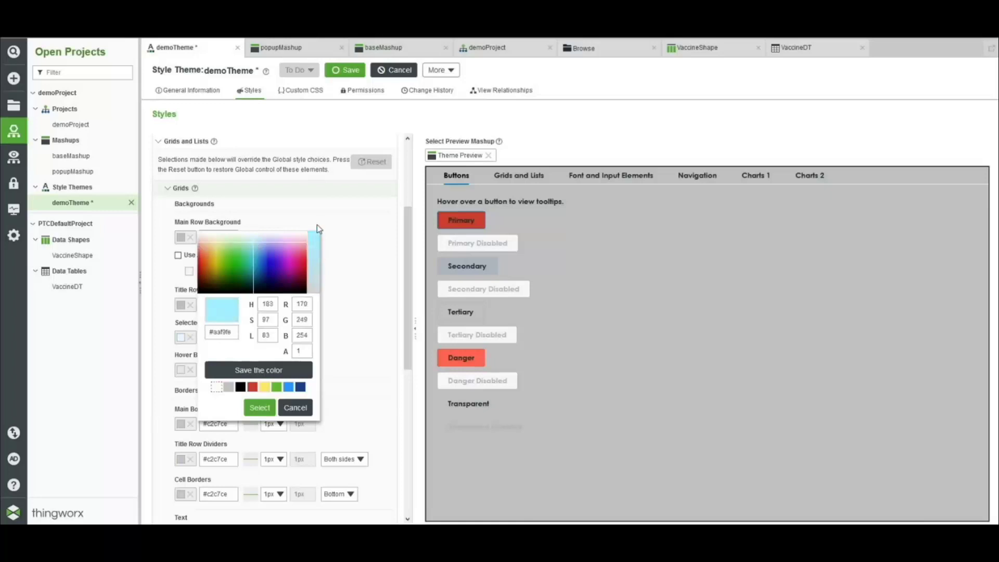
pyautogui.click(262, 409)
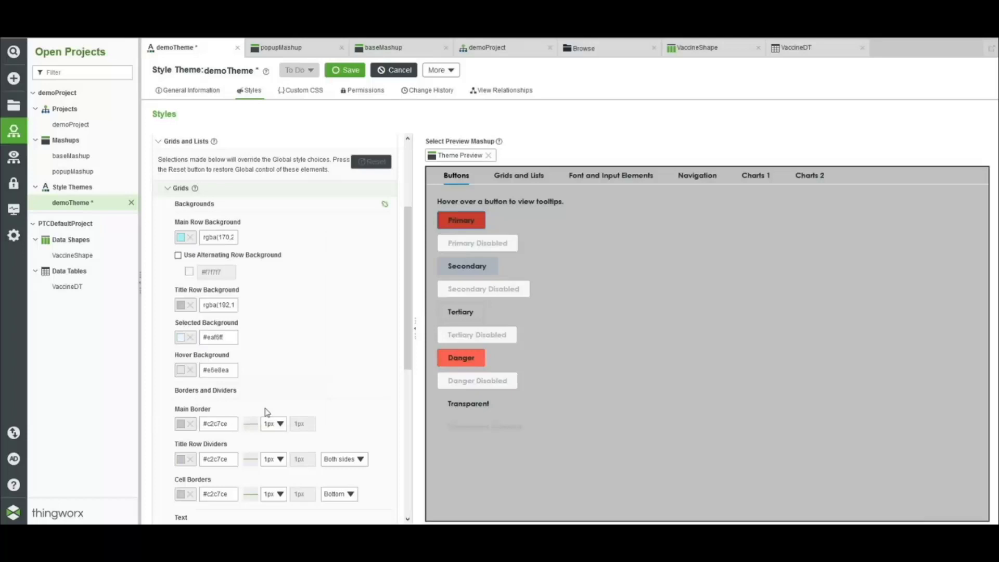
# - Set the title row background of the theme's grids to the blue #0073d1
pyautogui.click(181, 305)
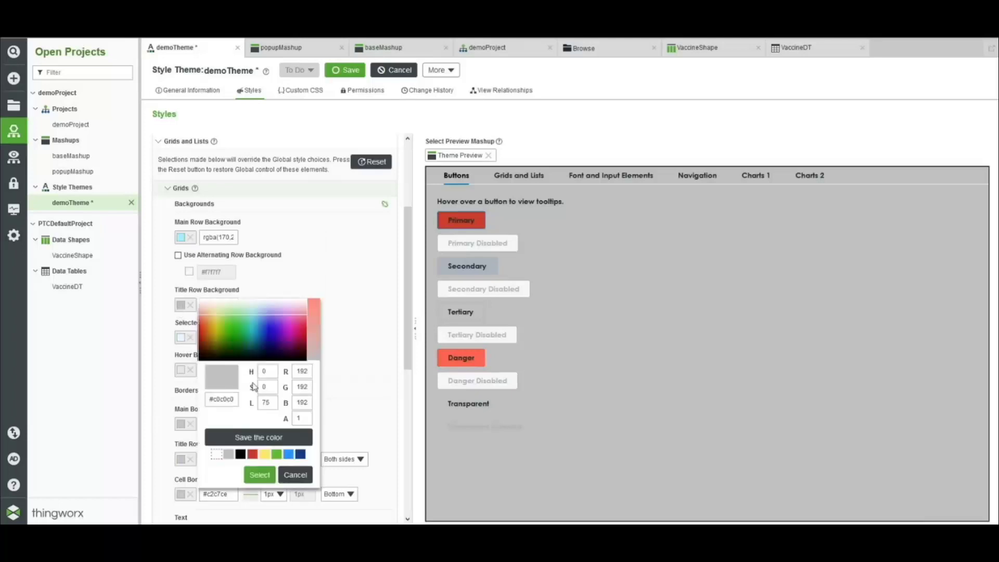
pyautogui.click(288, 455)
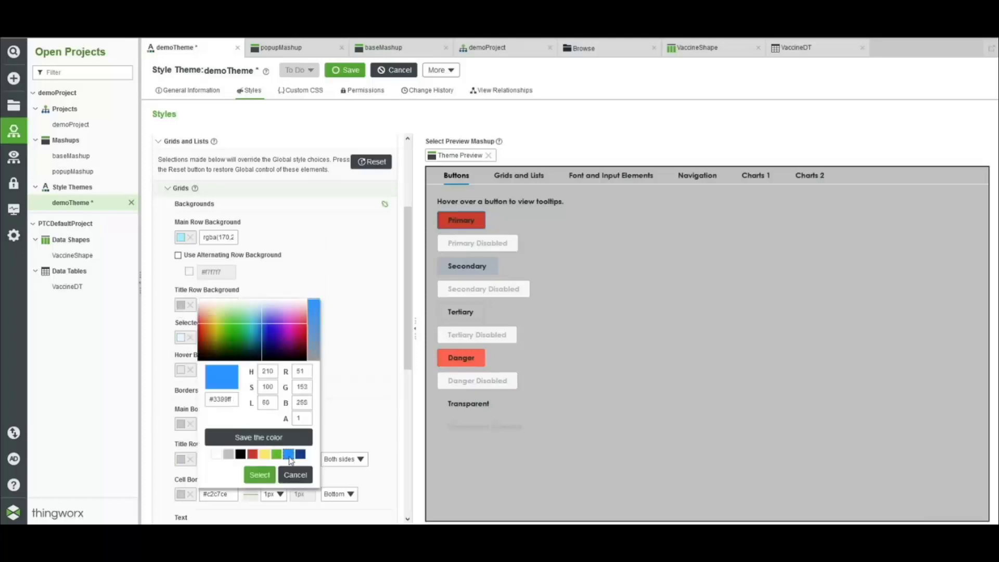
pyautogui.click(265, 336)
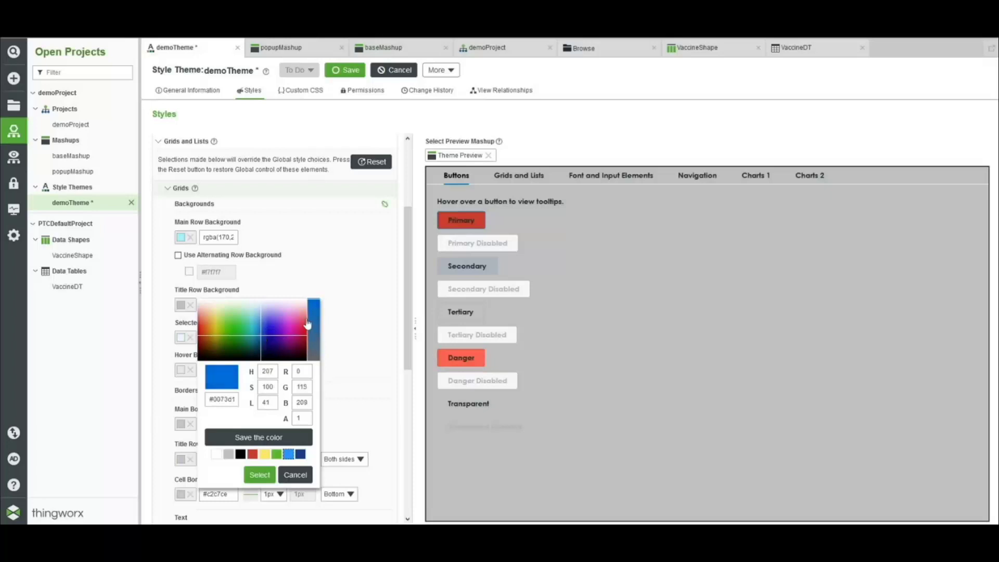
pyautogui.click(260, 474)
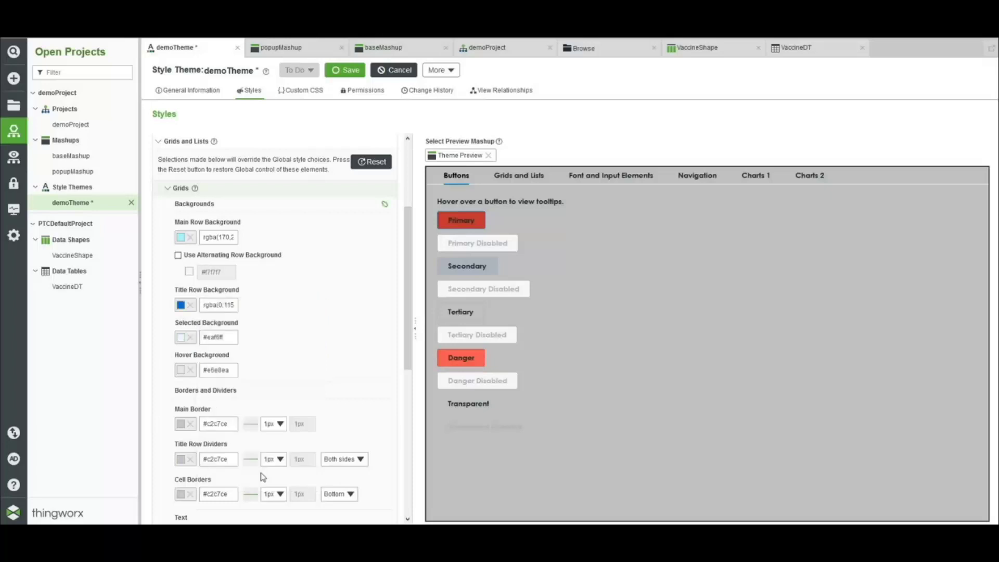
# - Set the text color of the grids' title row labels to white #ffffff and save demoTheme
pyautogui.scroll(-4, 263, 477)
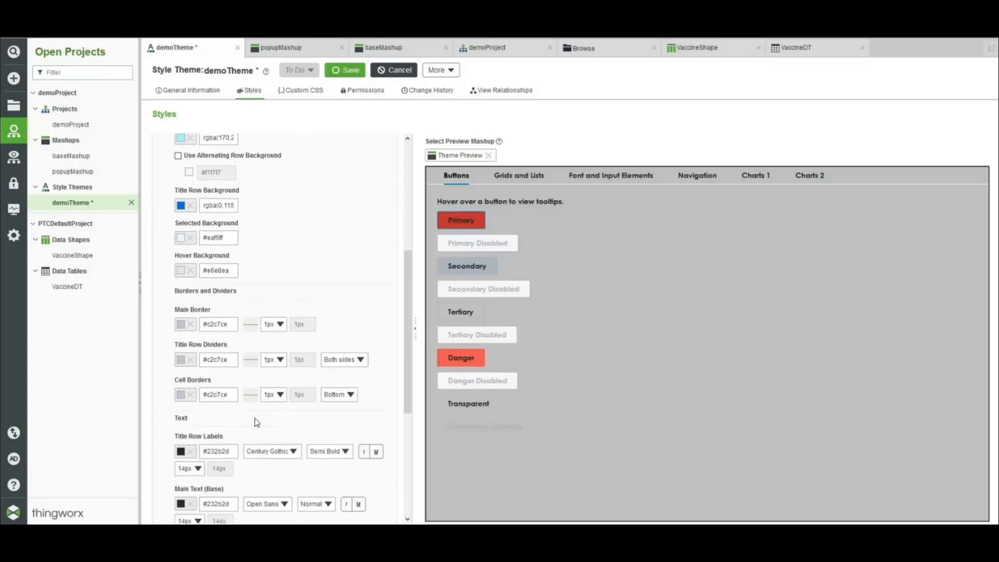
pyautogui.click(181, 452)
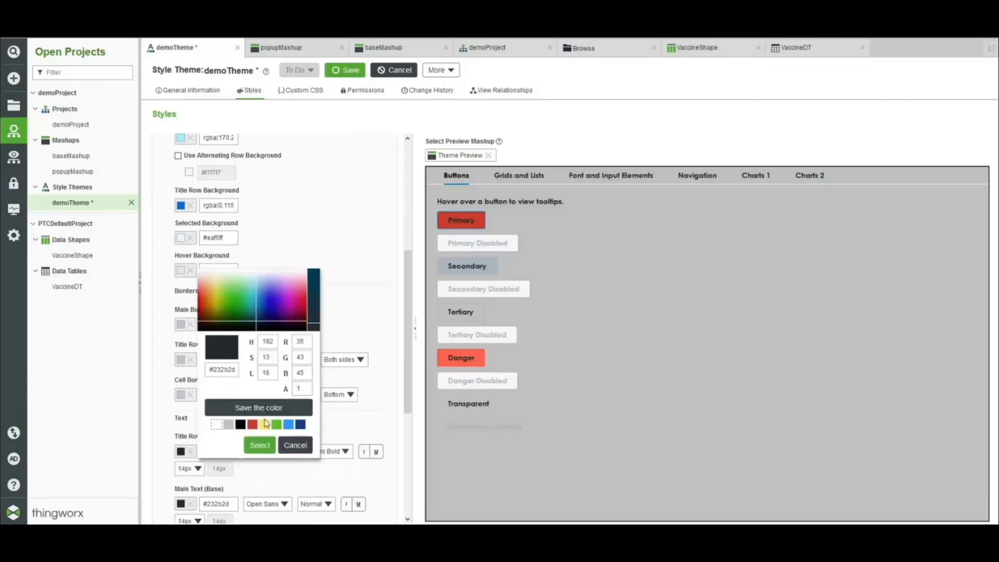
pyautogui.click(217, 425)
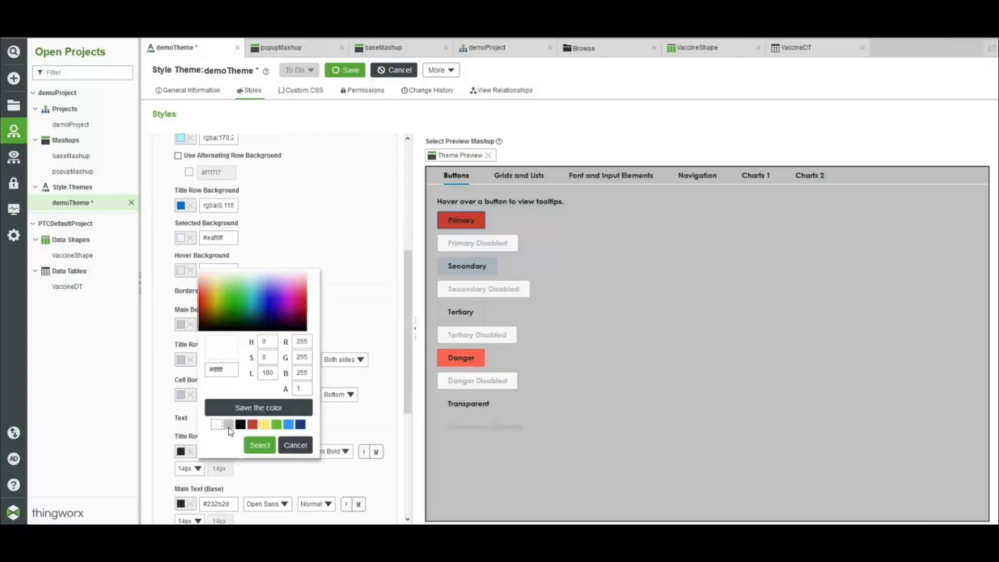
pyautogui.click(259, 445)
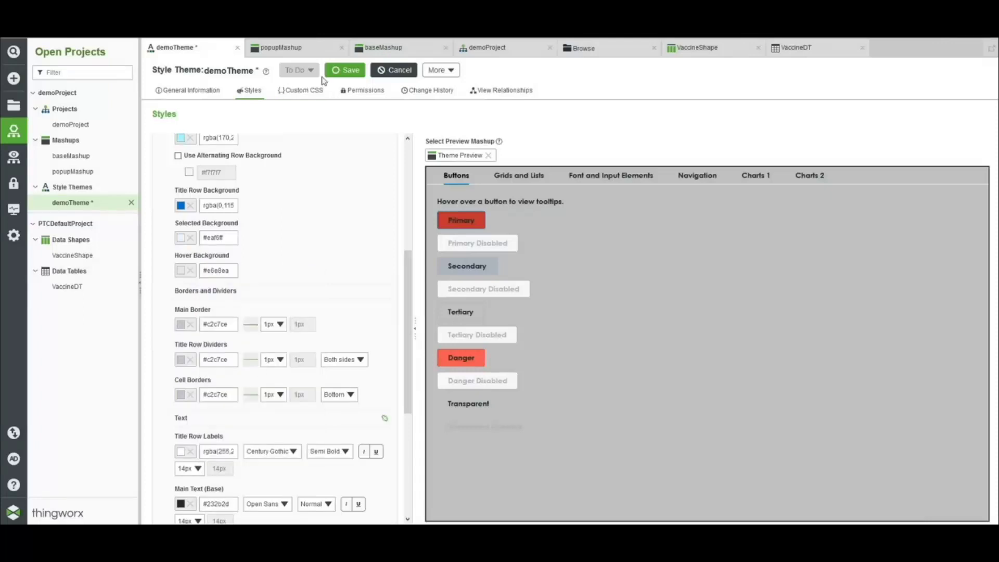
pyautogui.click(343, 71)
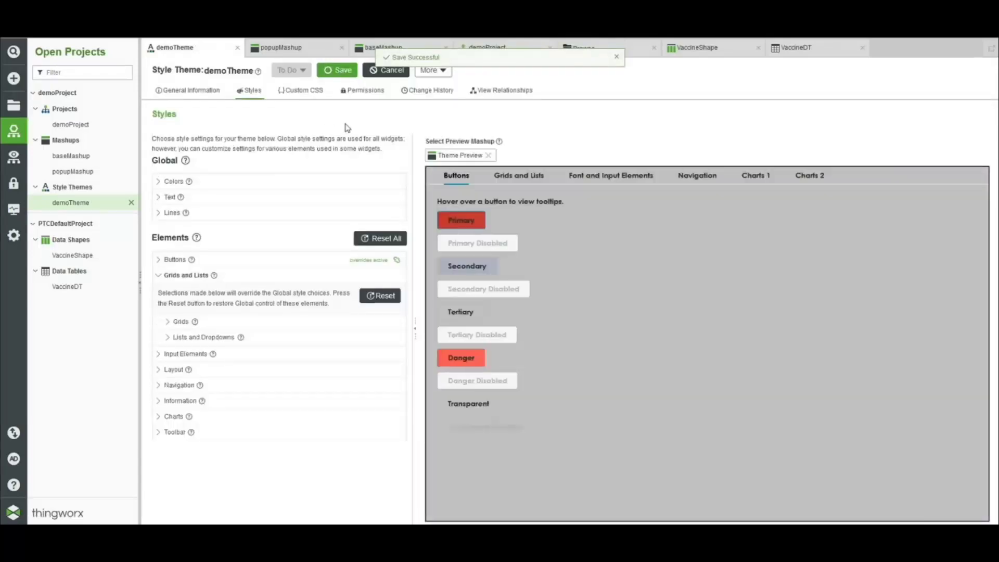
# - Preview the theme's grids and lists, and set the main row background of Lists and Dropdowns to the light blue #80d0ff
pyautogui.click(532, 182)
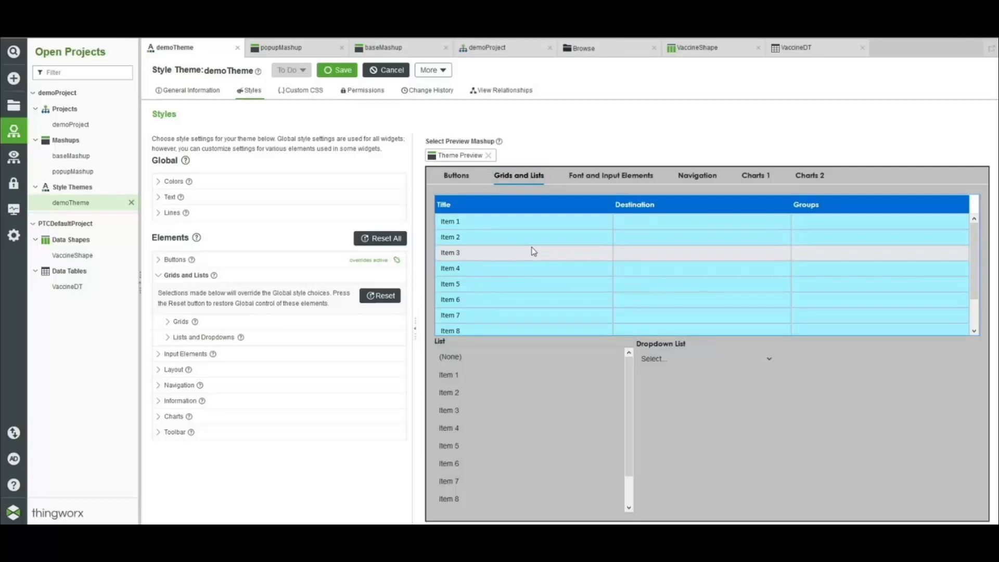
pyautogui.click(204, 337)
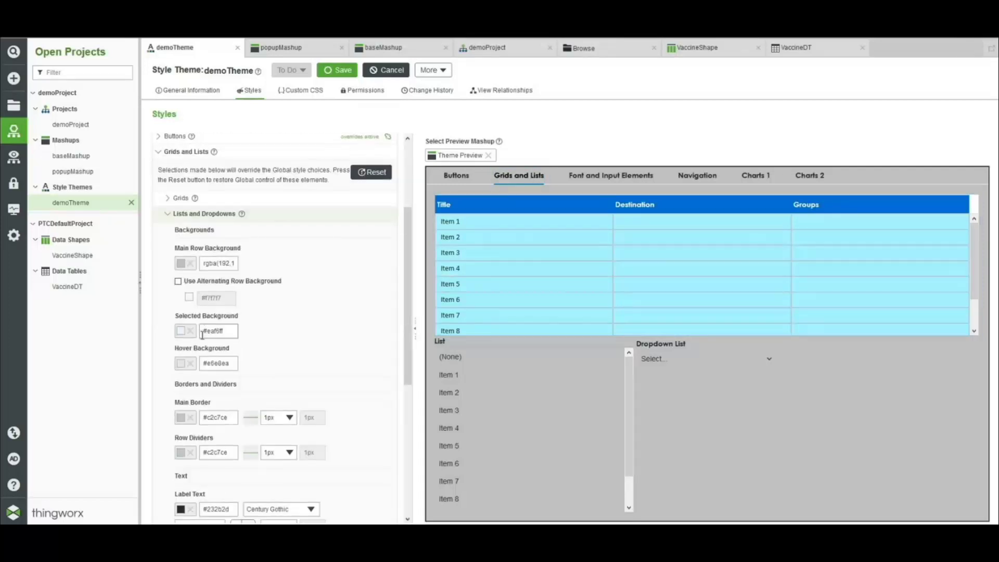
pyautogui.click(202, 334)
pyautogui.click(181, 263)
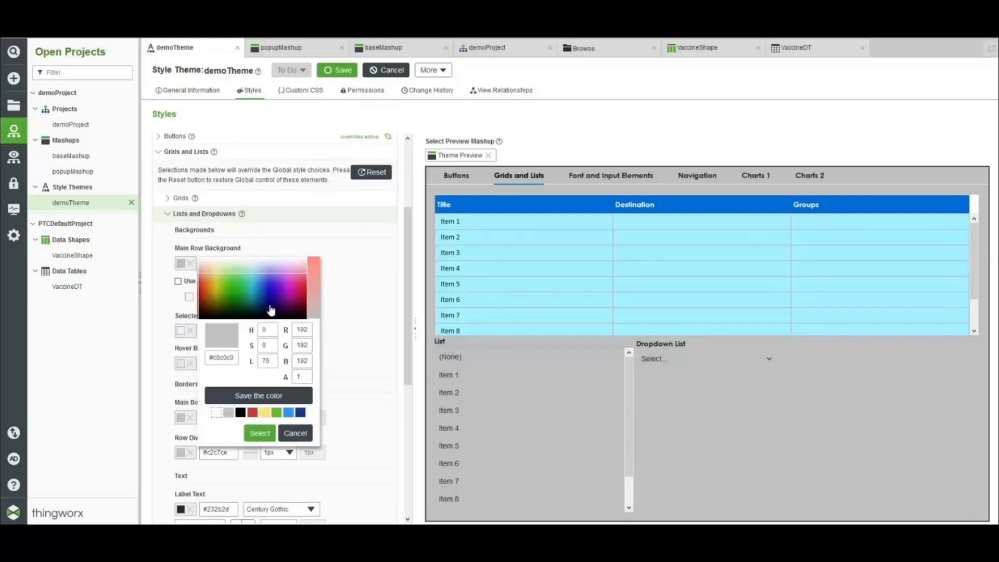
pyautogui.moveTo(255, 274); pyautogui.dragTo(316, 263)
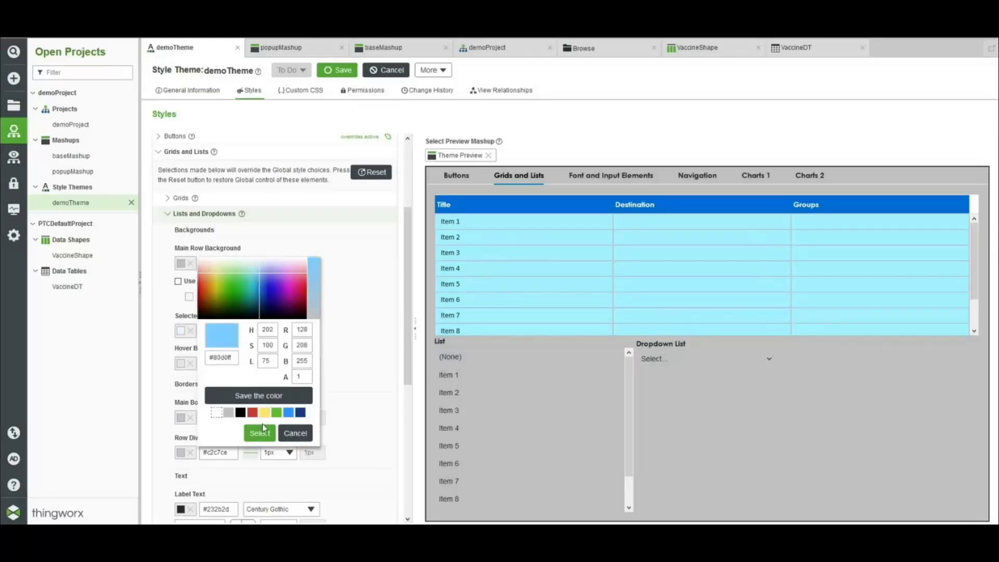
pyautogui.click(263, 434)
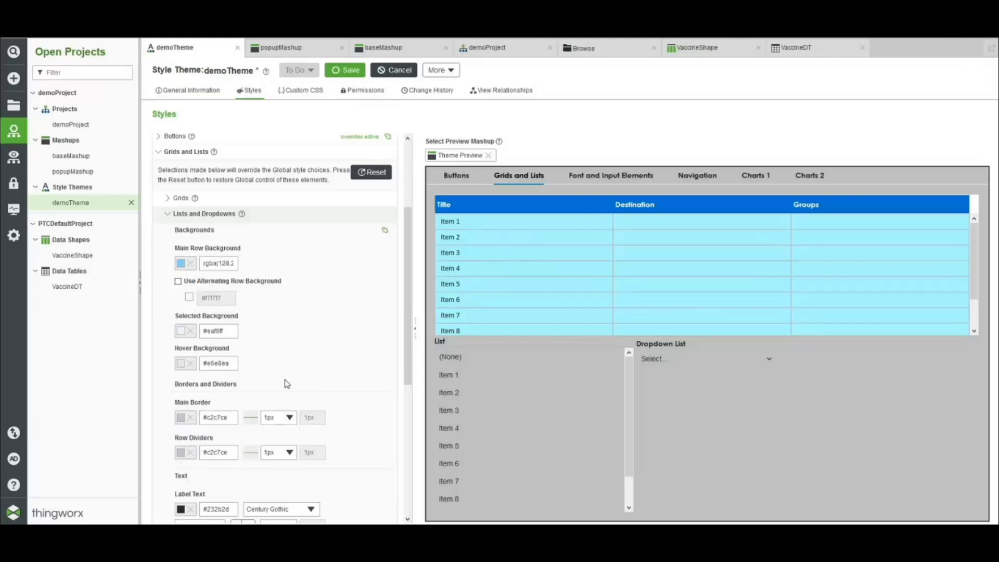
# - Set the hover background of Lists and Dropdowns to the preset red #bf3030
pyautogui.click(181, 363)
pyautogui.click(252, 338)
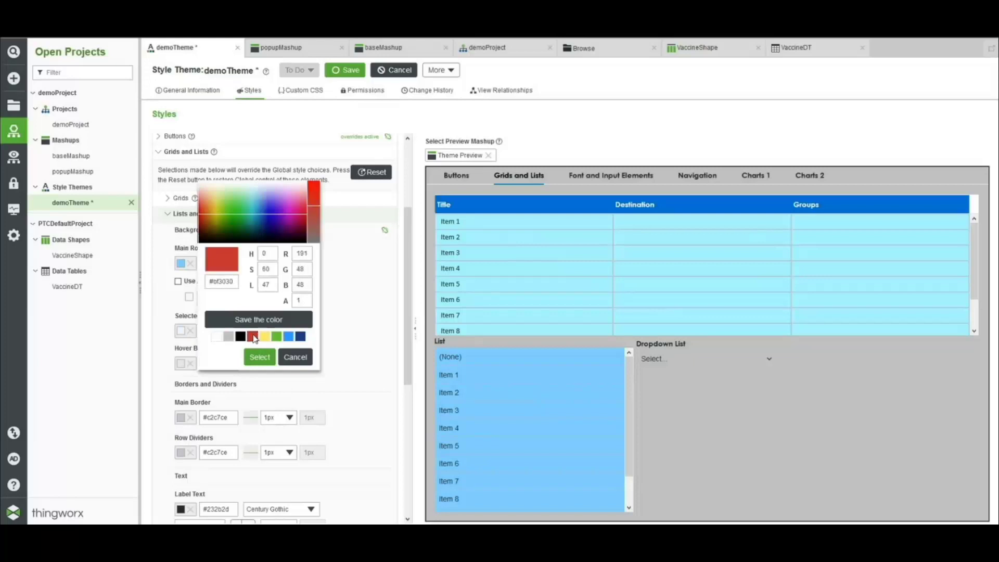
pyautogui.click(260, 357)
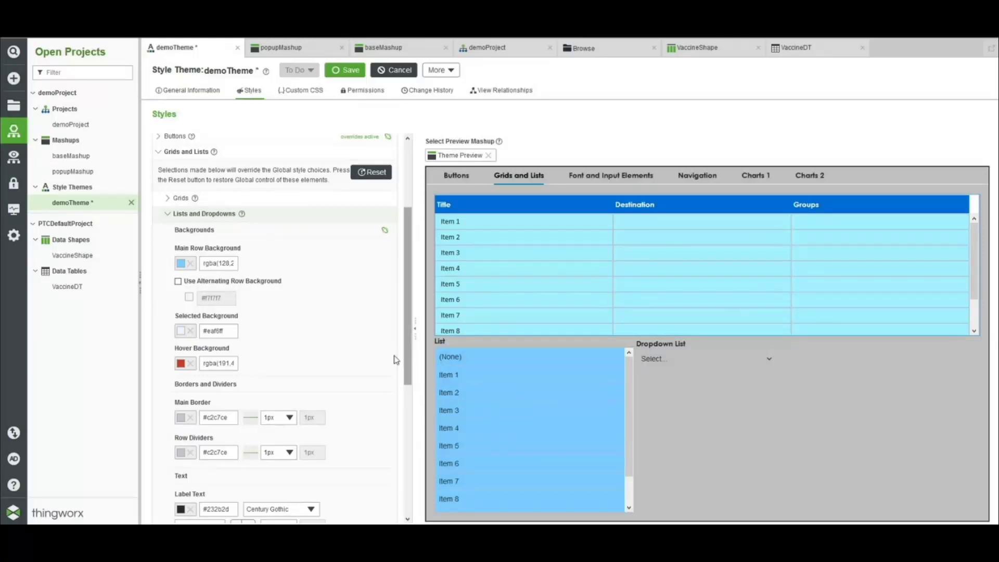
# - Set the chart Series 1 color to the preset yellow #f9ef6b, and save demoTheme after checking the Charts 1 preview
pyautogui.scroll(-5, 343, 353)
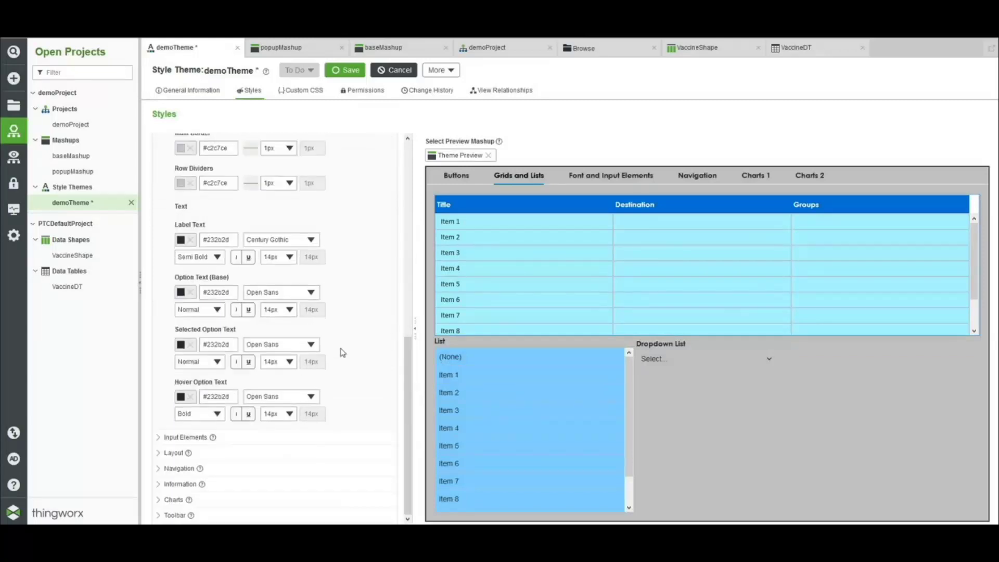
pyautogui.click(229, 501)
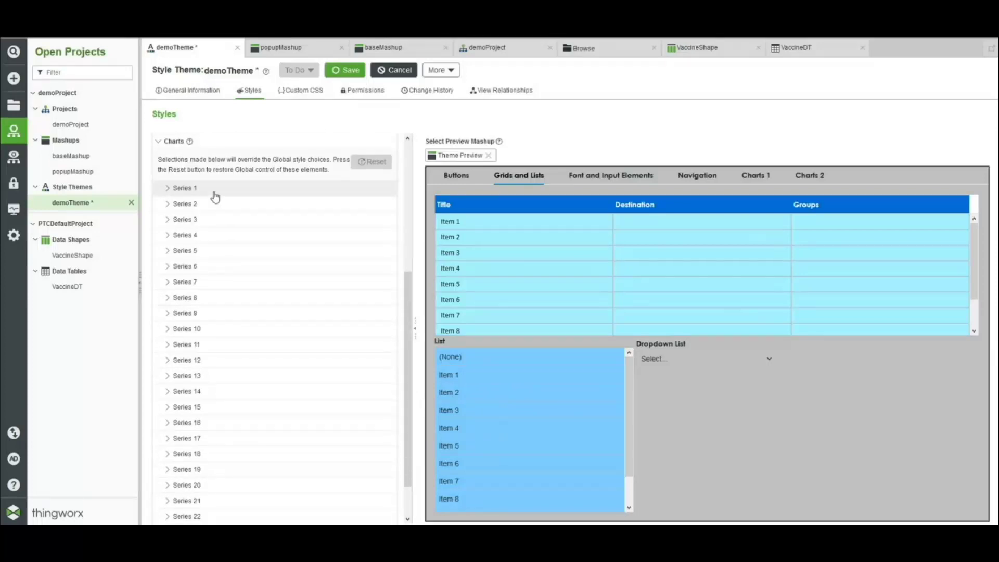
pyautogui.click(215, 194)
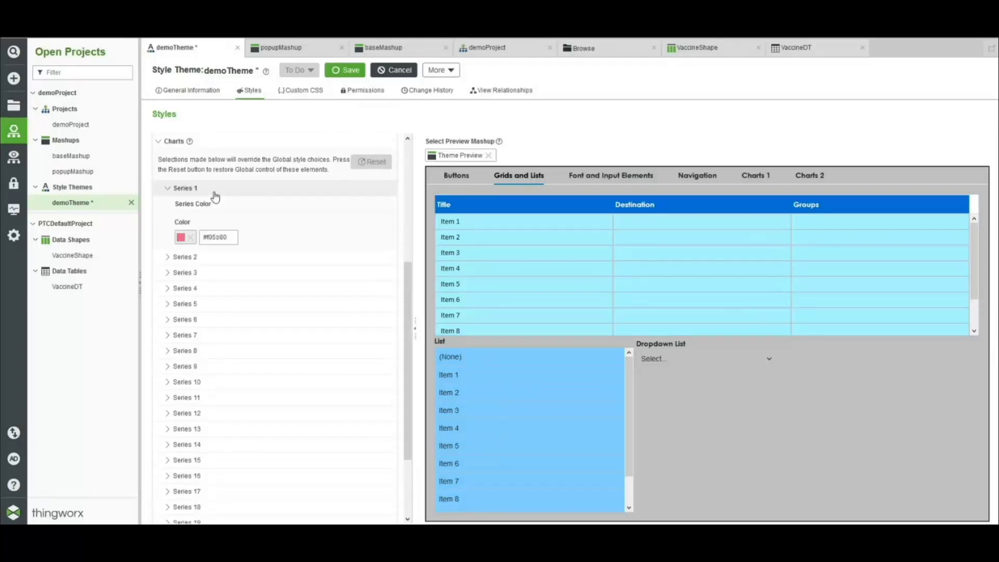
pyautogui.click(181, 238)
pyautogui.click(264, 386)
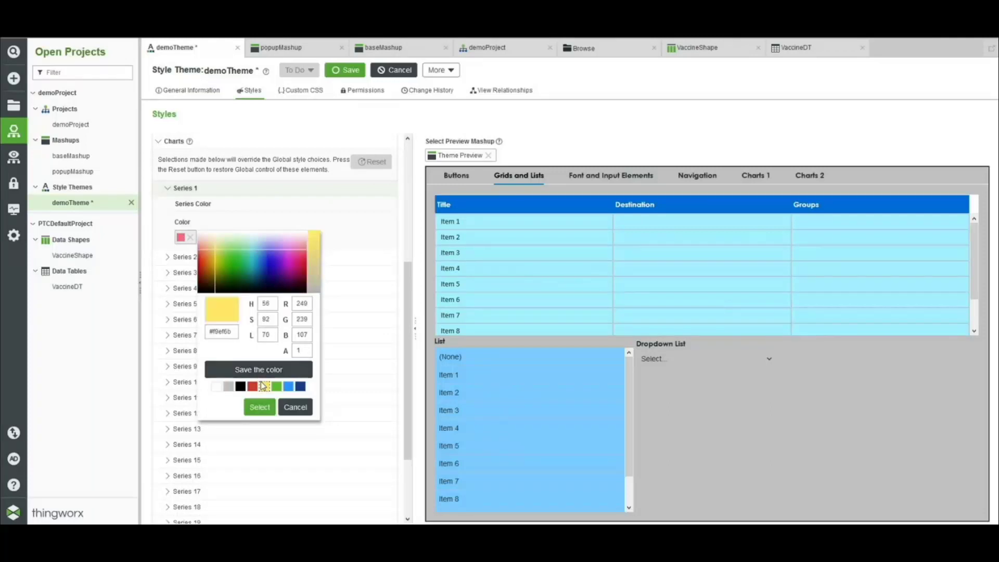
pyautogui.click(260, 407)
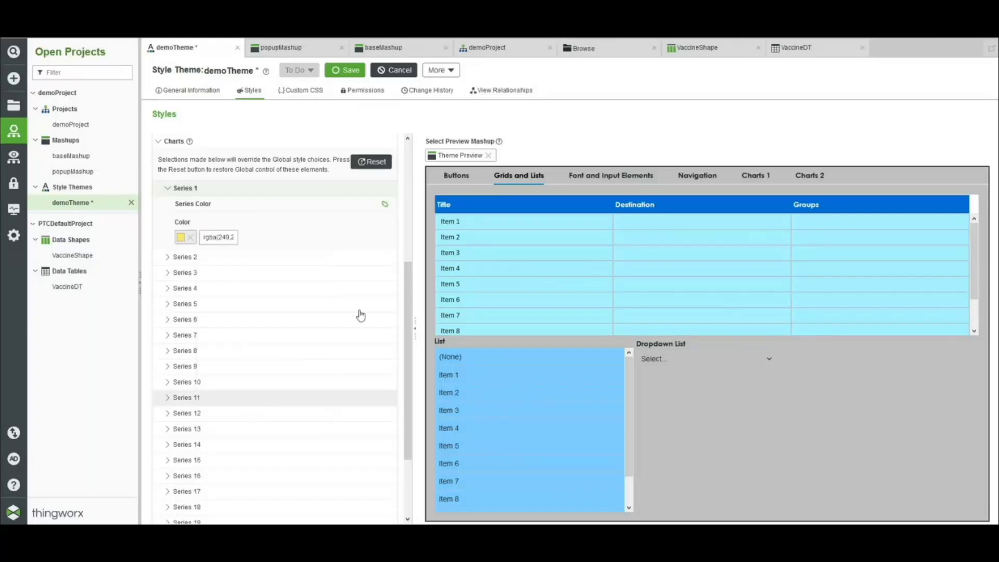
pyautogui.click(749, 180)
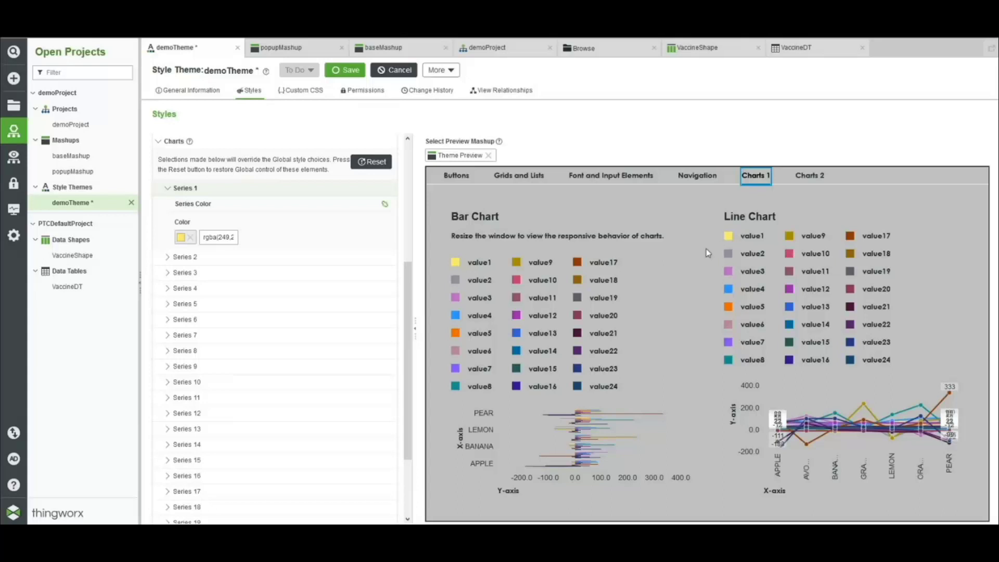
pyautogui.click(348, 71)
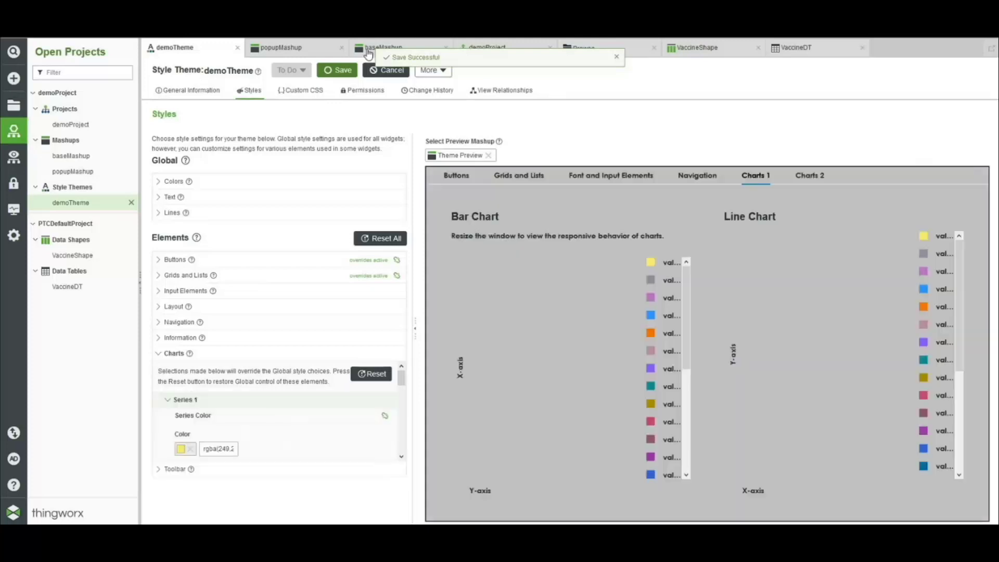
# - Replace the style theme of the root Mashup in baseMashup with demoTheme
pyautogui.click(368, 52)
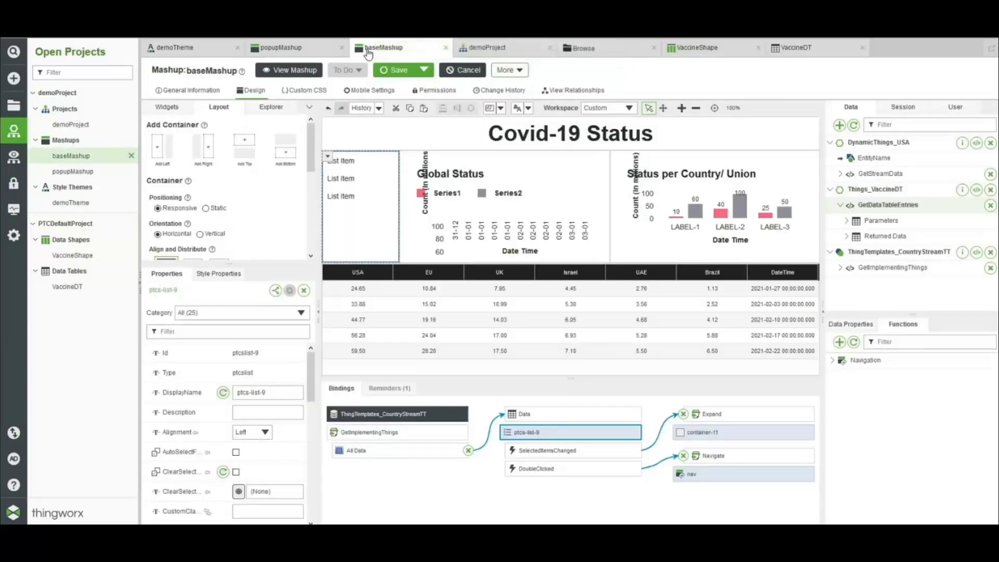
pyautogui.click(268, 110)
pyautogui.click(194, 150)
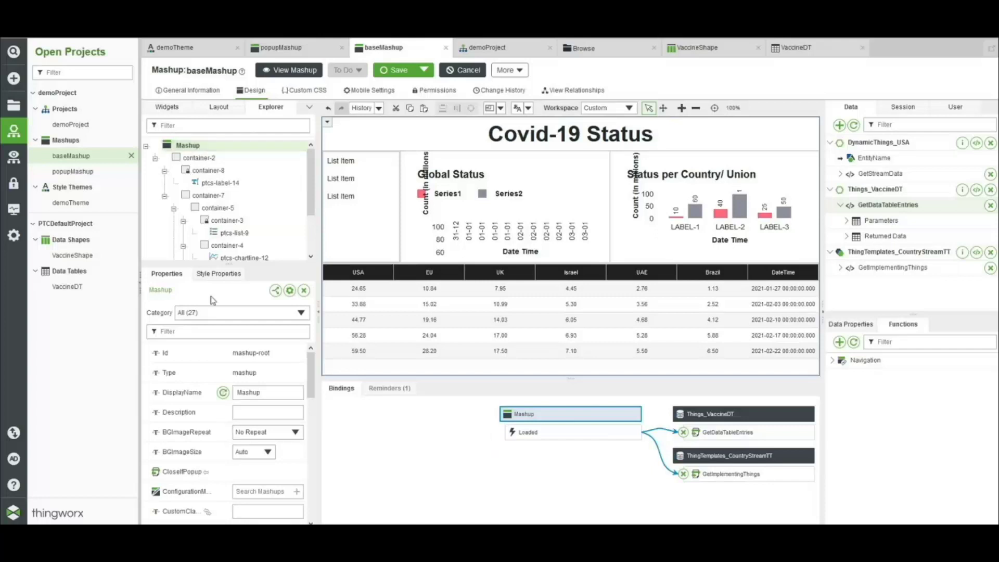
pyautogui.click(231, 279)
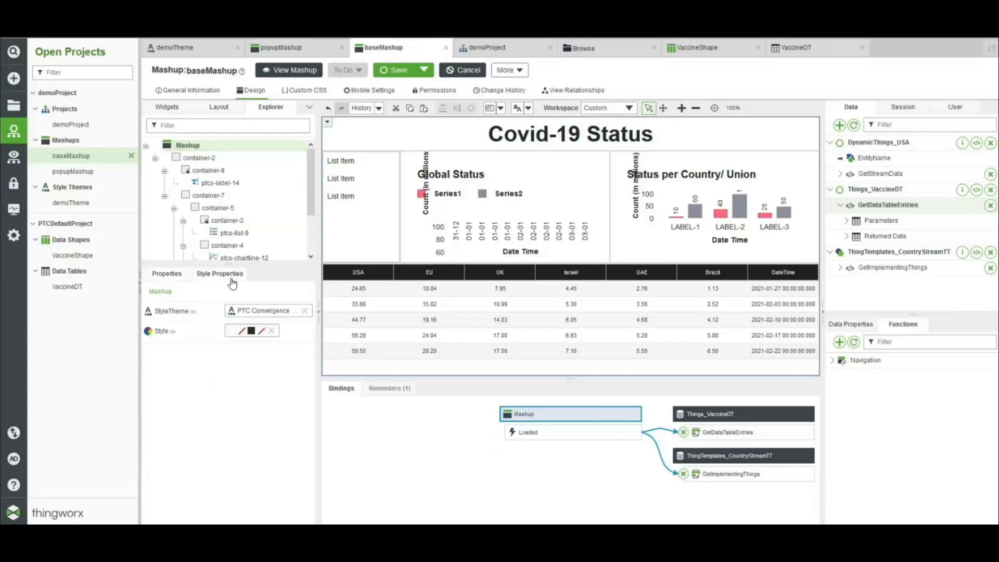
pyautogui.click(305, 311)
pyautogui.click(306, 312)
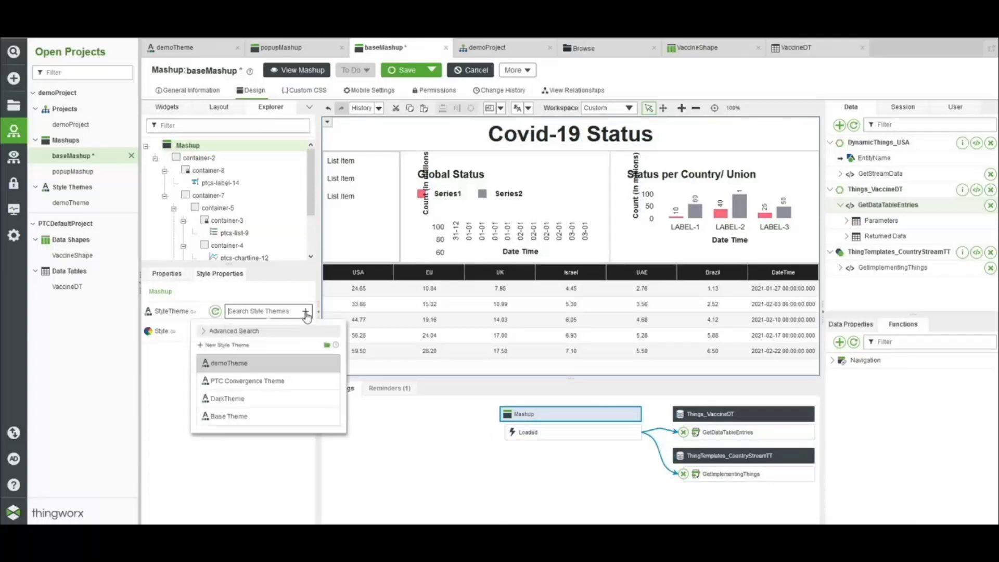
pyautogui.click(242, 361)
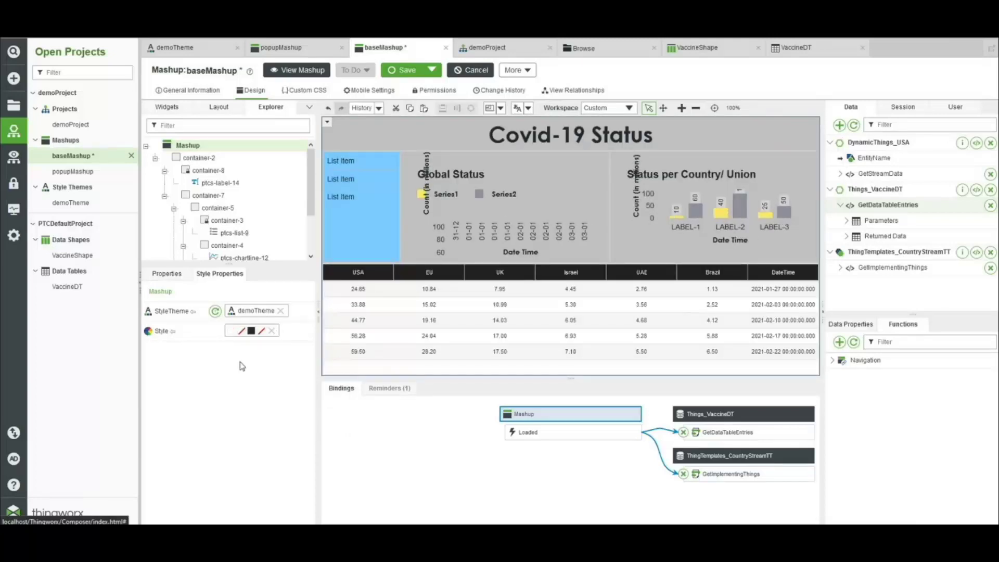
# - Enable UseTheme on the advanced grid in baseMashup, and check the running mashup with Brazil selected in the country list
pyautogui.click(407, 338)
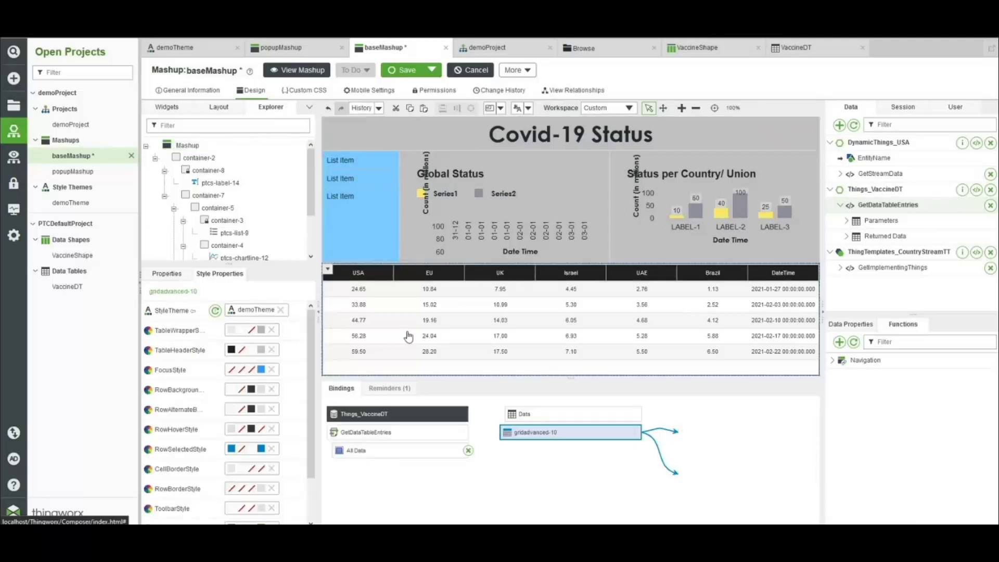
pyautogui.click(166, 274)
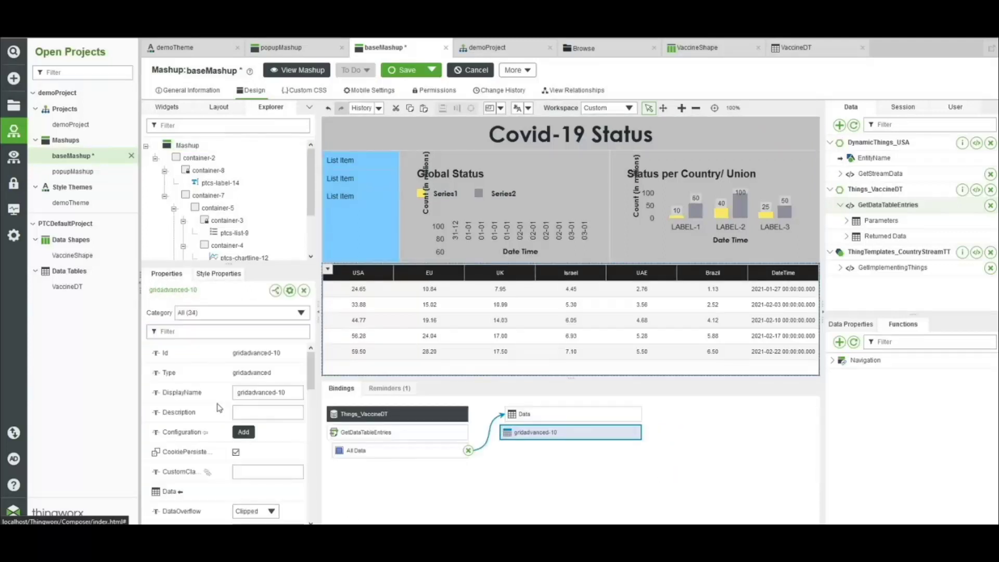
pyautogui.scroll(-3, 219, 407)
pyautogui.scroll(-5, 219, 408)
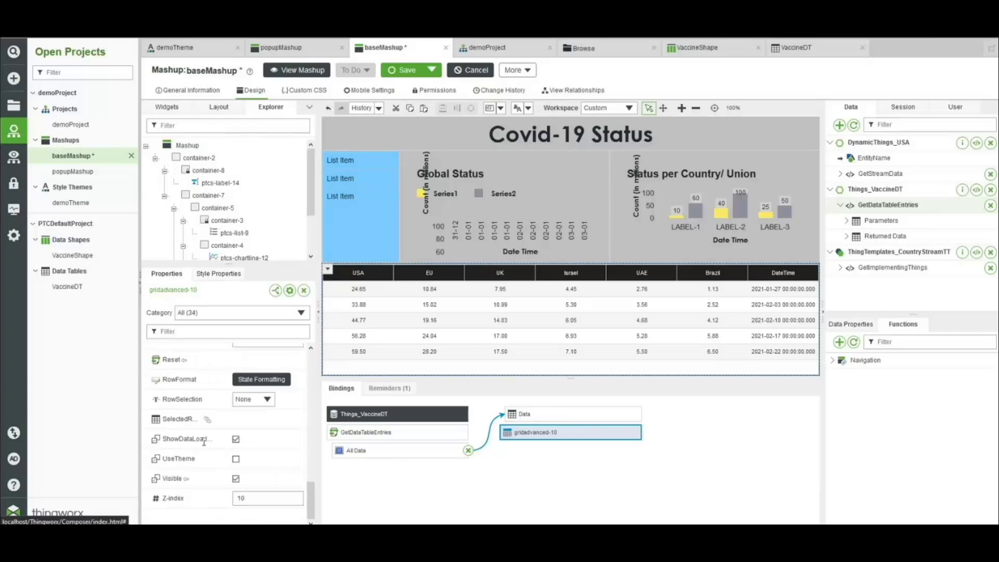
pyautogui.click(236, 459)
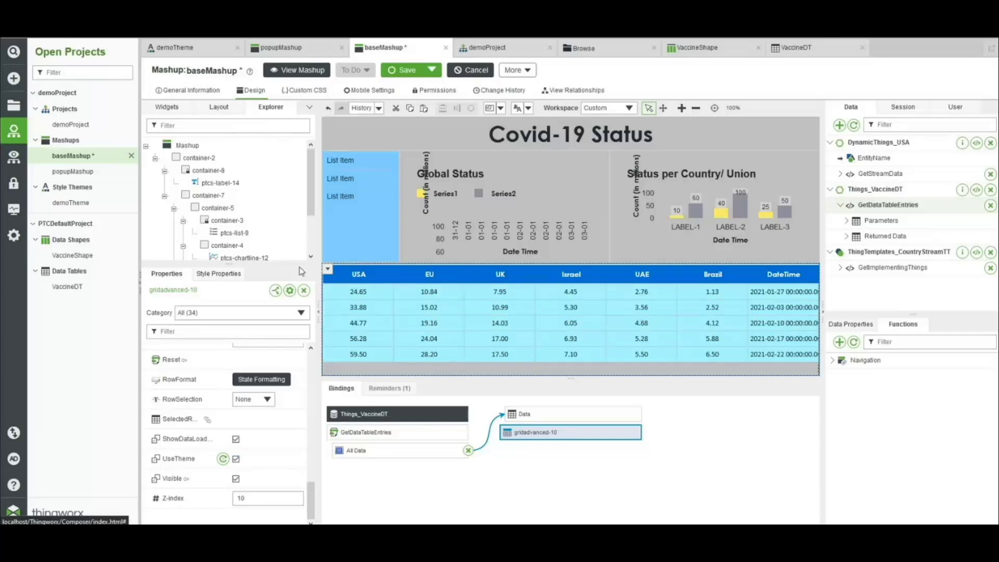
pyautogui.click(297, 73)
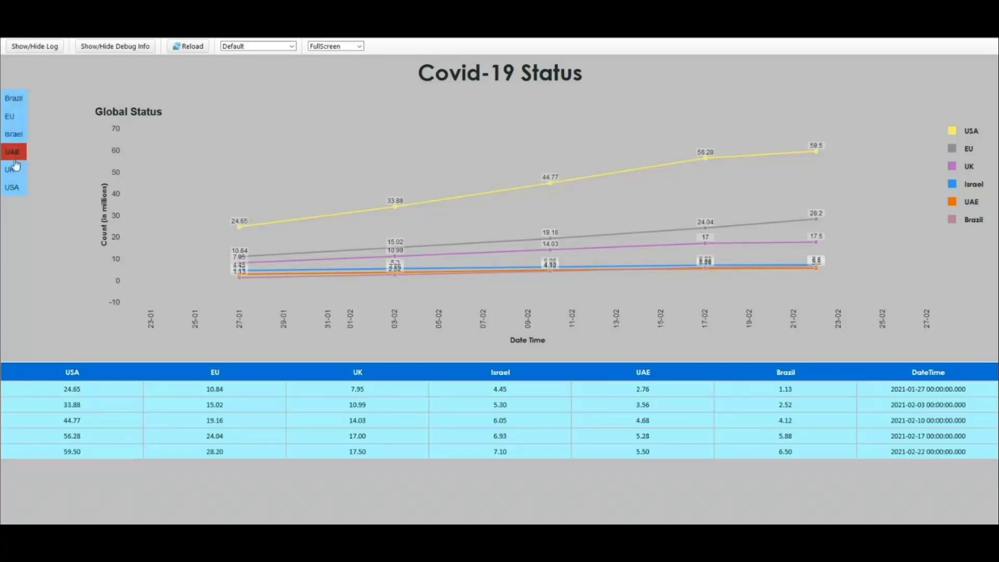
pyautogui.click(16, 100)
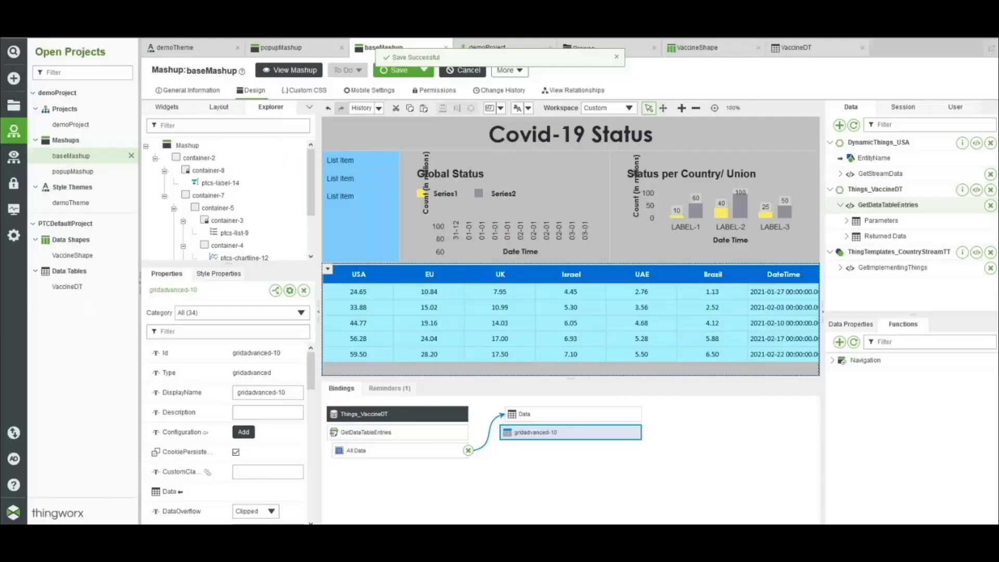
# - Replace the root Mashup's style theme with DarkTheme, and save baseMashup to check it running with USA selected in the country list
pyautogui.click(189, 147)
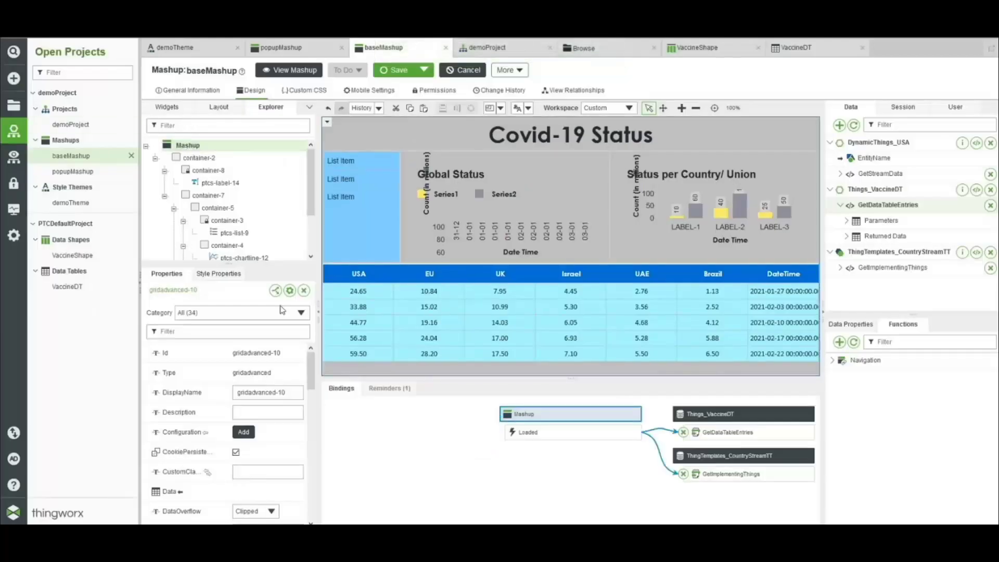
pyautogui.click(226, 278)
pyautogui.click(281, 312)
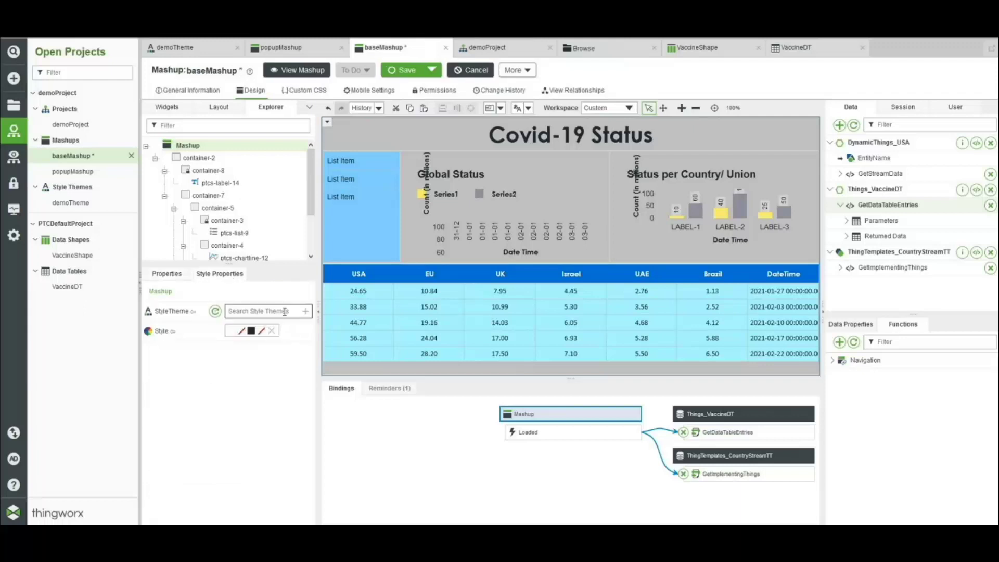
pyautogui.click(307, 313)
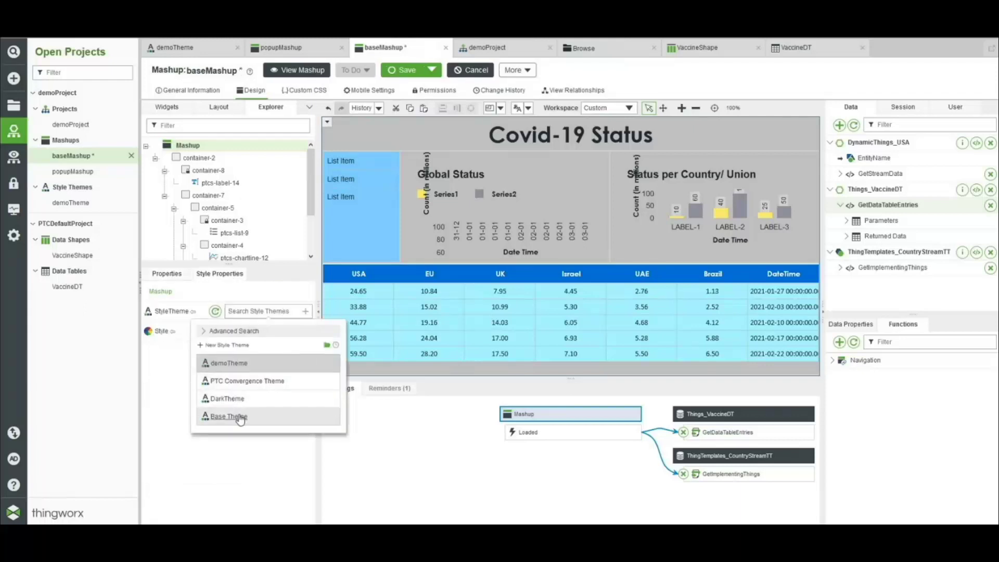
pyautogui.click(234, 400)
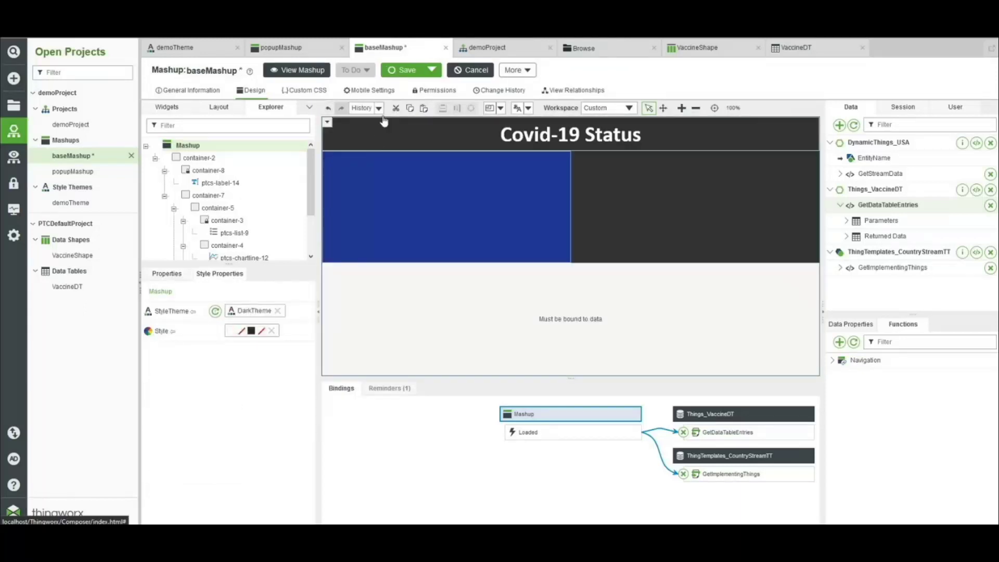
pyautogui.click(400, 71)
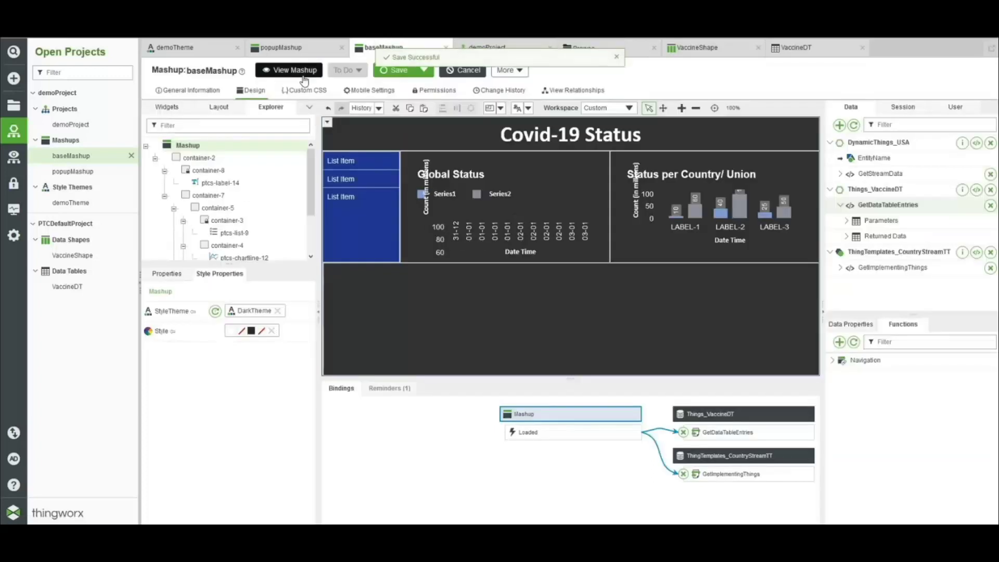
pyautogui.click(301, 72)
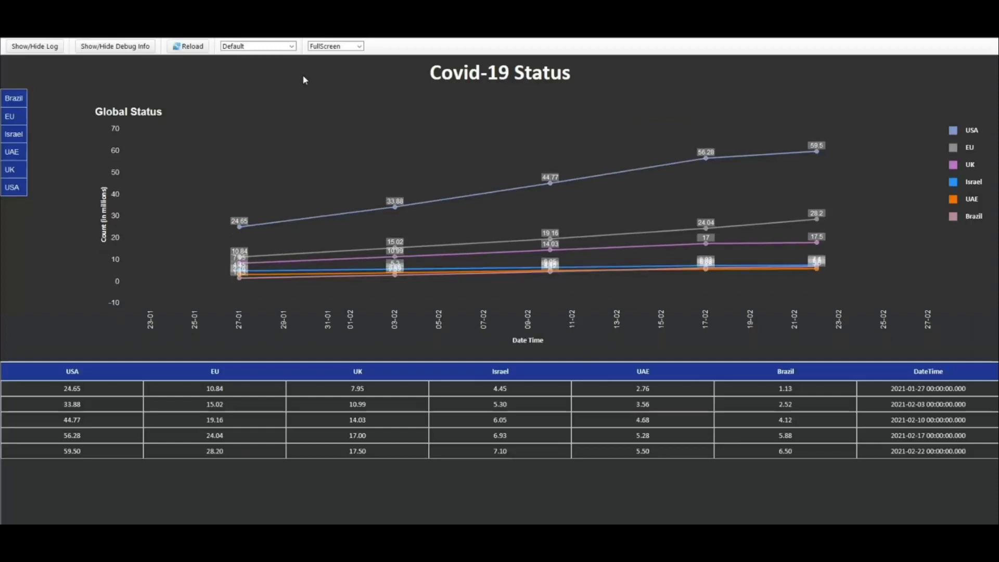
pyautogui.click(15, 188)
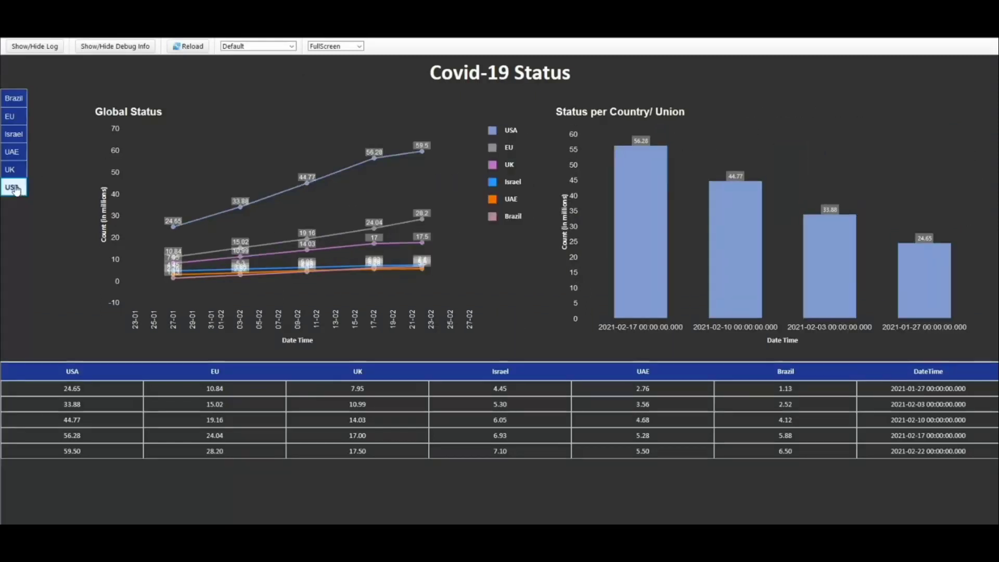